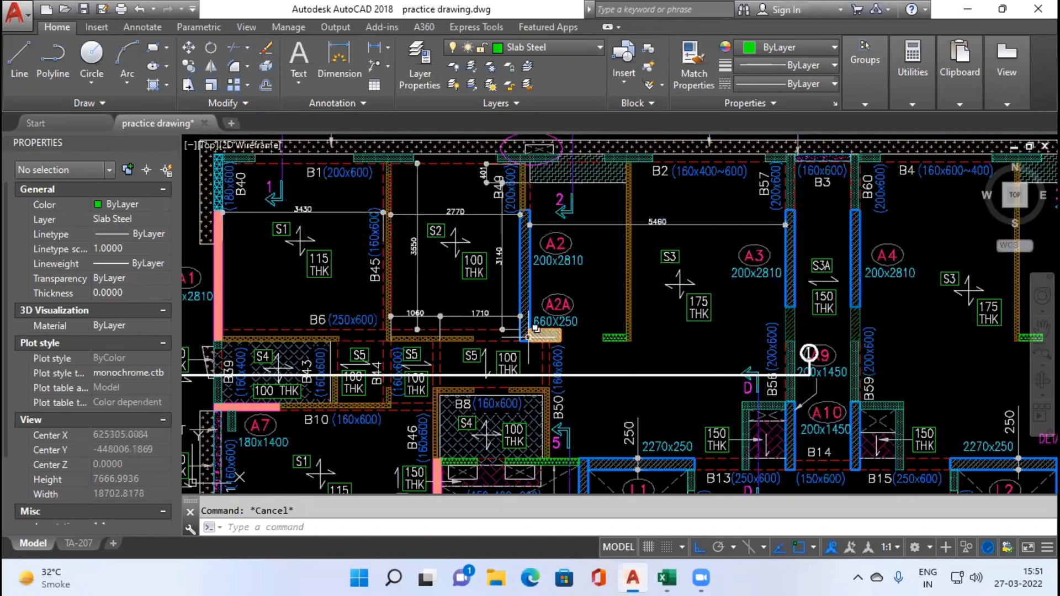
Zoom and pan along section line 1 toward column A9 until slabs S4 and S5 fill the view.
scroll(529, 338, down, 2)
drag(783, 345, 767, 327)
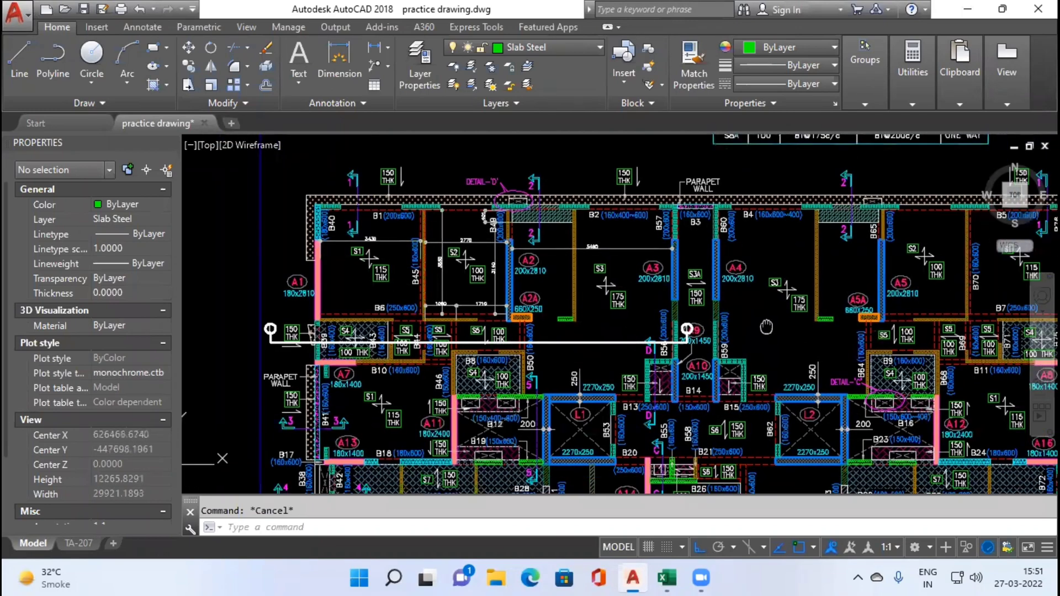
scroll(314, 356, up, 4)
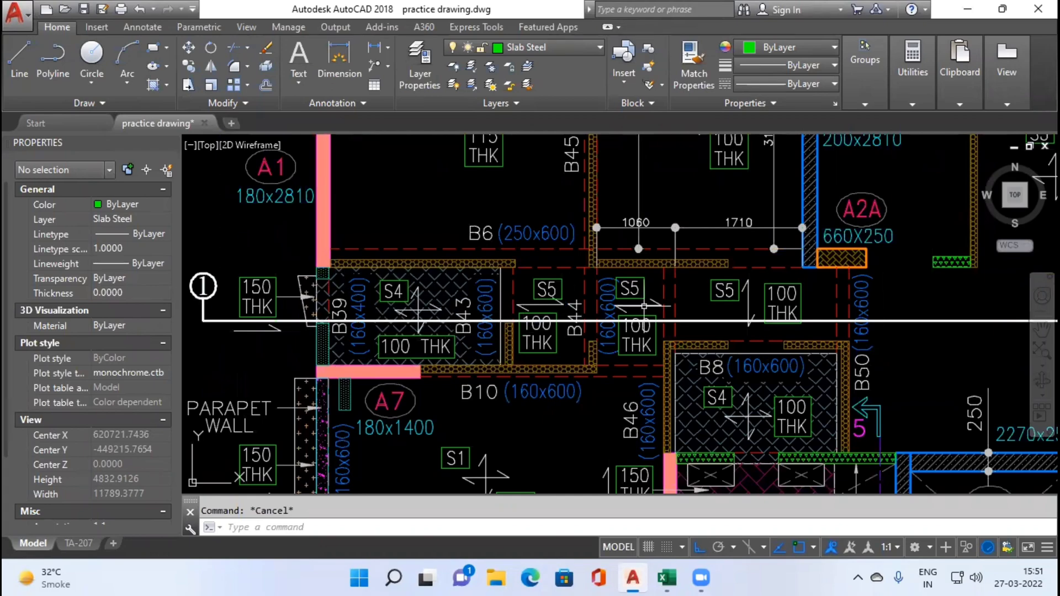
drag(742, 295, 436, 340)
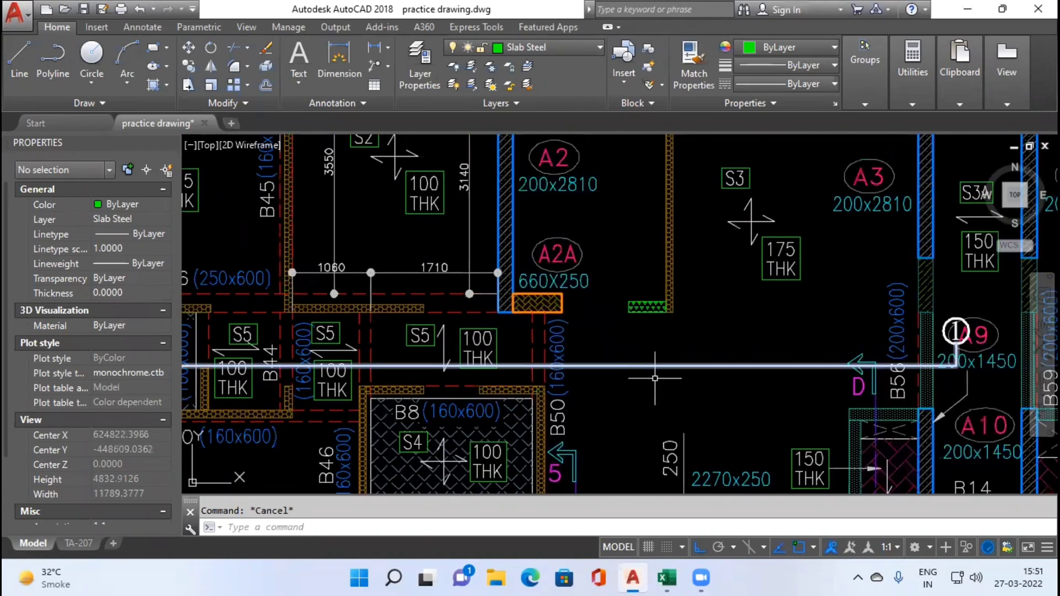
scroll(723, 351, down, 2)
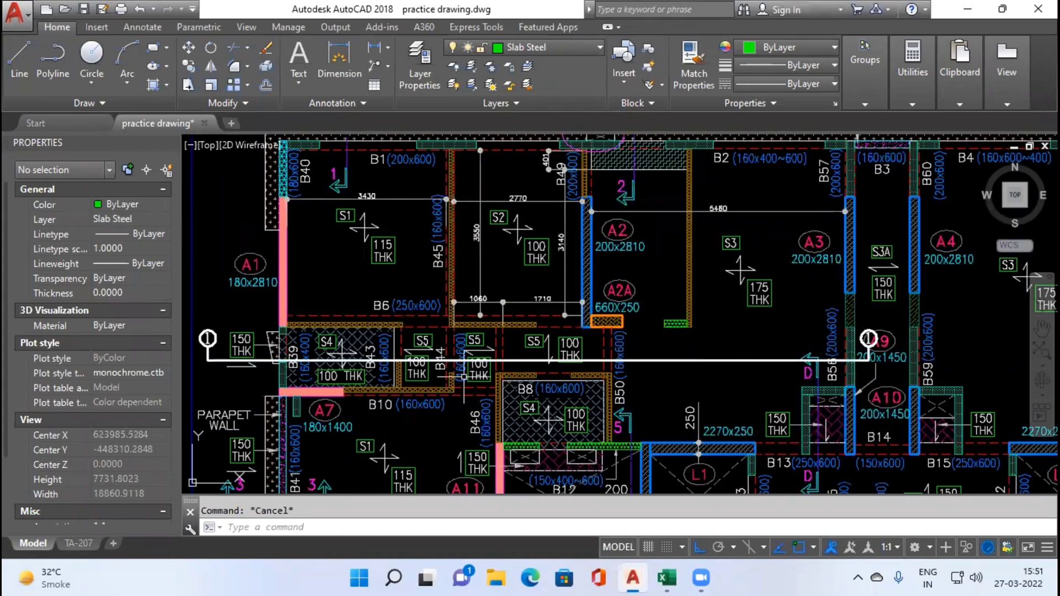
scroll(398, 362, up, 2)
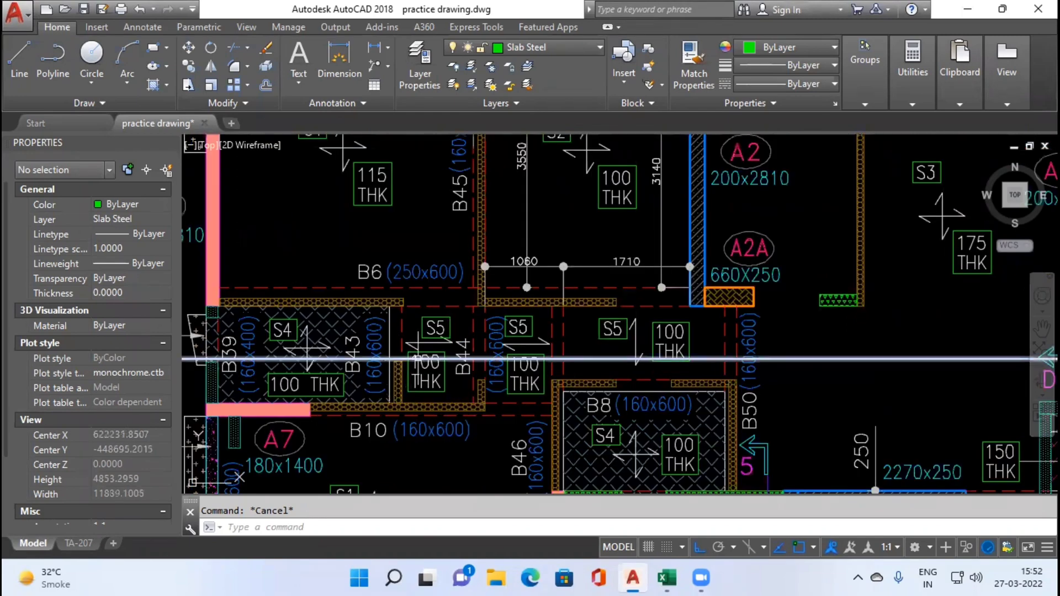
scroll(418, 359, up, 2)
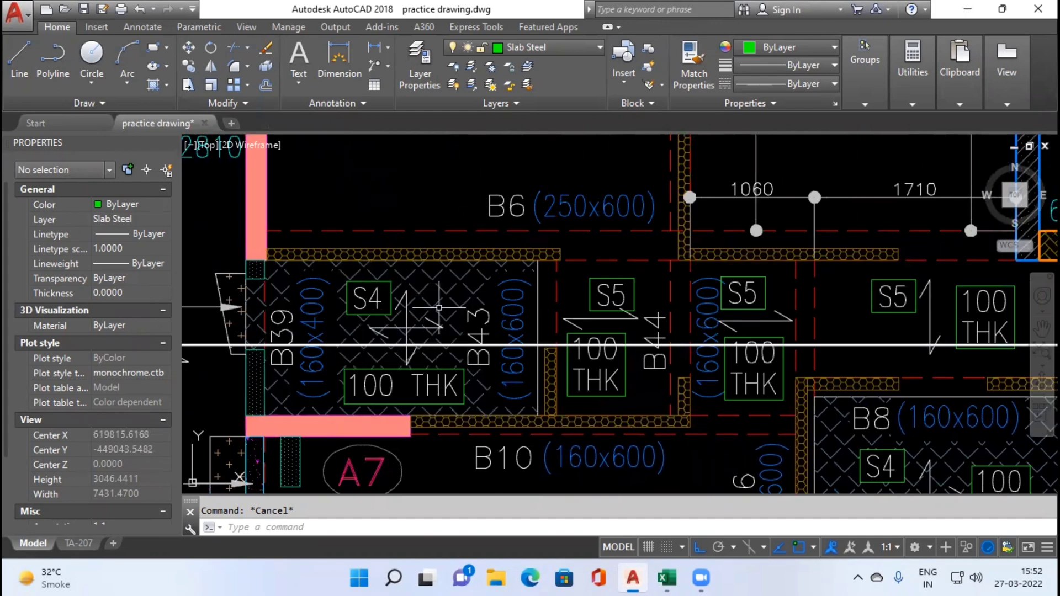
Follow section line 1 from S4 across the S5 slab panels and their markers.
drag(622, 329, 477, 336)
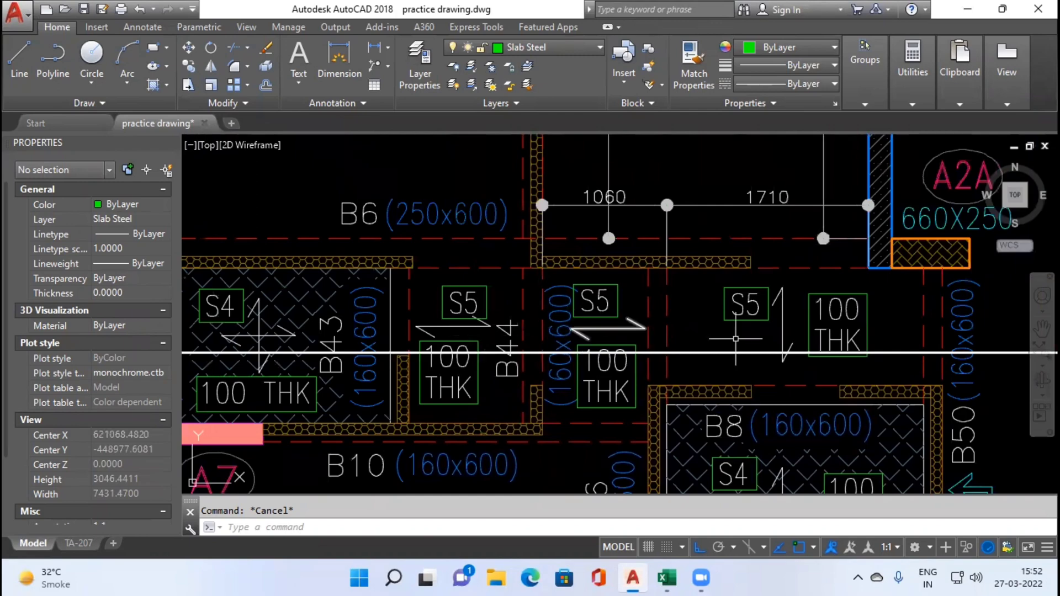
drag(693, 351, 530, 365)
scroll(530, 365, down, 2)
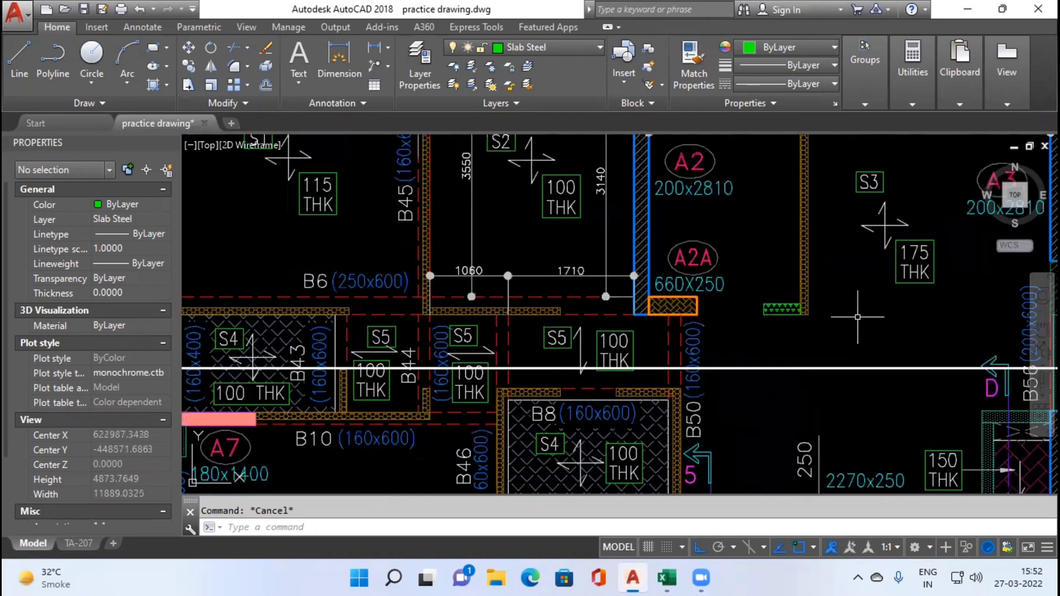
scroll(884, 227, up, 2)
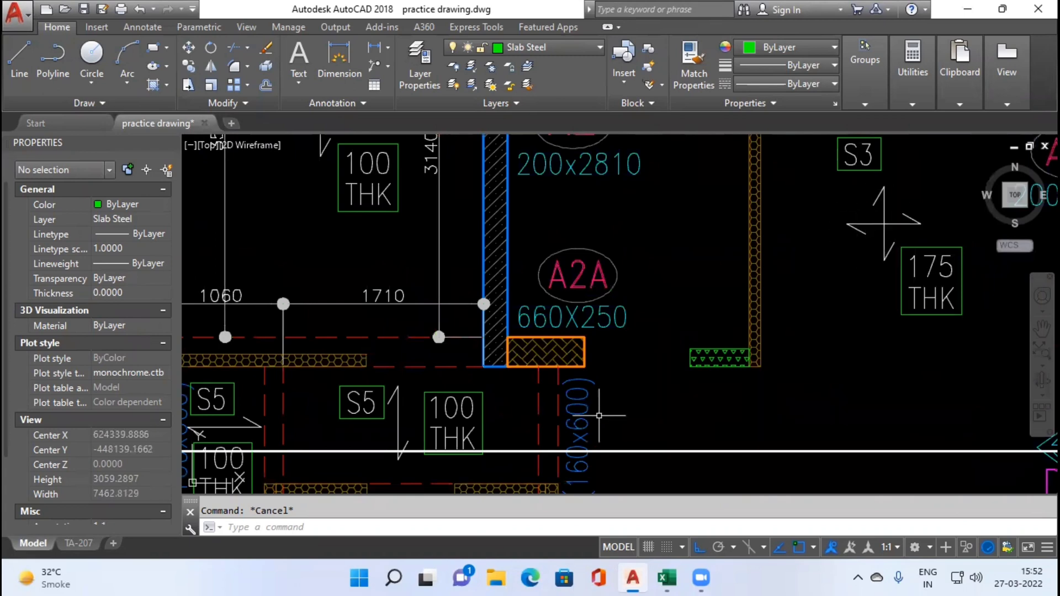
drag(608, 406, 745, 352)
scroll(486, 381, up, 2)
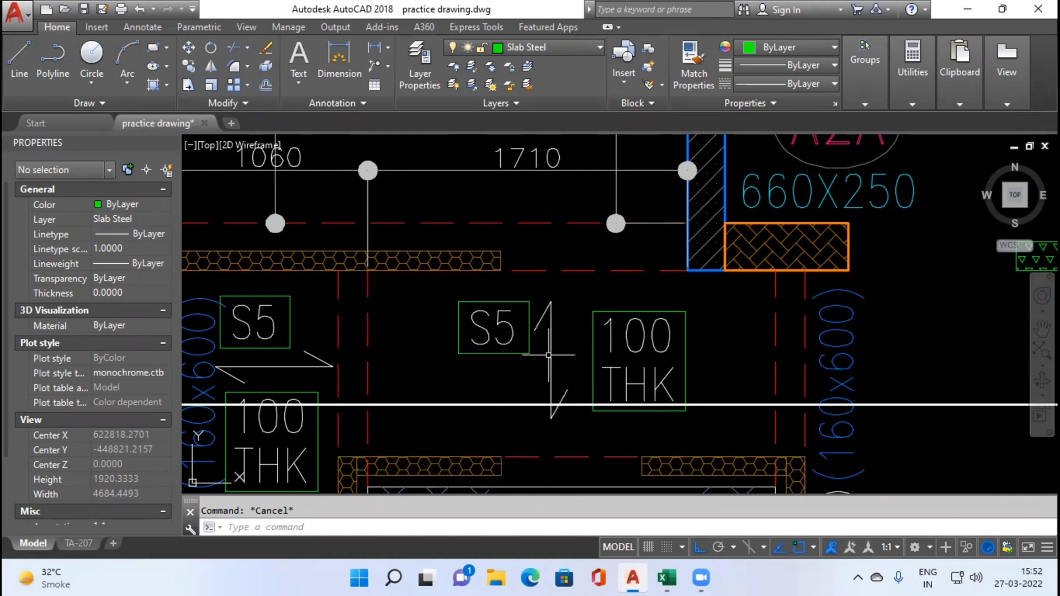
drag(337, 358, 661, 306)
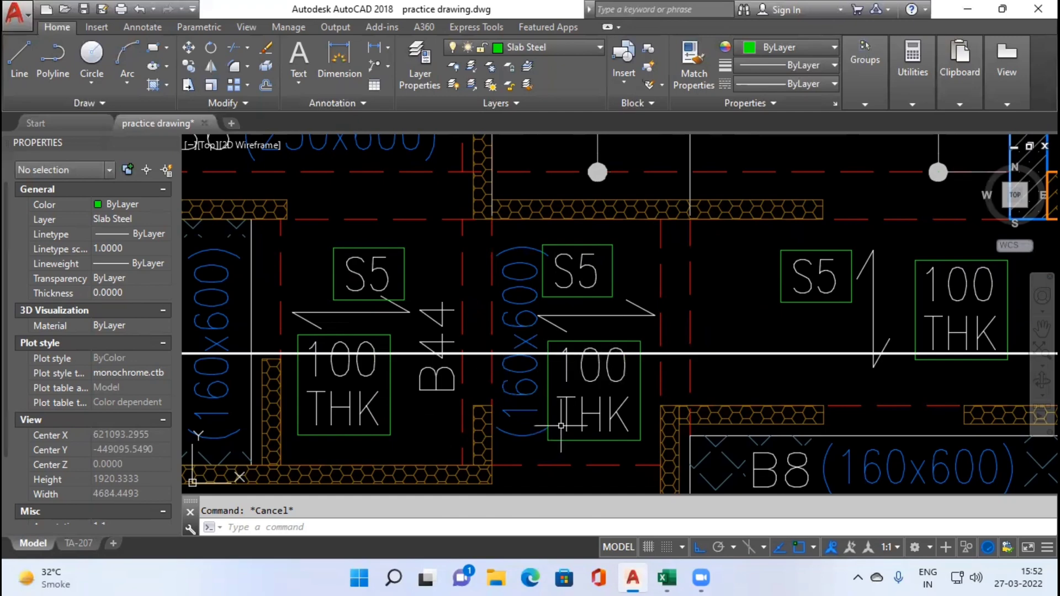
Zoom out to the left end of section line 1 beside column A1 and the parapet wall.
scroll(561, 426, down, 2)
scroll(529, 359, down, 2)
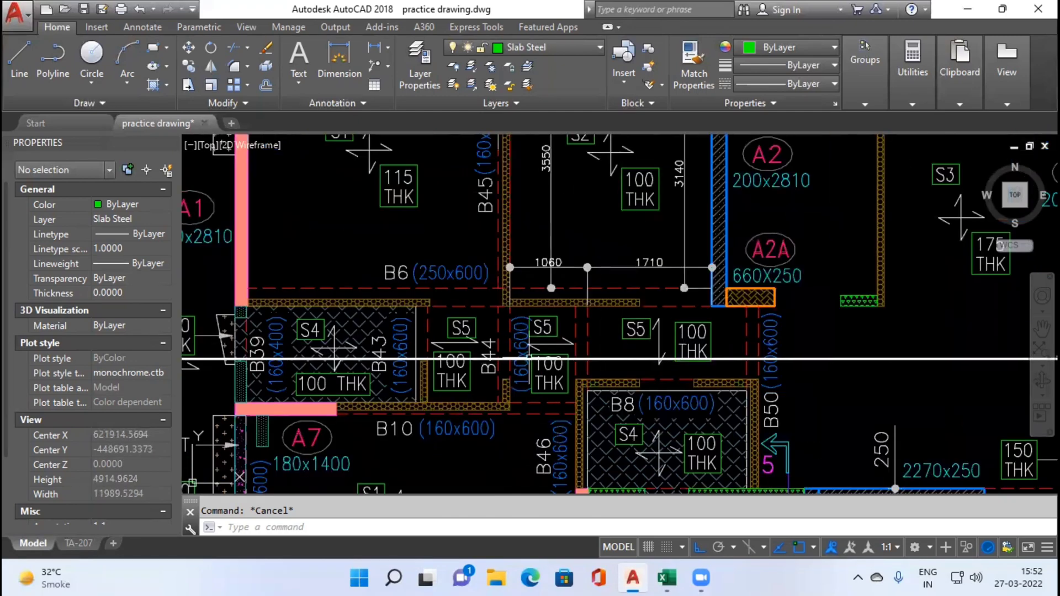
drag(529, 359, 758, 359)
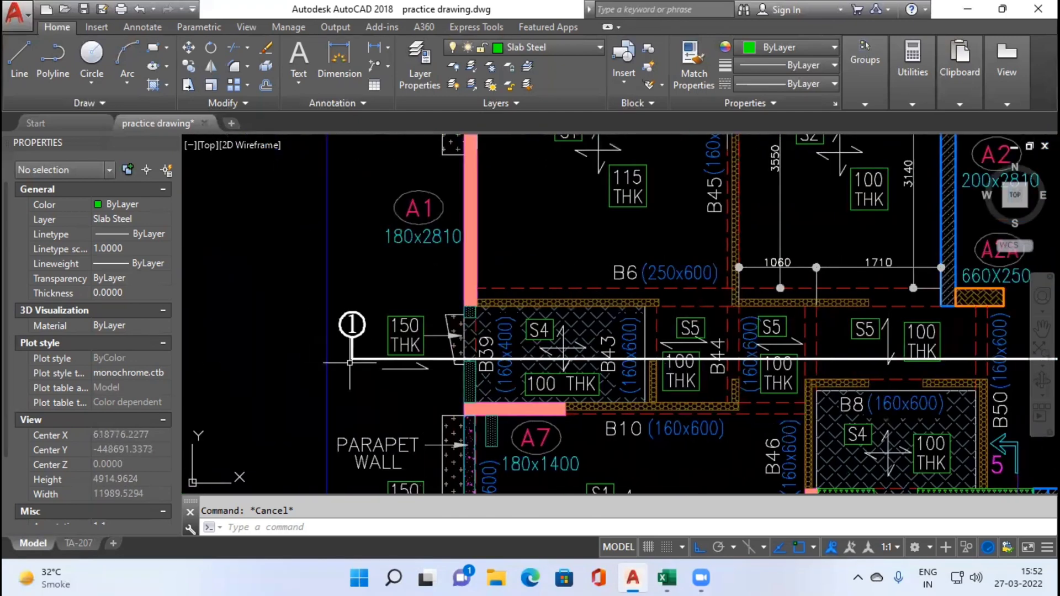
scroll(350, 363, down, 4)
Inspect the bars of the slab cross-section at slabs S4 and S5.
drag(350, 355, 385, 515)
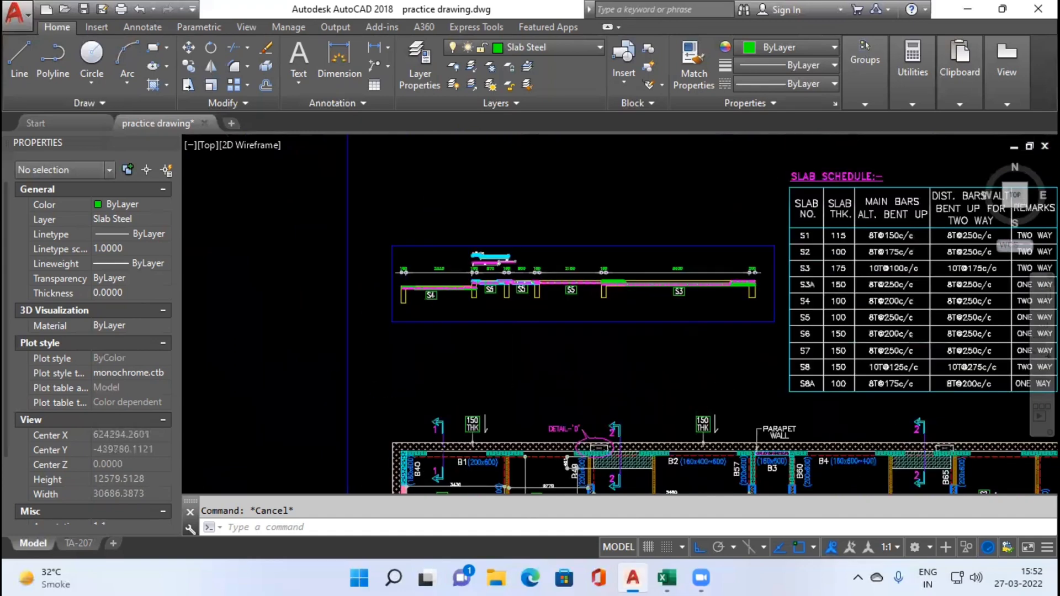
scroll(484, 290, up, 3)
drag(462, 327, 517, 339)
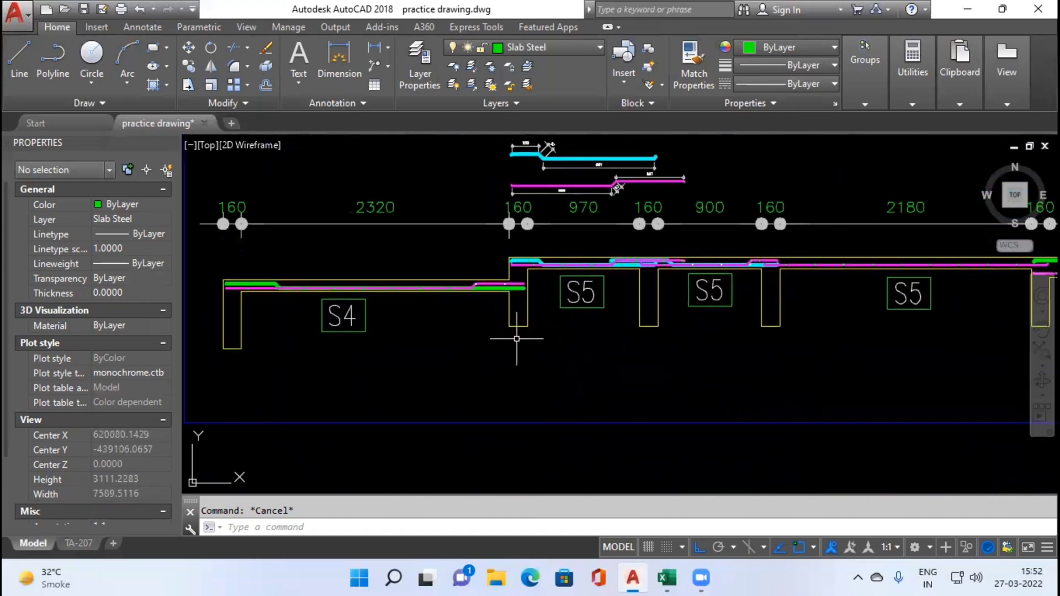
scroll(466, 289, up, 4)
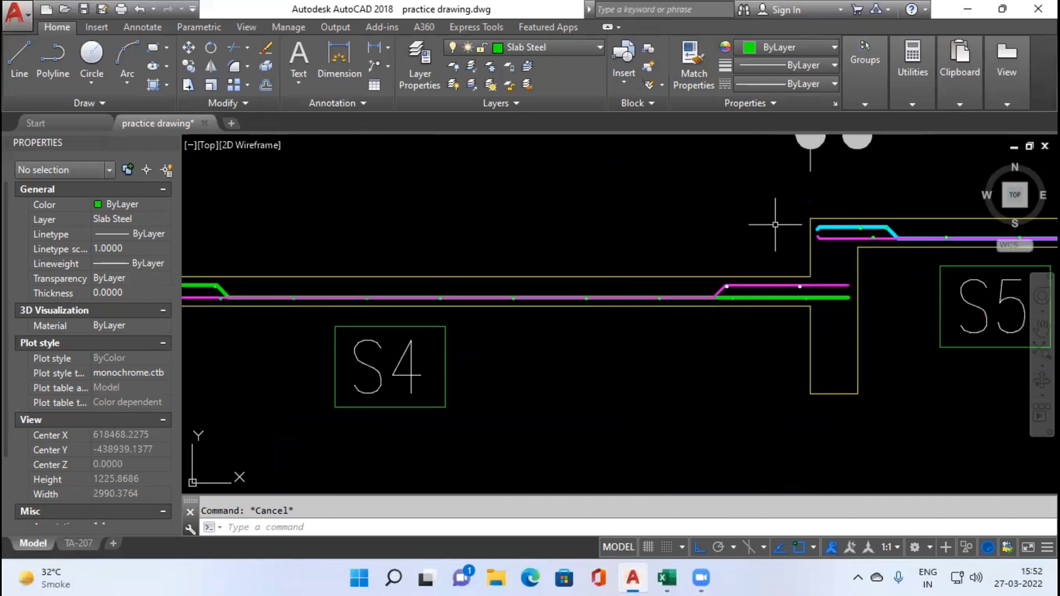
scroll(723, 303, down, 4)
scroll(391, 326, up, 2)
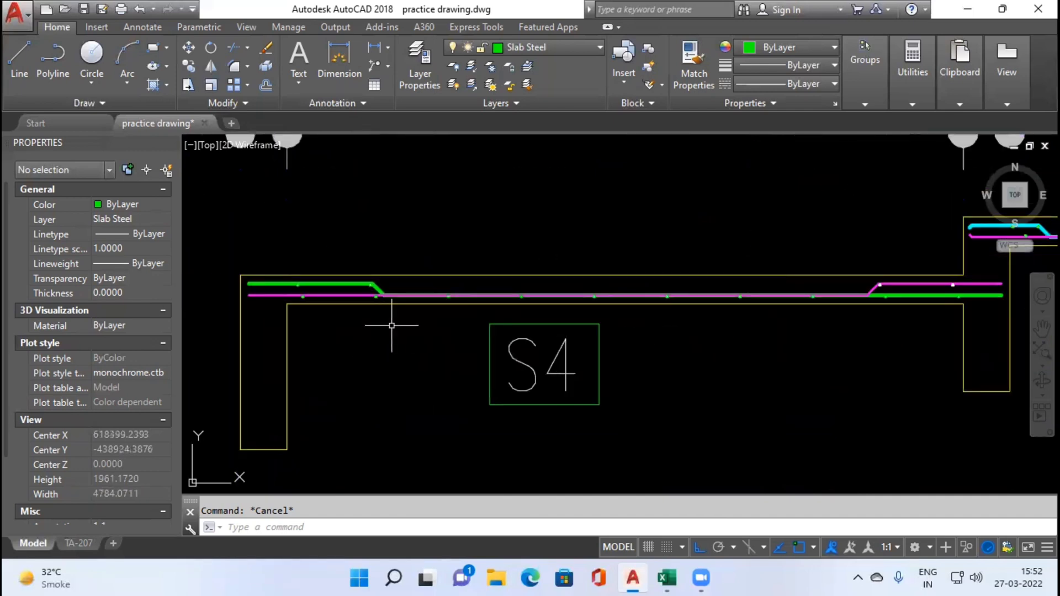
Zoom out and return to the floor plan showing the whole of section line 1.
scroll(449, 421, down, 2)
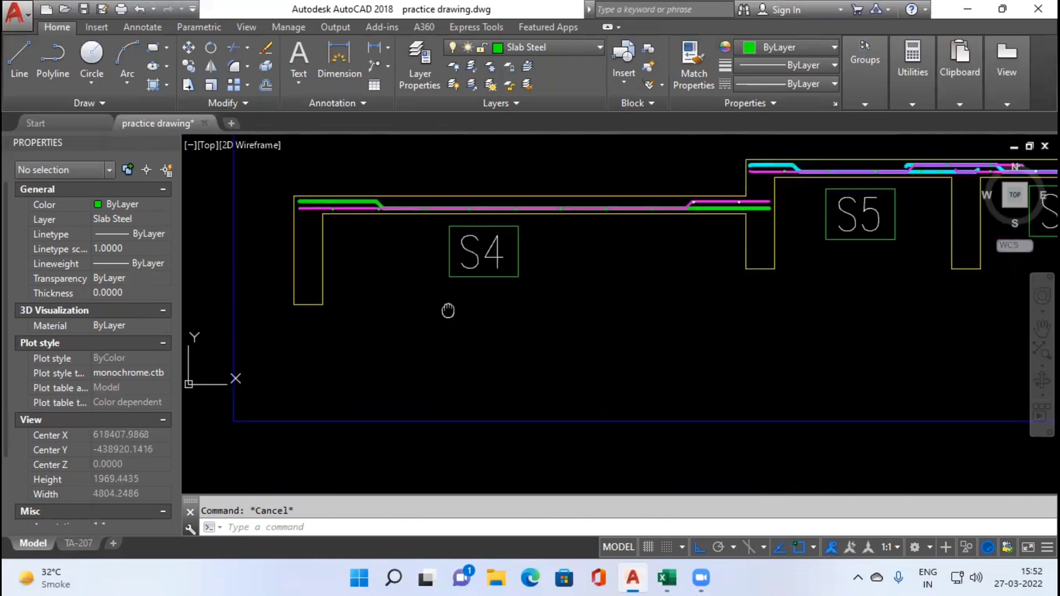
scroll(449, 296, down, 2)
scroll(473, 325, down, 2)
drag(473, 324, 465, 28)
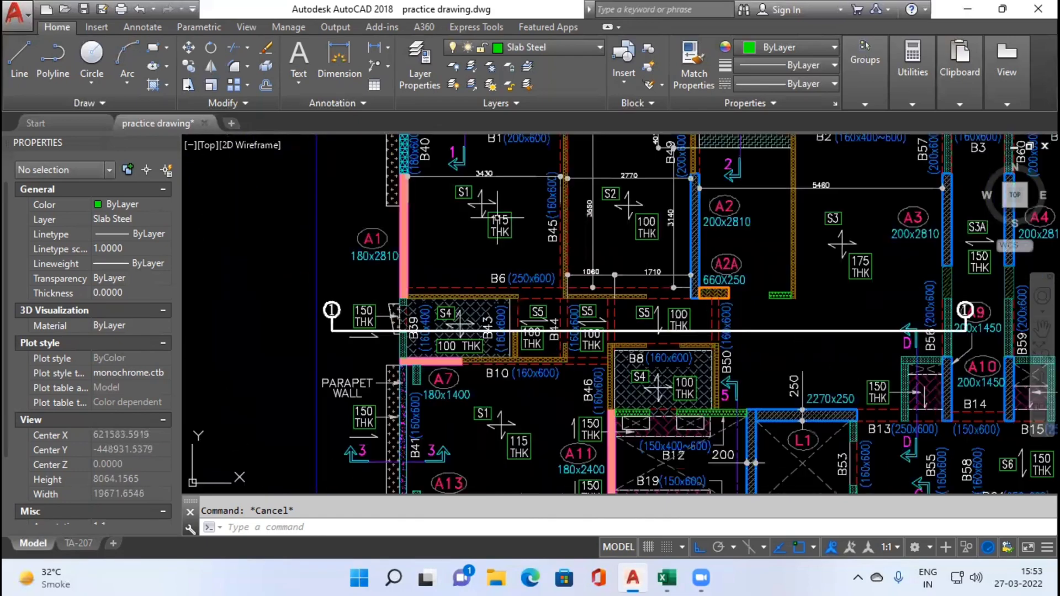
scroll(475, 342, up, 3)
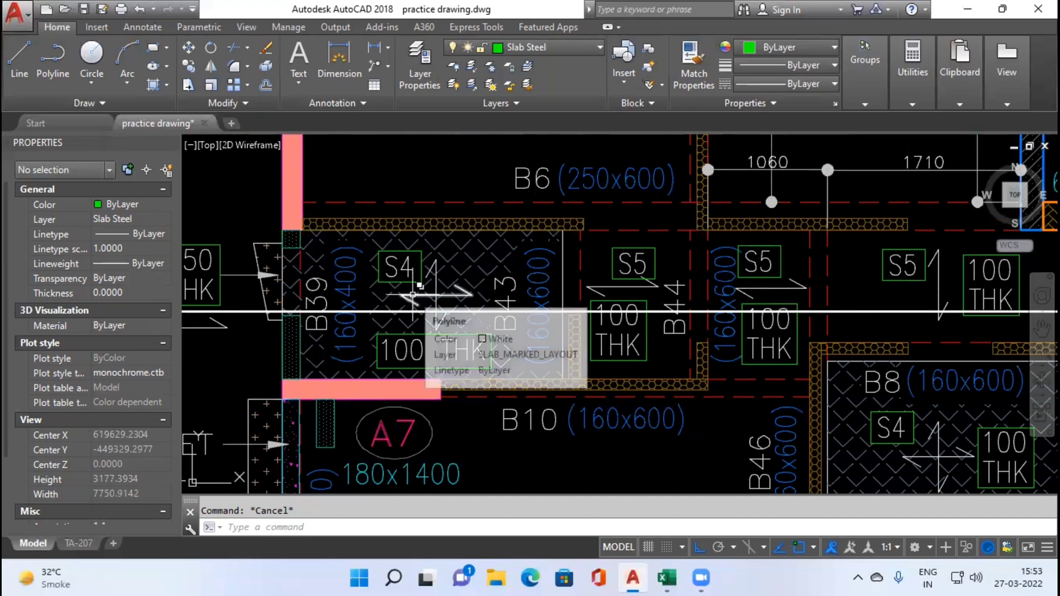
scroll(461, 350, down, 5)
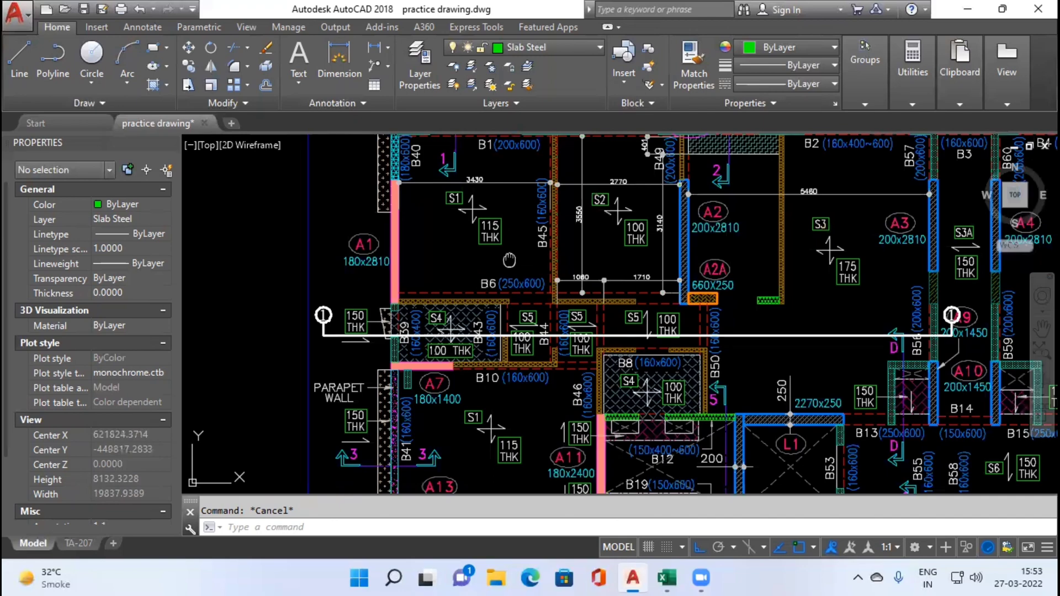
scroll(483, 242, down, 6)
Zoom into the S4/S5 step of the cross-section and follow the S5 top bars and length dimensions.
scroll(483, 242, up, 8)
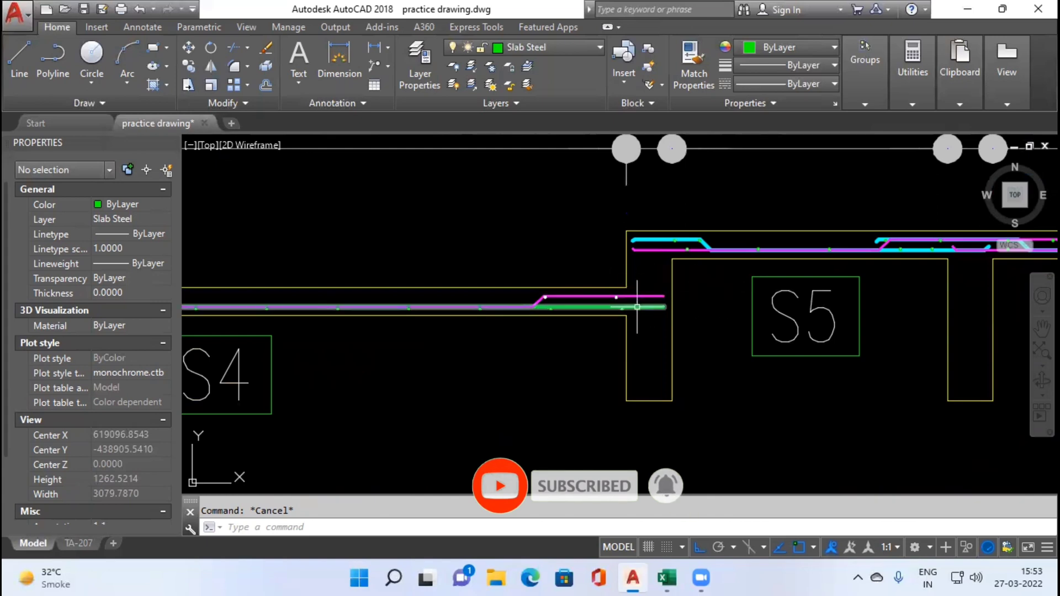
scroll(642, 302, down, 4)
scroll(691, 269, up, 4)
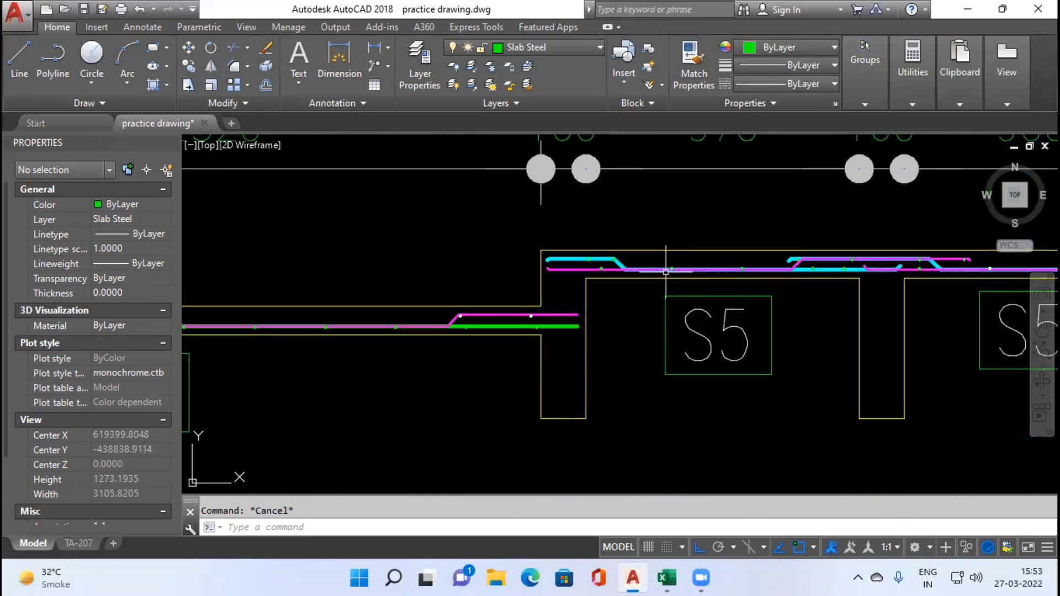
scroll(626, 270, up, 2)
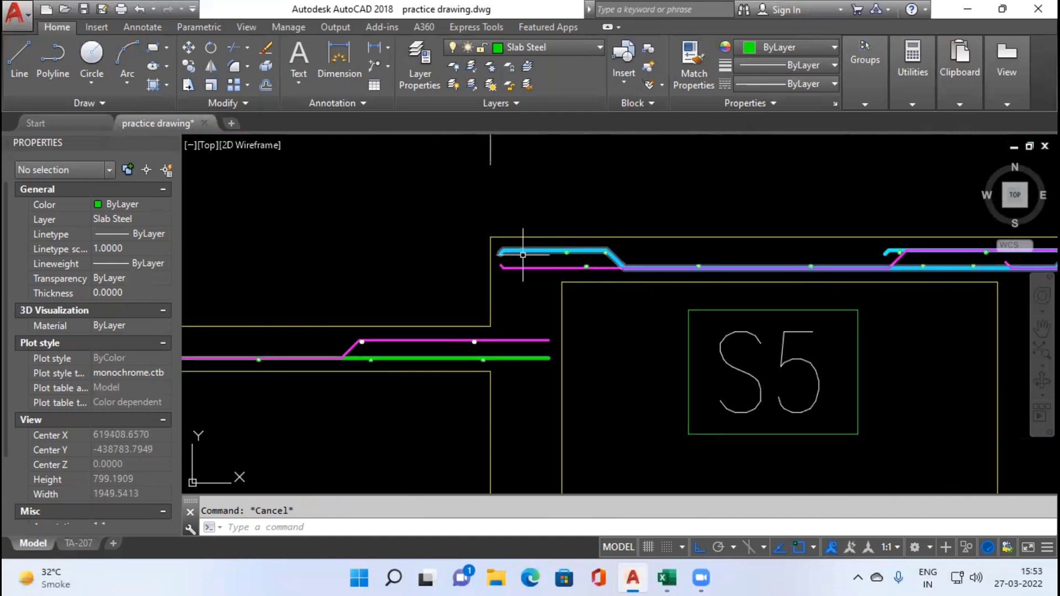
scroll(452, 301, down, 4)
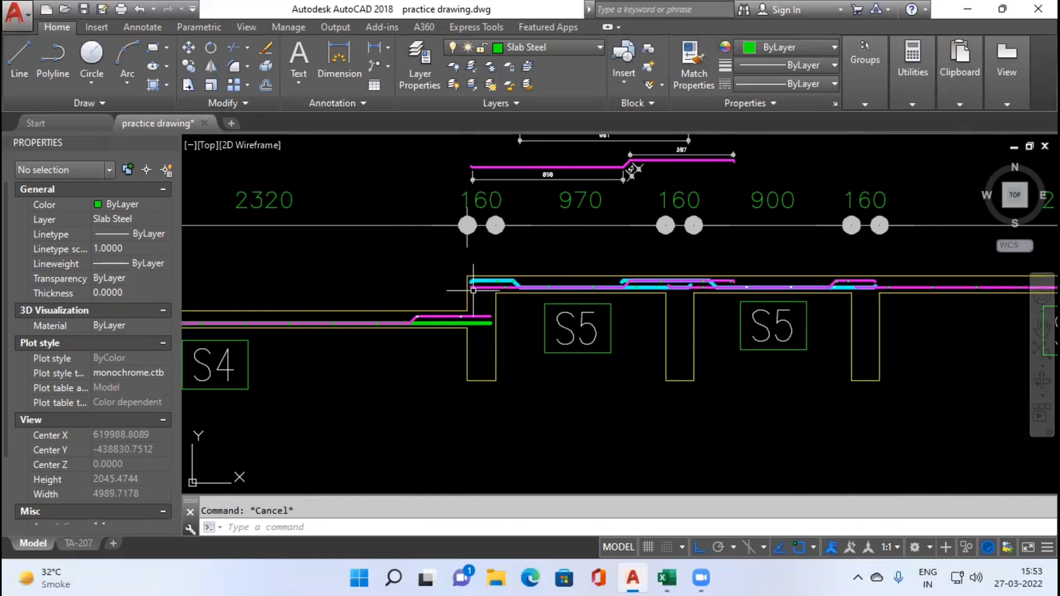
drag(634, 326, 519, 329)
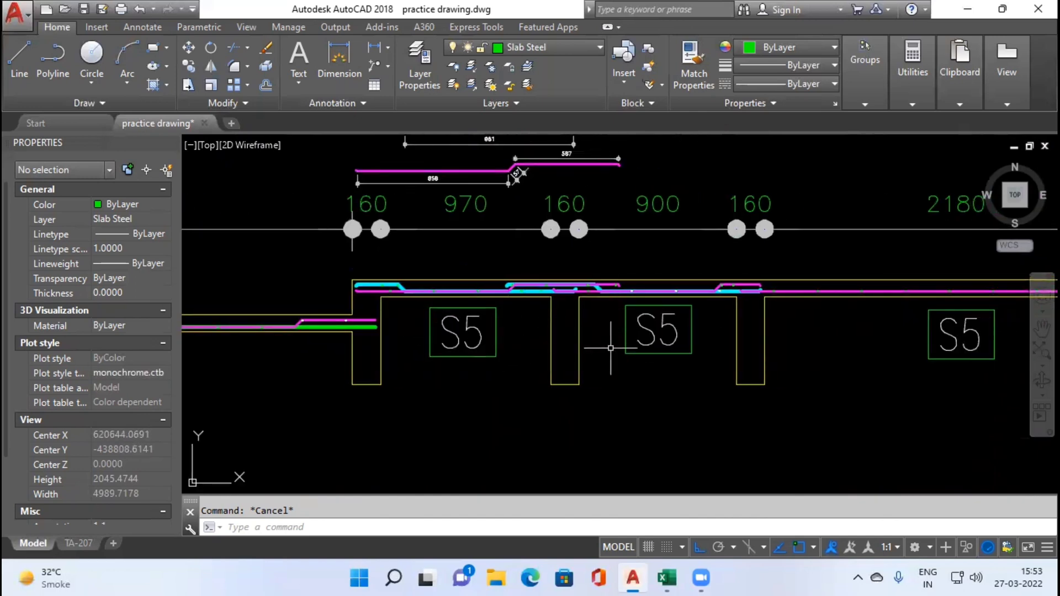
scroll(630, 309, down, 1)
scroll(611, 426, down, 4)
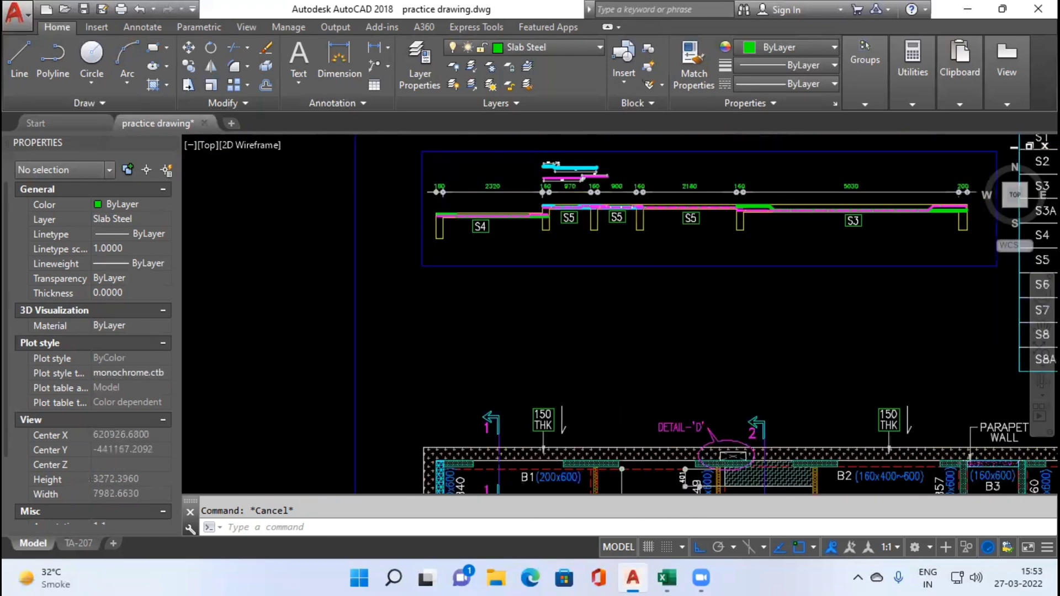
scroll(608, 445, up, 4)
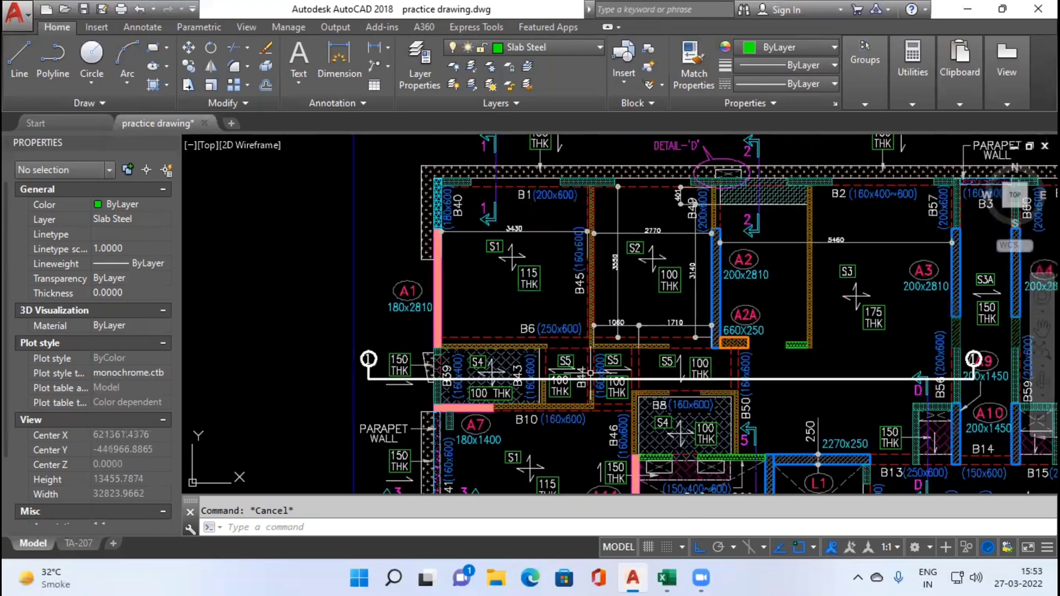
scroll(591, 373, up, 5)
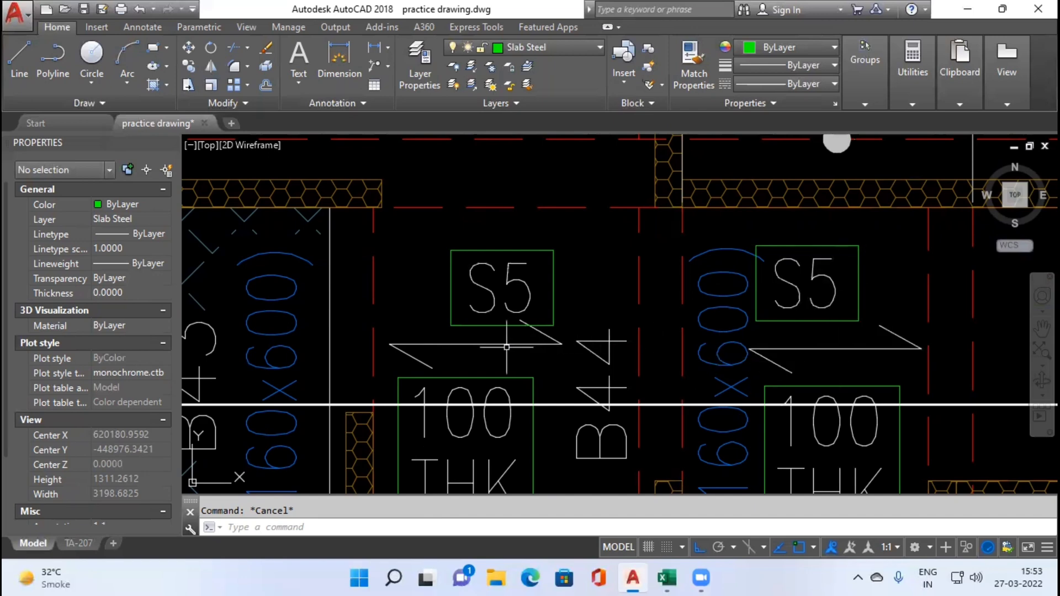
scroll(506, 347, down, 8)
scroll(490, 293, up, 5)
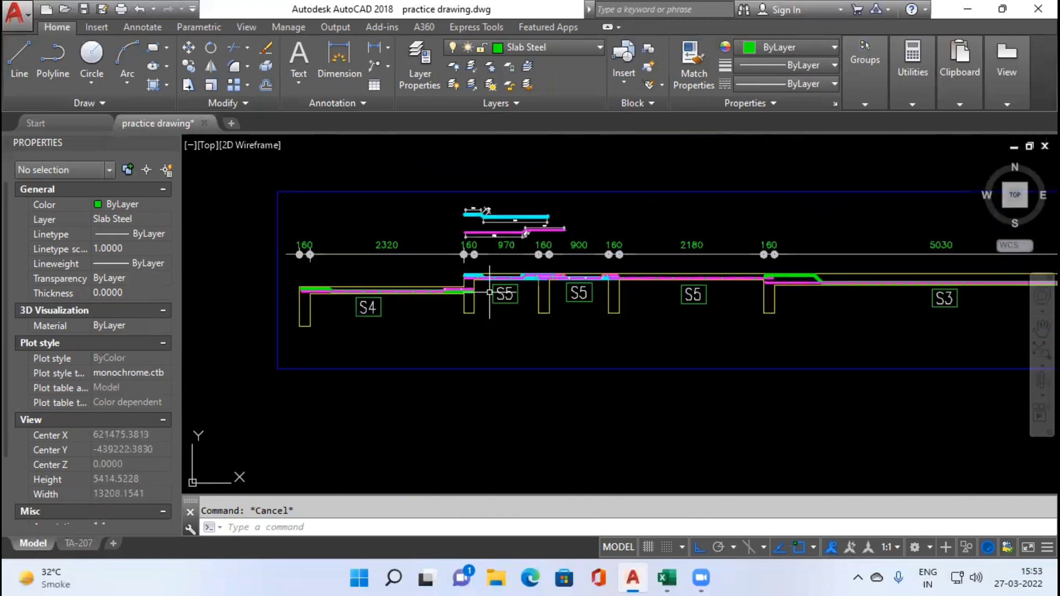
scroll(489, 292, up, 10)
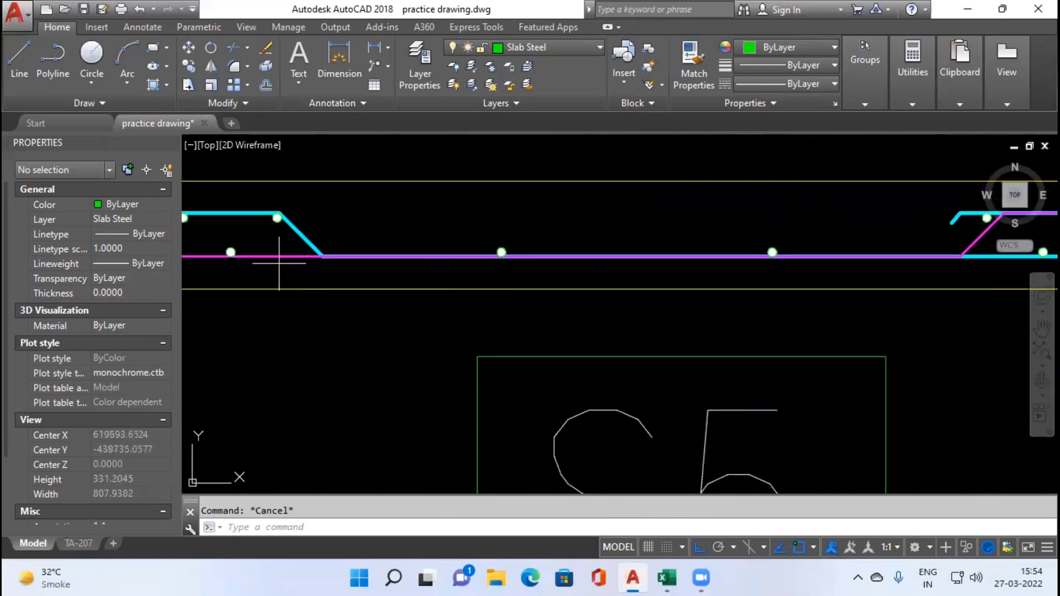
click(265, 256)
scroll(350, 296, down, 3)
scroll(761, 250, down, 4)
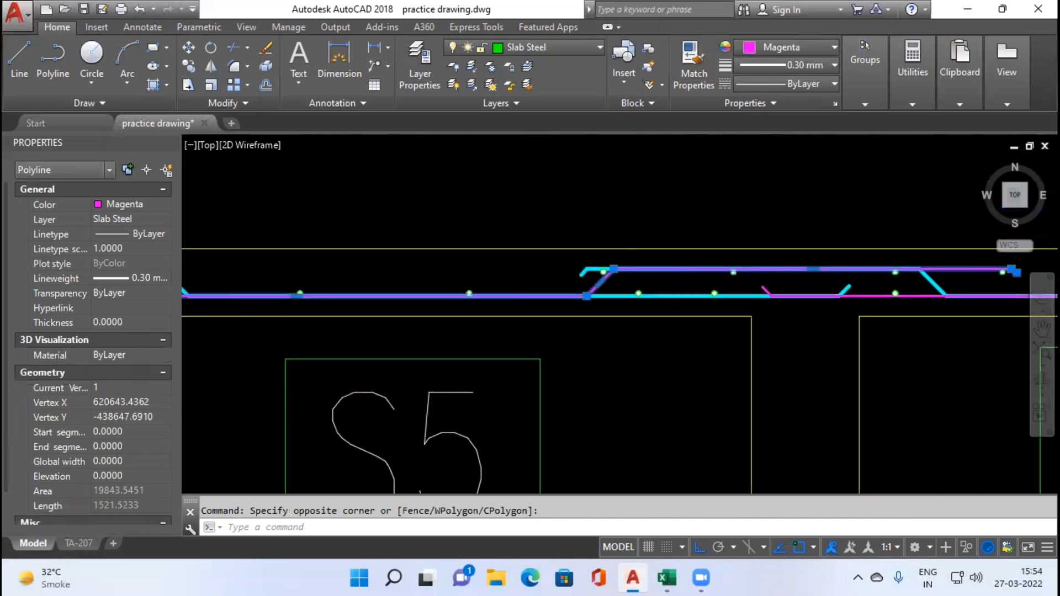
scroll(803, 281, up, 4)
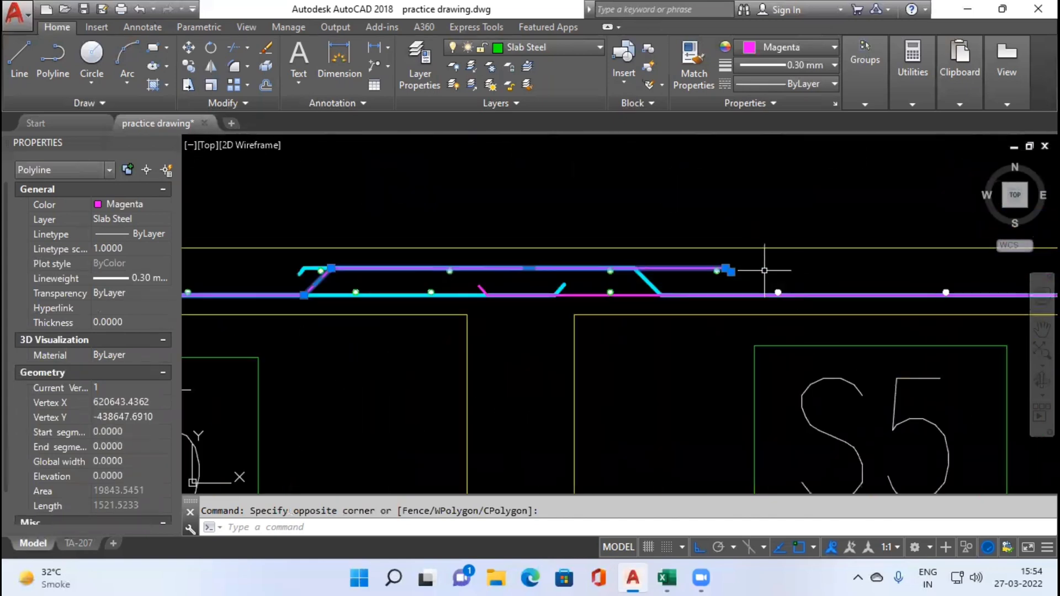
scroll(712, 285, down, 4)
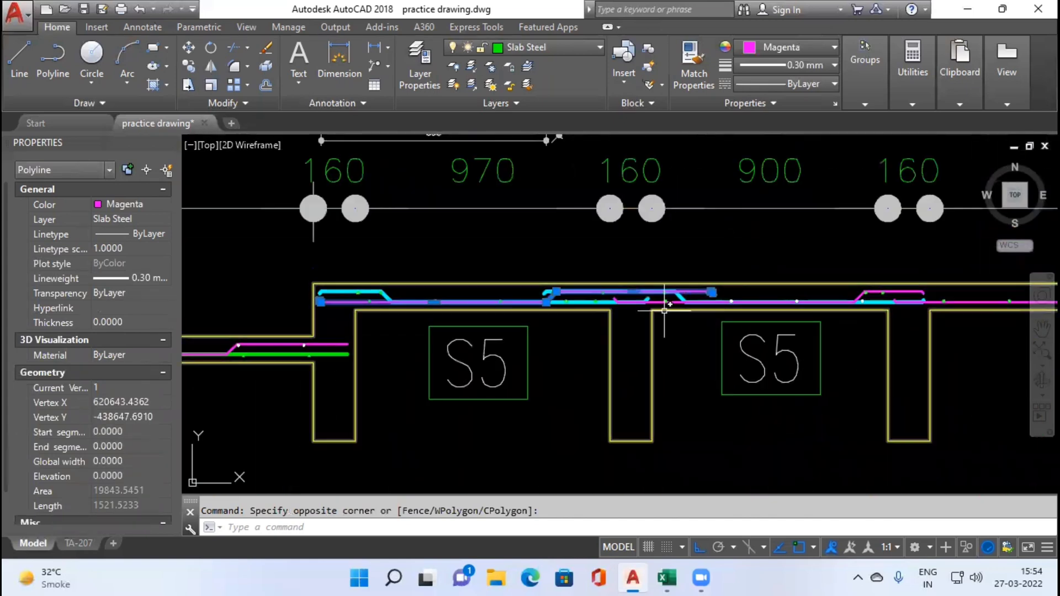
key(Escape)
scroll(679, 293, up, 4)
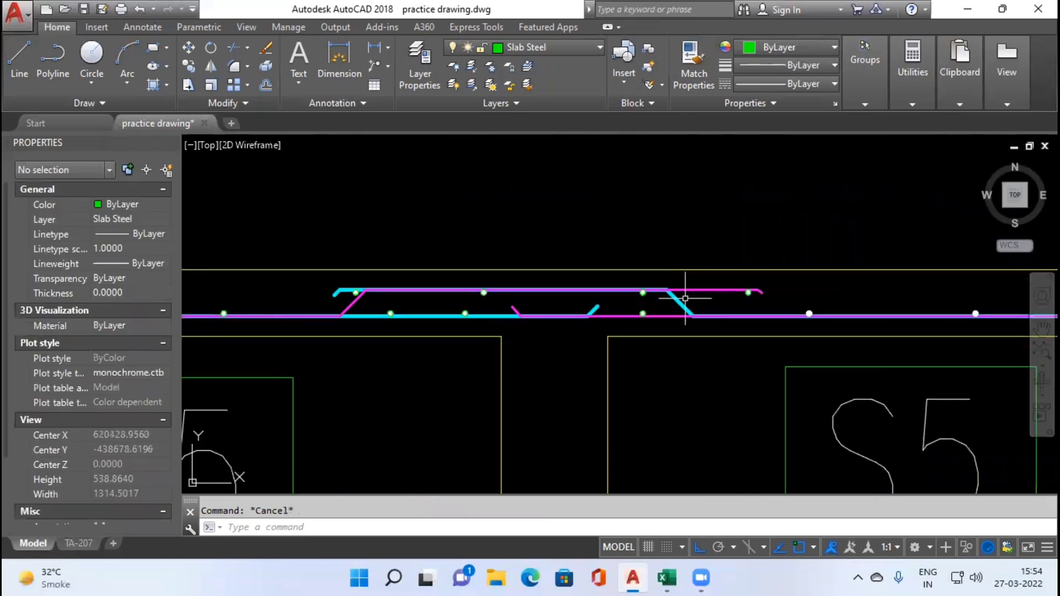
click(685, 298)
click(675, 297)
scroll(669, 309, down, 2)
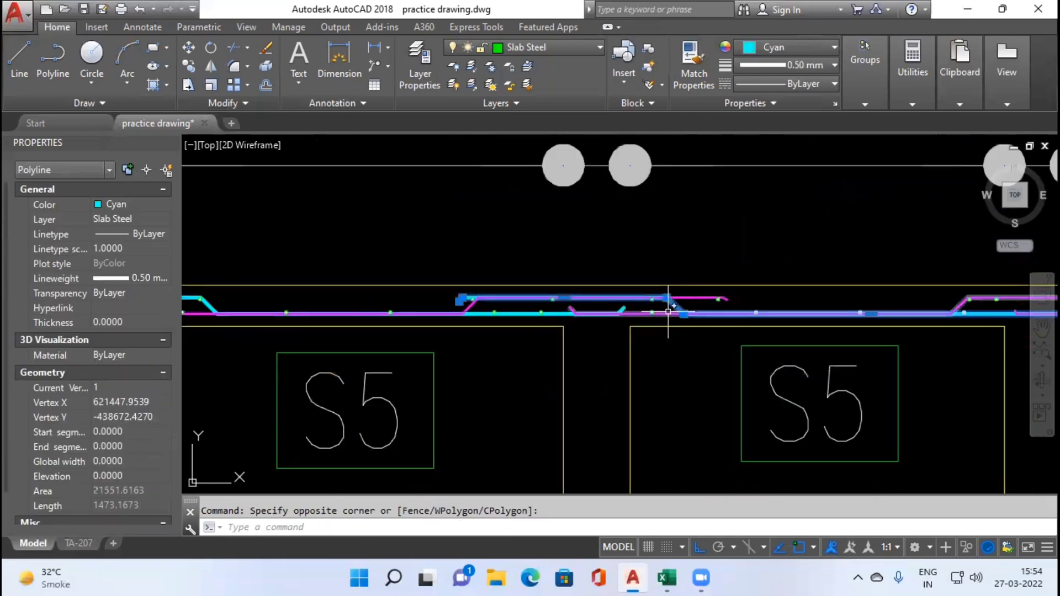
drag(485, 338, 612, 320)
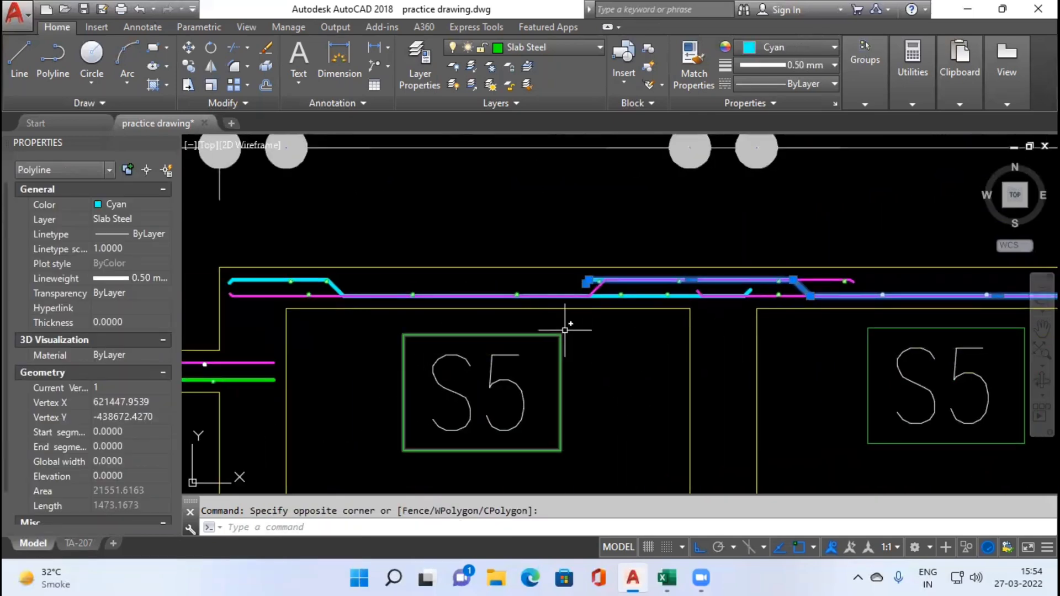
key(Escape)
scroll(531, 330, down, 4)
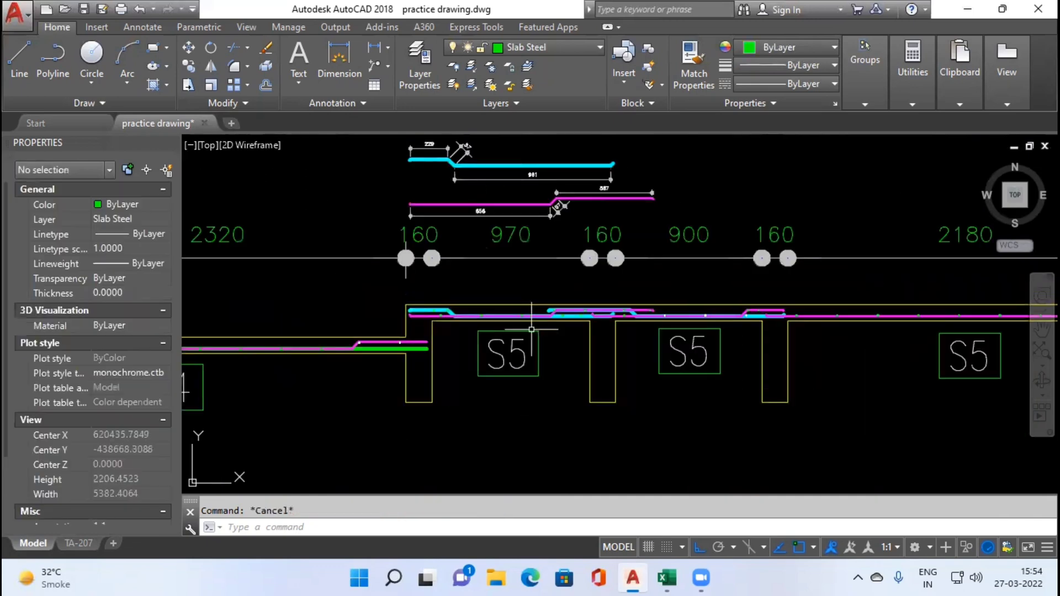
scroll(644, 393, down, 3)
drag(644, 392, 620, 308)
scroll(667, 359, down, 2)
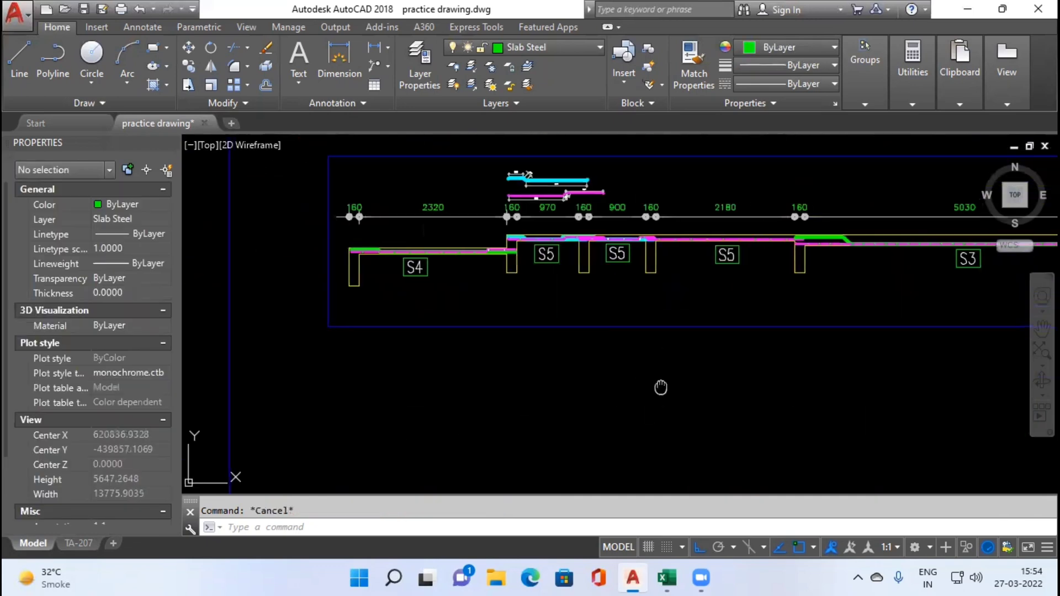
Zoom onto the two 100 THK S5 panels beside beam B44 and centre their bar marks.
drag(661, 387, 652, 254)
scroll(625, 292, up, 4)
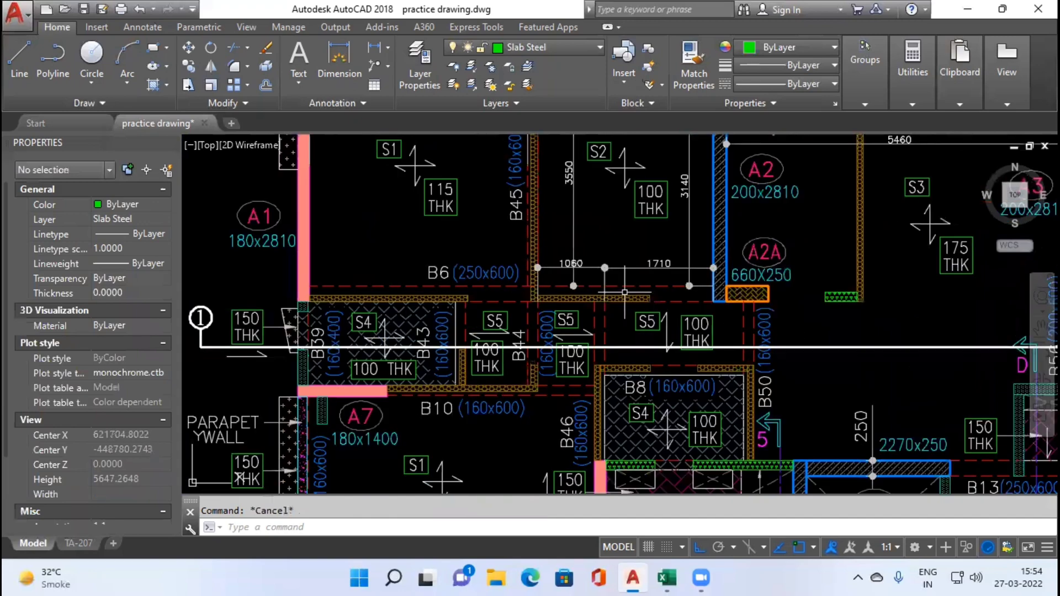
scroll(572, 331, up, 2)
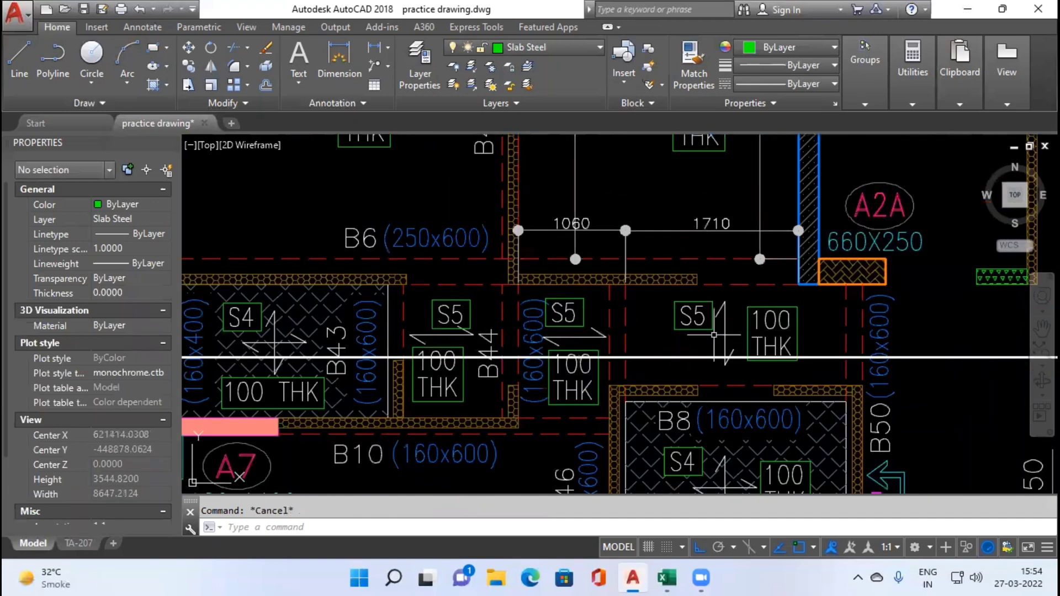
scroll(657, 348, up, 2)
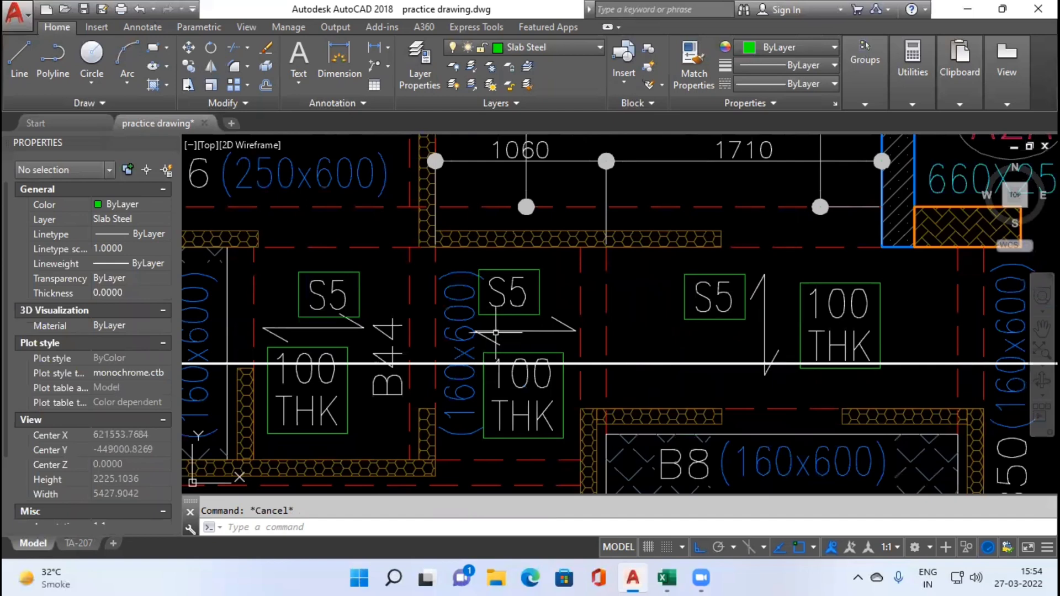
scroll(503, 332, up, 1)
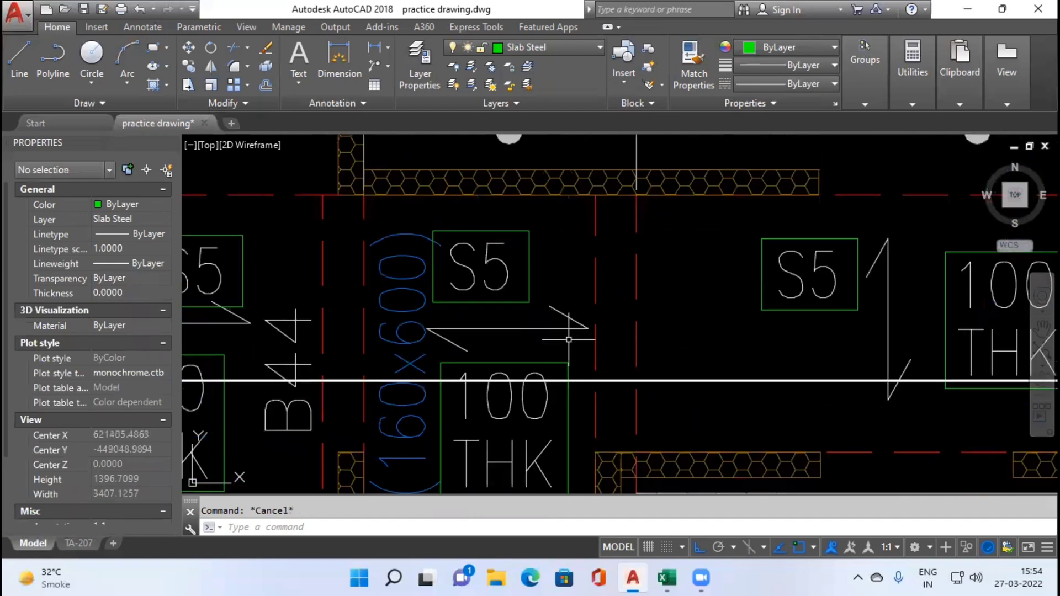
scroll(521, 343, up, 1)
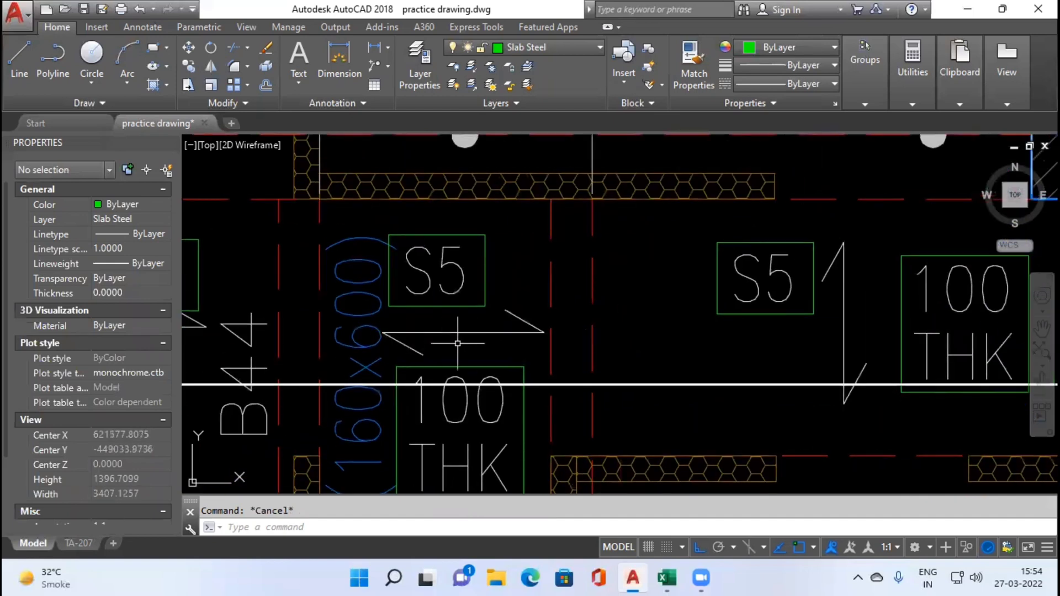
drag(739, 350, 647, 362)
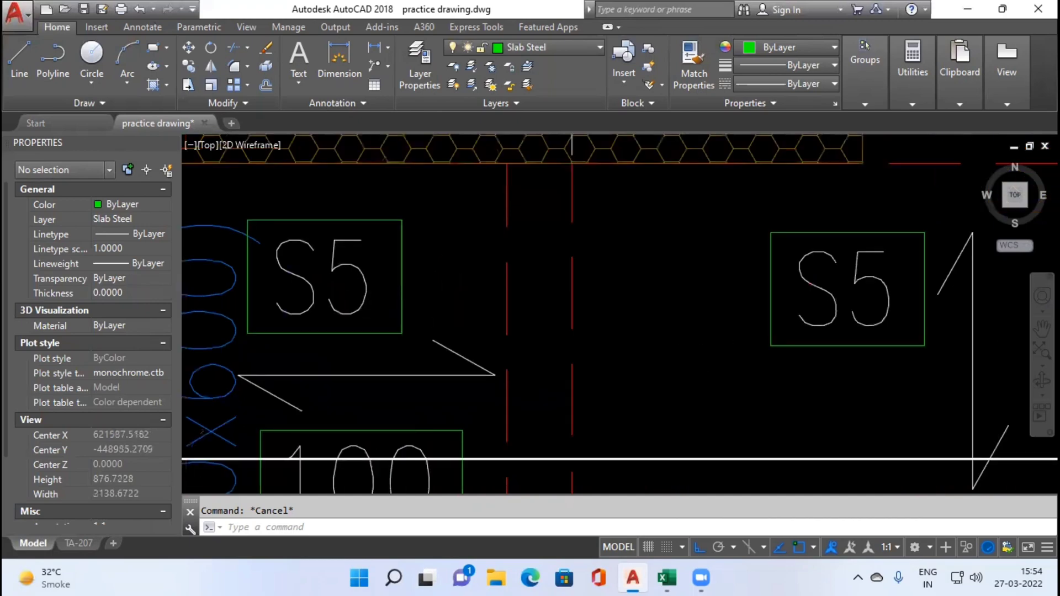
Zoom out to the plan and schedule, then into the cross-section at slab S5.
scroll(375, 294, down, 5)
scroll(374, 294, down, 3)
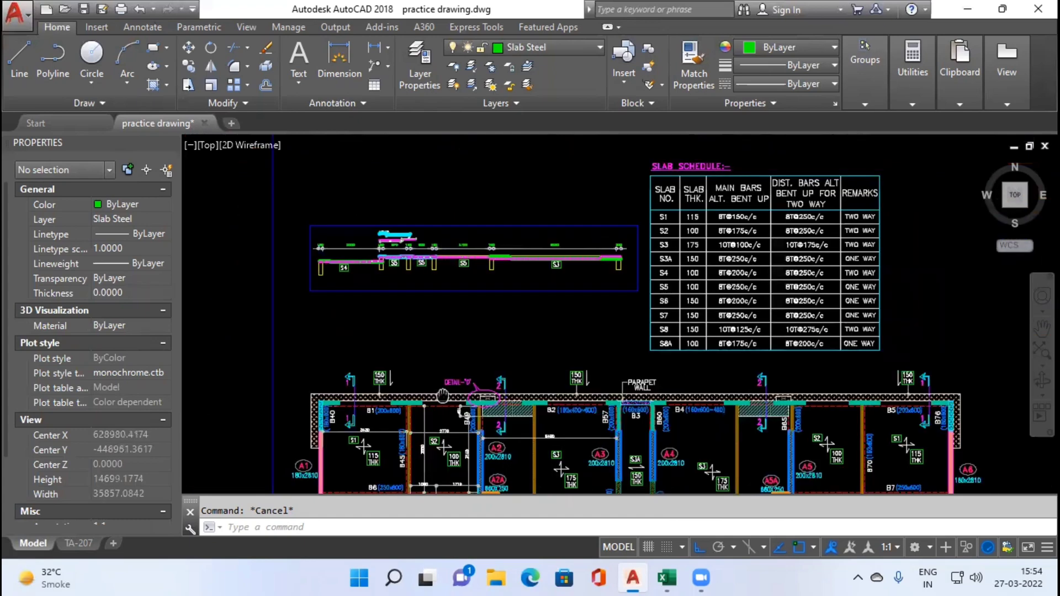
scroll(462, 343, up, 10)
scroll(462, 343, down, 2)
scroll(790, 292, down, 2)
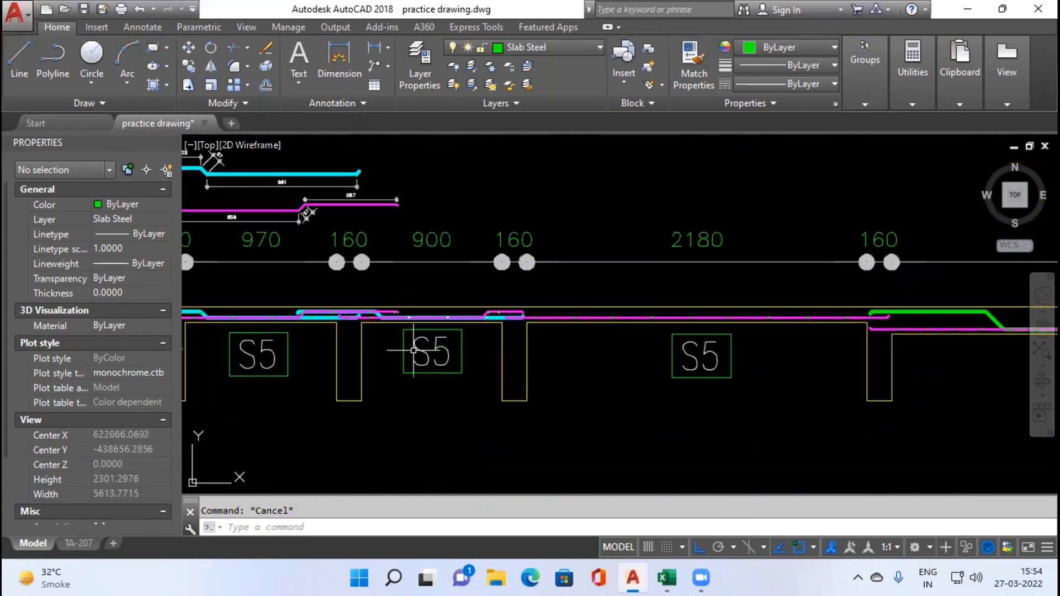
scroll(622, 317, up, 4)
Select and inspect the cranked magenta top bar over the 160 S5 support, then deselect it.
click(623, 317)
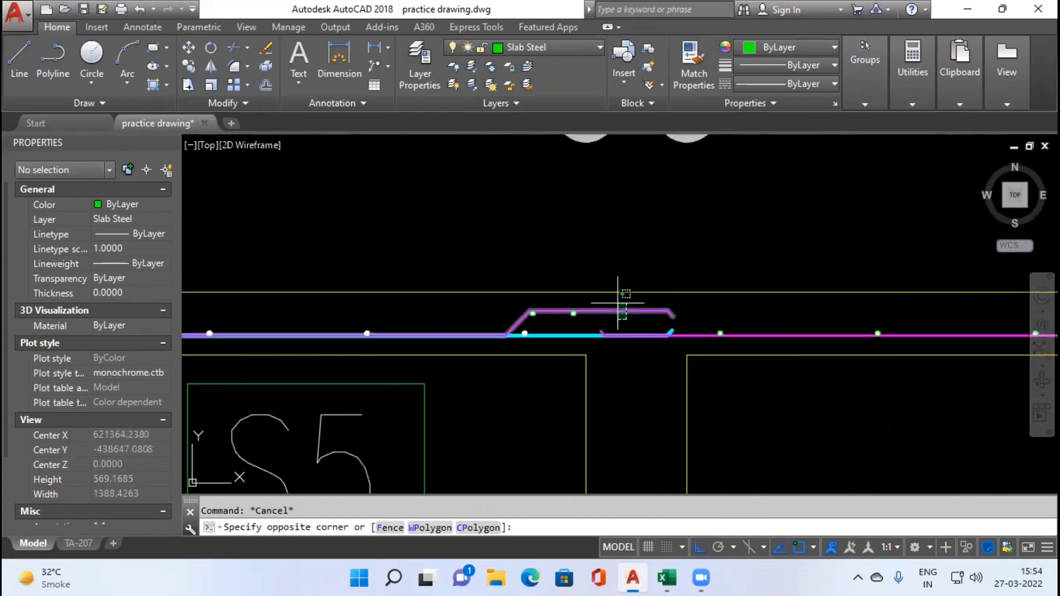
scroll(687, 296, down, 3)
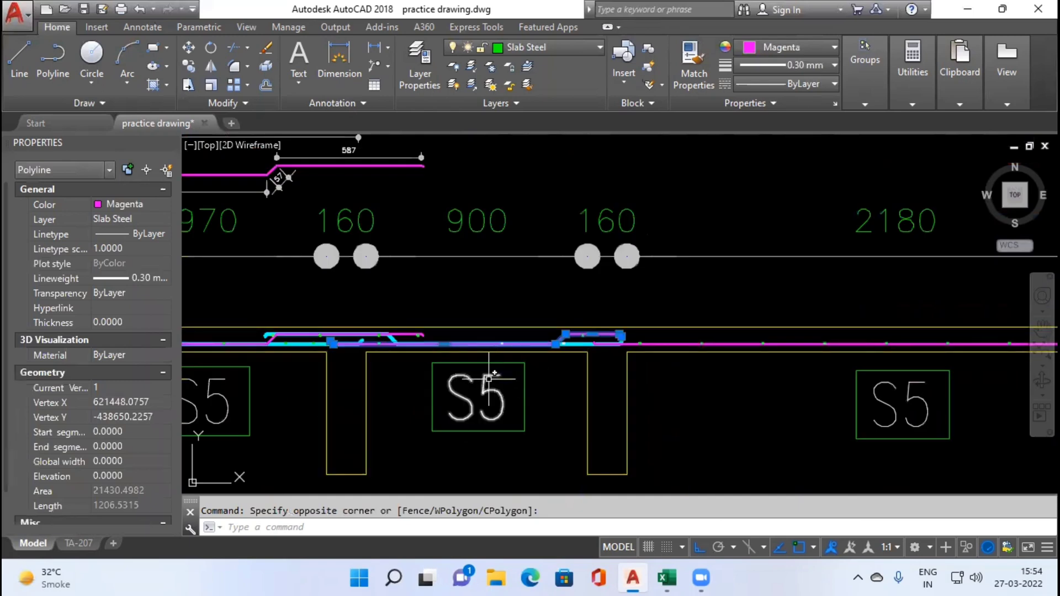
scroll(634, 336, up, 2)
scroll(611, 339, up, 2)
scroll(611, 342, down, 2)
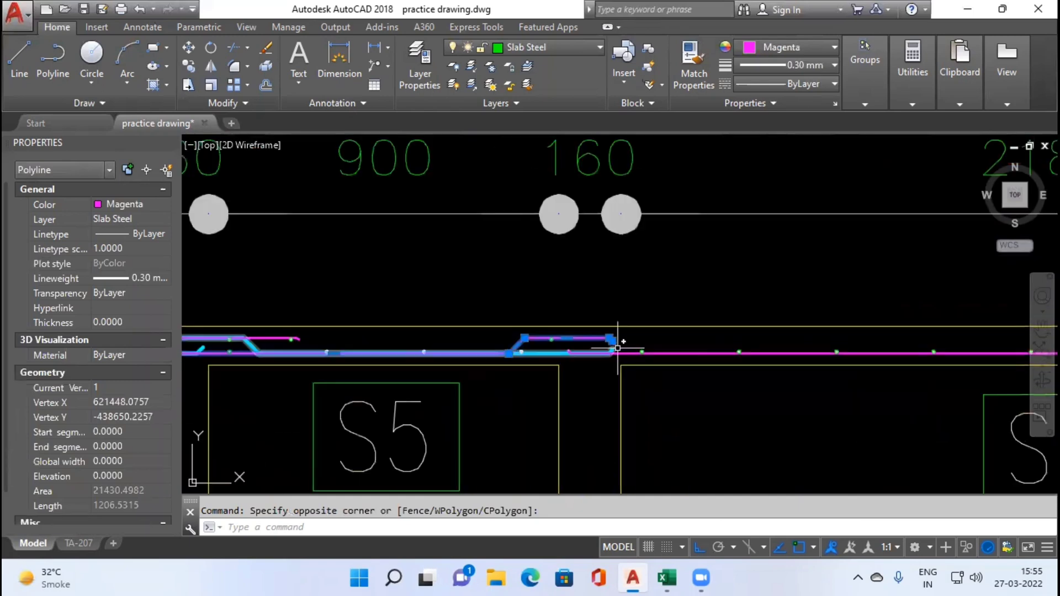
scroll(718, 359, down, 2)
scroll(672, 368, up, 2)
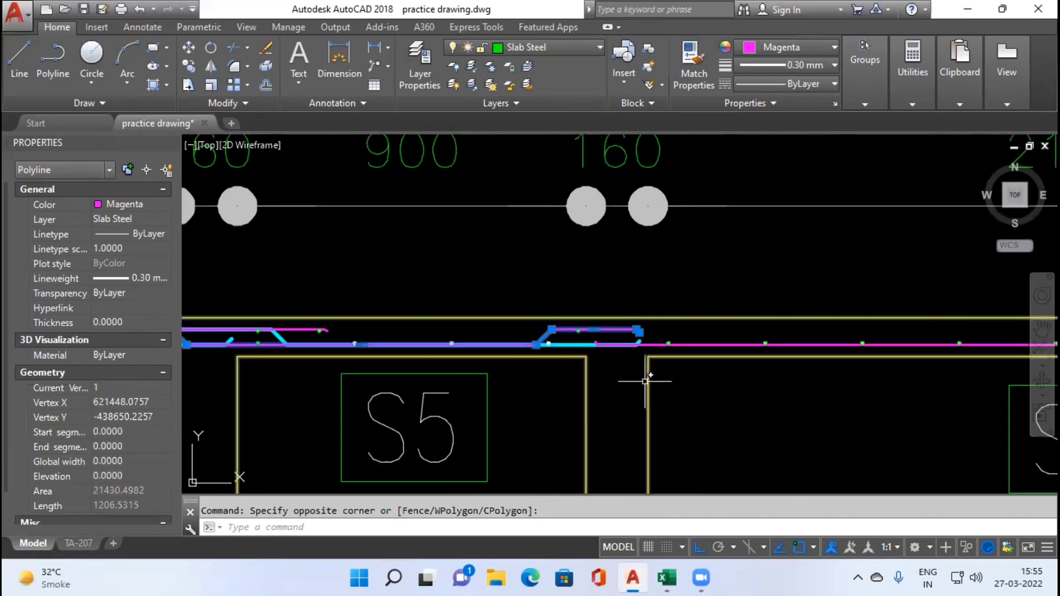
key(Escape)
drag(733, 402, 534, 399)
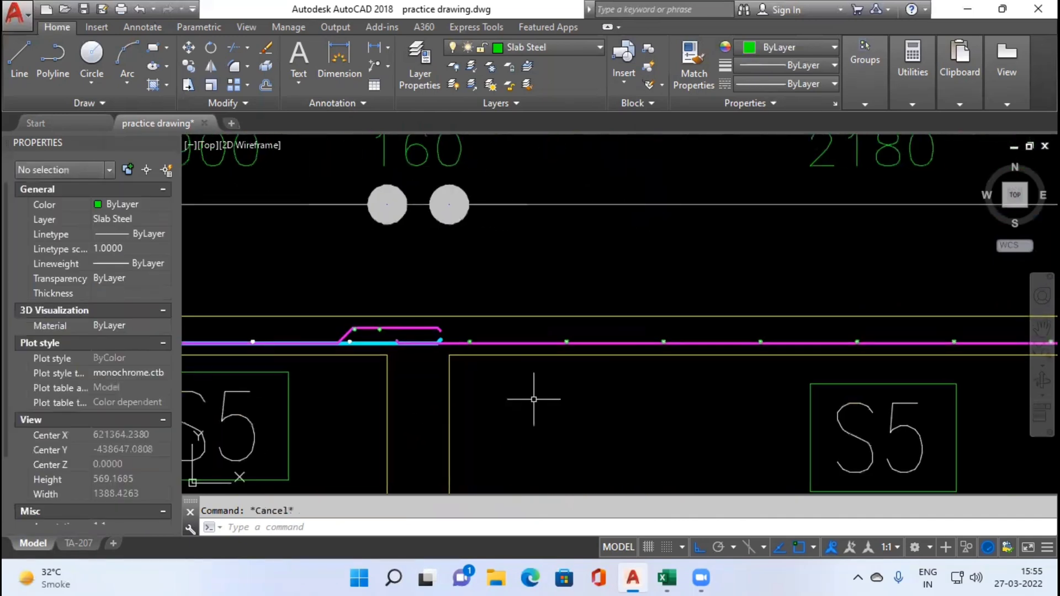
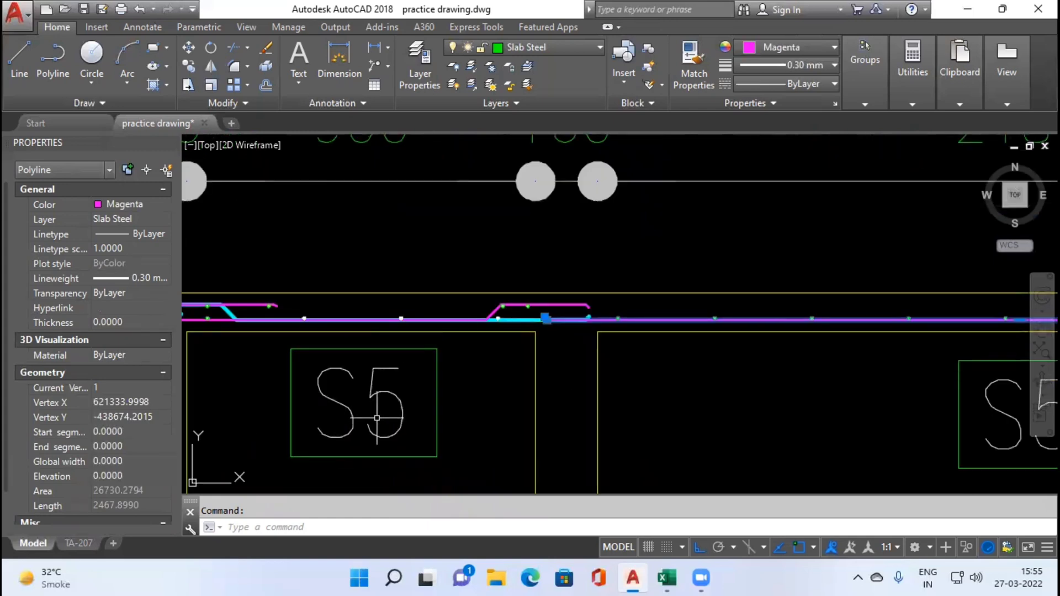
key(Escape)
scroll(595, 356, down, 6)
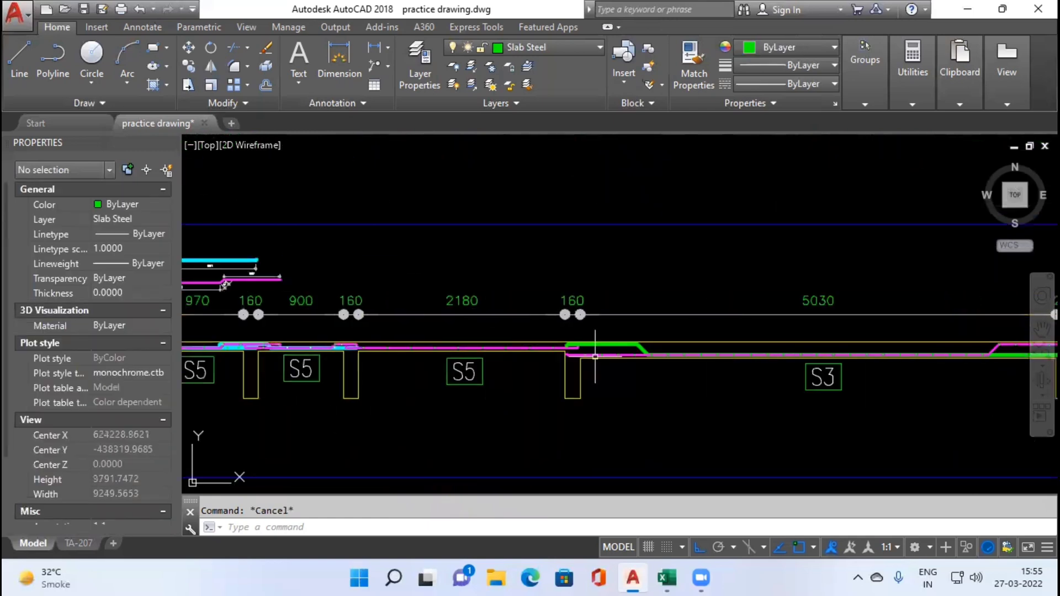
scroll(542, 443, down, 5)
scroll(585, 326, up, 5)
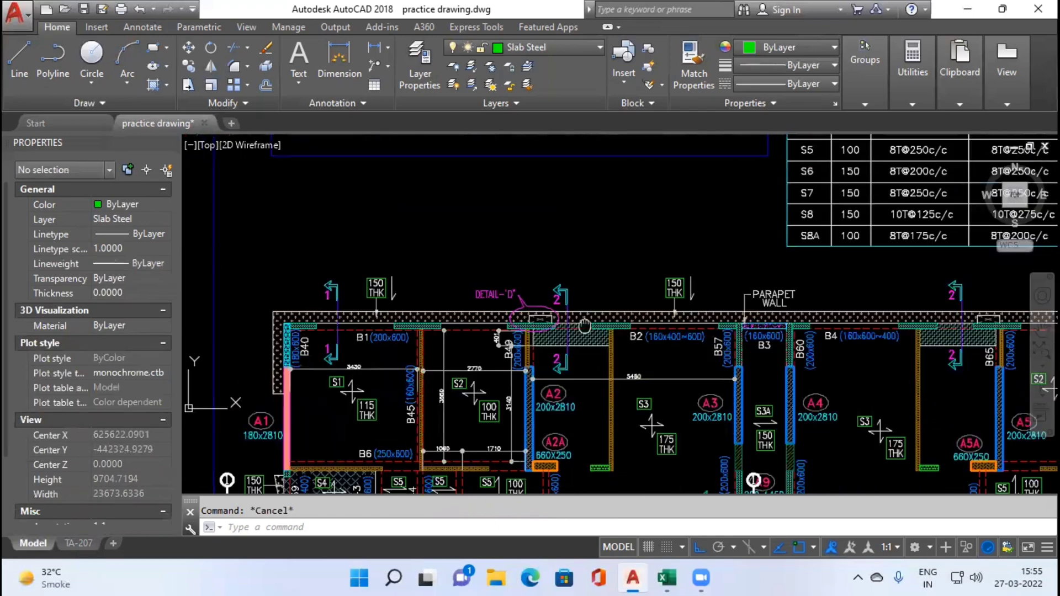
drag(584, 326, 584, 217)
scroll(500, 359, up, 2)
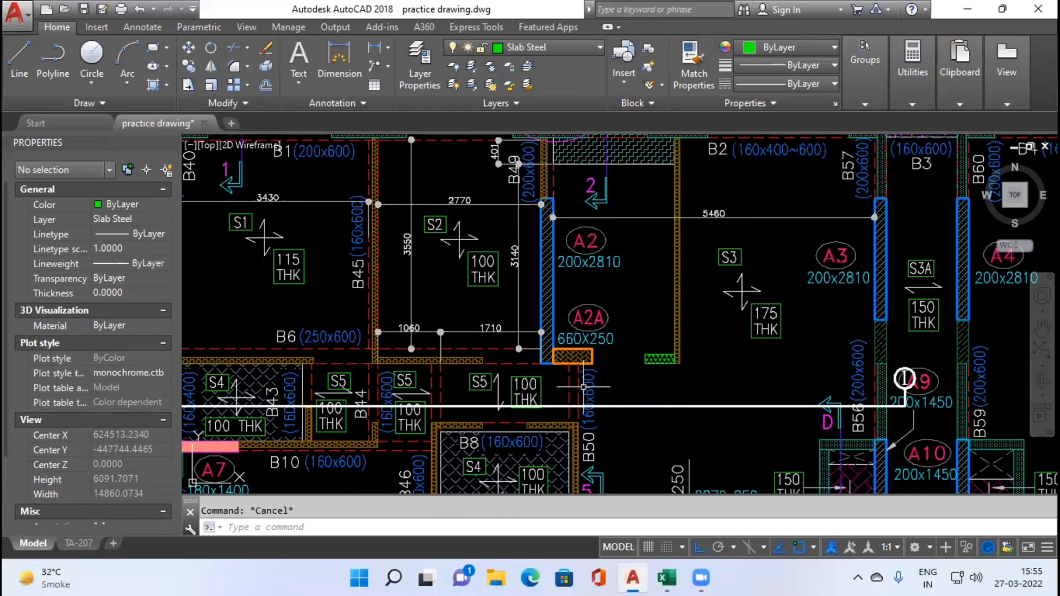
scroll(619, 390, up, 2)
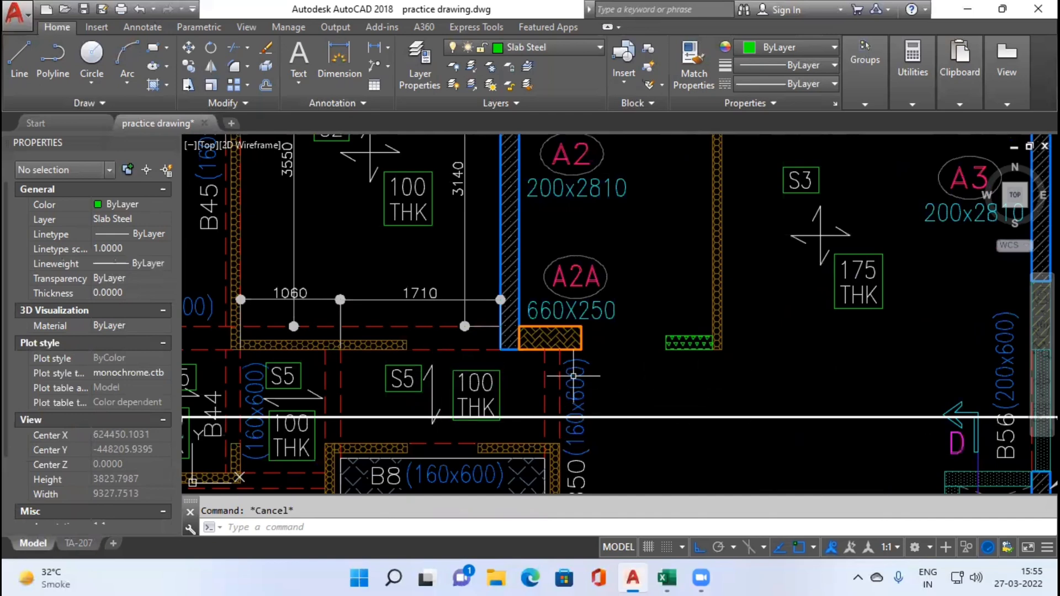
scroll(551, 409, down, 4)
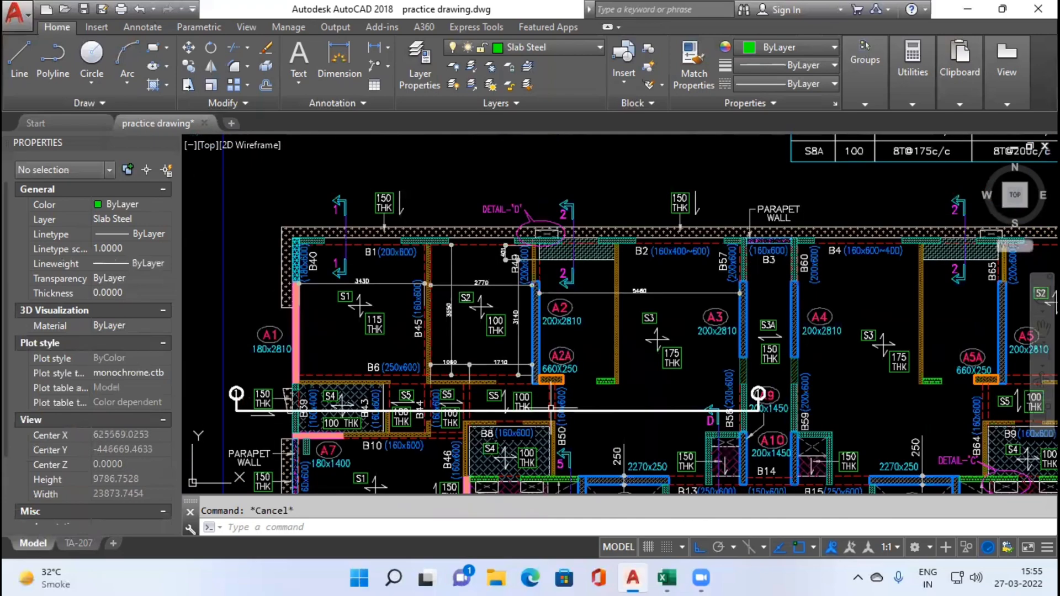
scroll(551, 409, down, 3)
scroll(475, 261, up, 10)
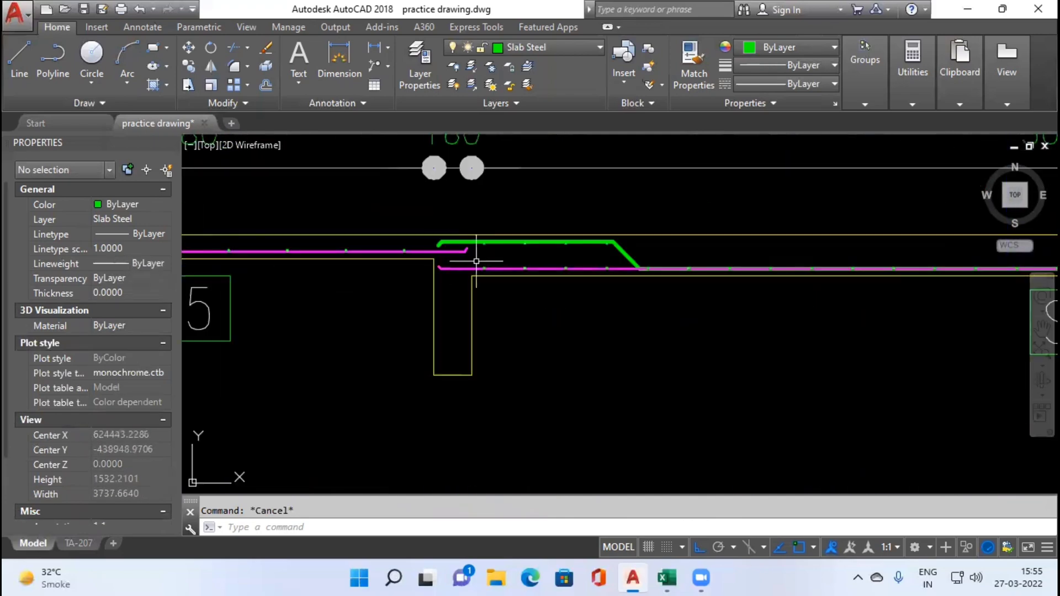
scroll(646, 293, down, 2)
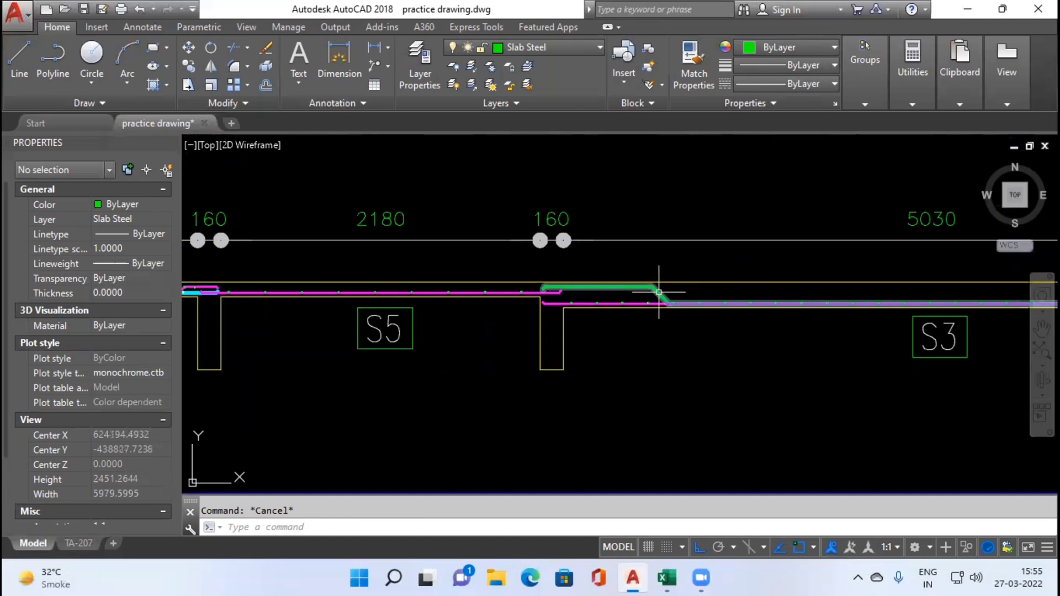
scroll(541, 312, up, 4)
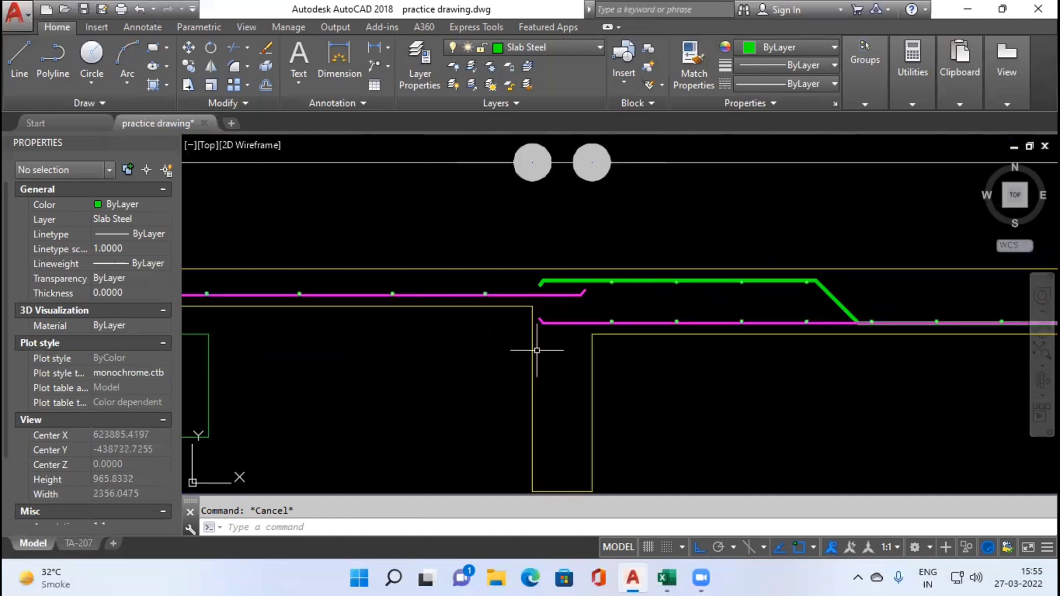
scroll(473, 362, down, 1)
scroll(492, 300, up, 1)
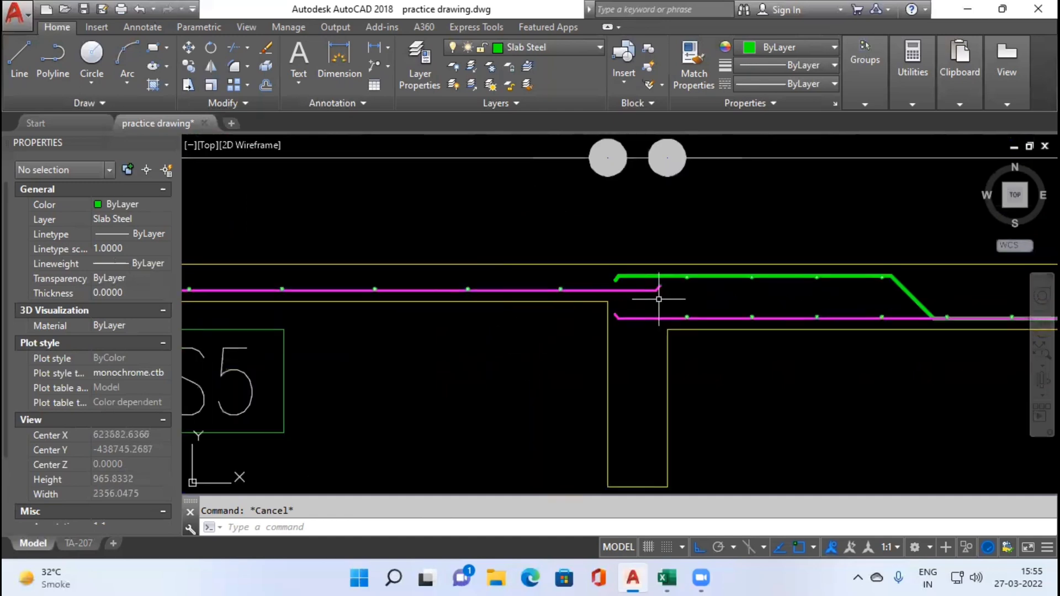
scroll(630, 363, down, 6)
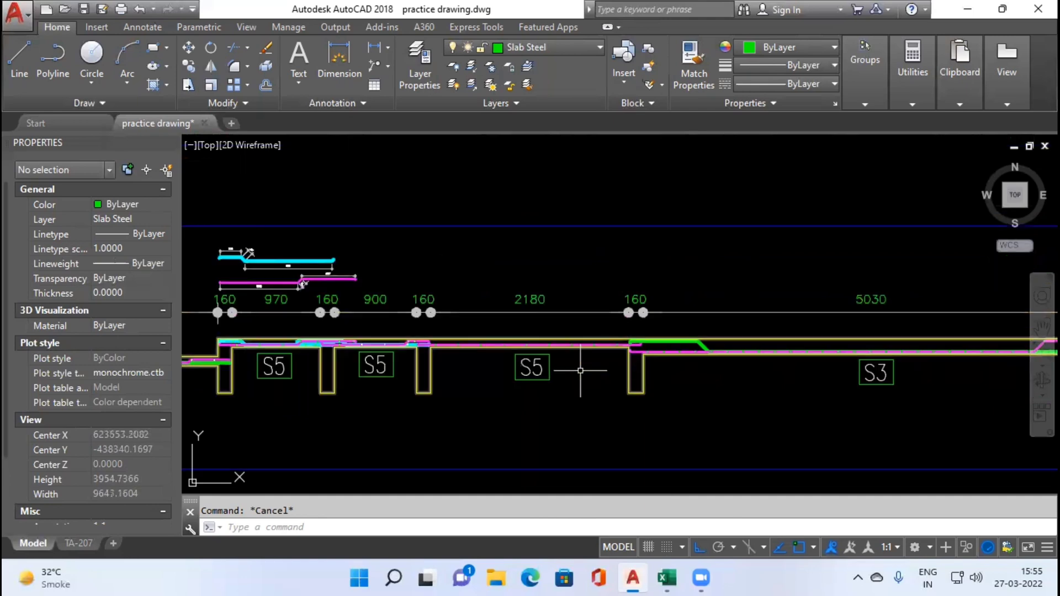
drag(445, 386, 535, 359)
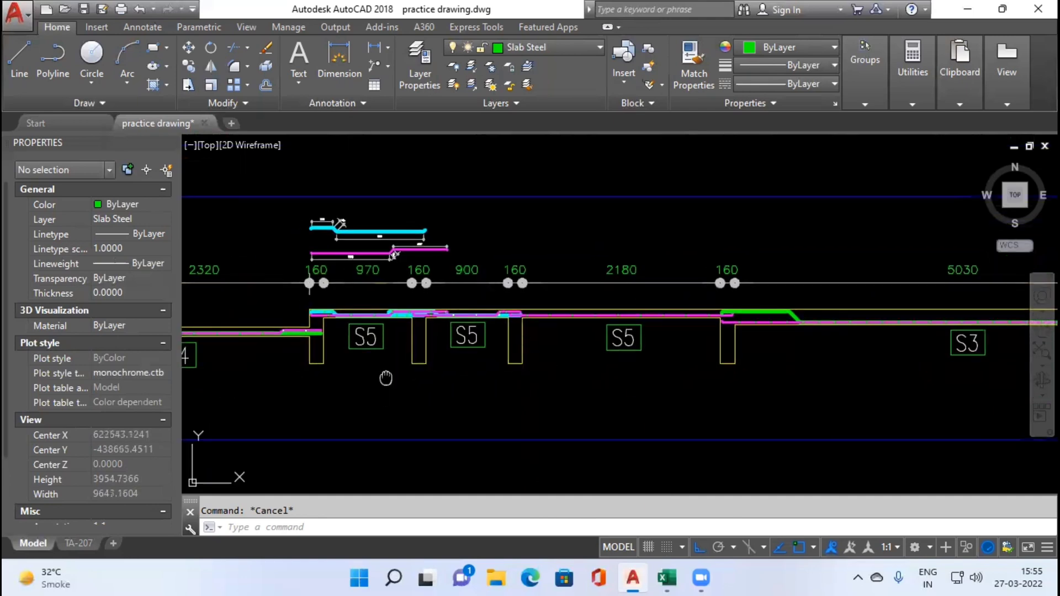
drag(385, 379, 539, 367)
scroll(516, 319, up, 4)
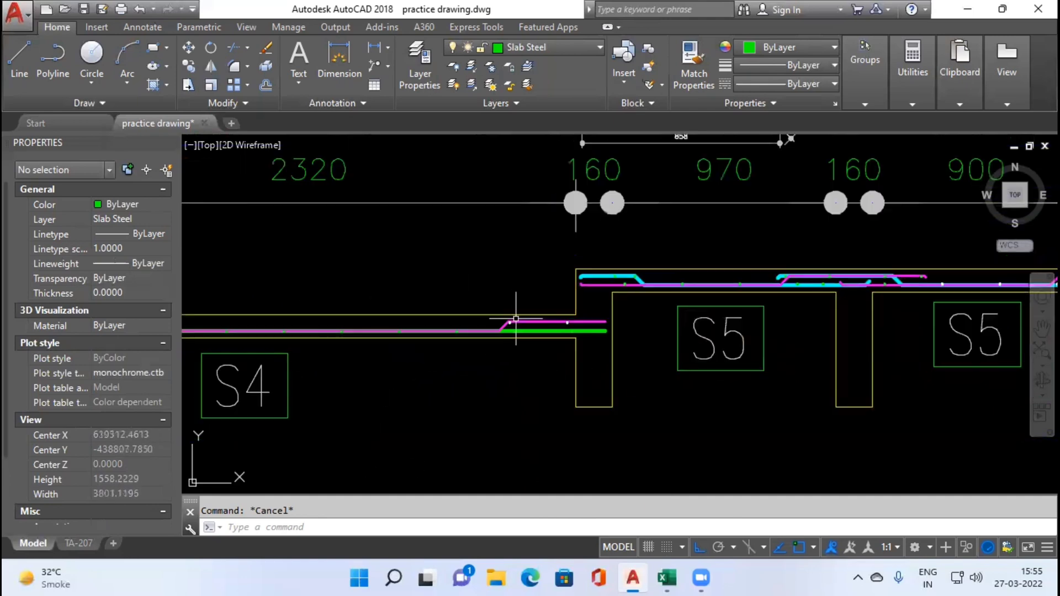
scroll(570, 328, down, 3)
scroll(608, 336, down, 3)
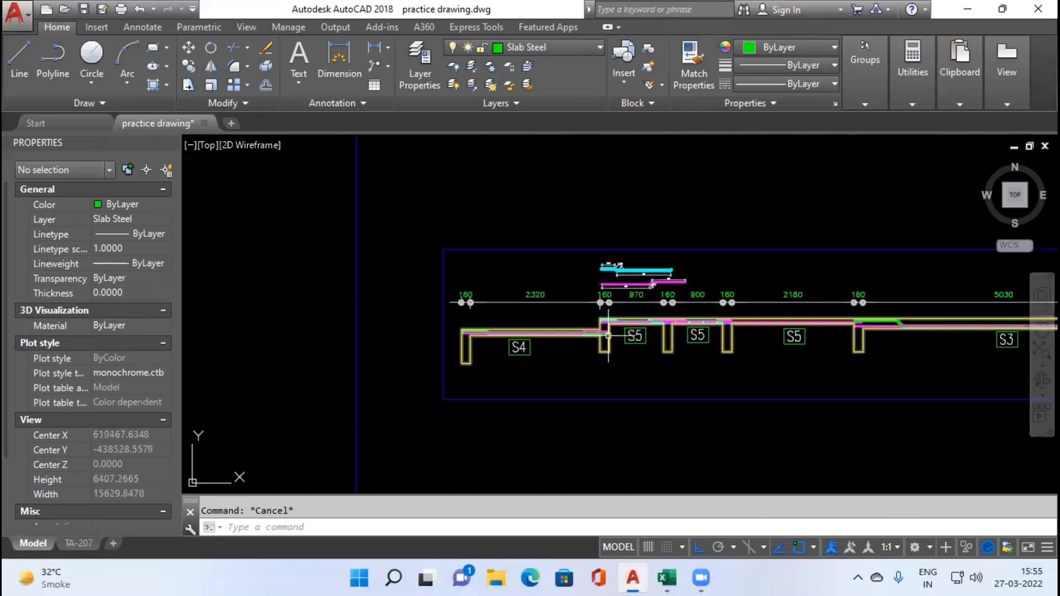
scroll(585, 334, down, 1)
scroll(567, 332, down, 1)
drag(566, 391, 563, 260)
drag(577, 413, 574, 331)
scroll(572, 394, up, 5)
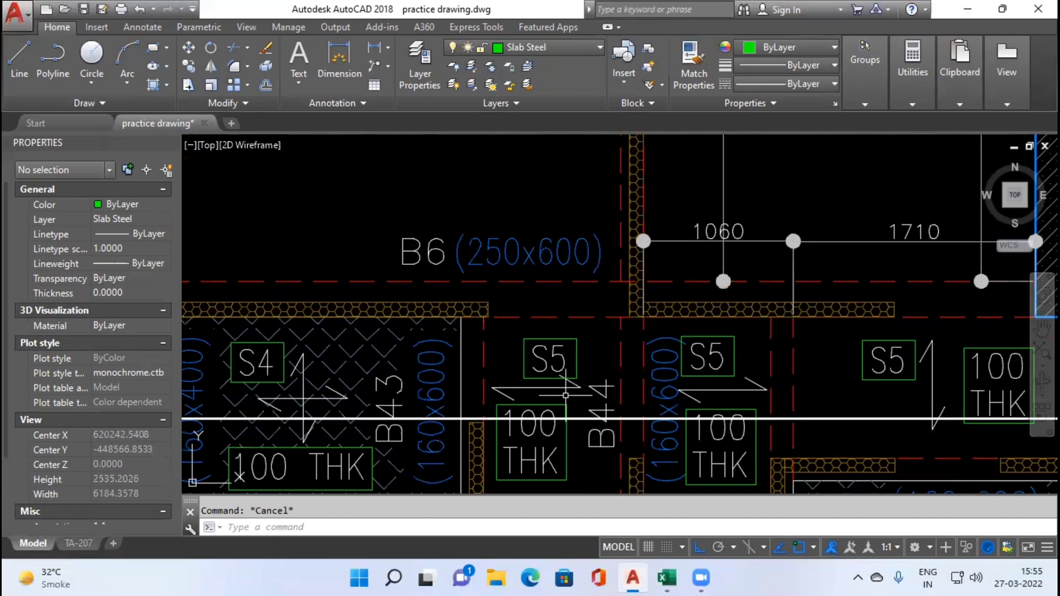
scroll(663, 359, down, 5)
scroll(564, 311, up, 2)
drag(564, 311, 554, 357)
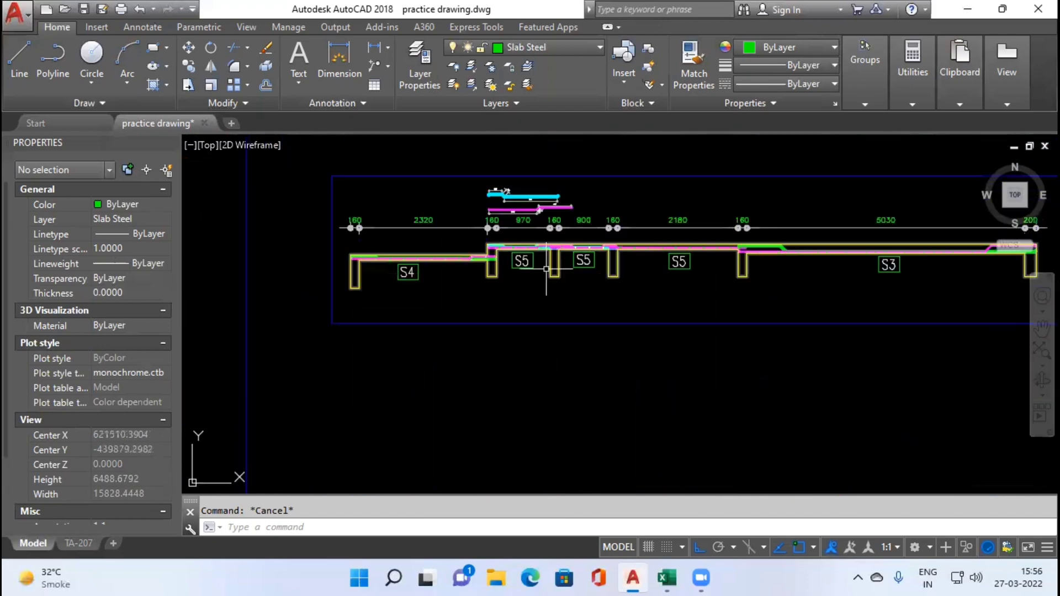
scroll(557, 258, up, 3)
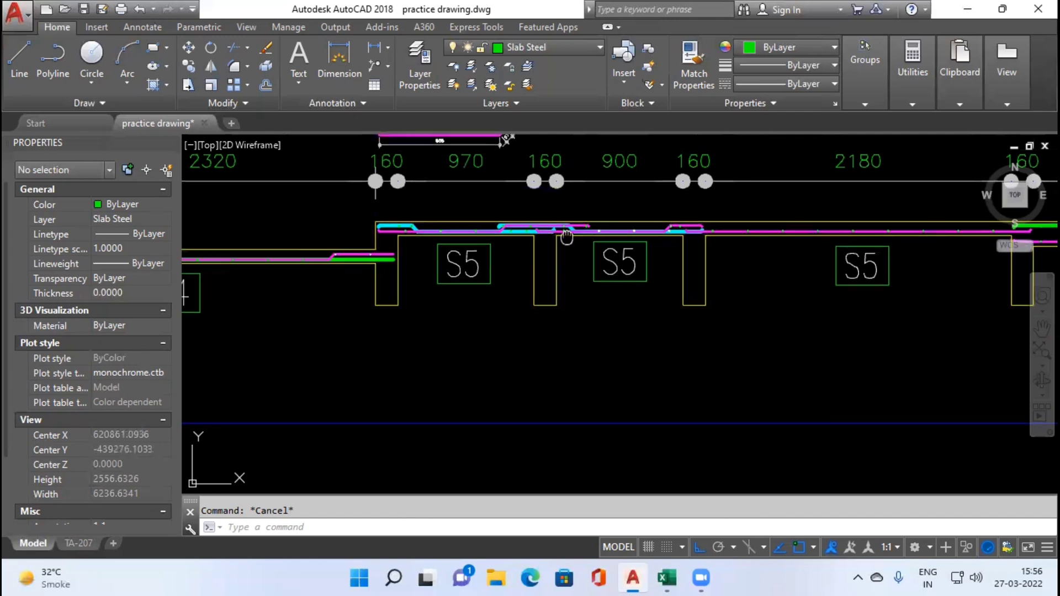
drag(566, 232, 578, 275)
scroll(411, 283, up, 2)
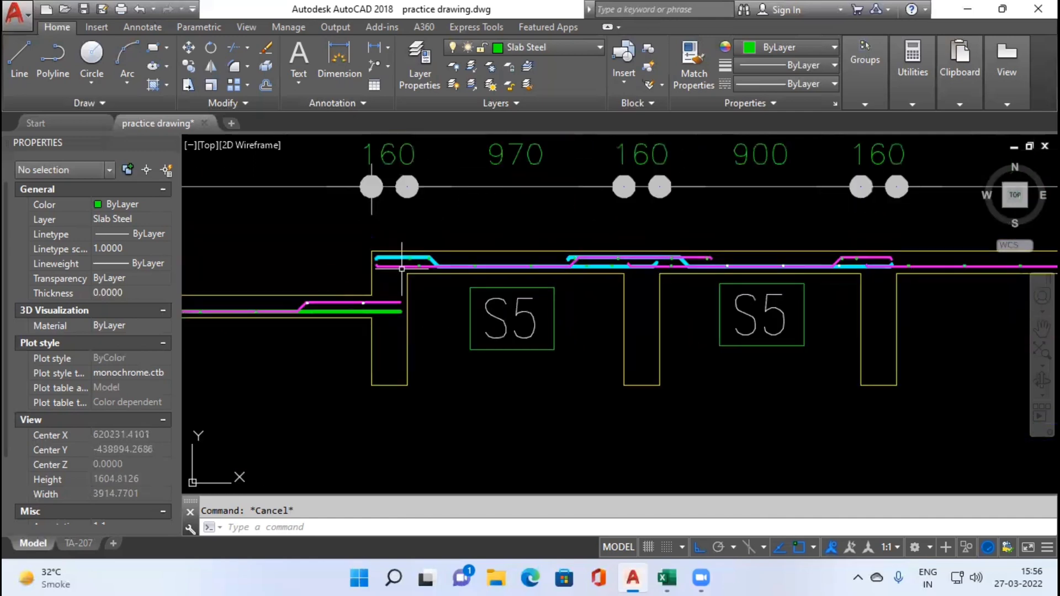
click(405, 268)
key(Escape)
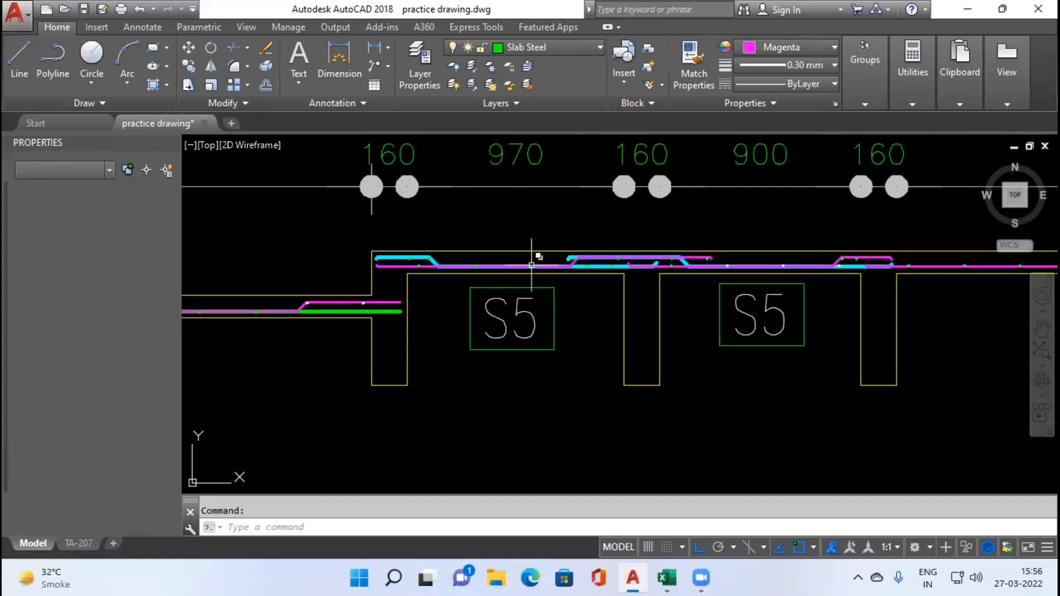
scroll(531, 265, up, 6)
click(369, 255)
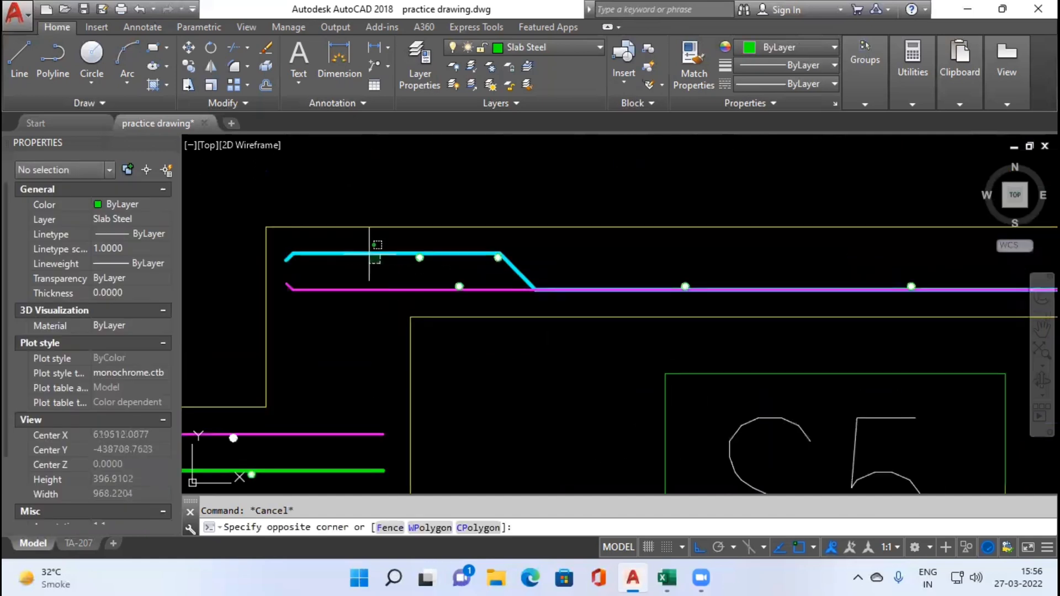
scroll(394, 278, down, 2)
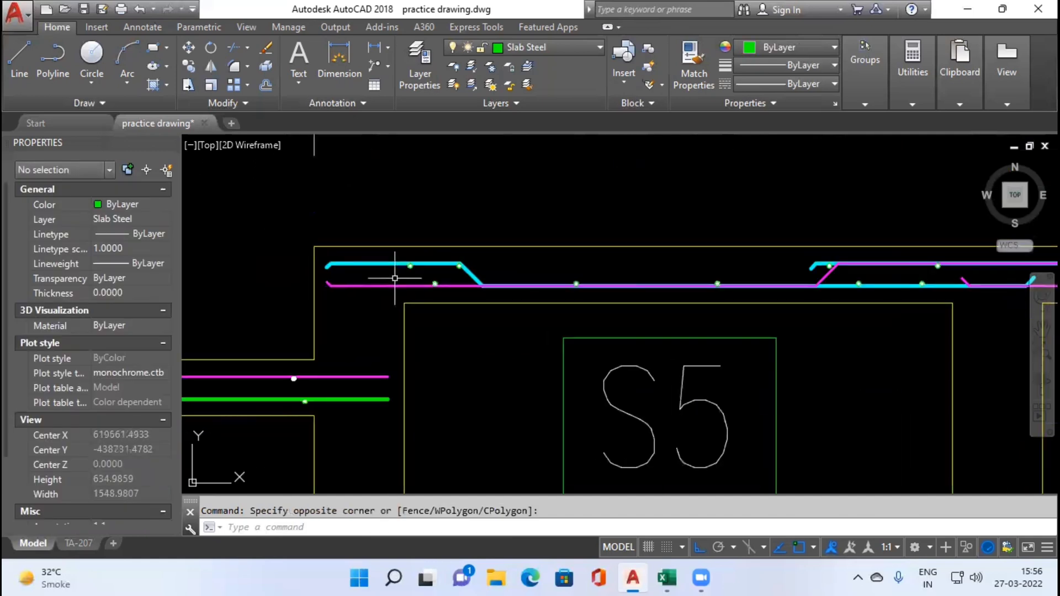
scroll(395, 278, down, 4)
mouse_move(669, 578)
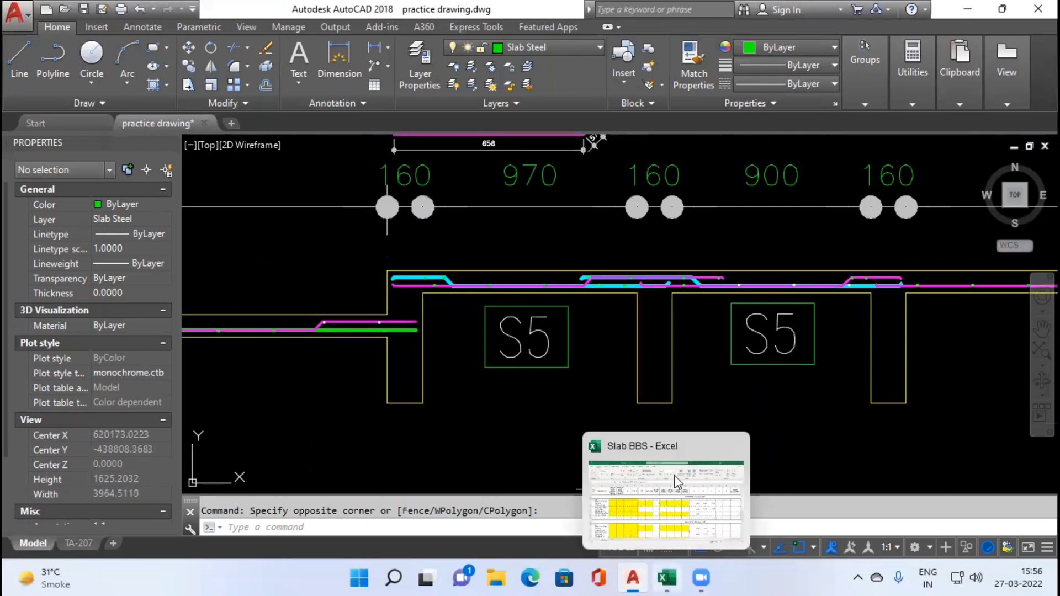
click(651, 442)
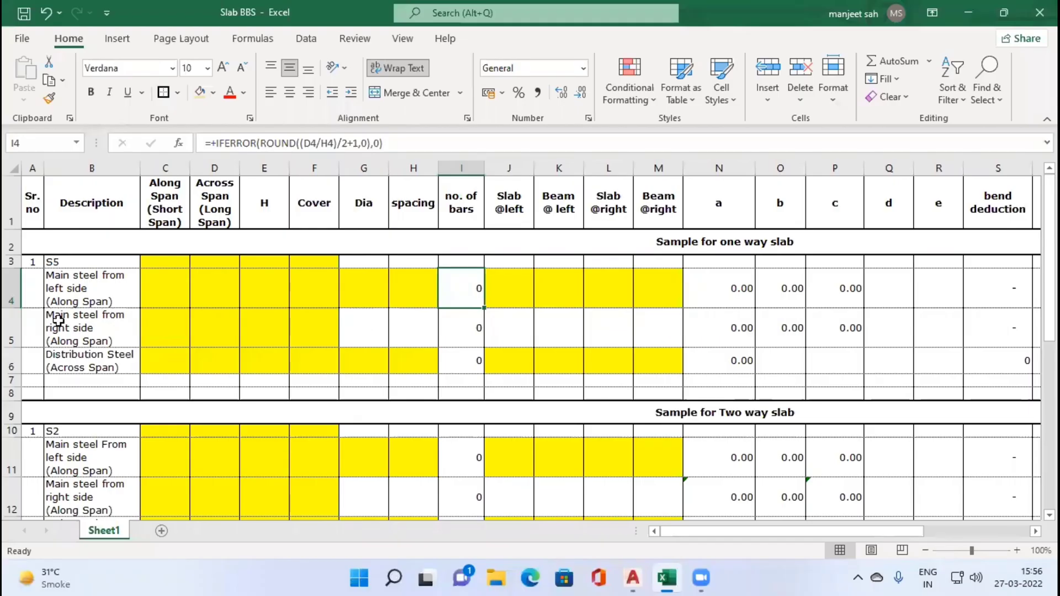
click(105, 262)
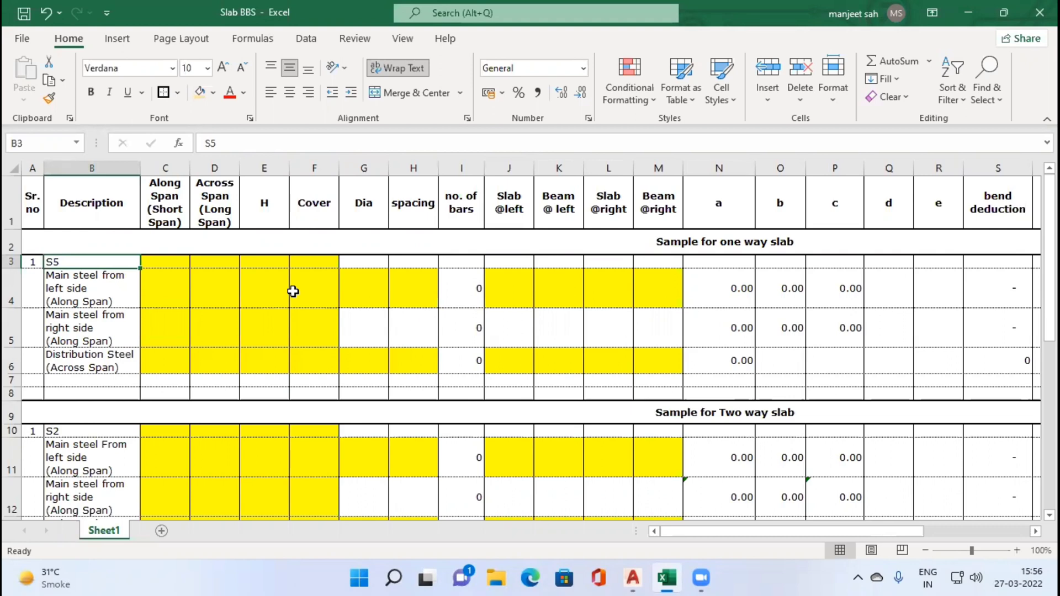
key(Right)
key(Right)
key(Right)
key(Right)
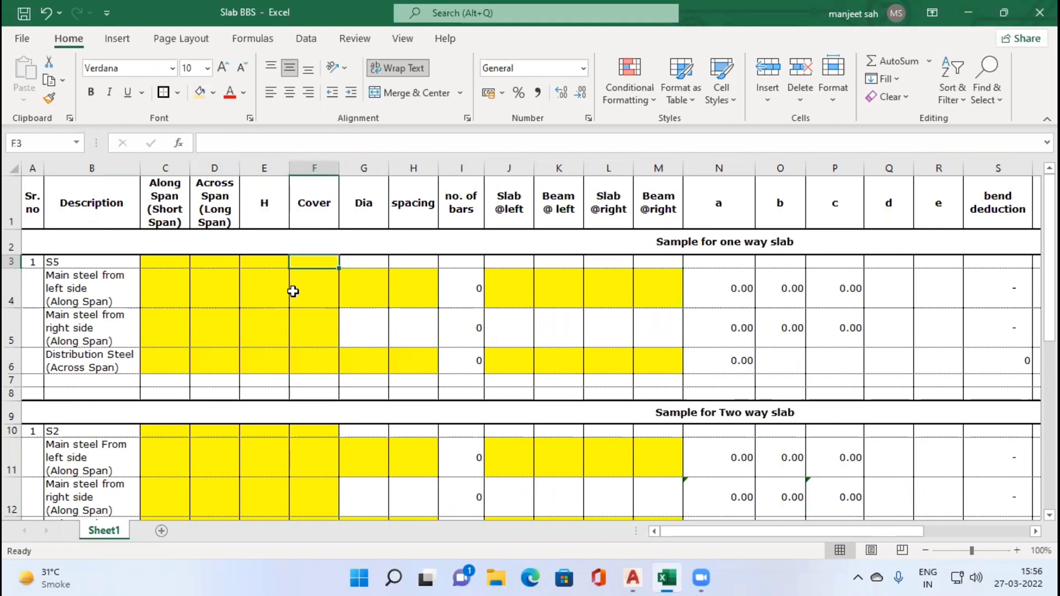
key(Down)
key(Right)
key(Right)
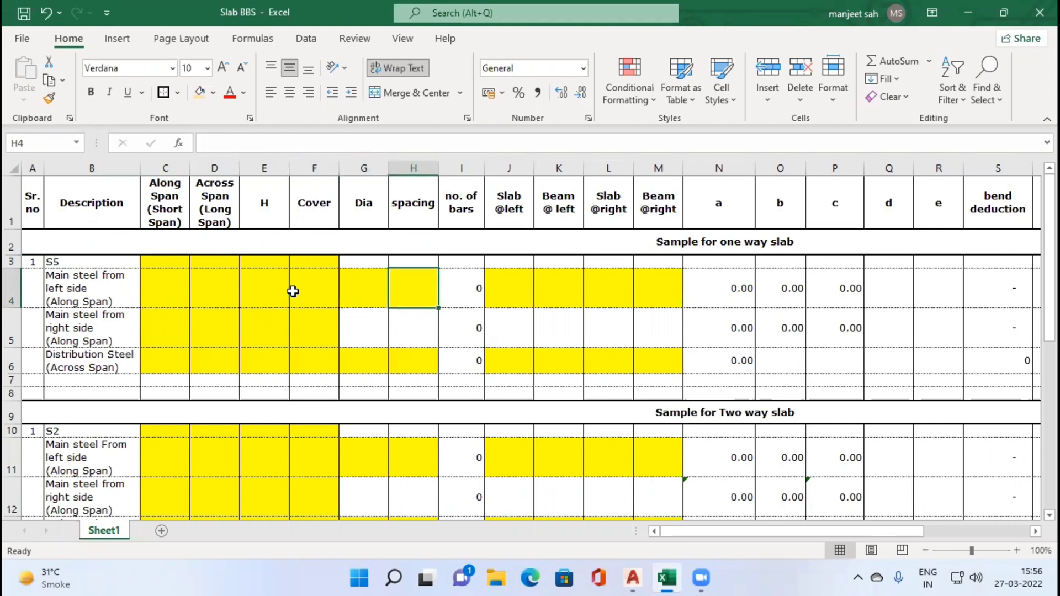
key(Right)
key(Right)
key(Right)
key(Right)
key(Right)
key(Right)
key(Right)
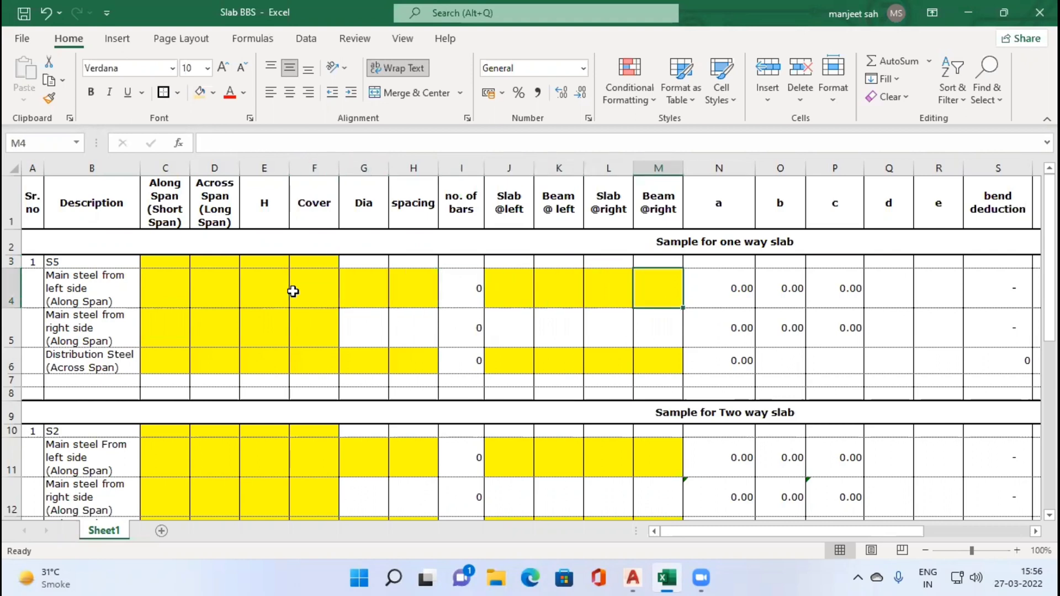
key(Right)
key(Right)
key(Right)
key(Right)
key(Left)
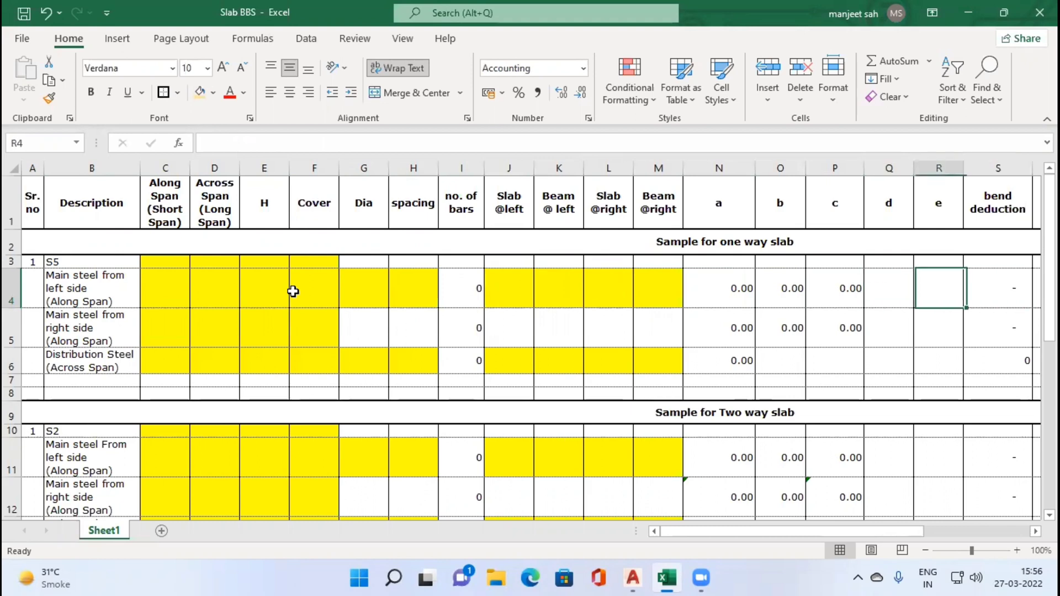
key(Left)
key(Left)
key(Left)
key(Left)
key(Left)
key(Left)
key(Left)
key(Left)
key(Left)
key(Left)
key(Left)
key(Left)
key(Left)
key(Left)
key(Left)
key(Right)
key(Right)
key(Left)
key(Left)
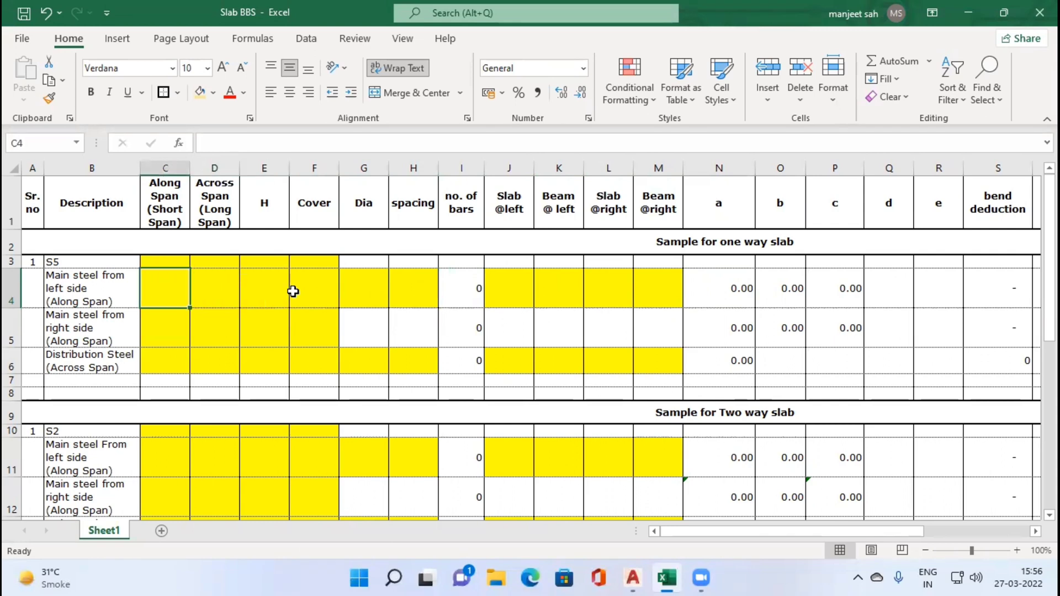
key(alt+Tab)
Zoom and pan the floor plan to the 100 THK S5 panels between beams B43 and B44.
scroll(533, 301, down, 2)
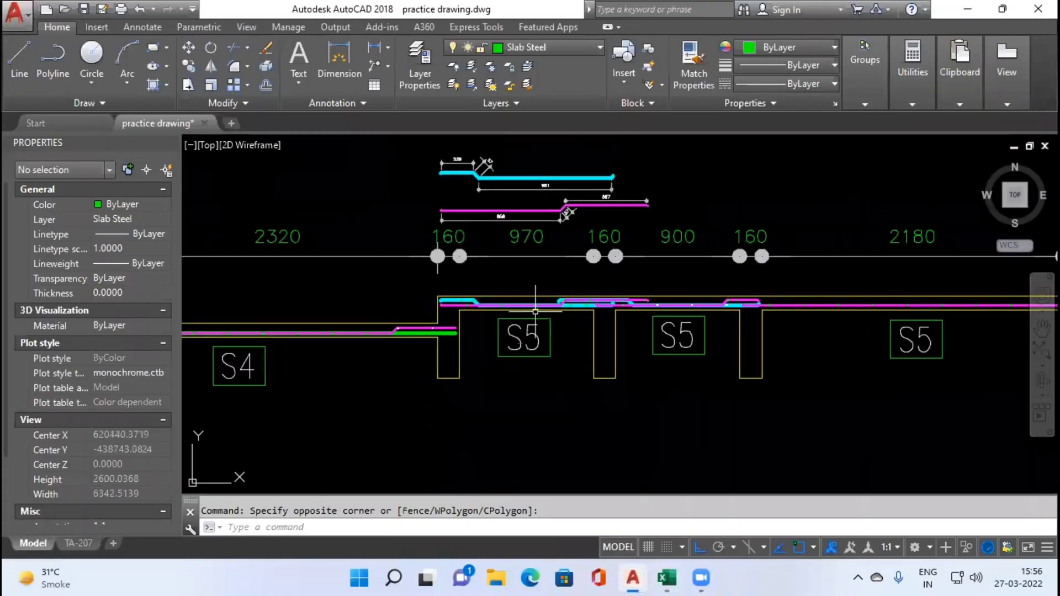
scroll(530, 311, up, 2)
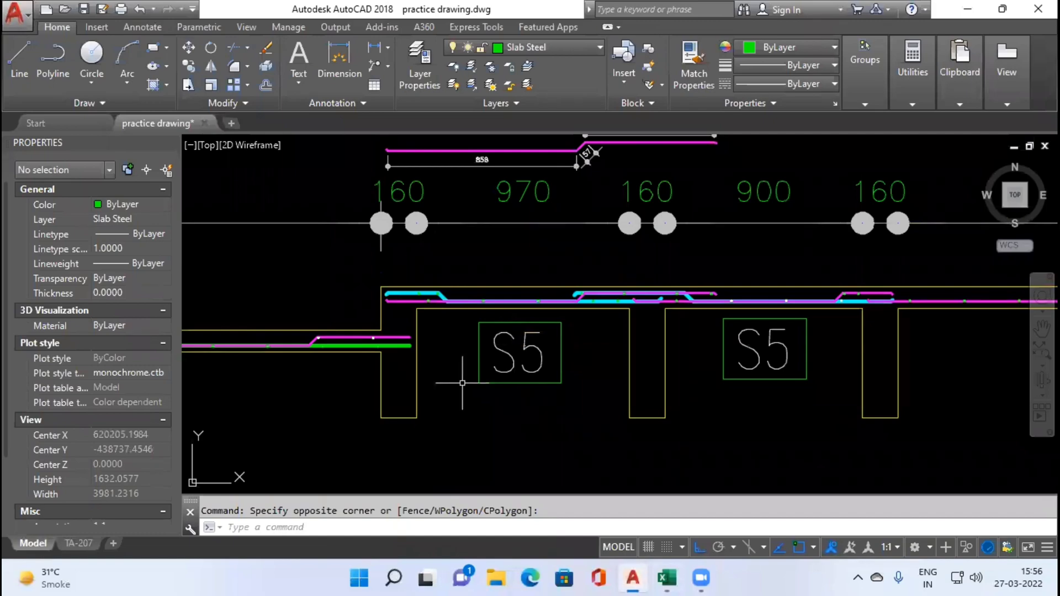
scroll(503, 336, down, 3)
scroll(514, 218, down, 5)
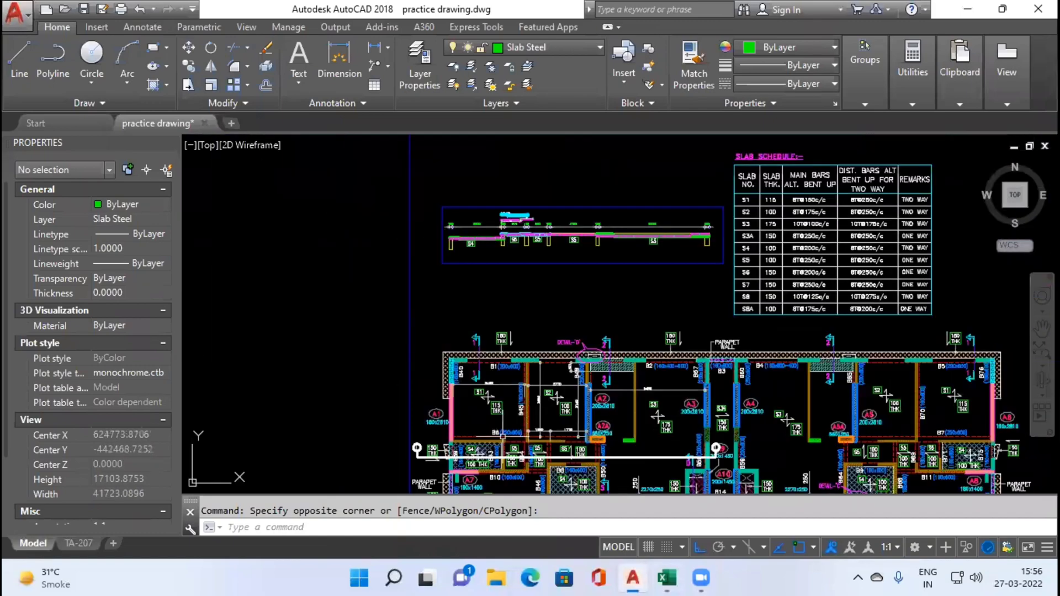
drag(503, 436, 508, 333)
scroll(522, 348, up, 8)
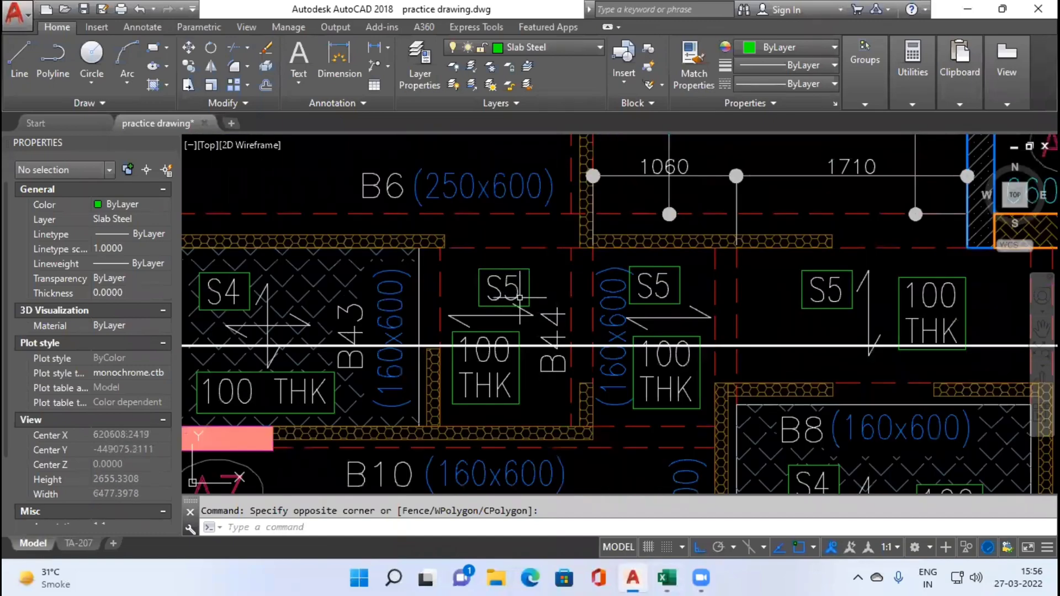
scroll(520, 297, up, 3)
Add a 970 linear dimension above the S5 slab span with DIMLINEAR.
text(dsl)
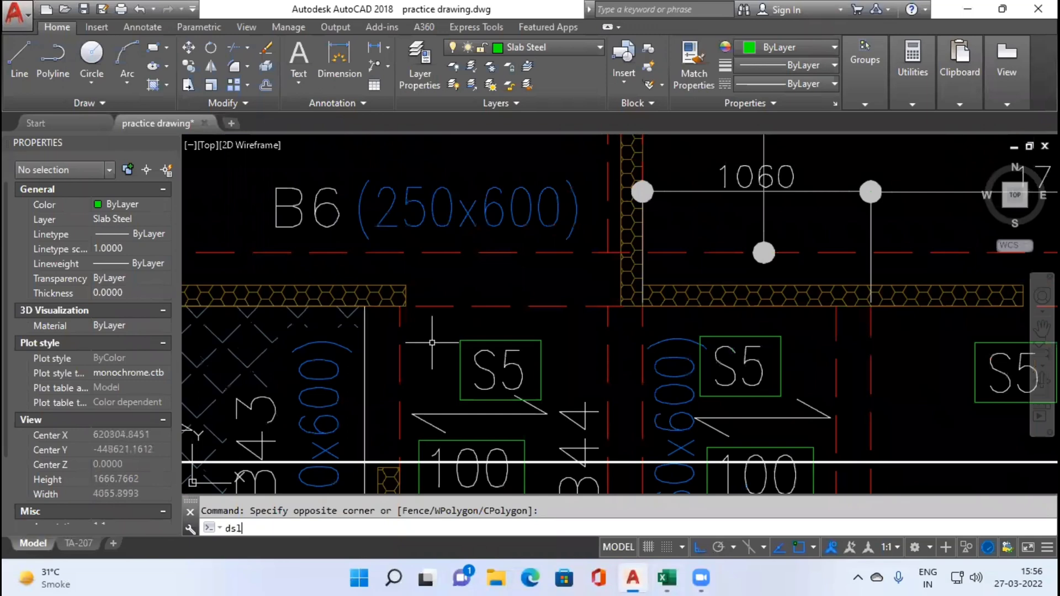
key(Return)
key(Escape)
text(d)
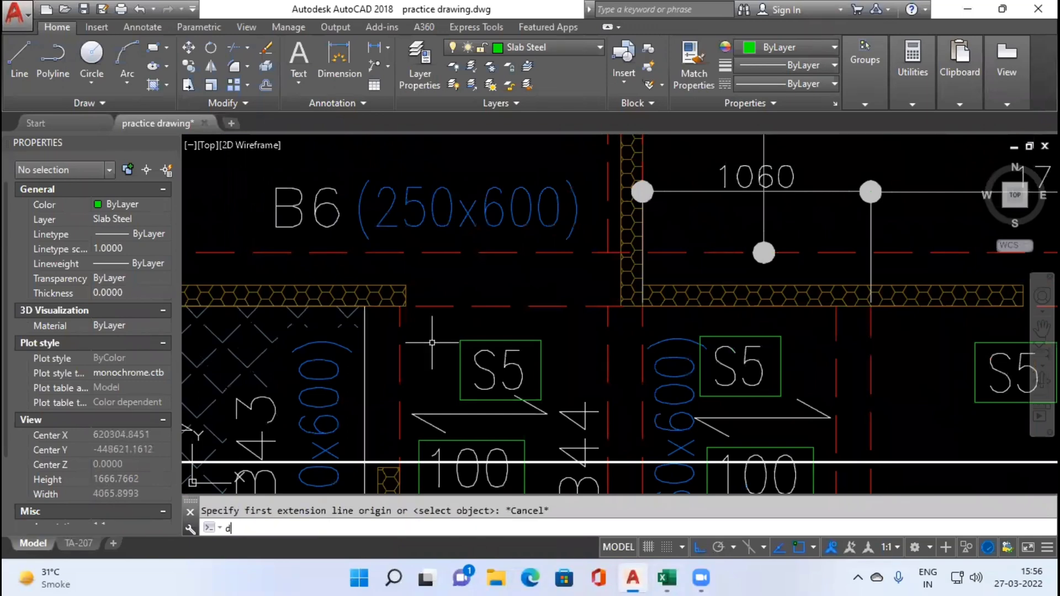
text(li)
key(Return)
click(399, 332)
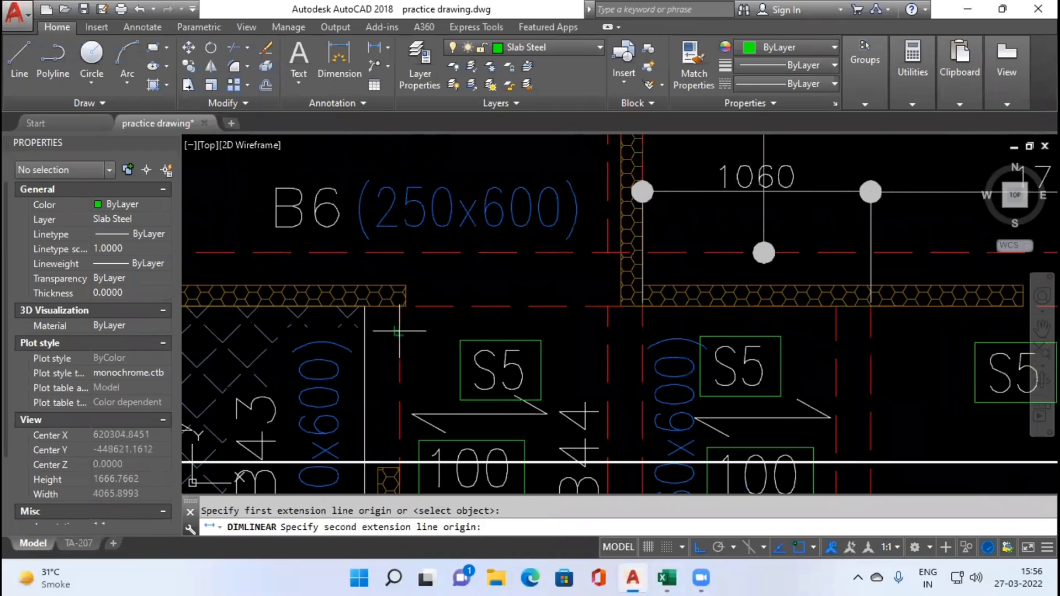
click(608, 331)
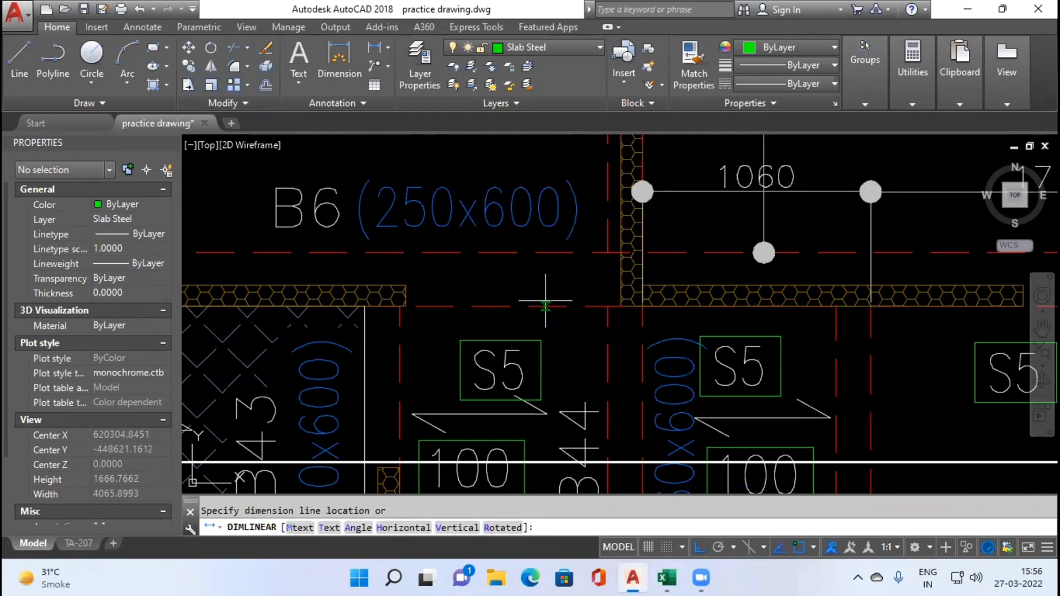
click(515, 289)
scroll(515, 288, up, 2)
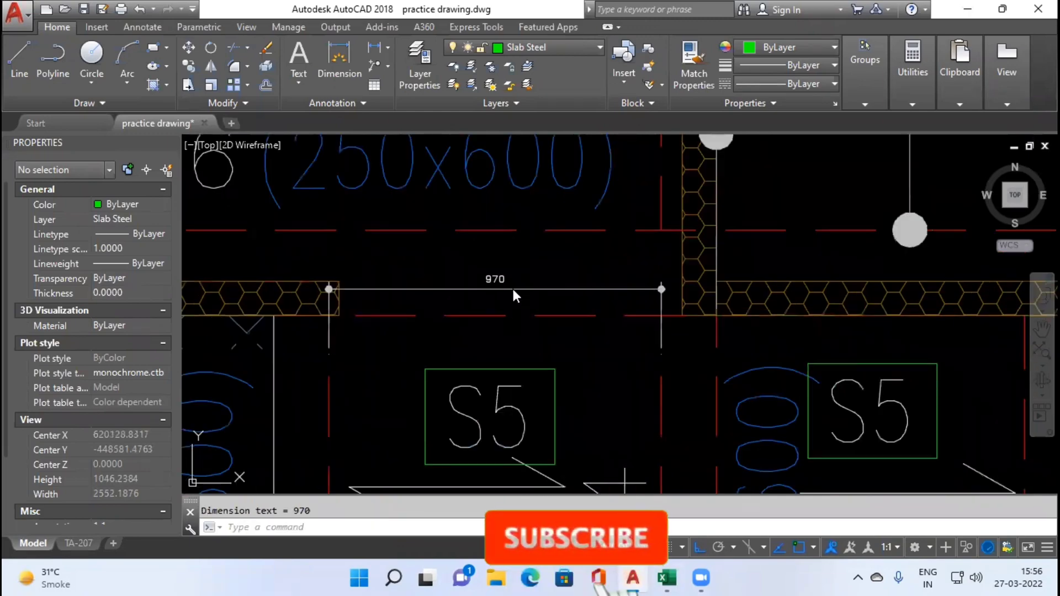
Add the 1322 vertical dimension across the S5 slab, then return to Excel.
key(alt+Tab)
key(alt+Tab)
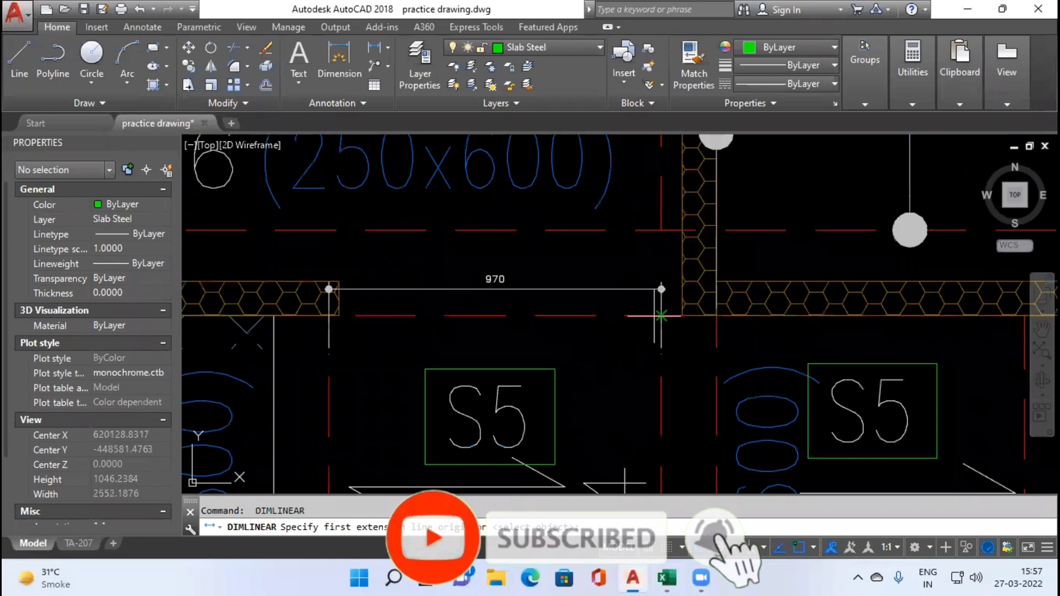
click(636, 387)
scroll(595, 222, up, 3)
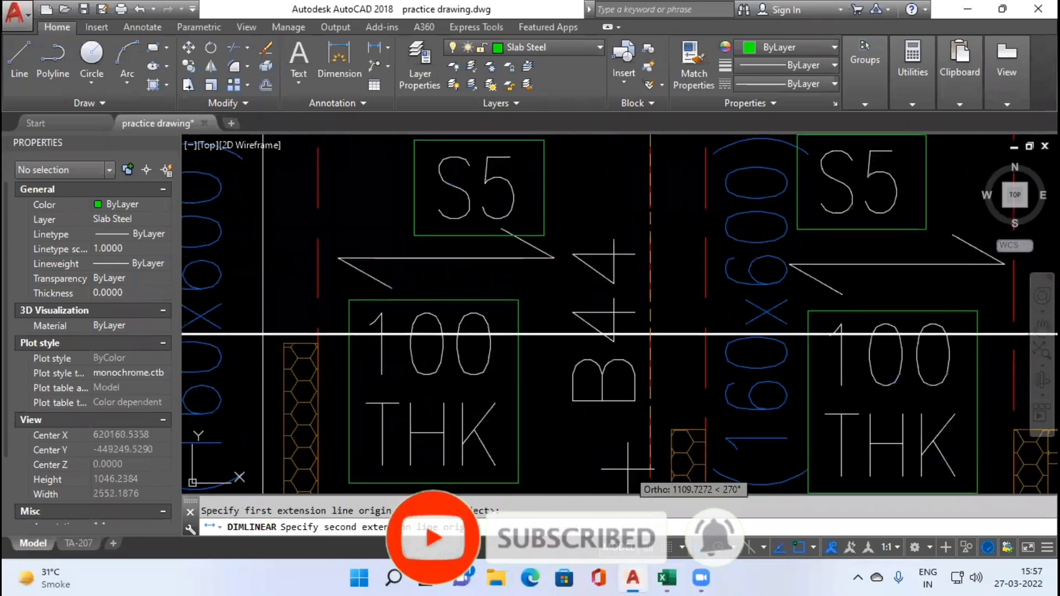
drag(596, 222, 595, 54)
click(572, 373)
drag(566, 282, 566, 398)
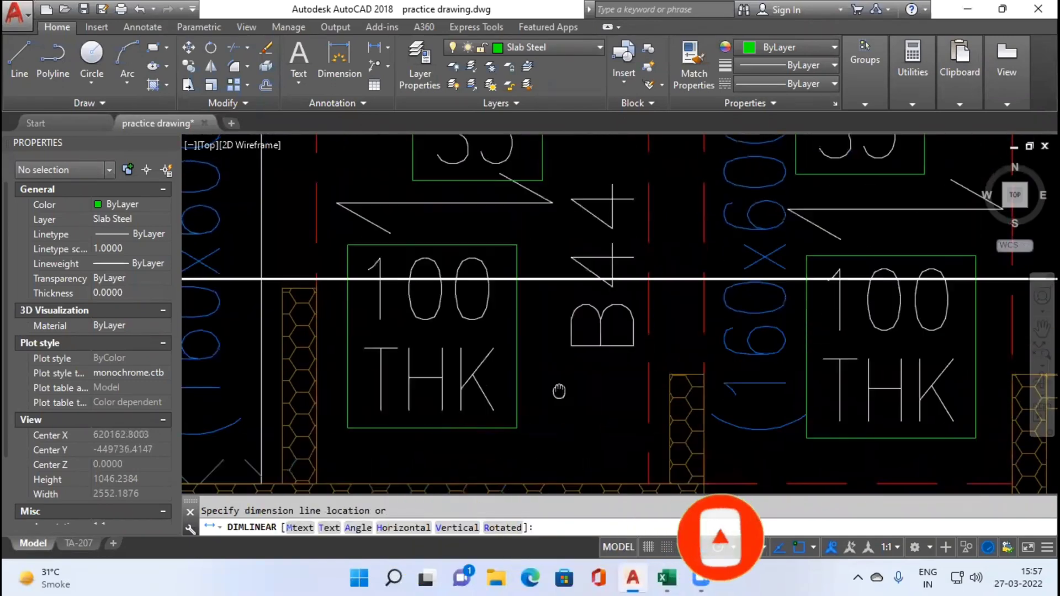
click(554, 232)
mouse_move(592, 112)
mouse_down()
mouse_move(592, 203)
mouse_move(562, 293)
mouse_up()
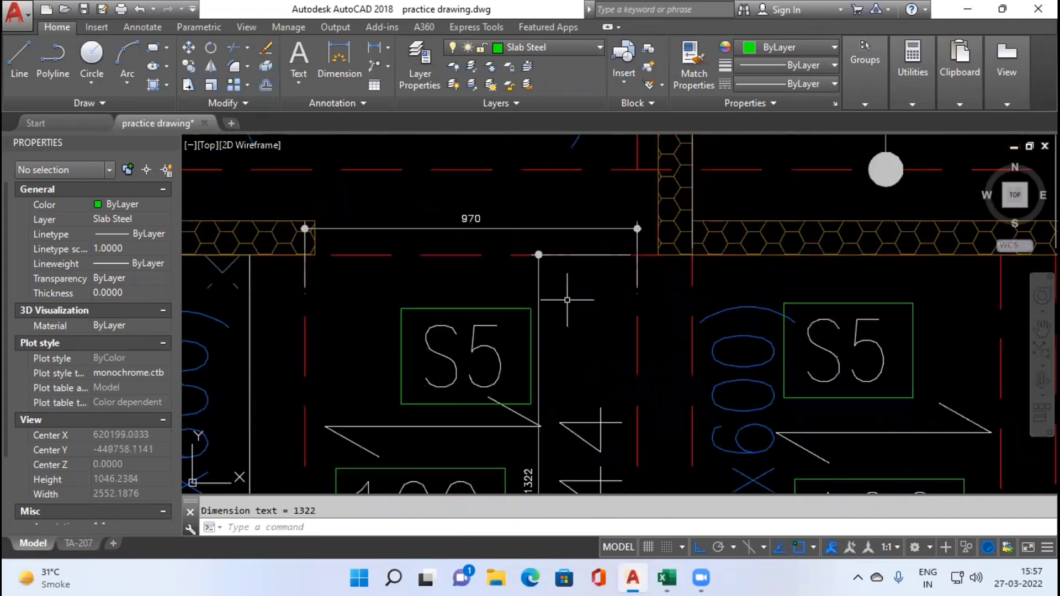
key(alt+Tab)
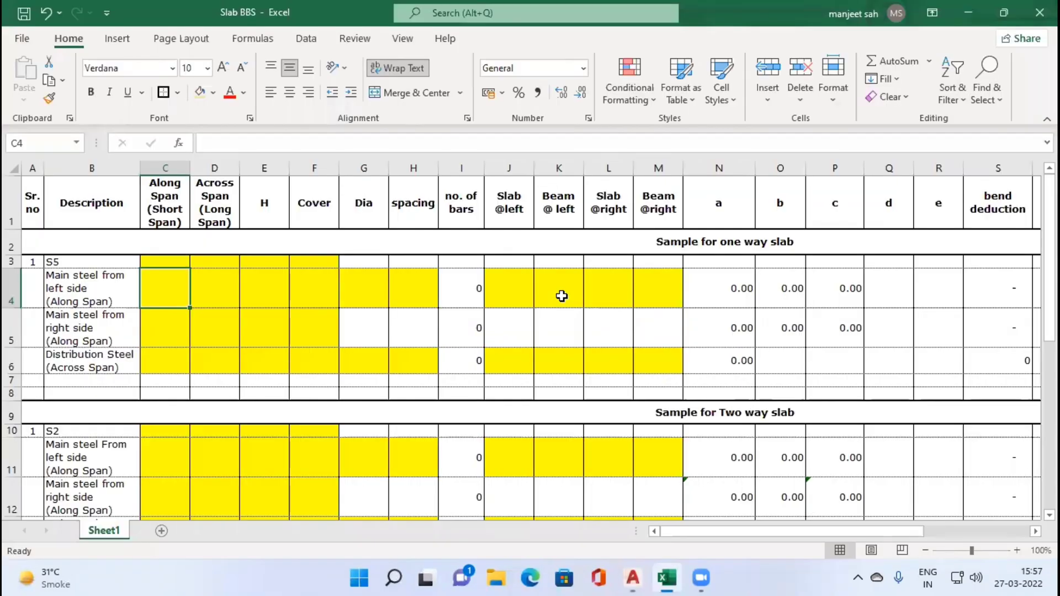
Enter 970 as the S5 along span and check the span column headers.
text(970)
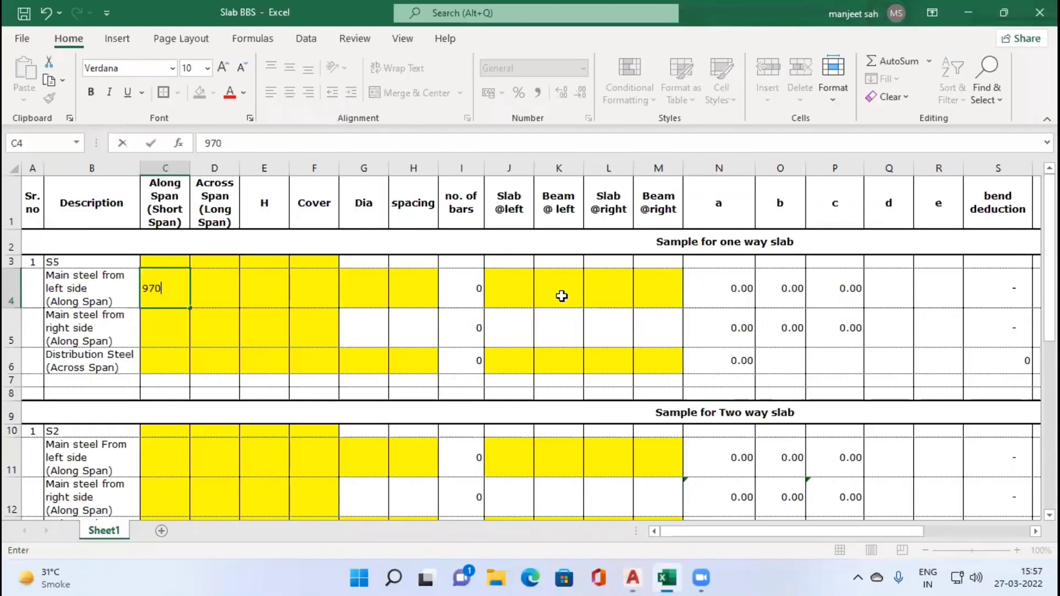
key(Tab)
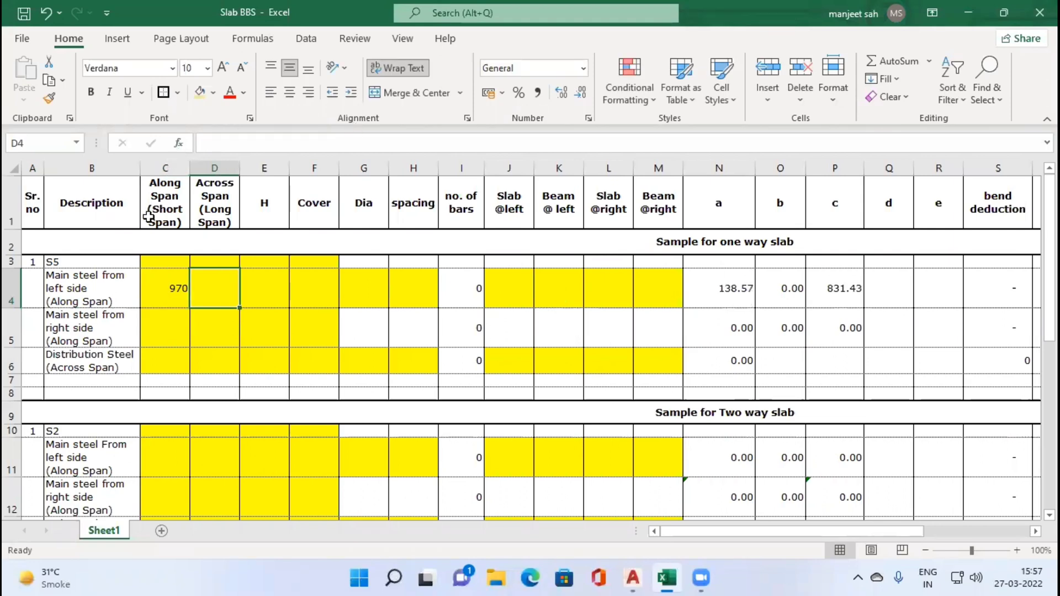
click(154, 224)
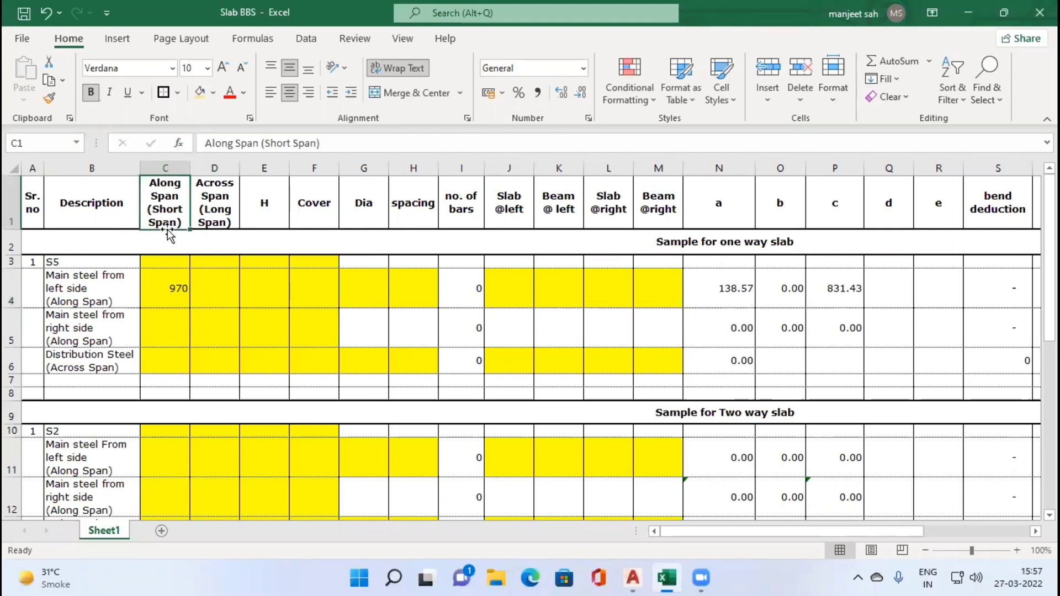
click(172, 286)
click(214, 205)
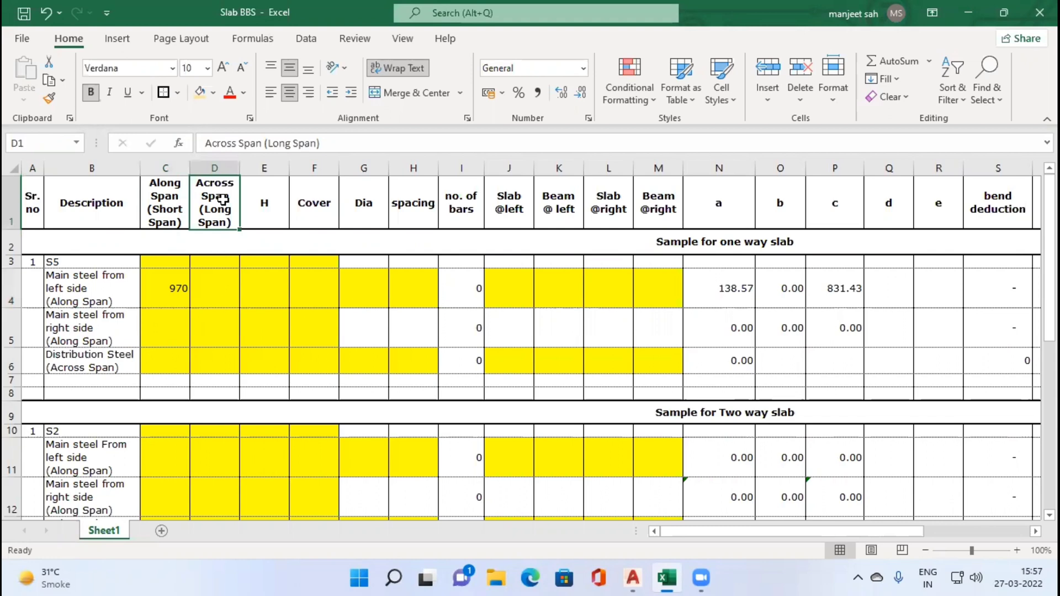
click(216, 283)
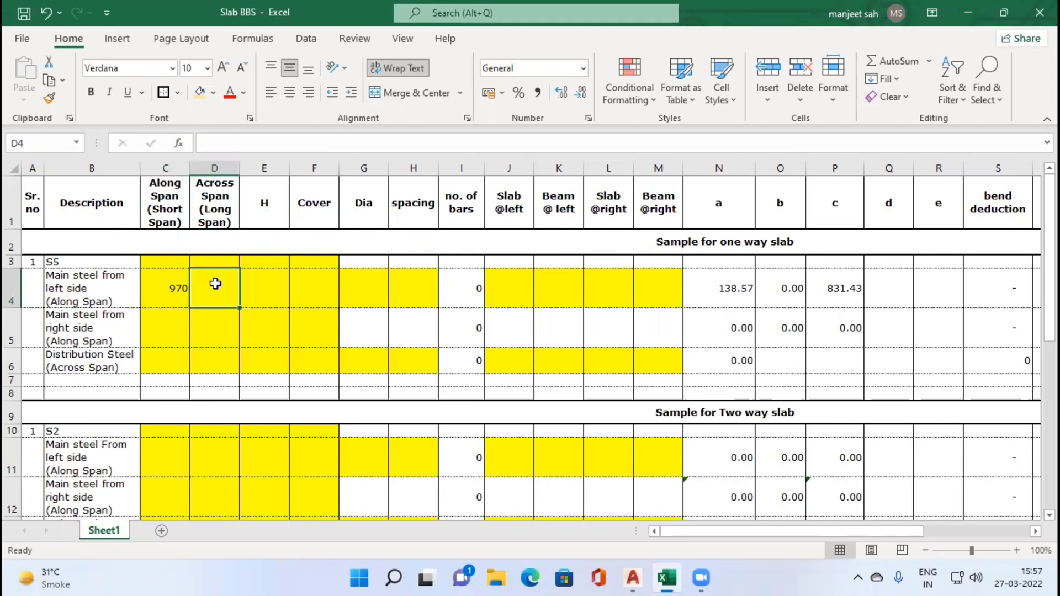
click(175, 297)
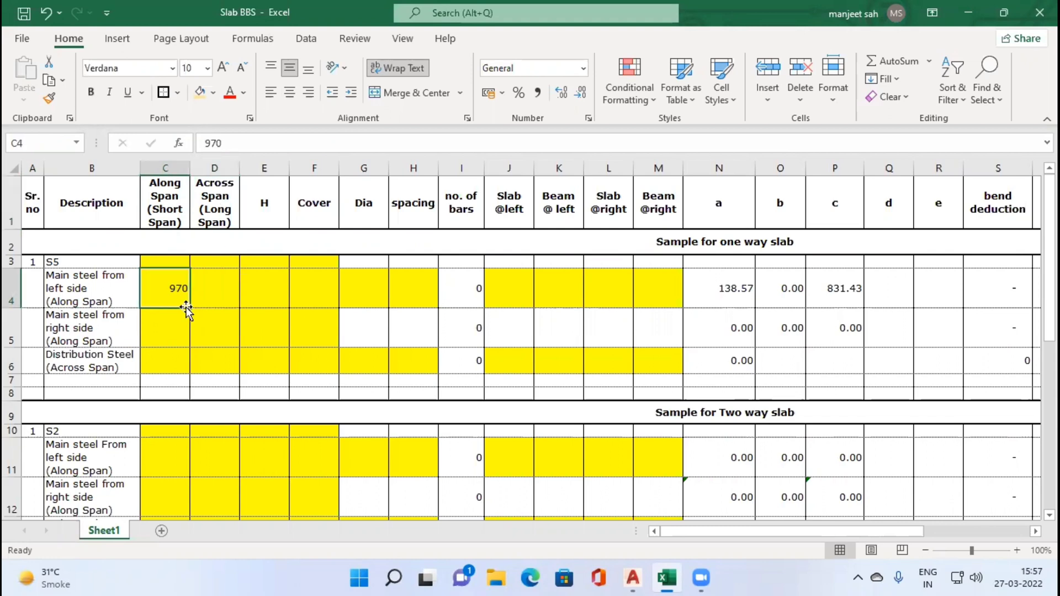
Fill D4–F4 with across span 1320, slab depth 100 and cover 30.
key(alt+Tab)
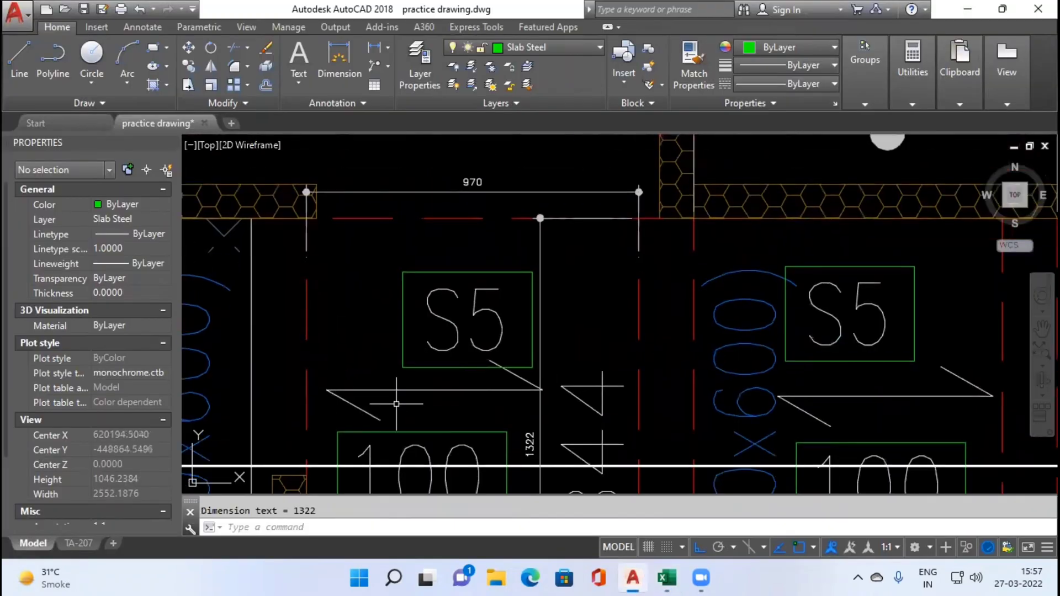
key(alt+Tab)
text(1)
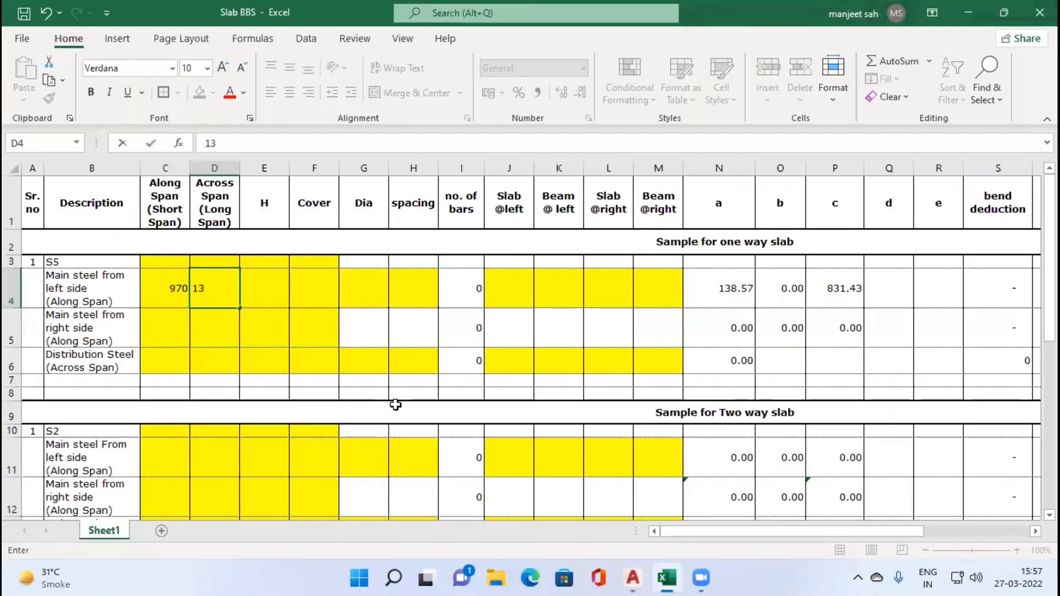
key(Tab)
text(1)
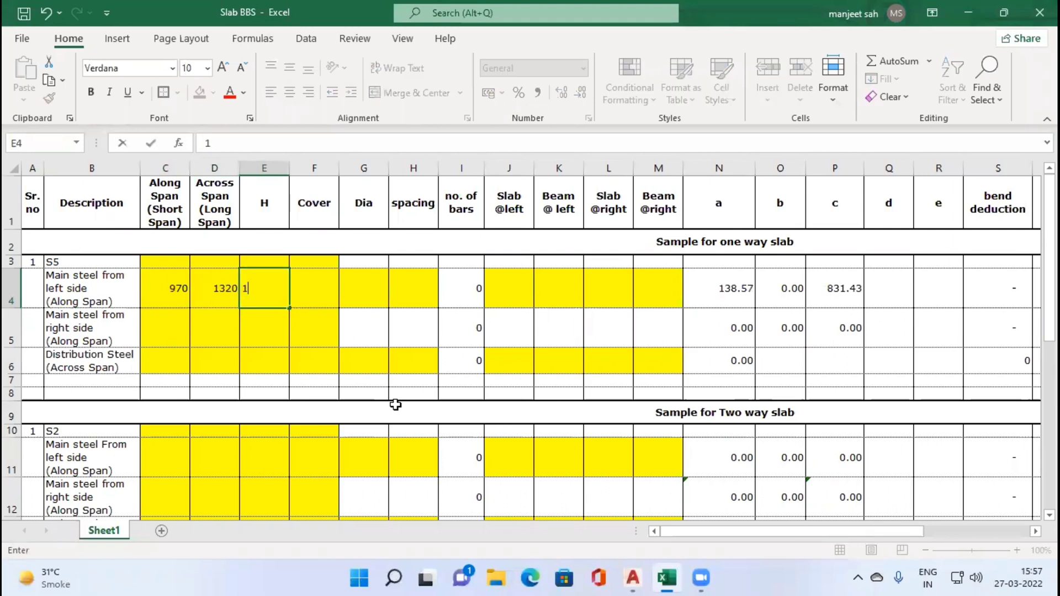
text(00)
key(Tab)
text(3)
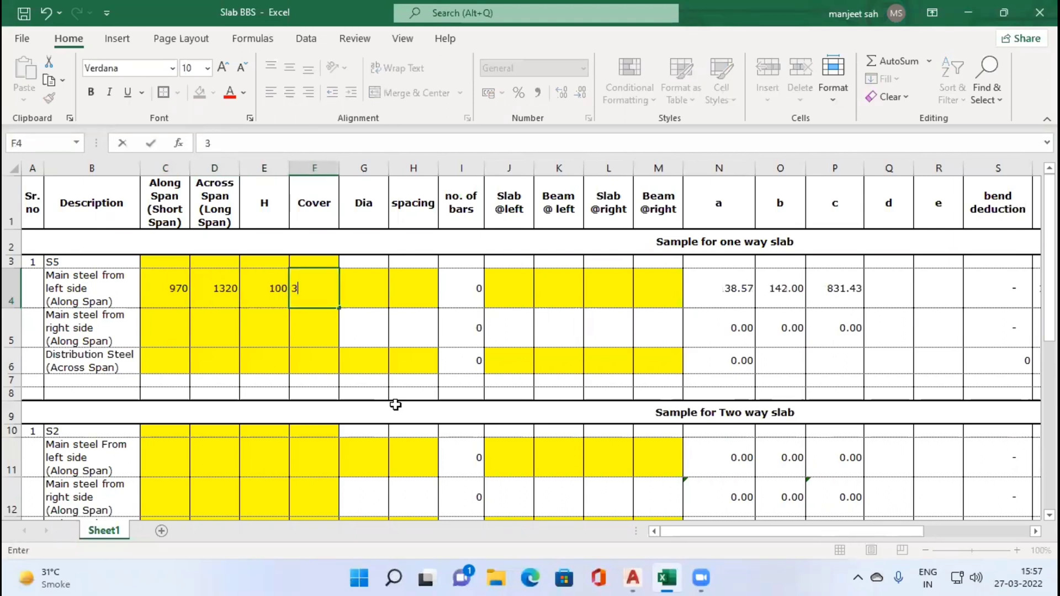
key(Tab)
key(alt+Tab)
Zoom to the SLAB SCHEDULE and read S5: 100 thick with 8T@250c/c main bars.
scroll(454, 373, up, 3)
scroll(454, 373, down, 8)
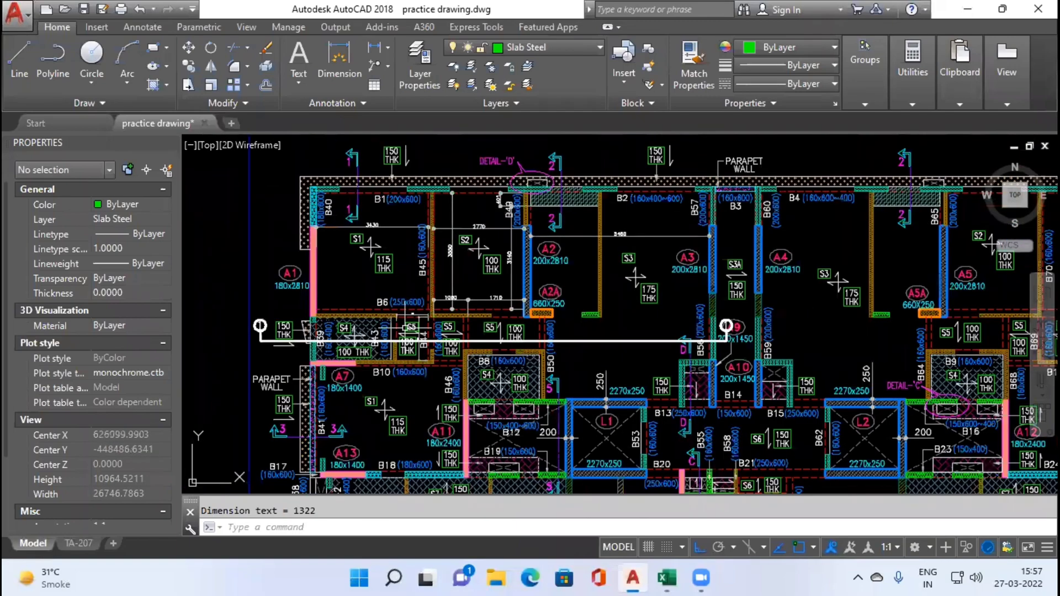
scroll(418, 436, up, 3)
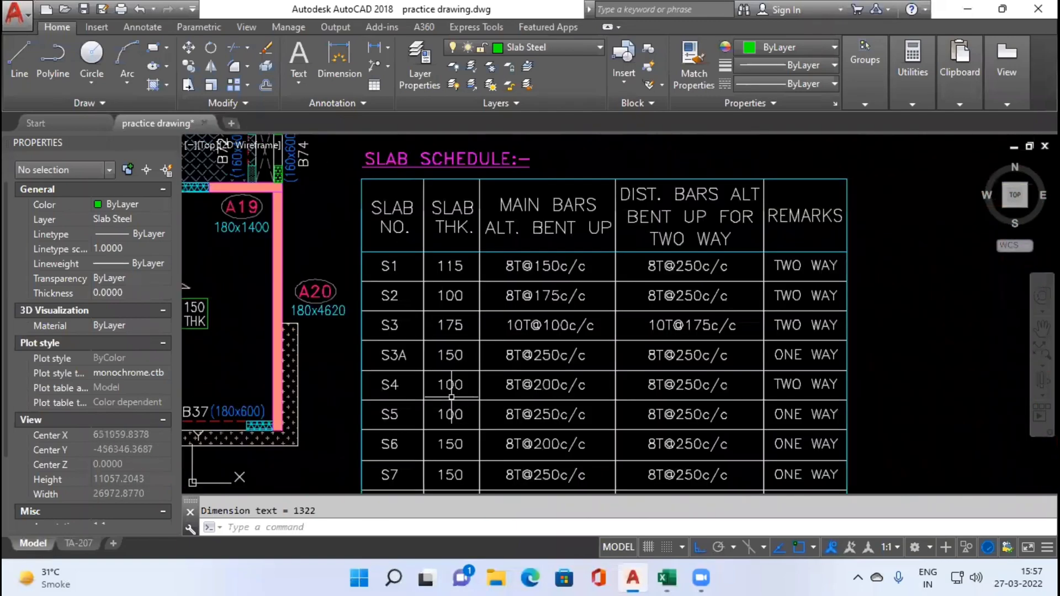
scroll(460, 381, up, 2)
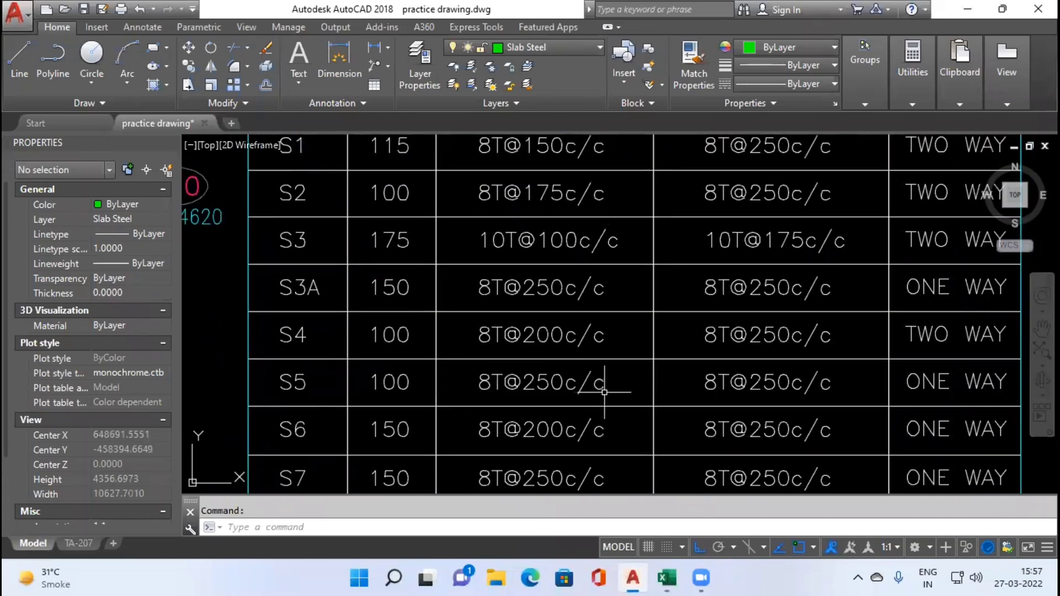
key(alt+Tab)
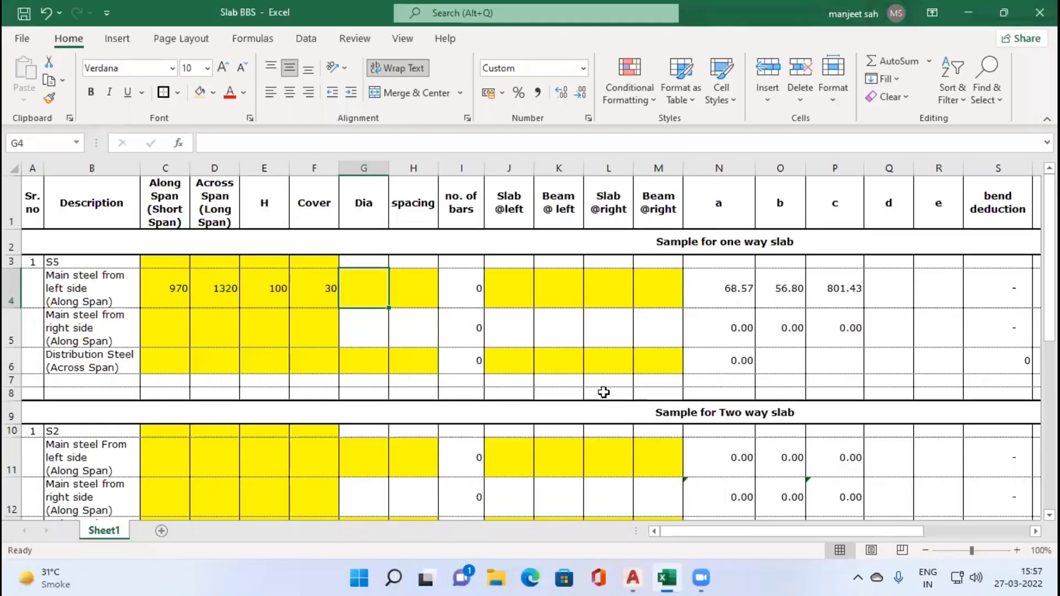
Enter bar diameter 8 and spacing 250 in the S5 row, giving 4 bars.
text(8)
key(Tab)
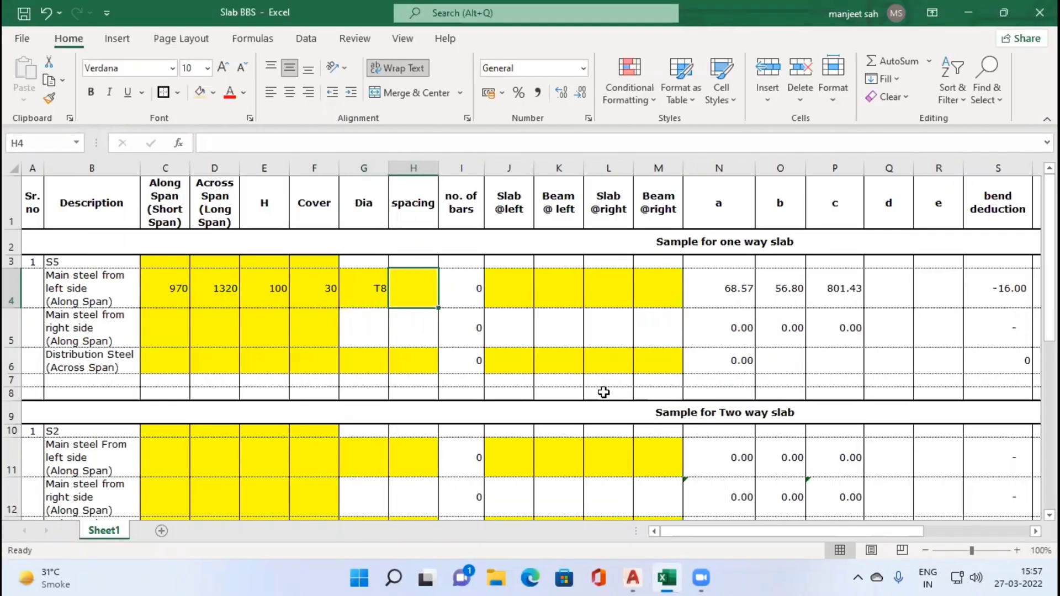
text(250)
key(Tab)
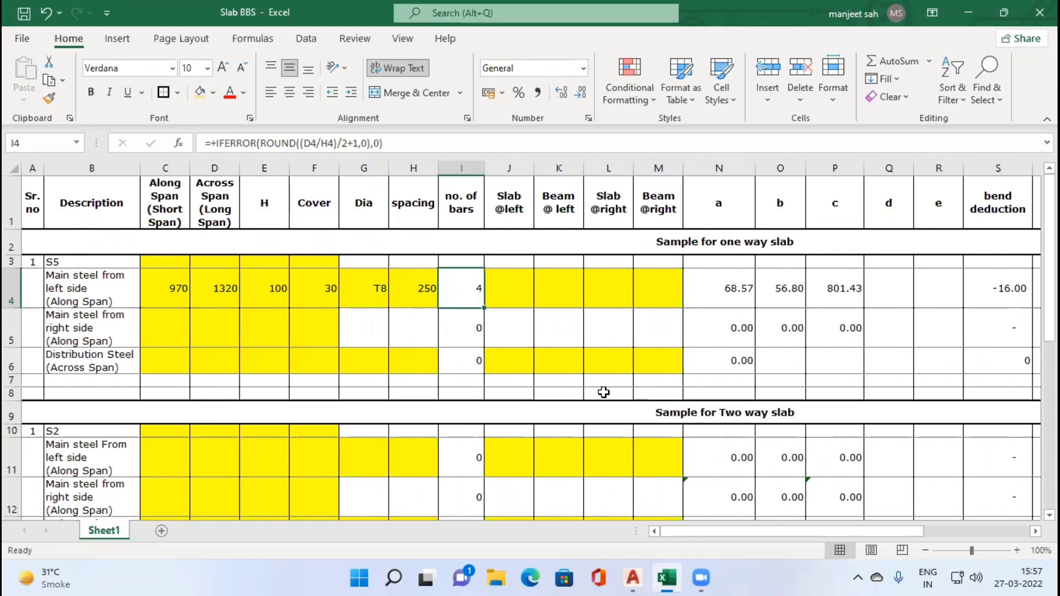
key(Right)
key(Up)
key(Up)
key(Up)
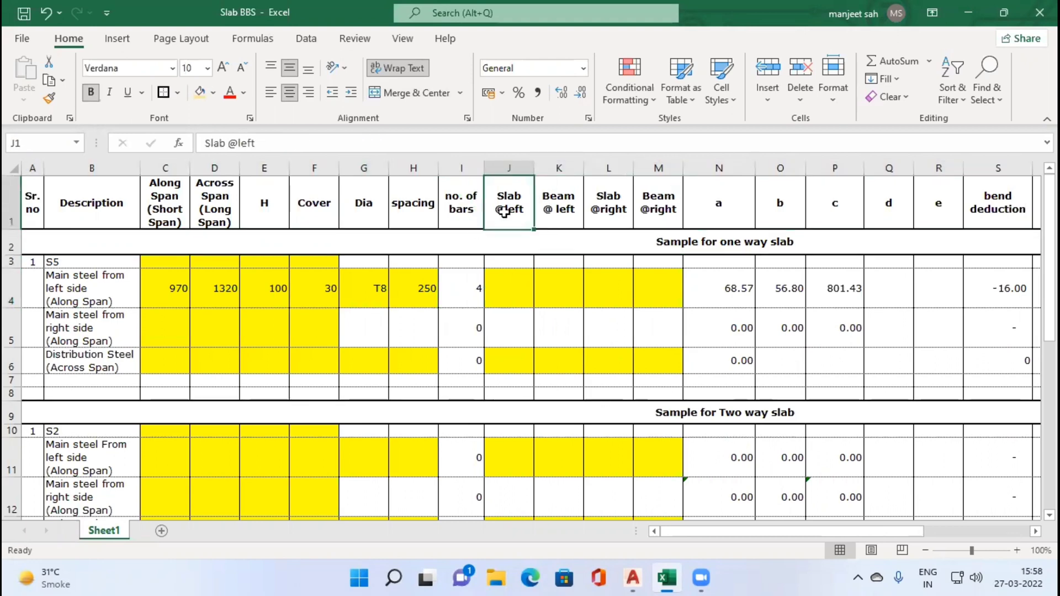
click(554, 210)
click(612, 210)
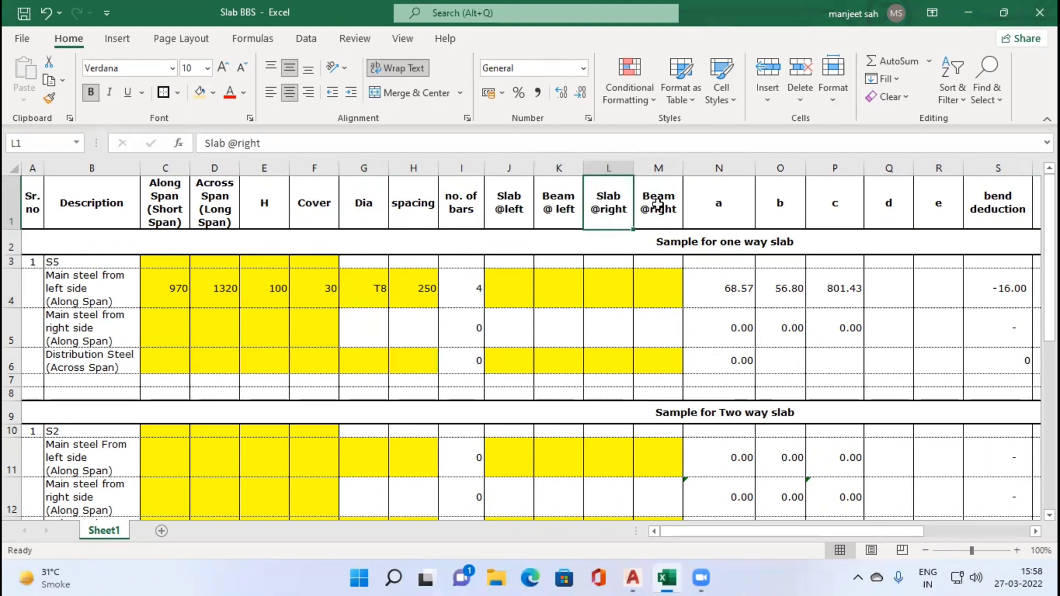
click(664, 201)
click(524, 202)
click(517, 289)
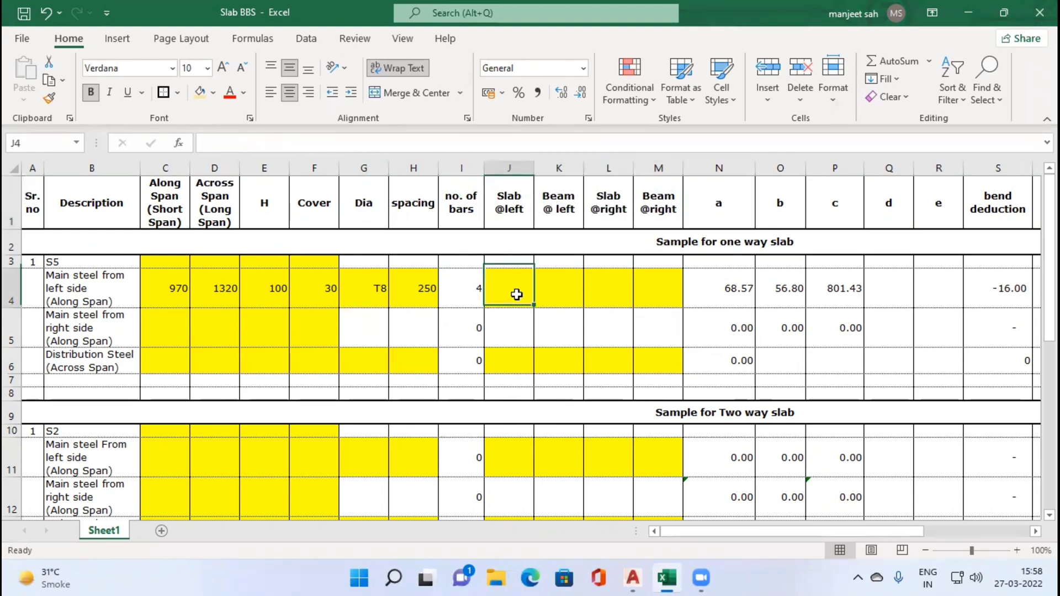
click(570, 291)
click(609, 292)
click(660, 292)
click(618, 294)
click(555, 301)
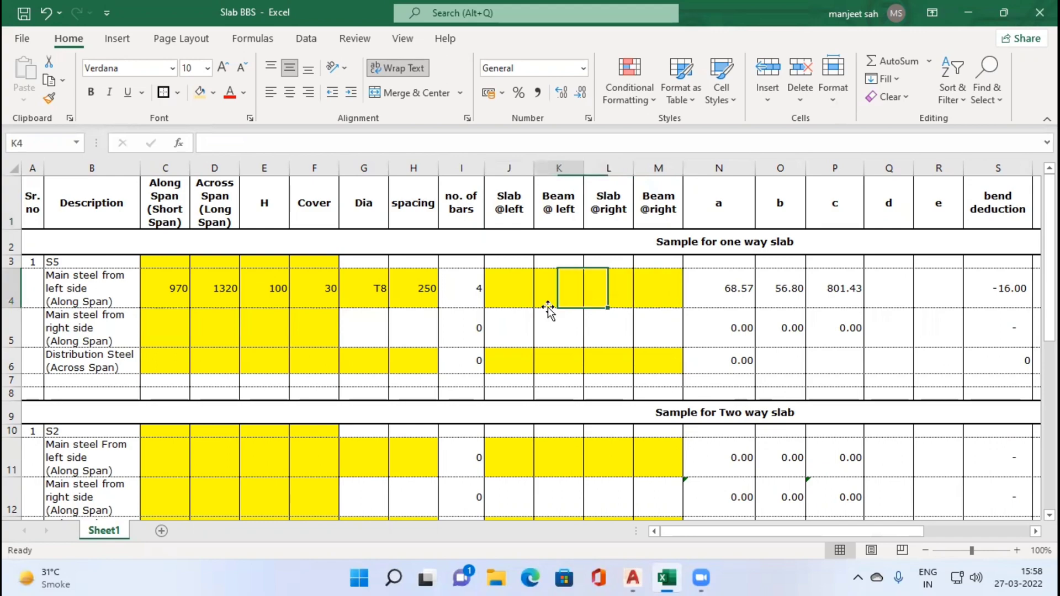
click(522, 290)
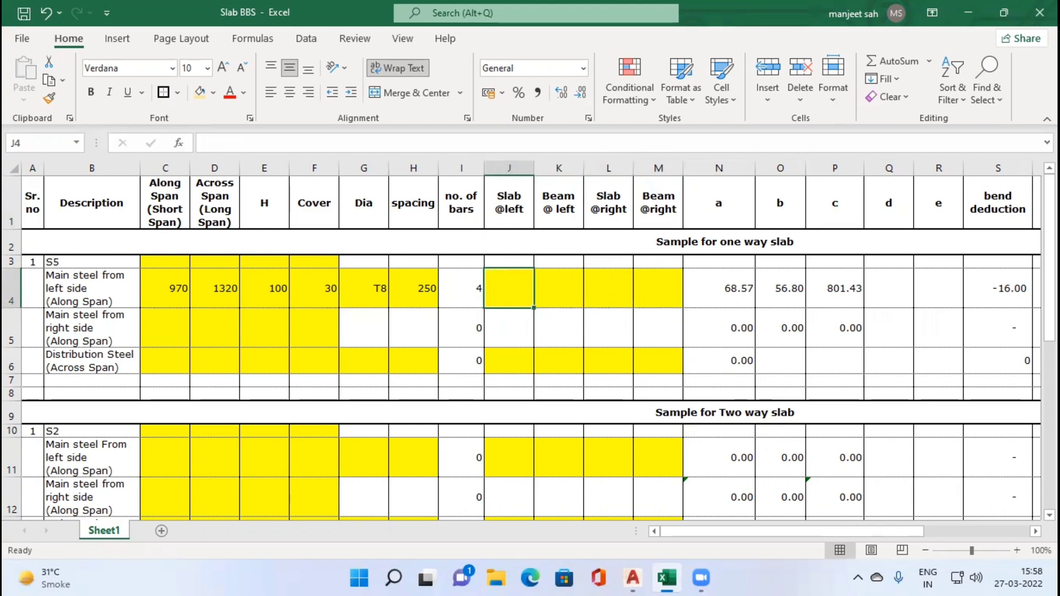
key(alt+Tab)
scroll(497, 248, down, 5)
scroll(292, 171, up, 6)
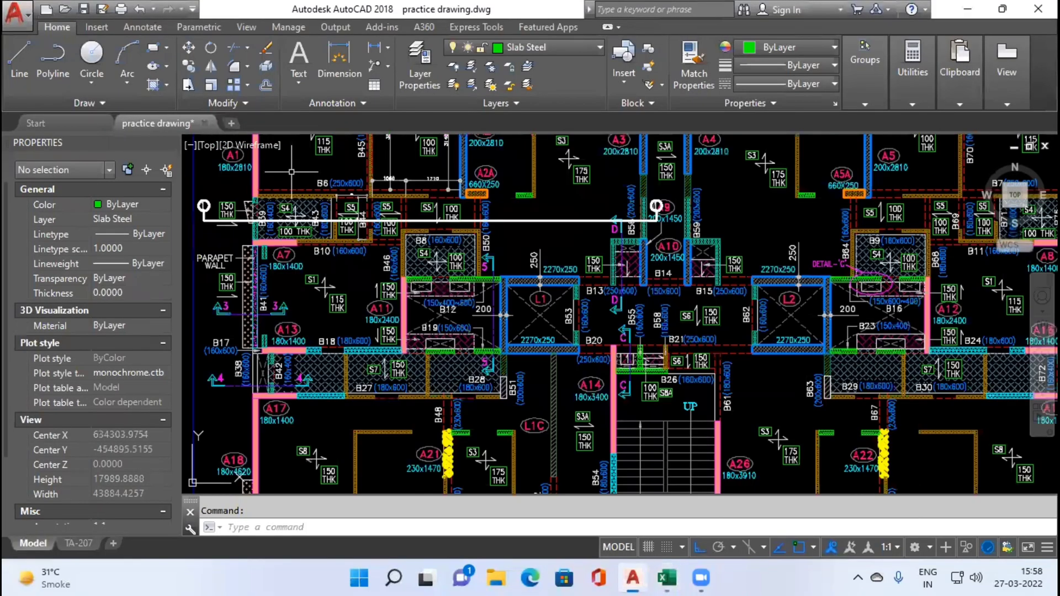
scroll(219, 196, up, 4)
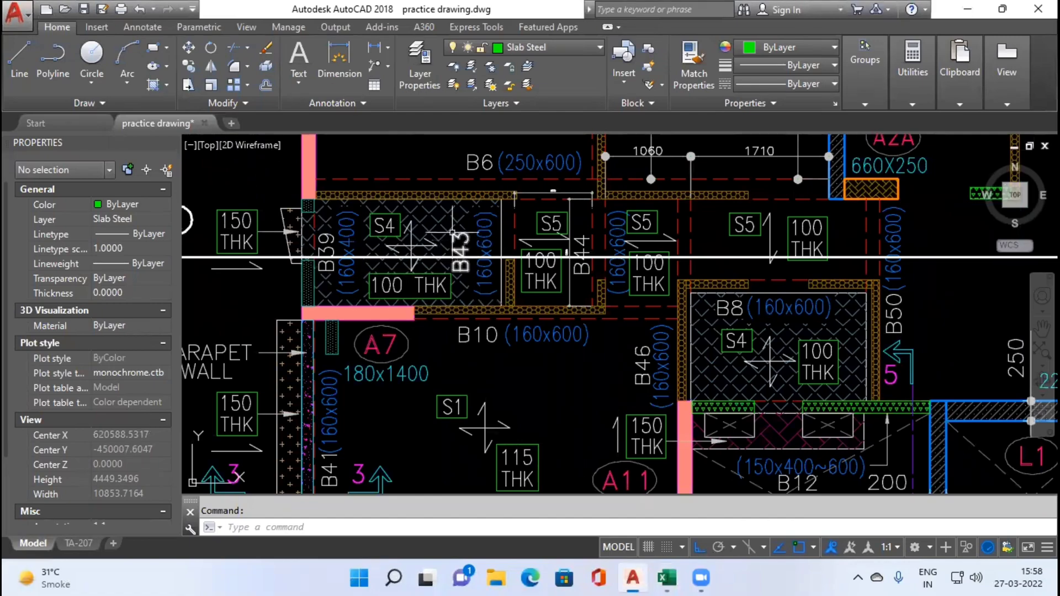
scroll(452, 256, down, 2)
scroll(447, 199, down, 9)
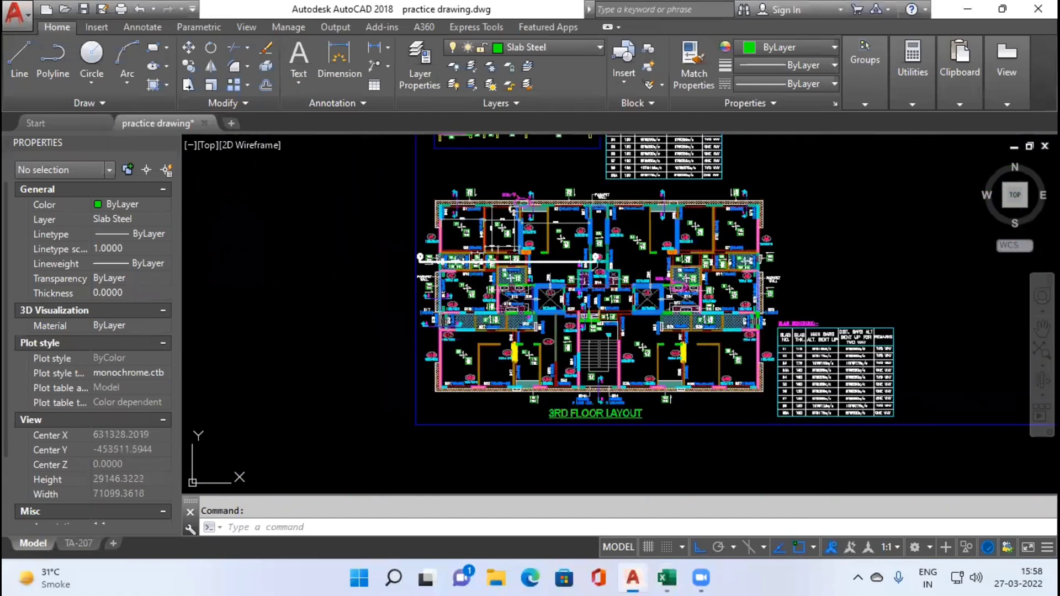
scroll(446, 200, up, 1)
scroll(447, 200, up, 10)
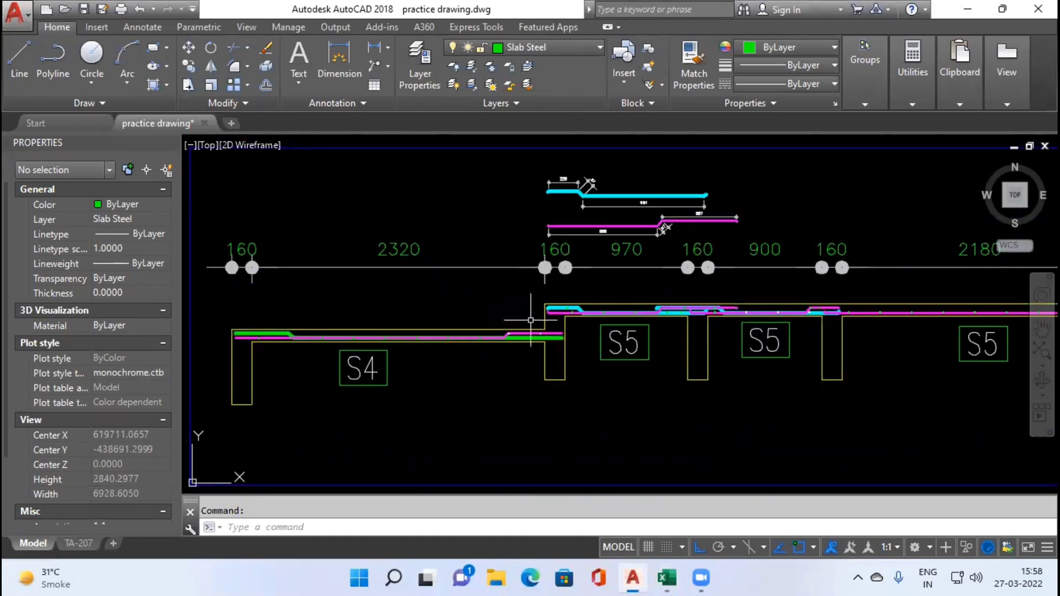
scroll(542, 317, up, 4)
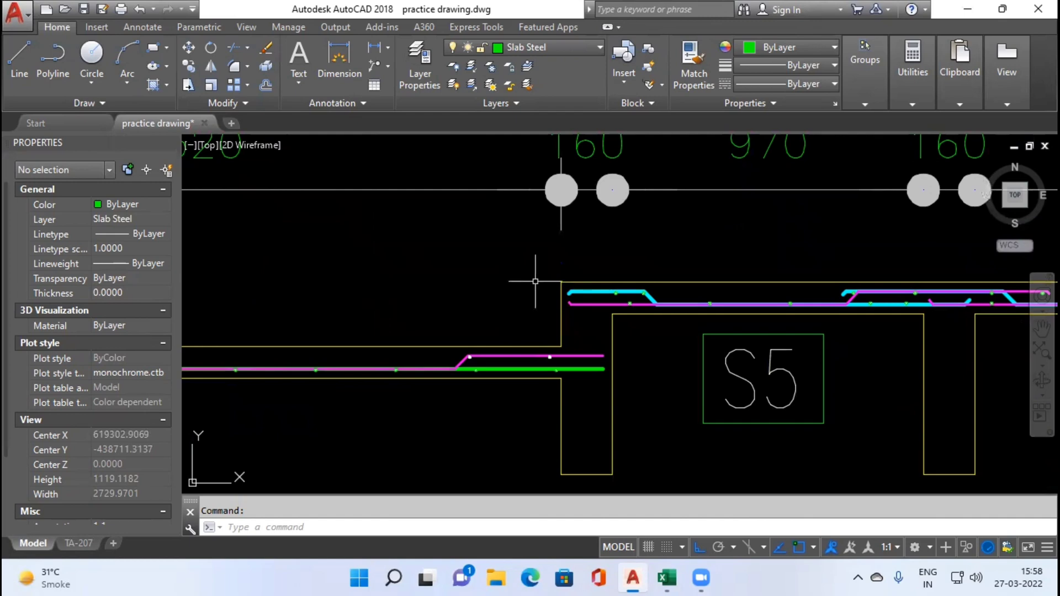
key(alt+Tab)
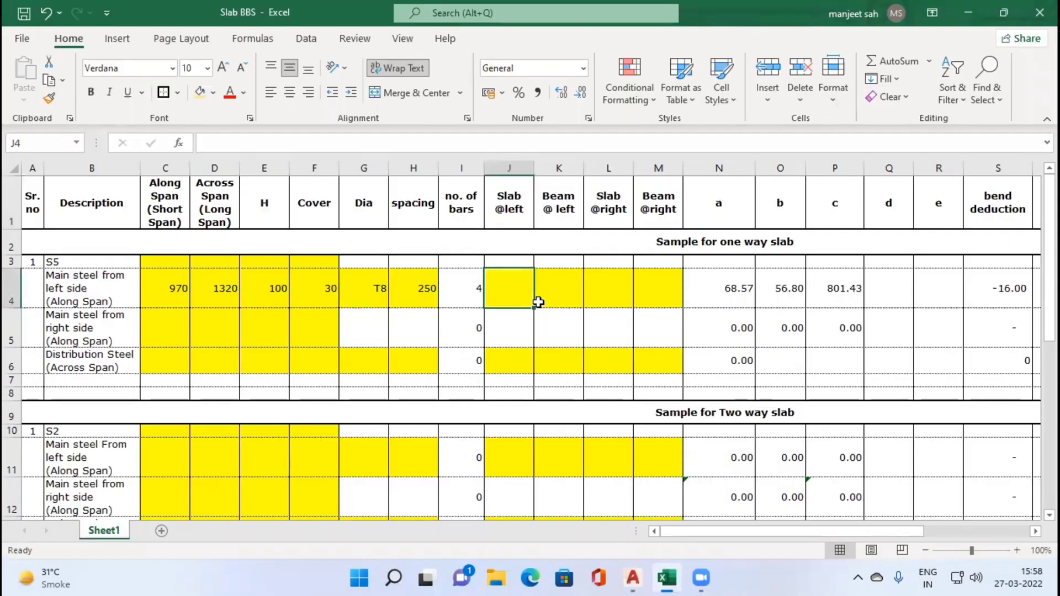
text(0)
key(Tab)
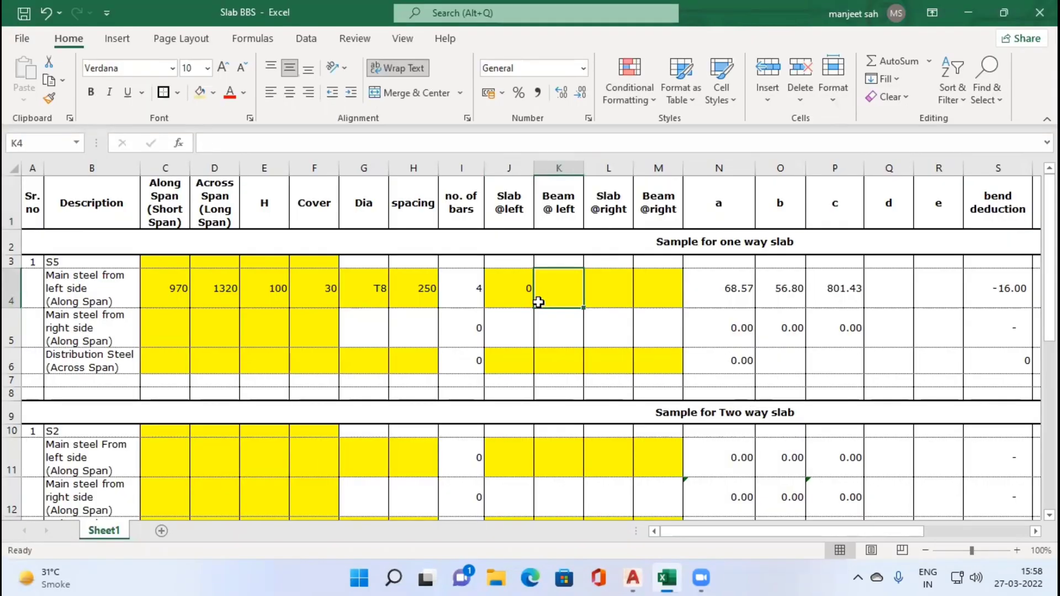
key(alt+Tab)
scroll(540, 296, down, 3)
scroll(541, 315, up, 3)
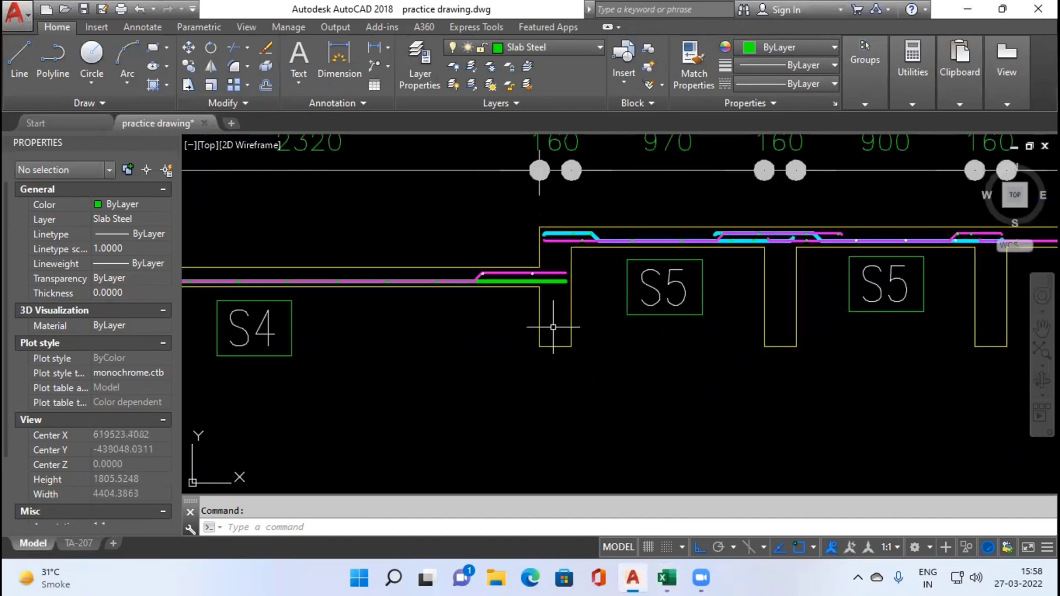
drag(554, 328, 547, 360)
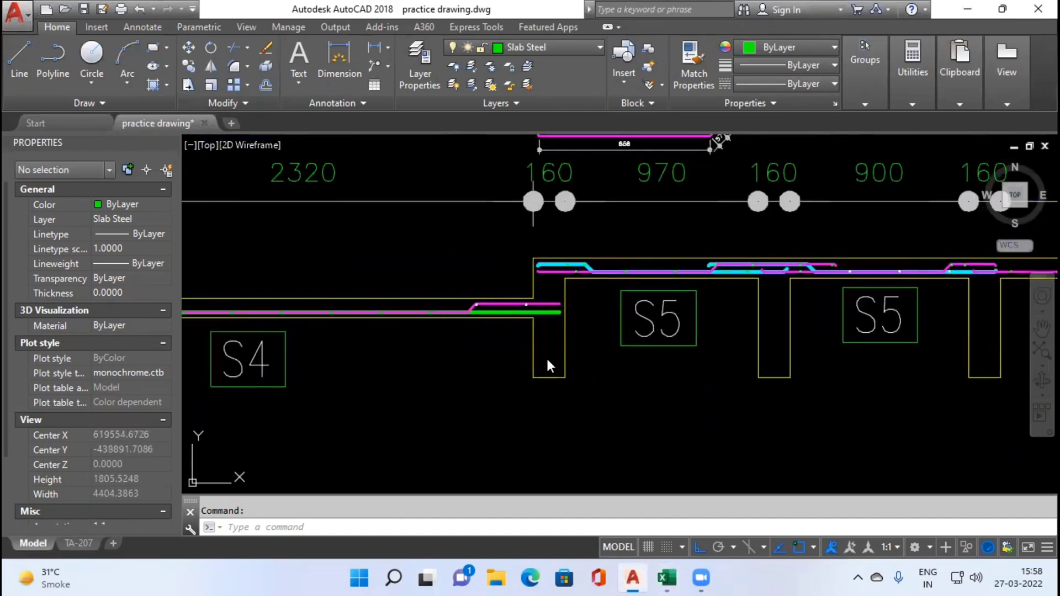
key(alt+Tab)
text(16)
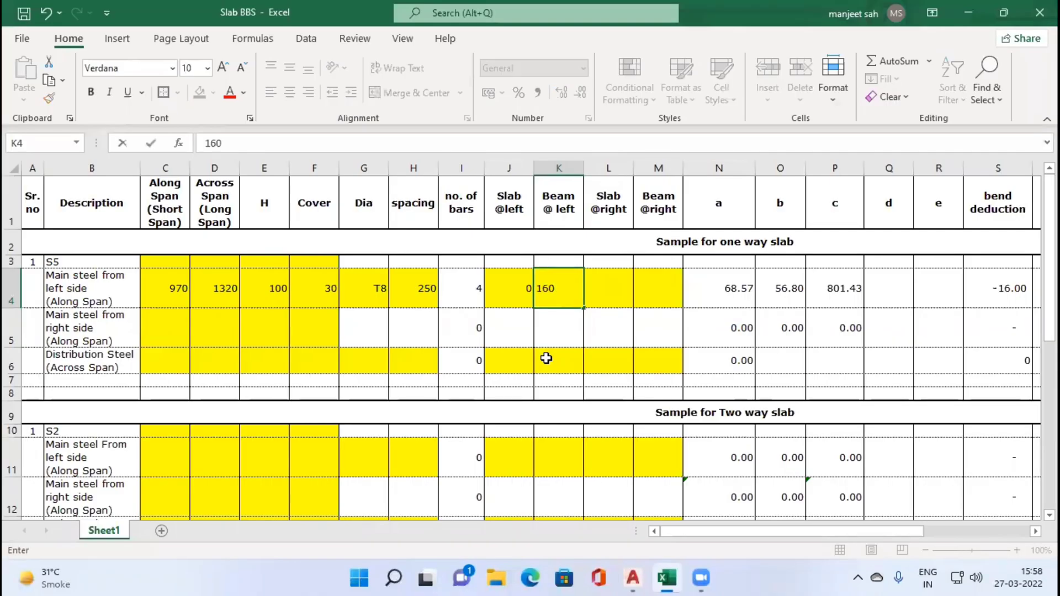
key(Tab)
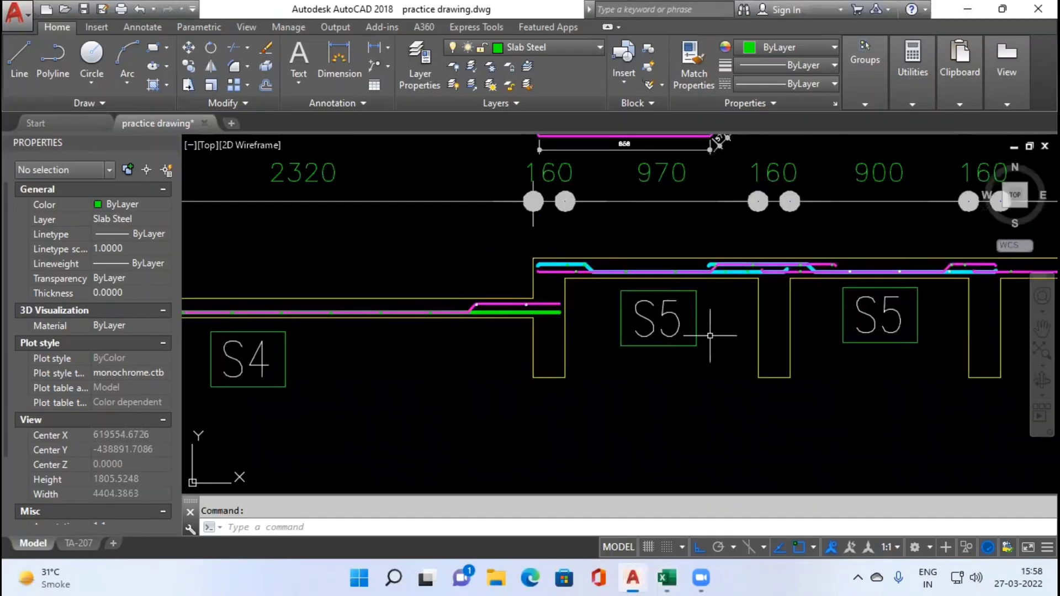
Centre the S5 span in the section and enter 900 as the right slab span.
drag(781, 339, 659, 346)
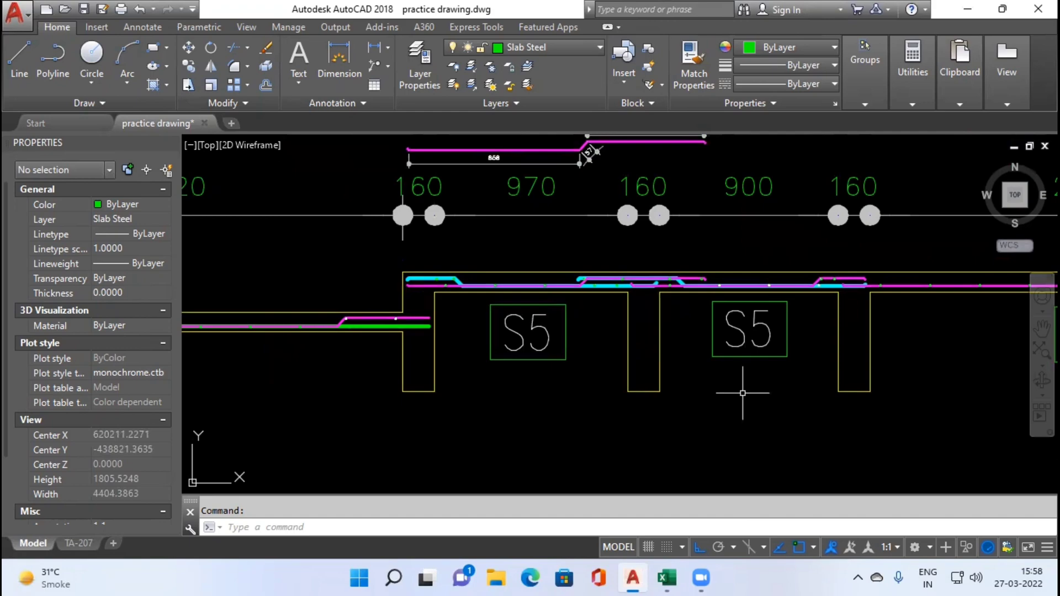
key(super+Tab)
click(774, 243)
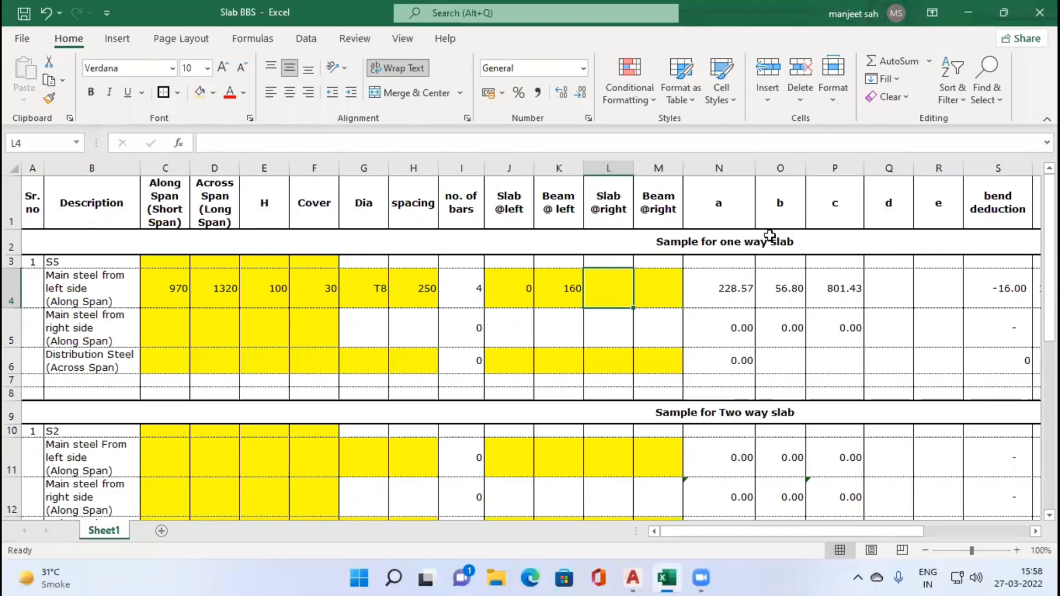
text(900)
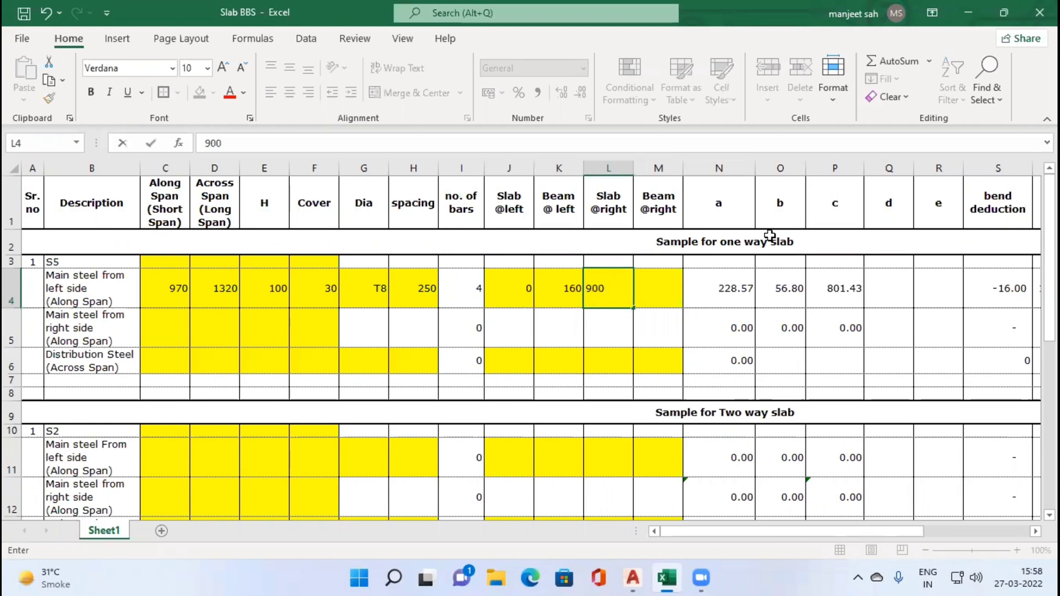
key(Return)
key(alt+Tab)
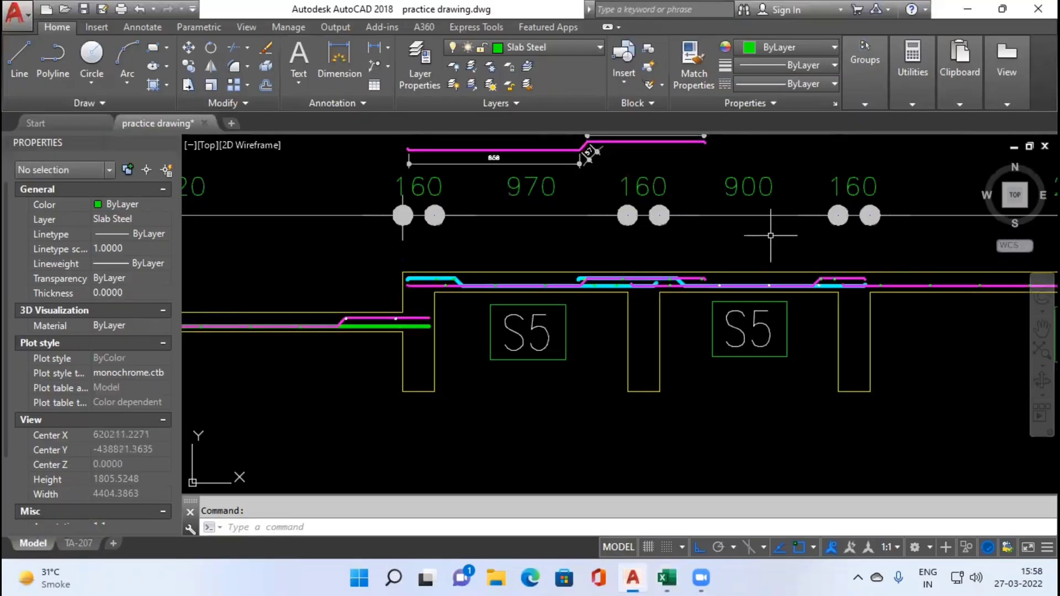
key(super+Tab)
click(769, 235)
text(160)
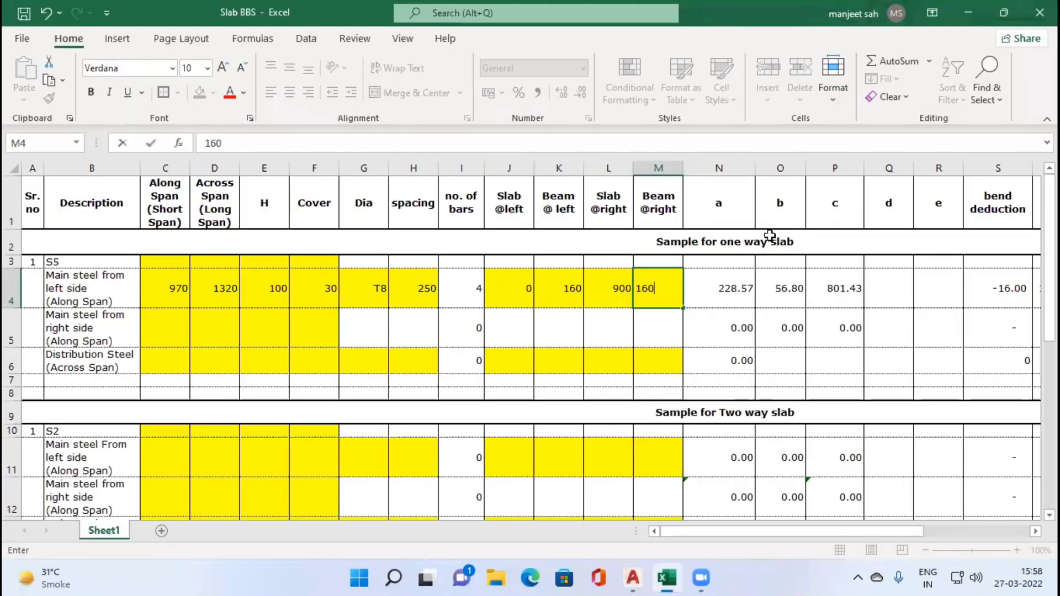
key(Tab)
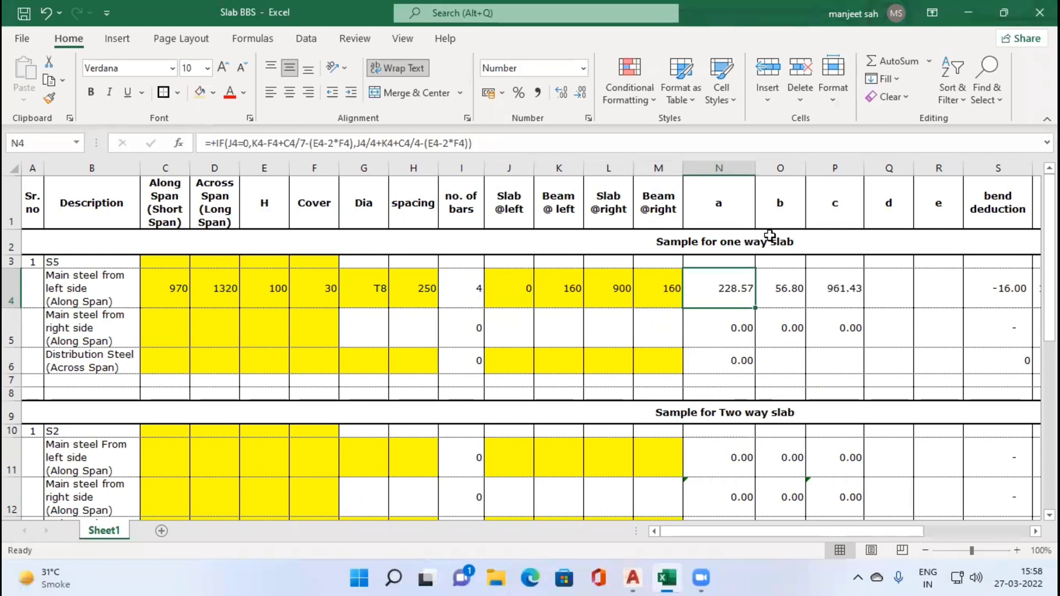
Inspect row 4's a, b, c and total length formulas, giving cut length 1,230.80.
key(Right)
key(Right)
key(Right)
key(Right)
key(Right)
key(Right)
key(Right)
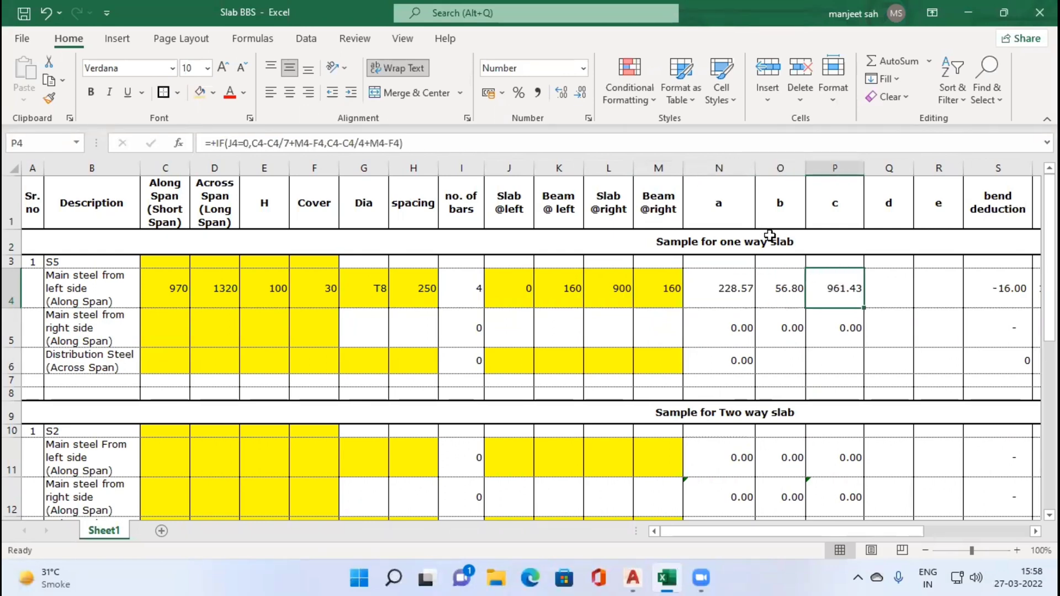
key(Left)
key(Left)
key(Left)
key(Left)
key(Left)
key(Left)
key(Left)
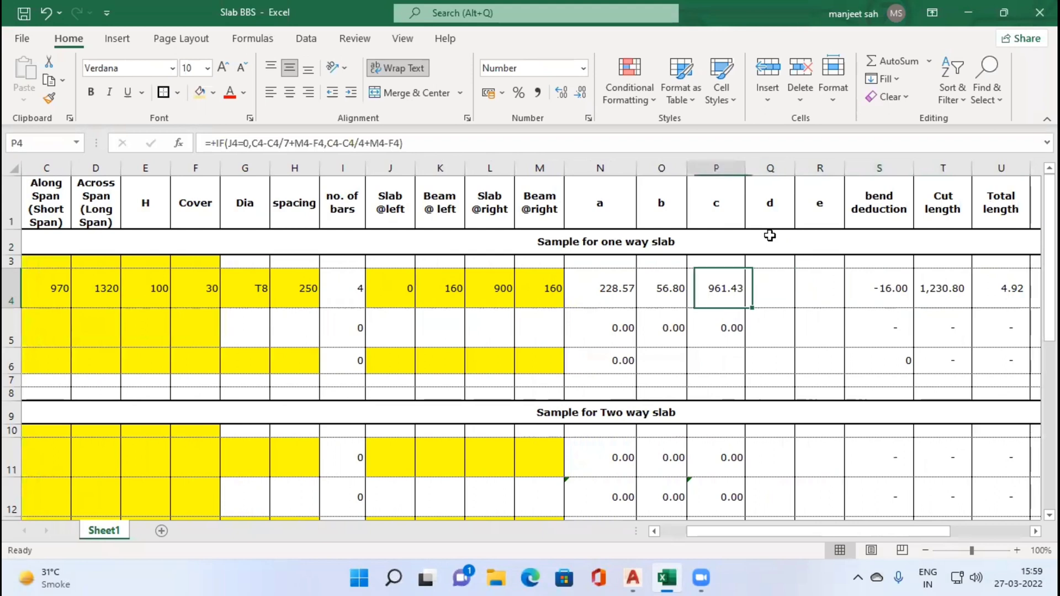
key(Right)
key(Right)
key(Left)
key(Left)
key(Right)
key(Right)
Check the left- and right-side main steel descriptions in column B, then return to AutoCAD.
key(Down)
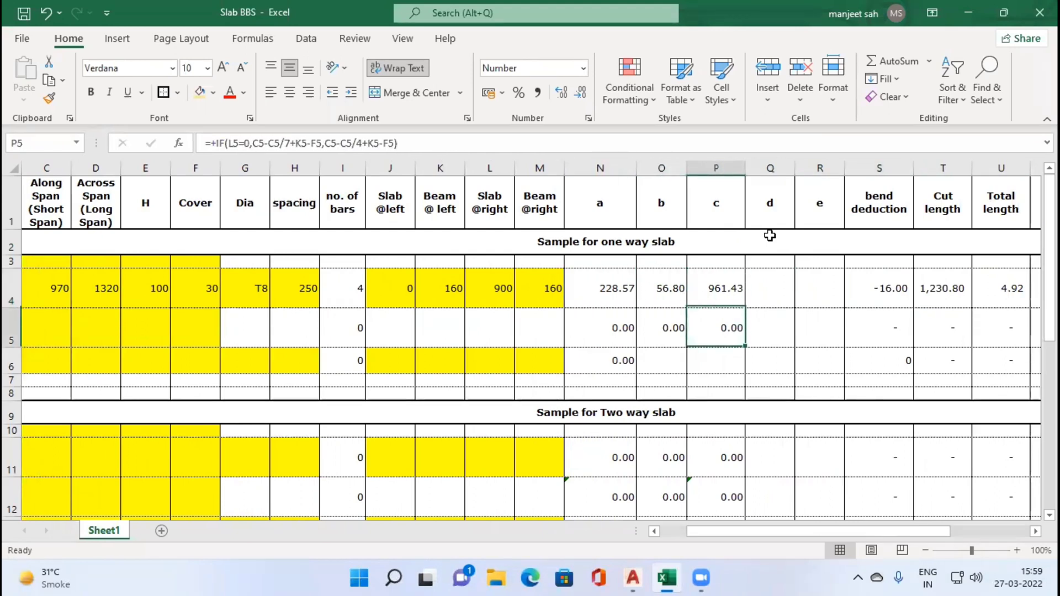
key(Left)
key(Left)
key(Left)
key(Left)
key(Left)
key(Left)
key(Left)
key(Left)
key(Left)
key(Left)
key(Left)
key(Left)
key(Left)
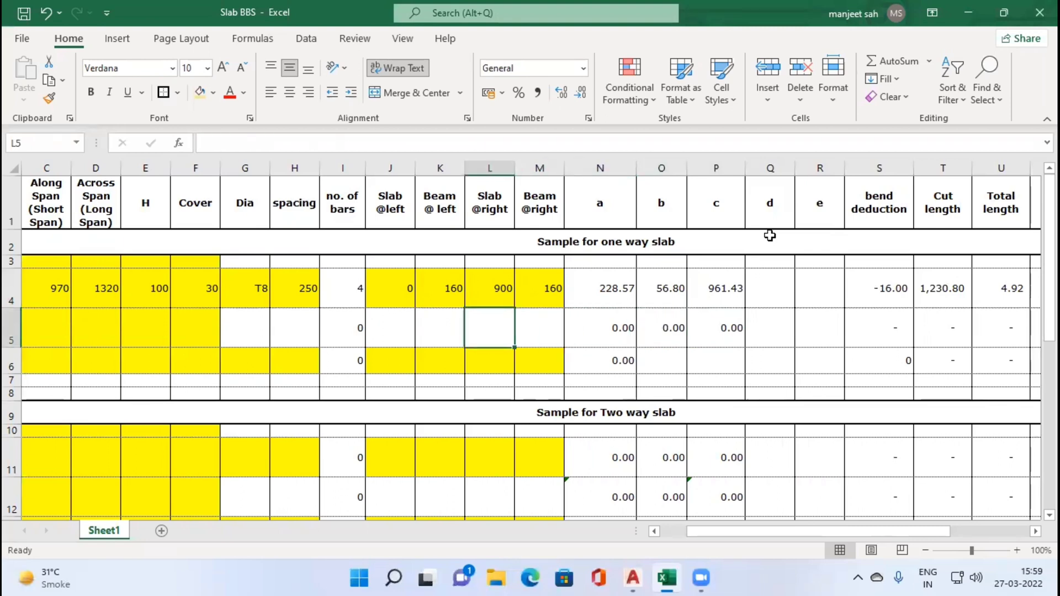
key(Left)
key(Up)
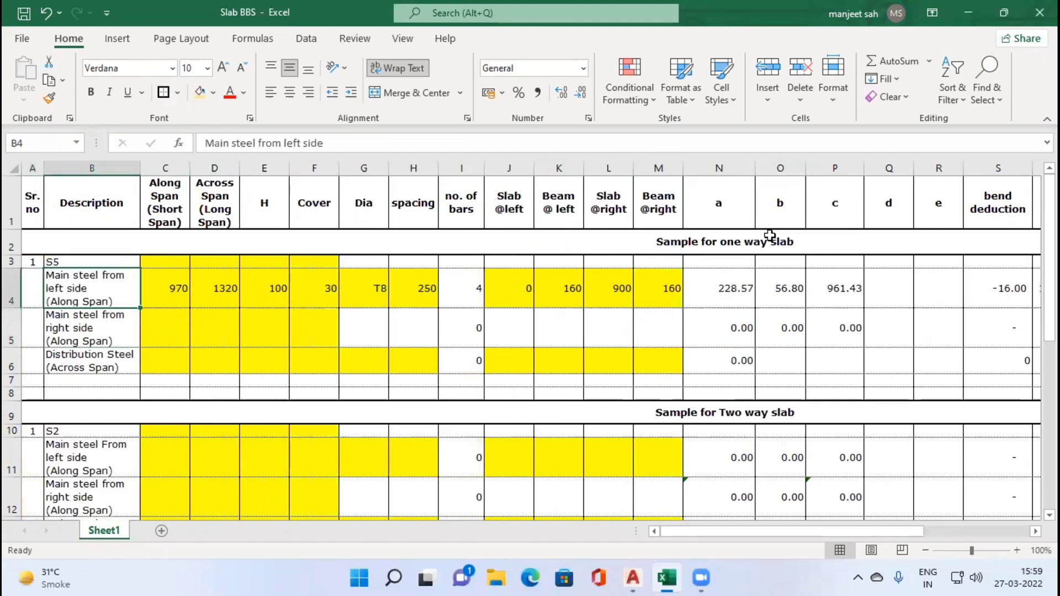
key(Down)
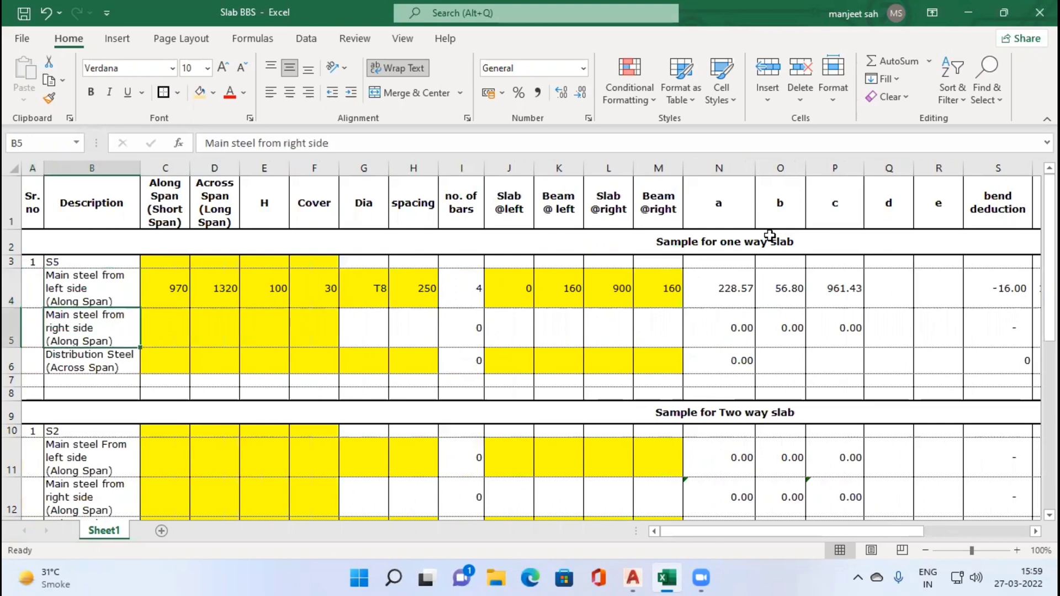
key(alt+Tab)
scroll(771, 235, up, 4)
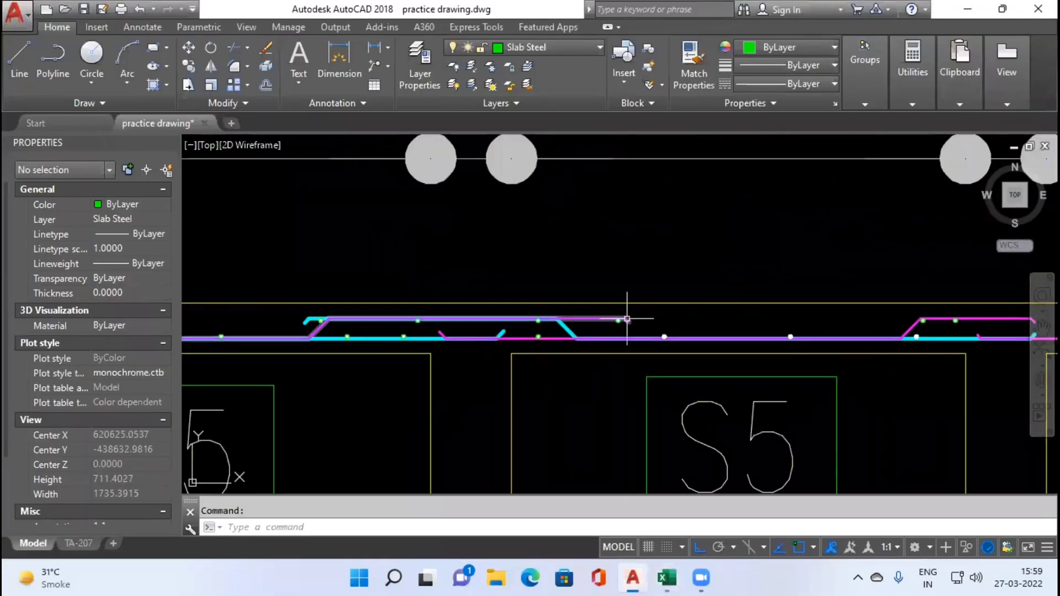
In row 5, enter spans 970 and 1320, slab depth 100 and cover 30.
scroll(635, 333, down, 4)
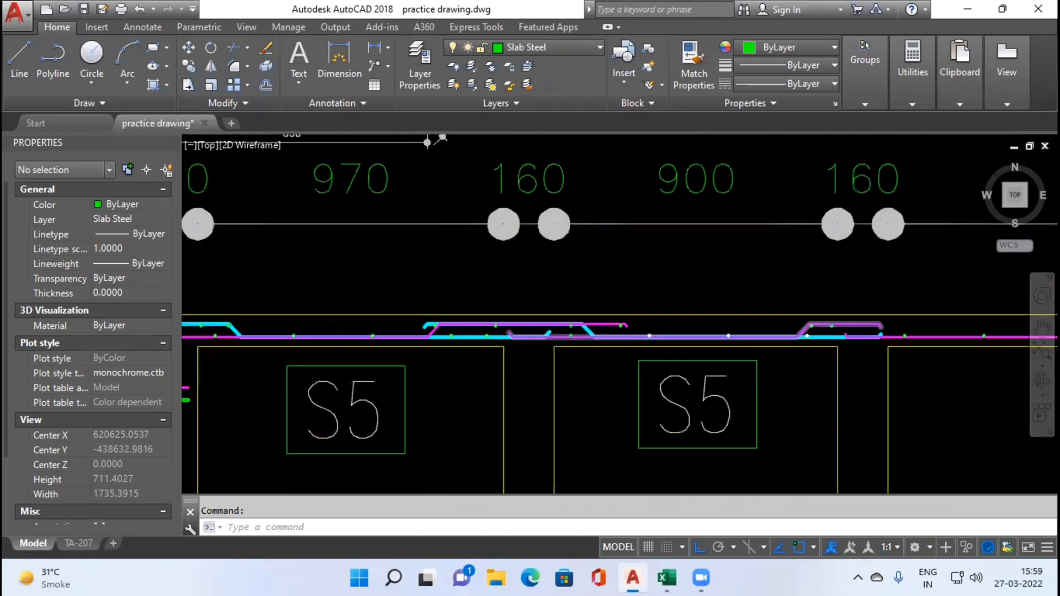
key(alt+Tab)
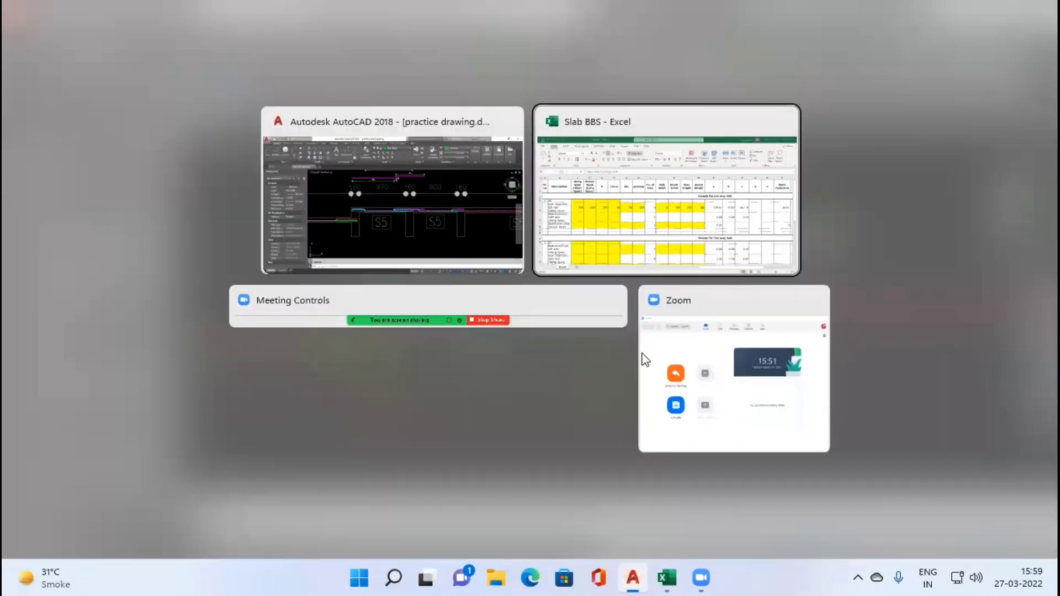
key(alt+Tab)
key(Tab)
key(Right)
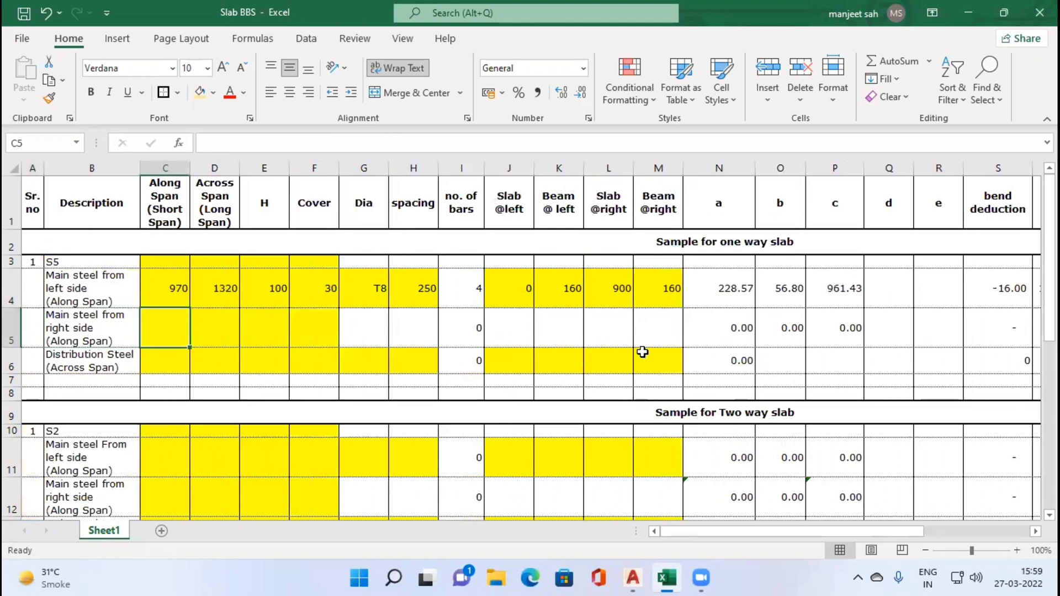
text(970)
key(Tab)
text(1320)
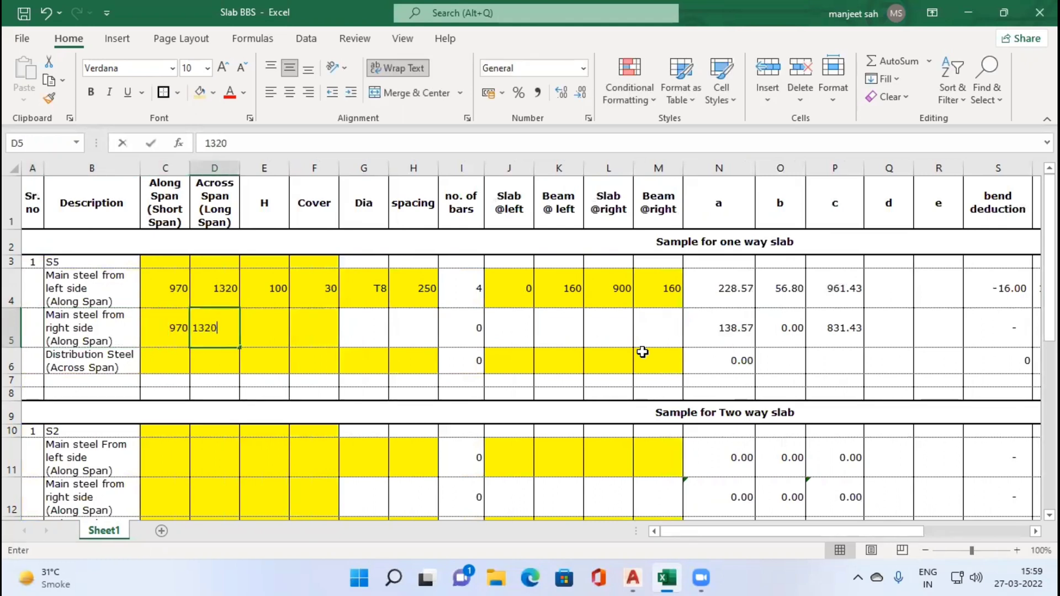
key(Tab)
text(100)
key(Tab)
text(30)
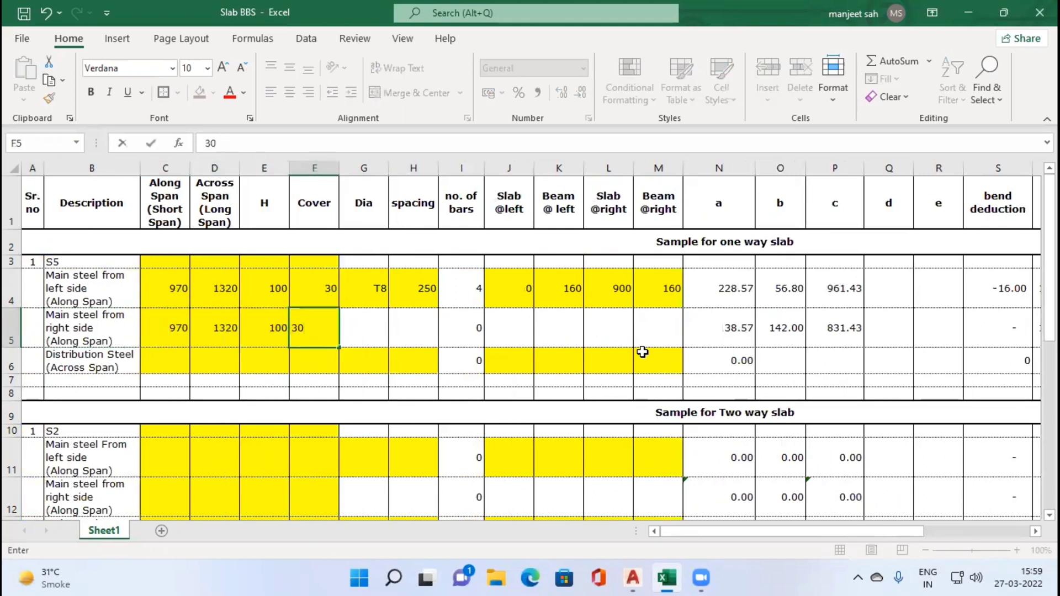
key(Tab)
Enter T8 at 250 spacing and supports 0, 160, 900 and 160 in row 5.
text(T8)
key(Tab)
text(250)
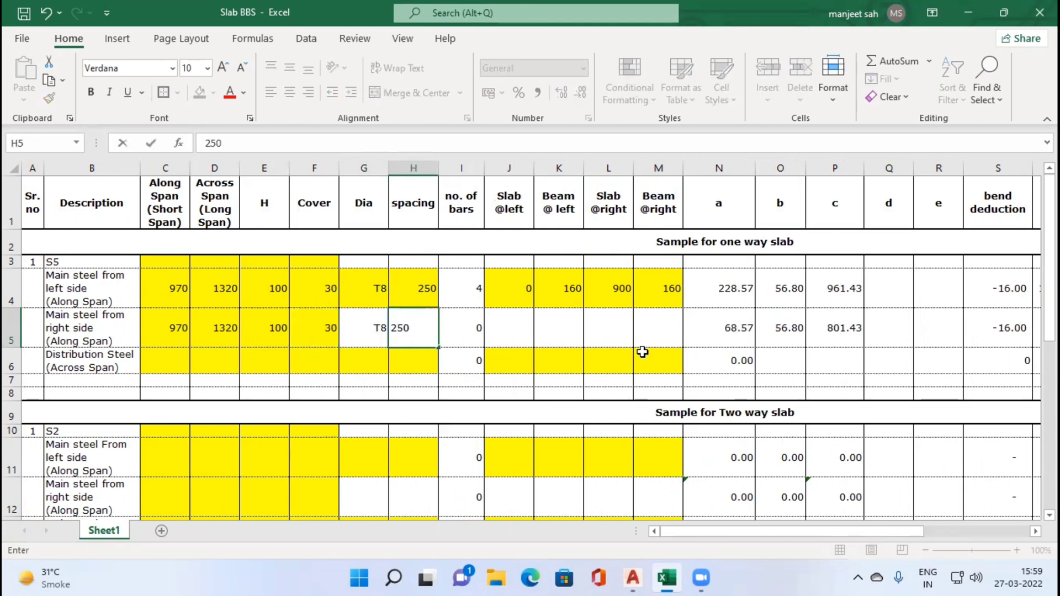
key(Tab)
key(Tab)
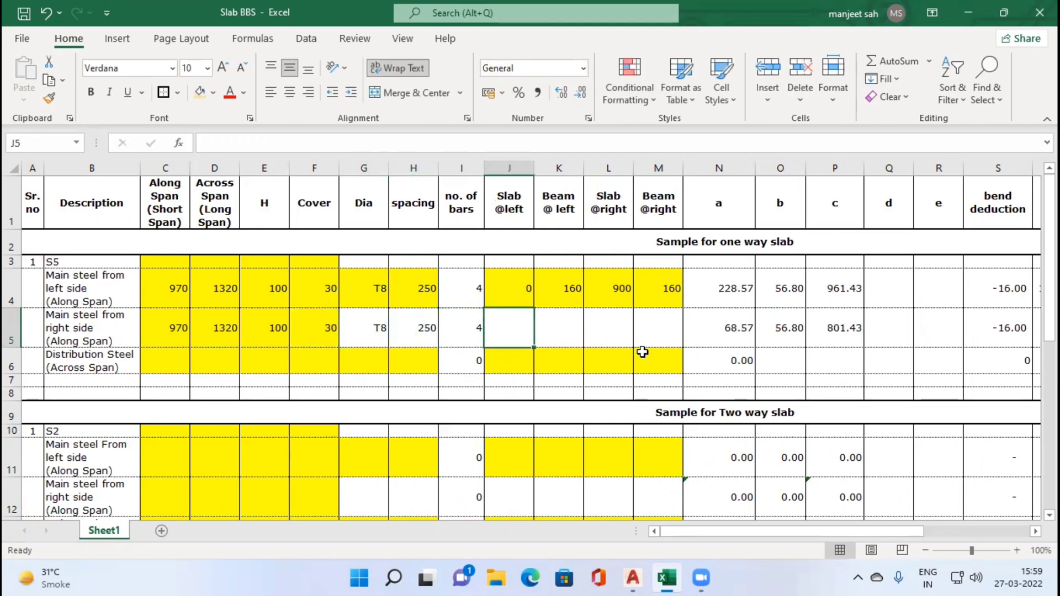
text(0)
key(Tab)
text(160)
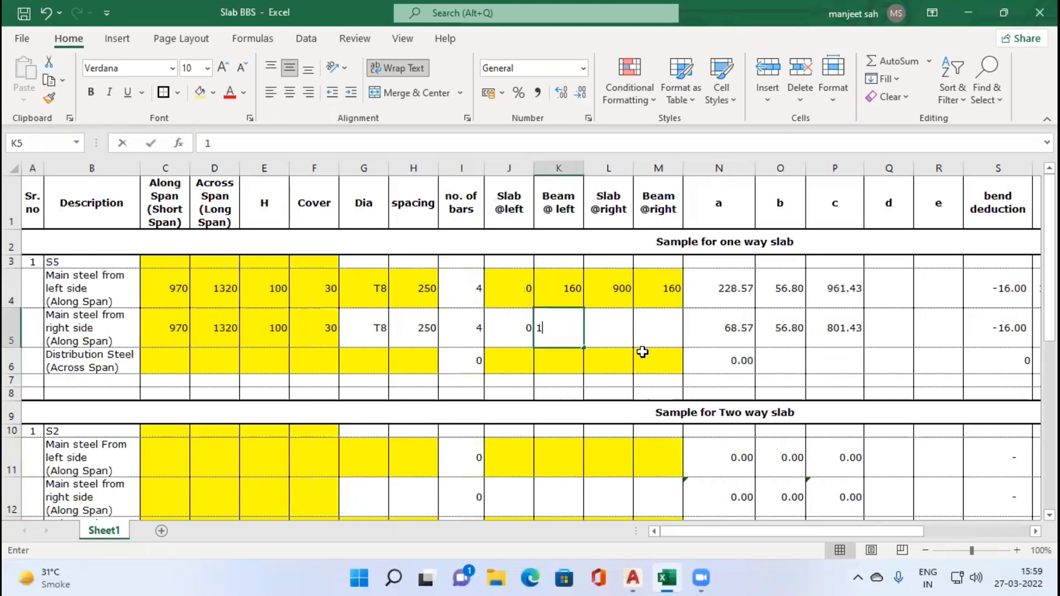
key(Tab)
text(900)
key(Tab)
text(160)
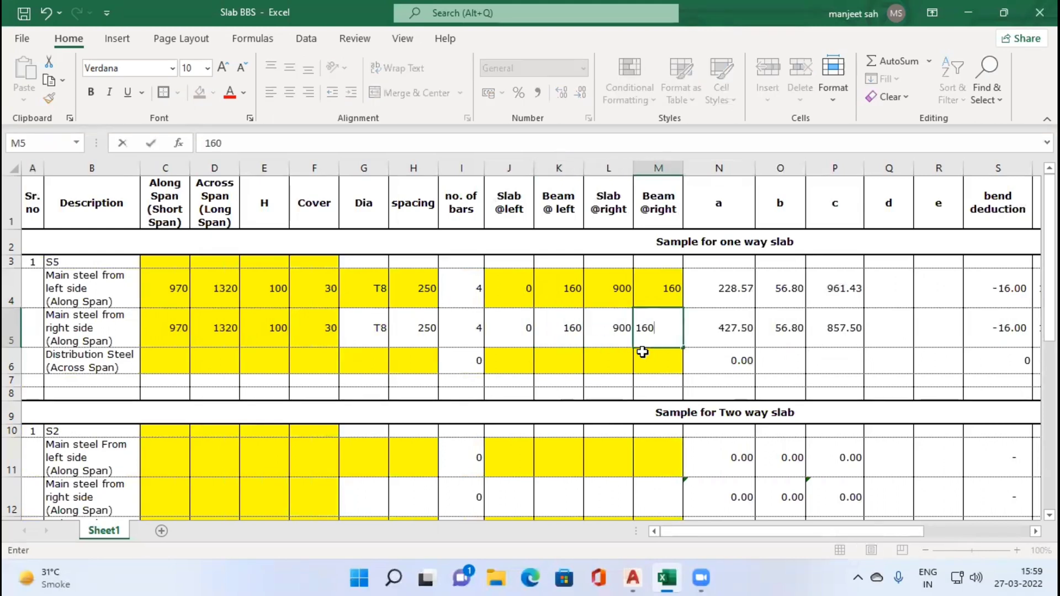
key(Tab)
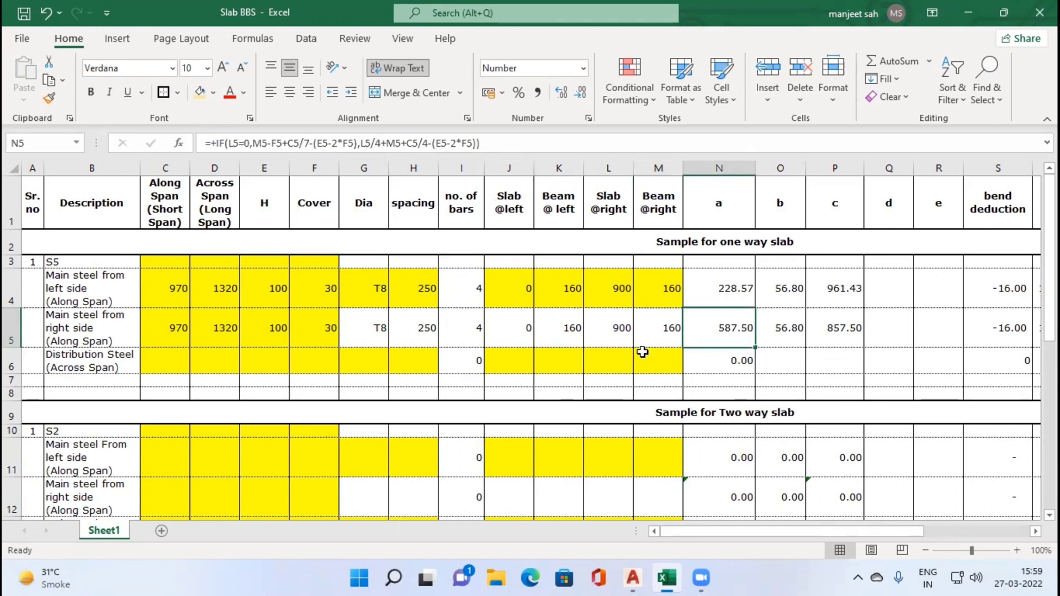
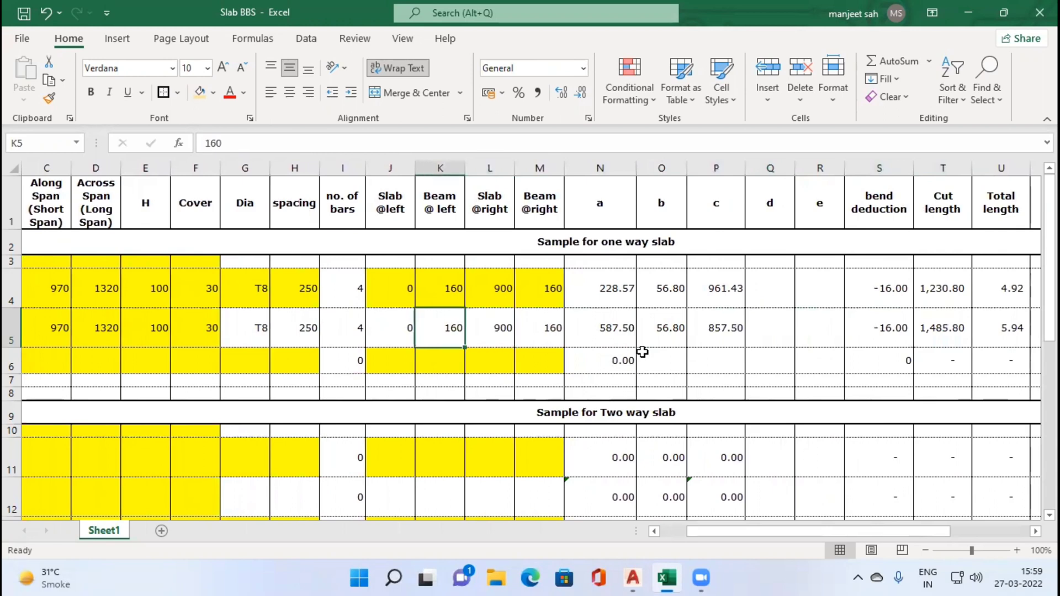
In AutoCAD, select the cyan bent bar polyline to inspect it, then clear the selection.
key(Right)
key(Right)
key(Right)
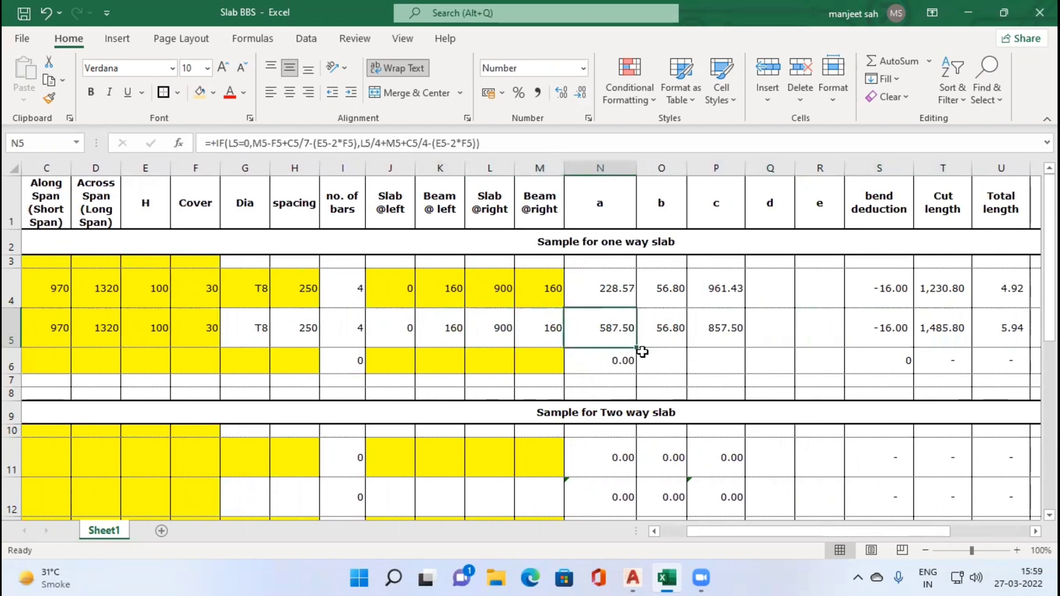
key(Up)
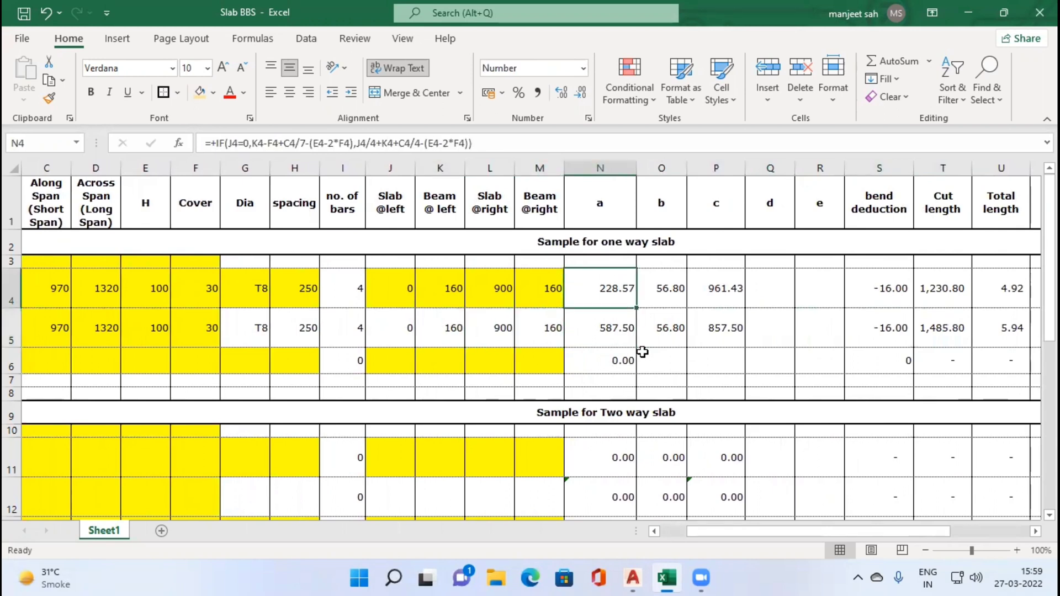
key(alt+Tab)
key(alt+Tab)
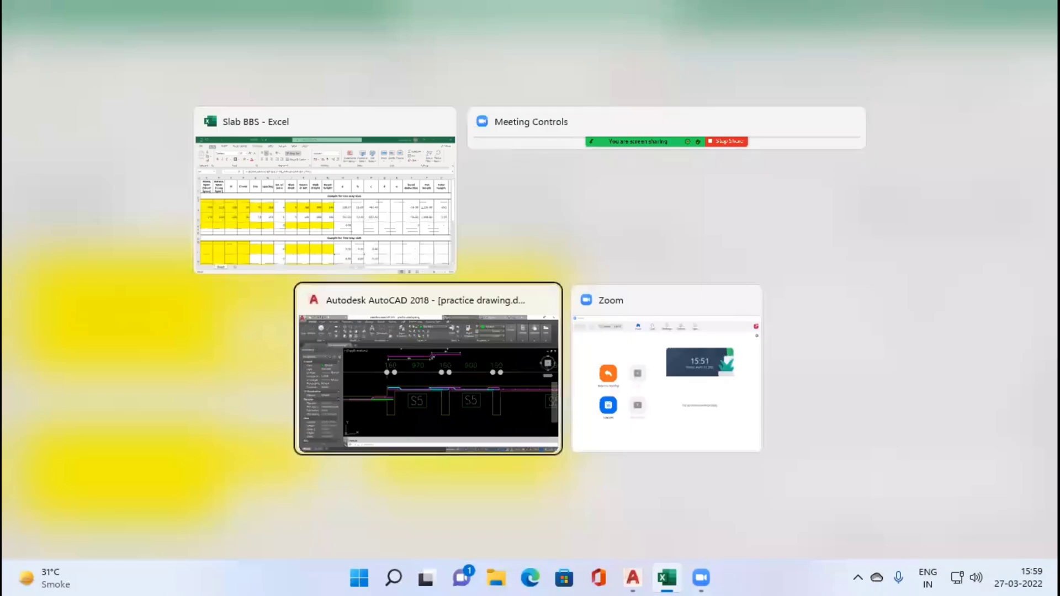
scroll(400, 287, up, 8)
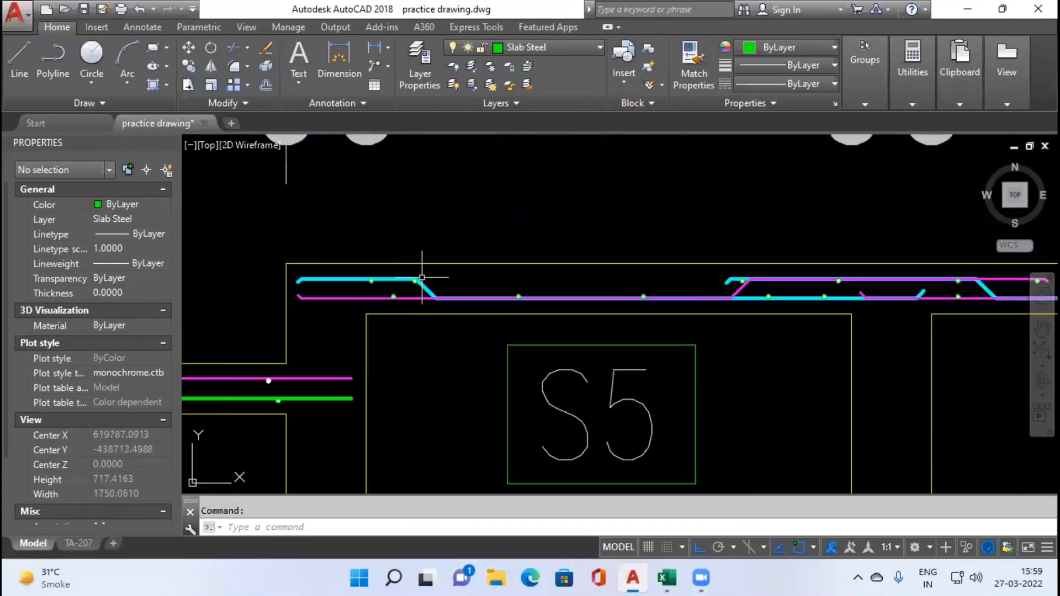
click(396, 282)
click(369, 246)
scroll(400, 298, down, 2)
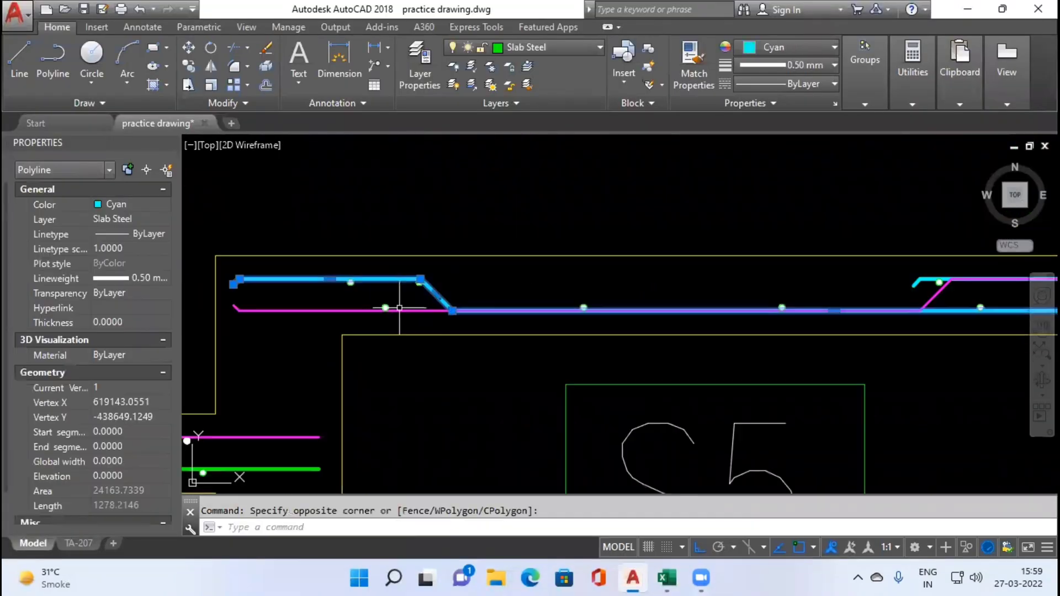
scroll(438, 359, down, 3)
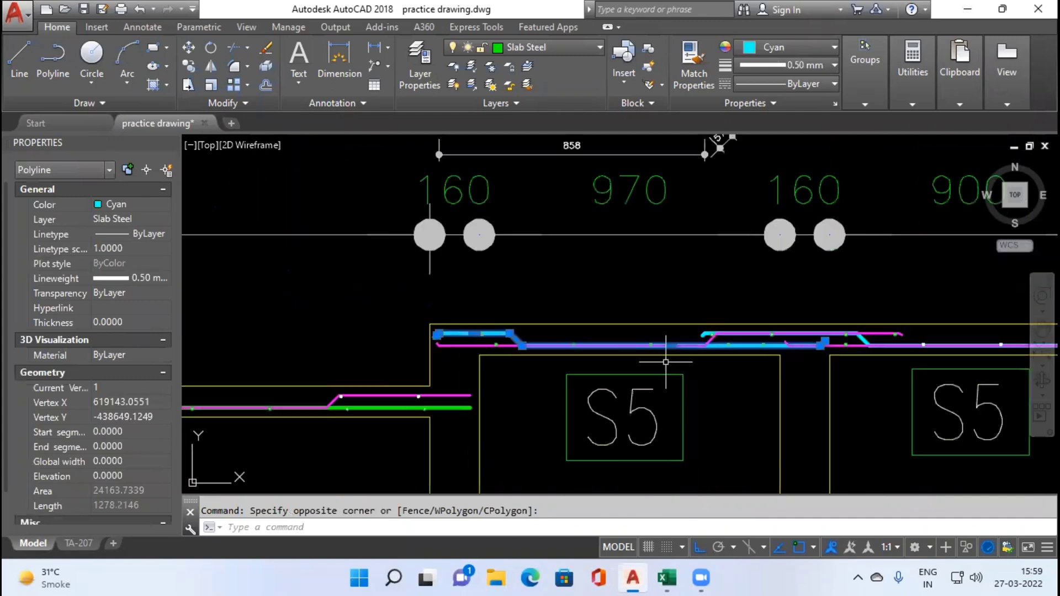
scroll(447, 323, up, 3)
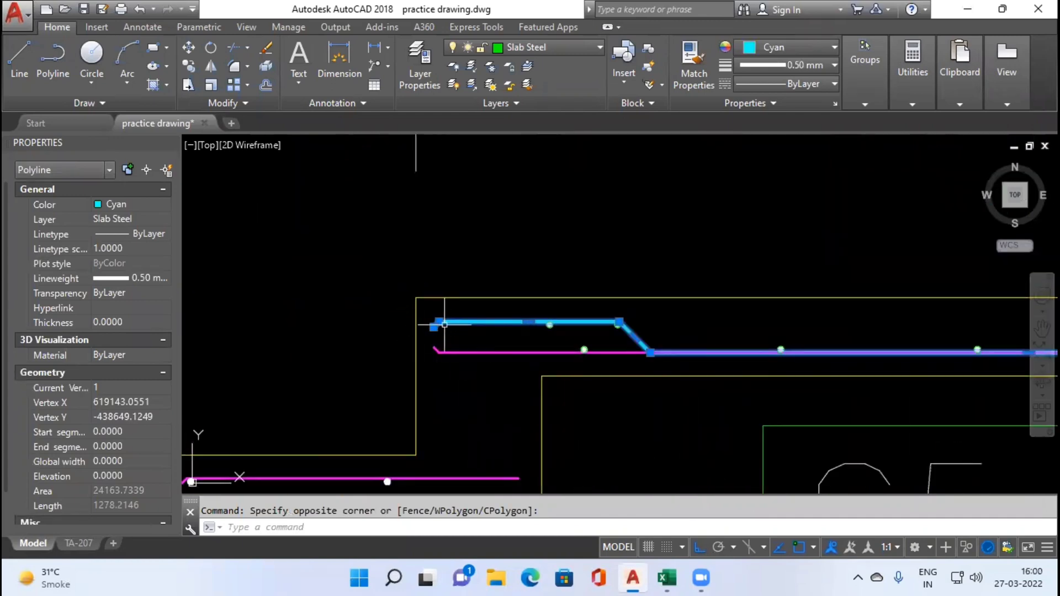
key(Escape)
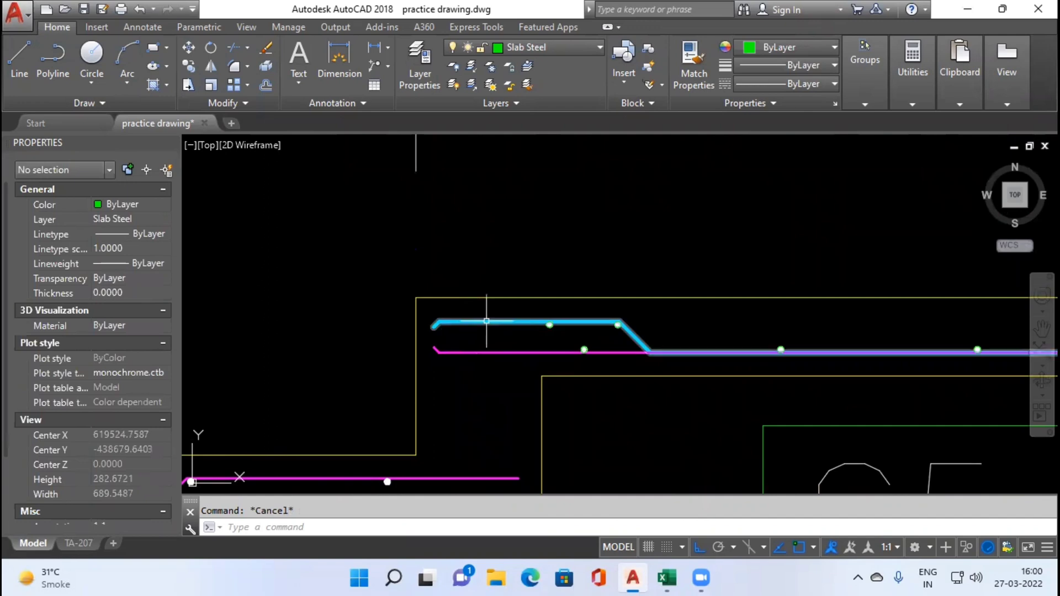
click(448, 319)
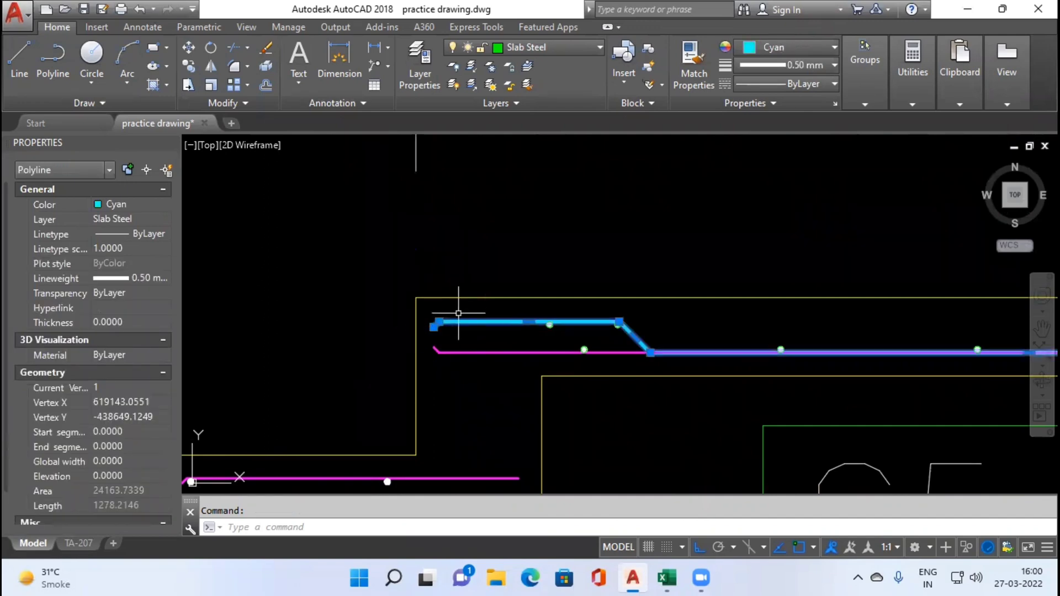
key(Escape)
Compare the cyan bar with the a, b and c values in N4, O4 and P4.
key(alt+Tab)
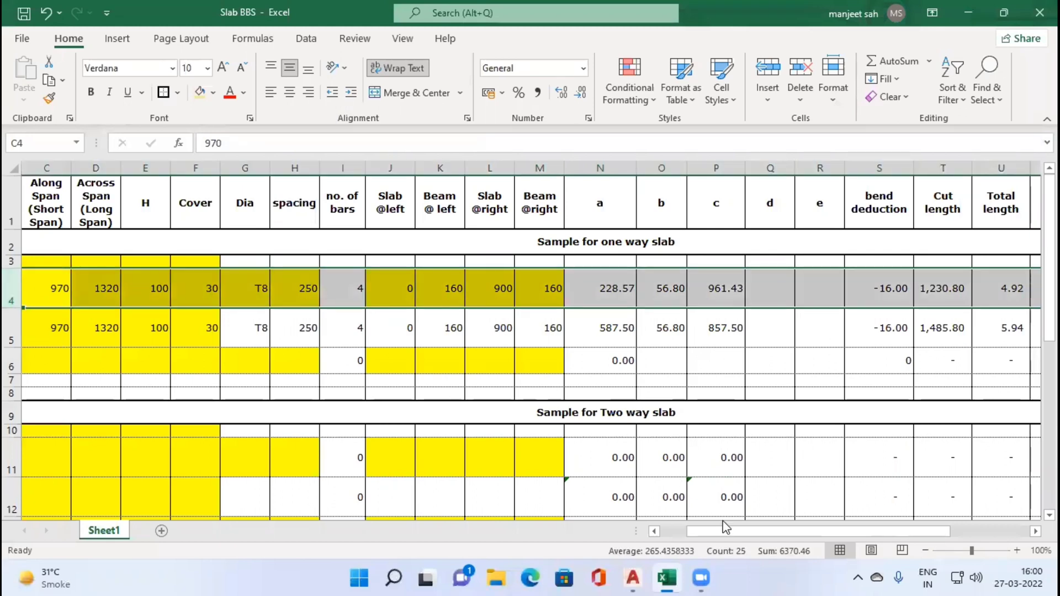
drag(725, 527, 698, 528)
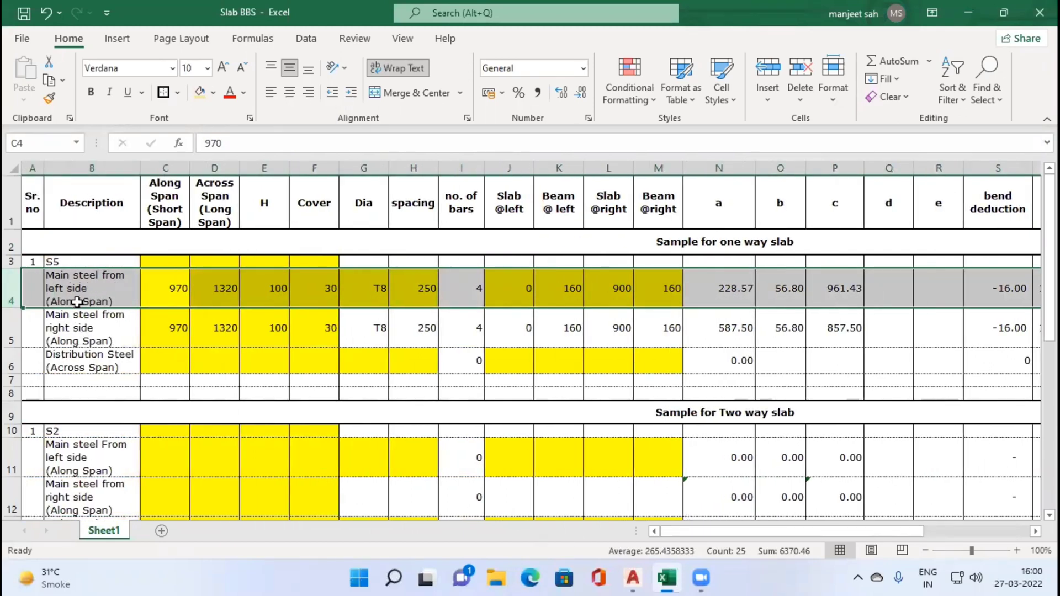
key(alt+Tab)
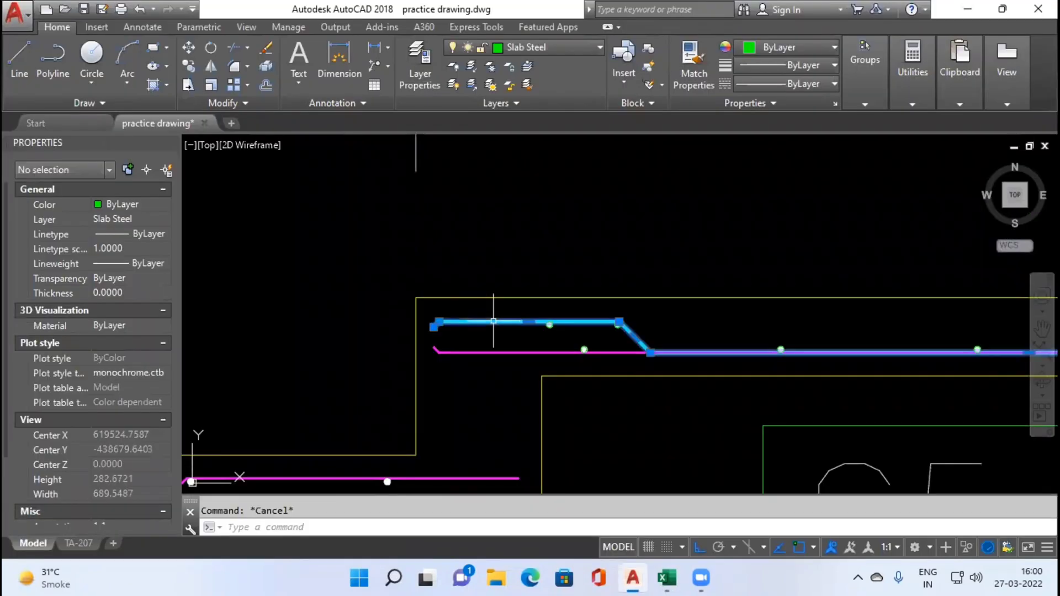
click(463, 330)
key(Escape)
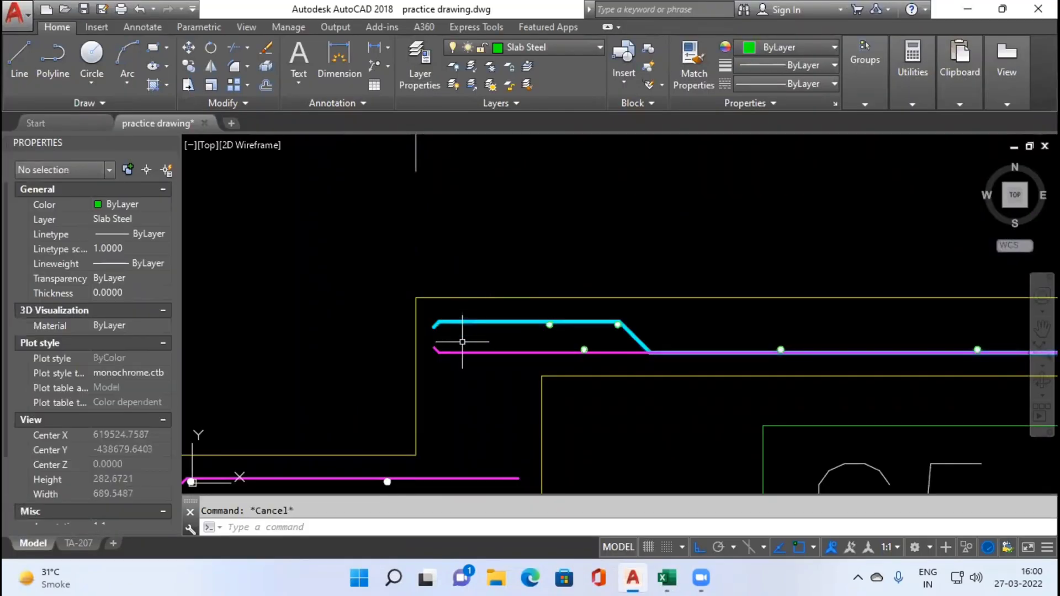
key(alt+Tab)
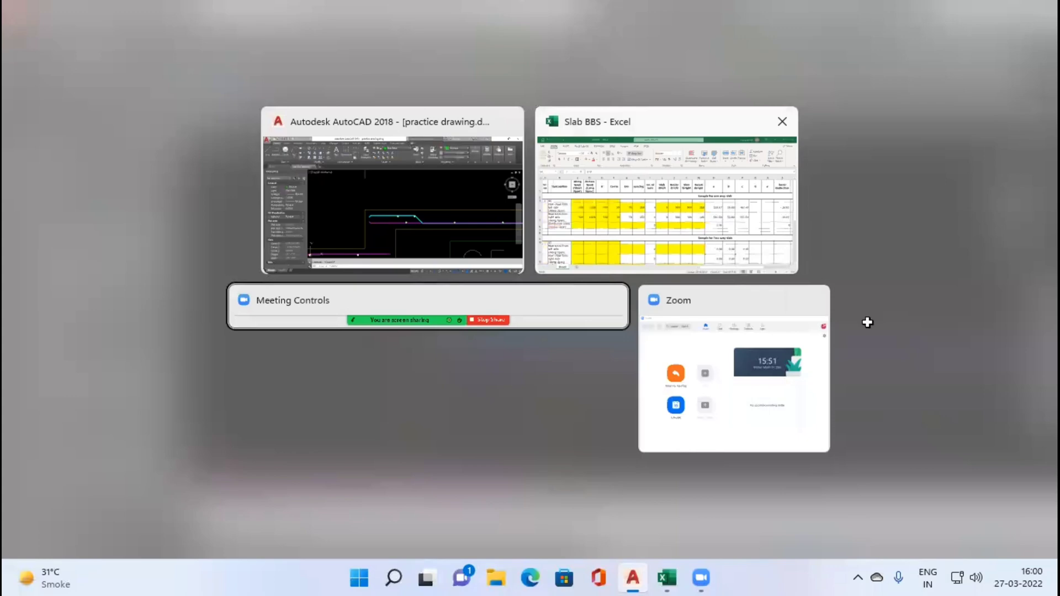
key(alt+shift+Tab)
click(817, 290)
click(765, 290)
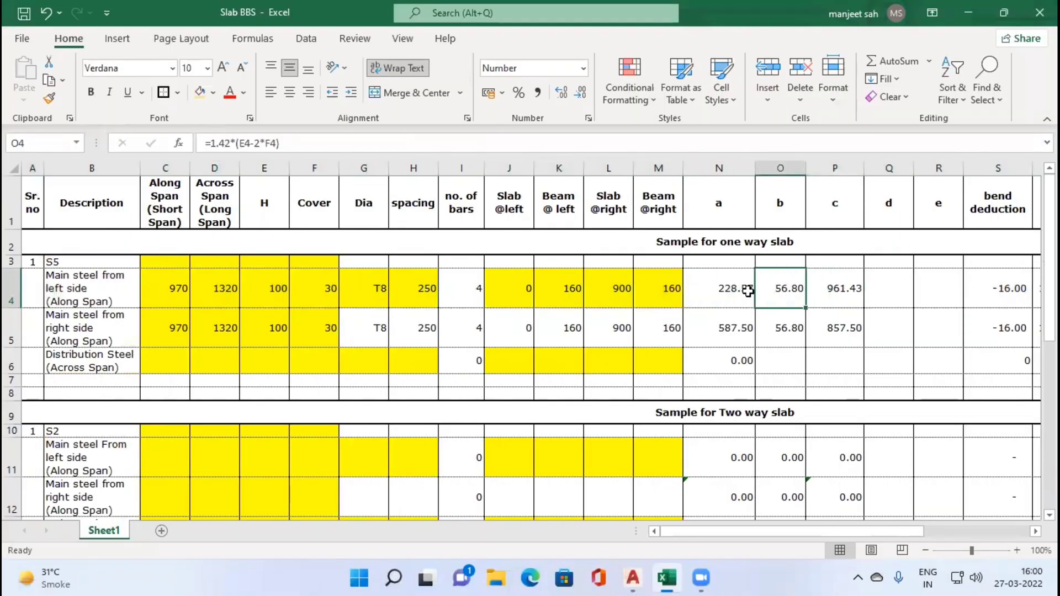
click(748, 291)
key(alt+Tab)
scroll(470, 328, down, 6)
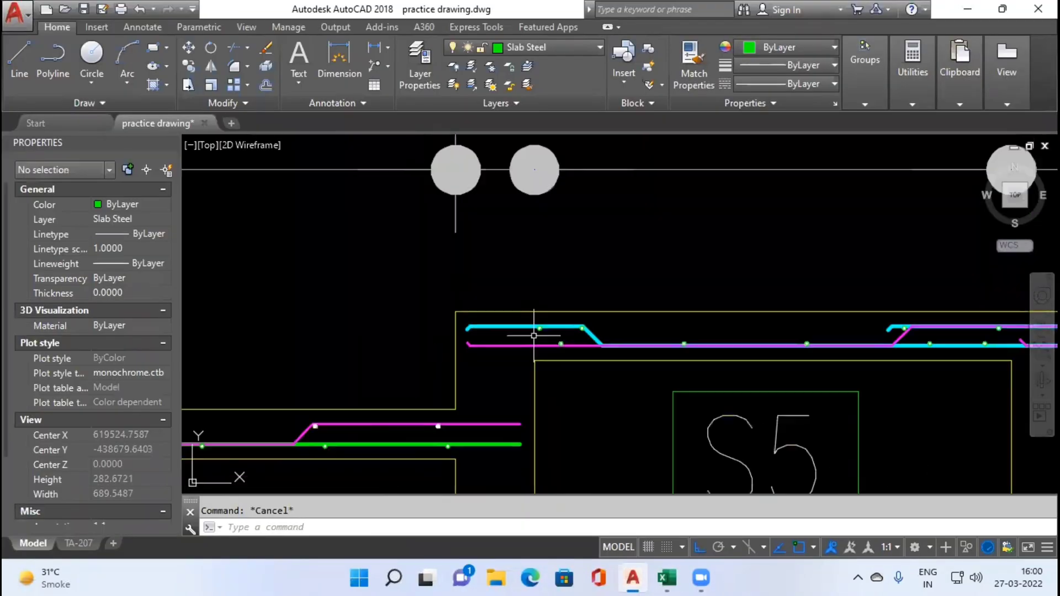
Pan the drawing to reveal the 229 and 57 bar dimensions above the bars.
drag(604, 303, 590, 344)
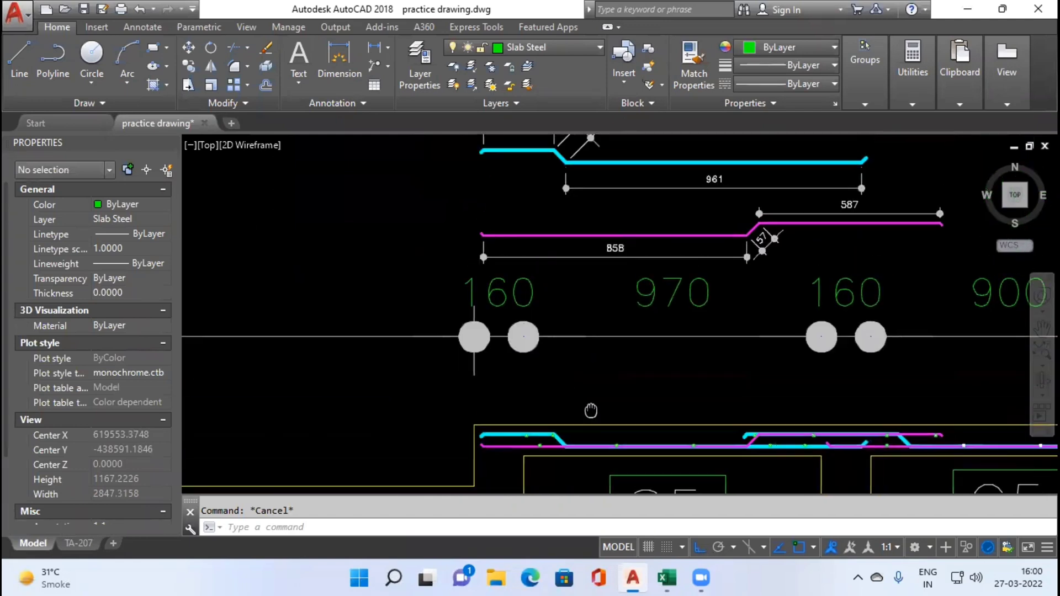
scroll(546, 179, up, 2)
drag(545, 179, 453, 258)
scroll(453, 259, down, 2)
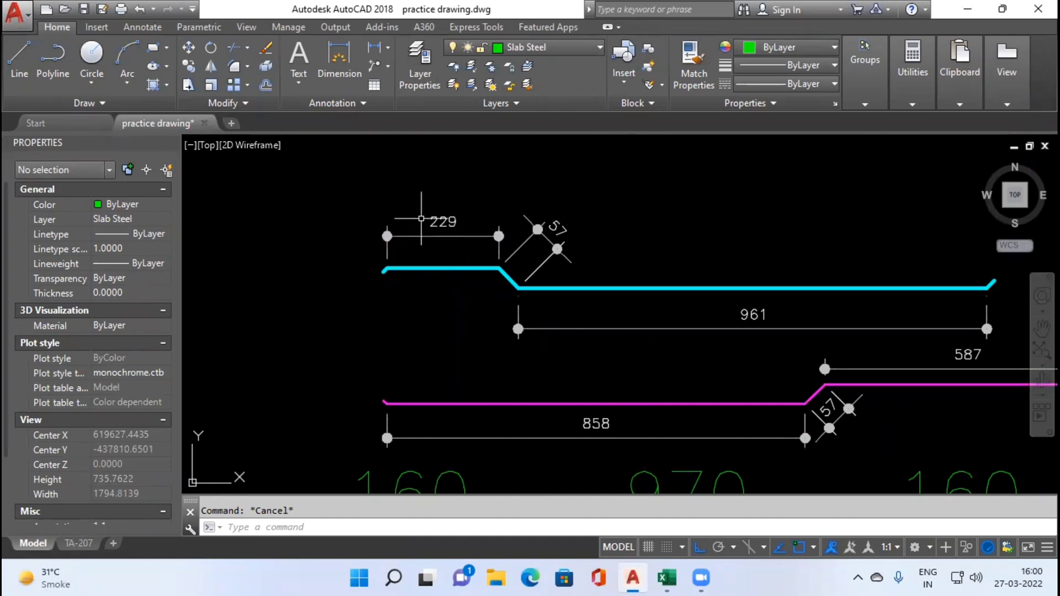
key(super+Tab)
click(663, 188)
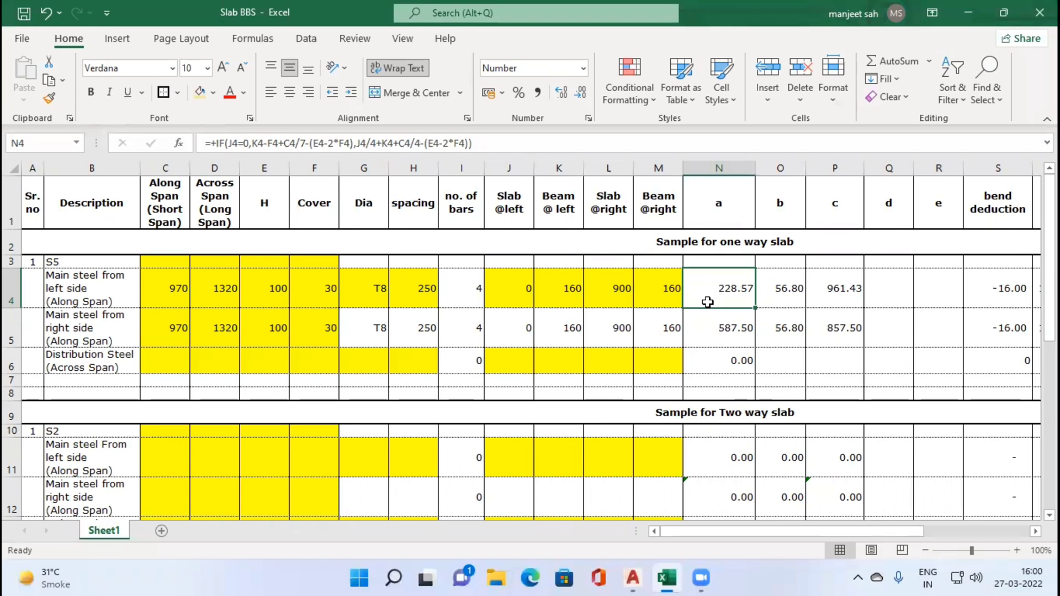
key(alt+Tab)
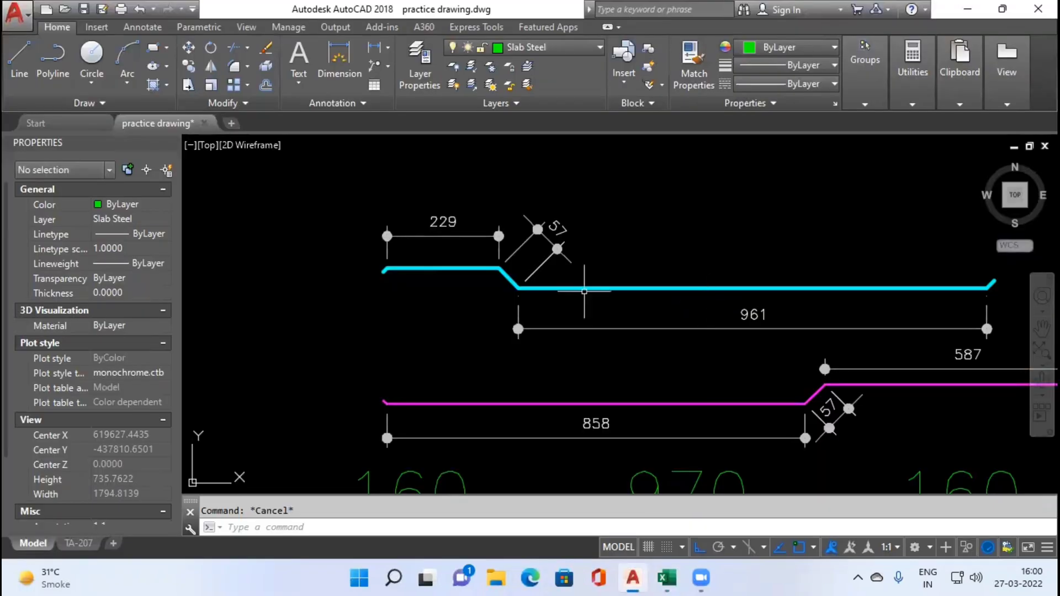
scroll(513, 277, up, 2)
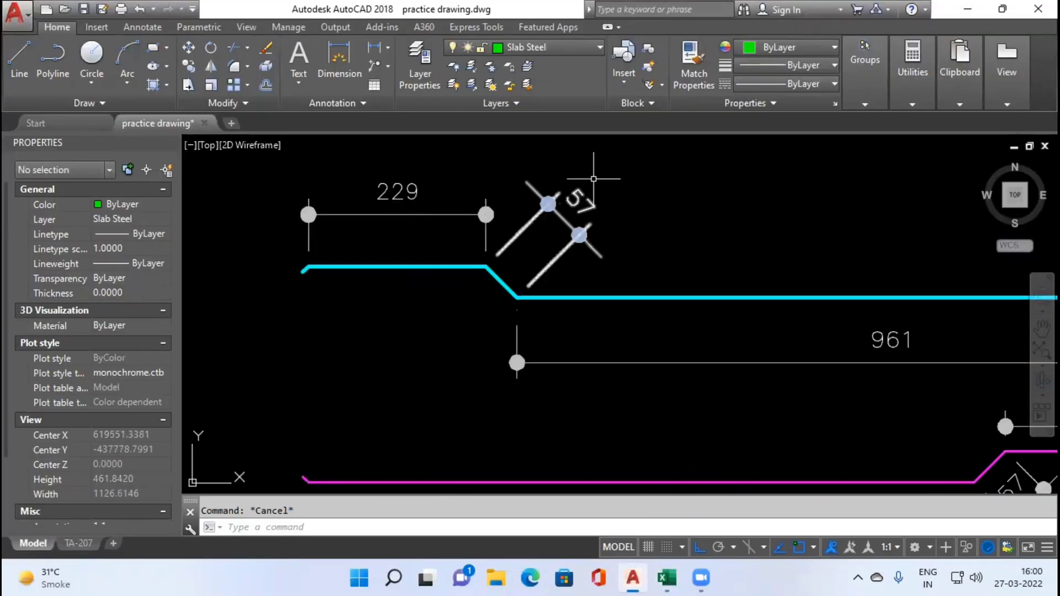
Check the b value in O4 and c value 961.43 in P4 against the drawing.
key(super+Tab)
click(636, 189)
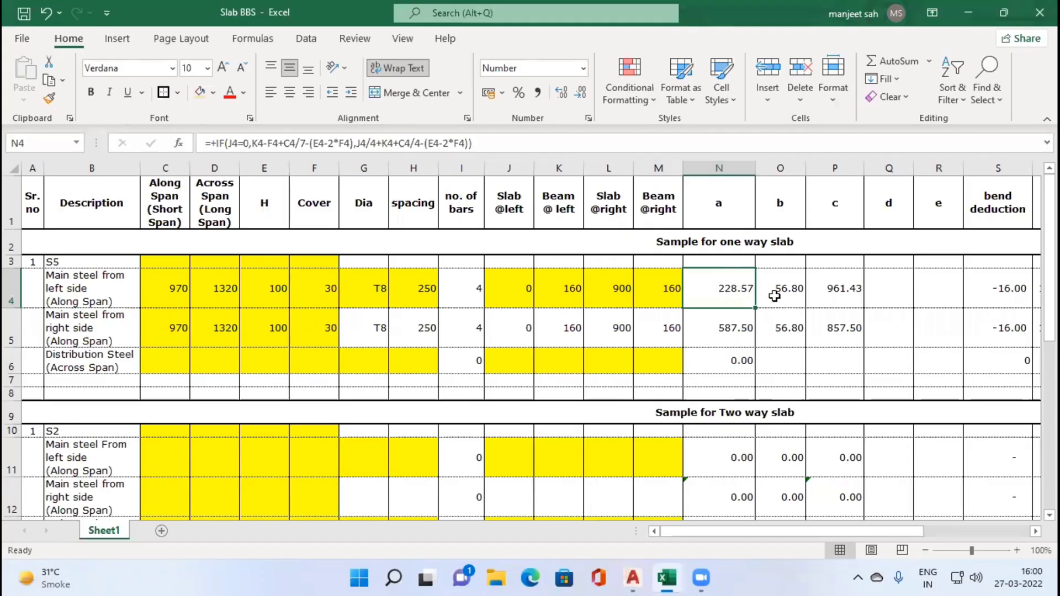
click(778, 295)
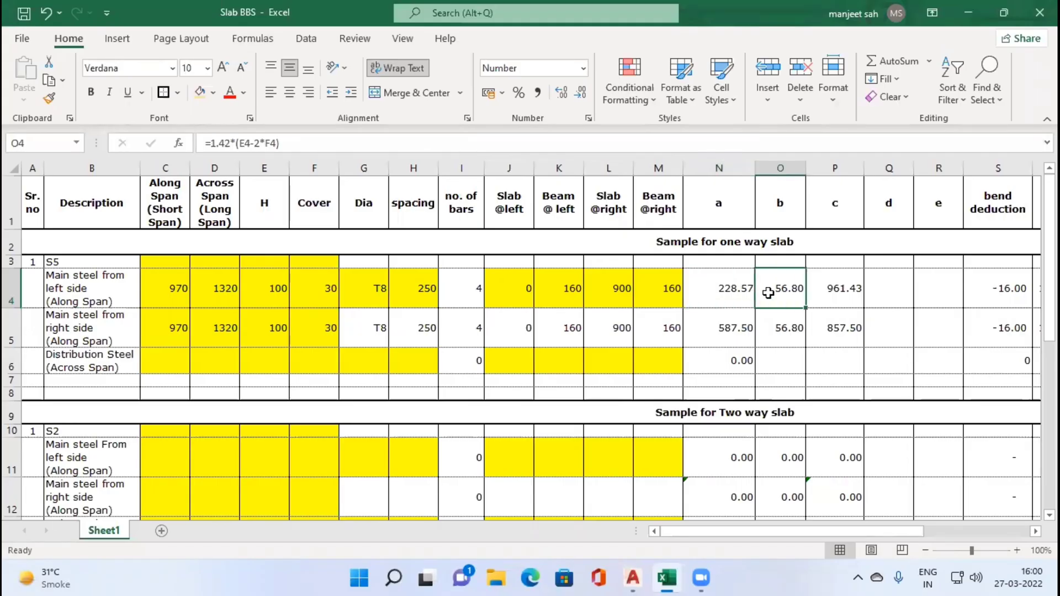
key(alt+Tab)
scroll(532, 296, down, 2)
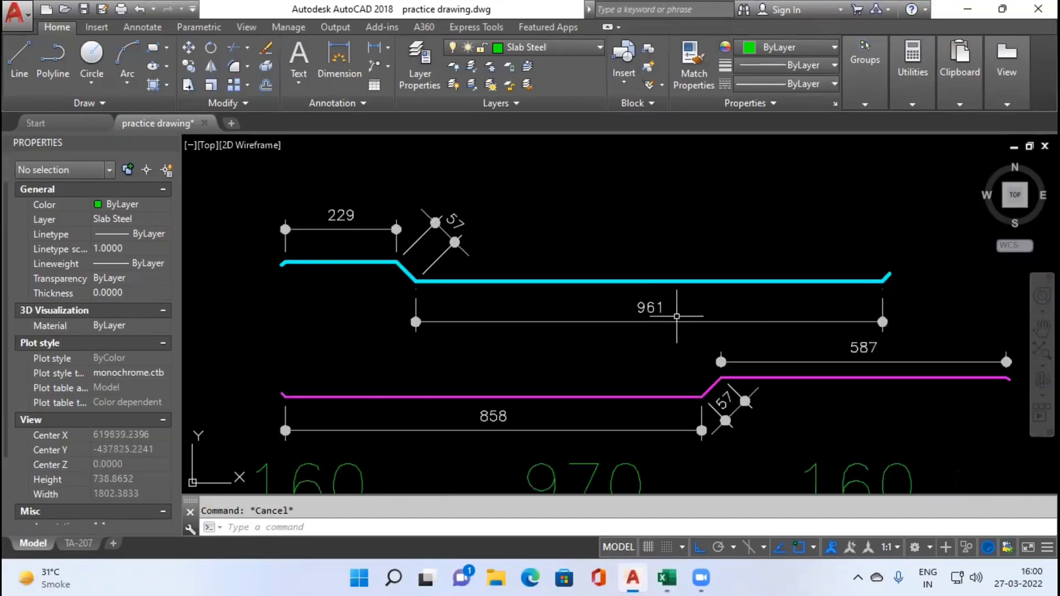
key(super+Tab)
click(773, 254)
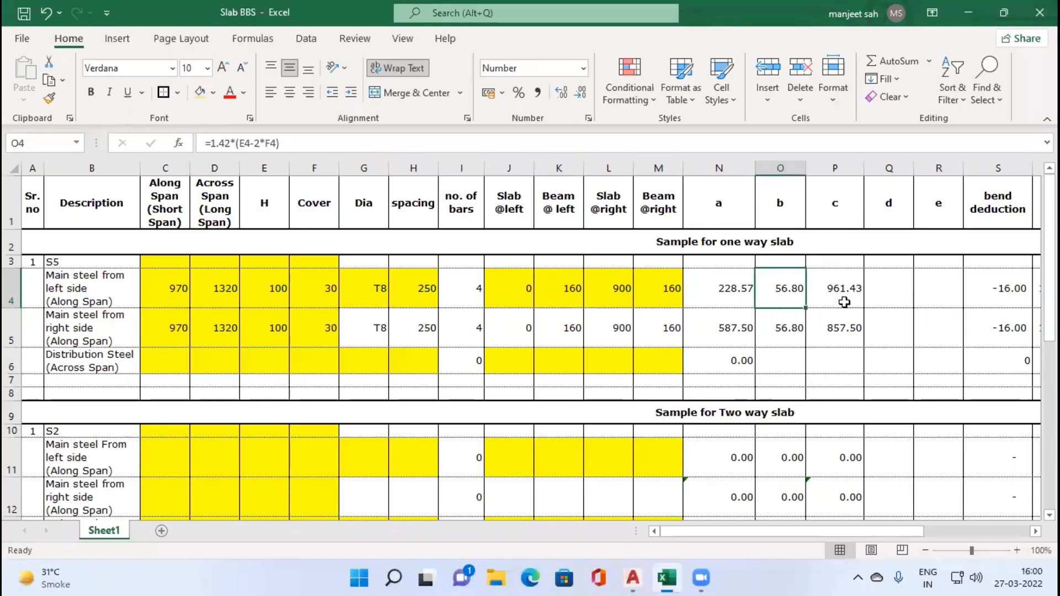
click(844, 302)
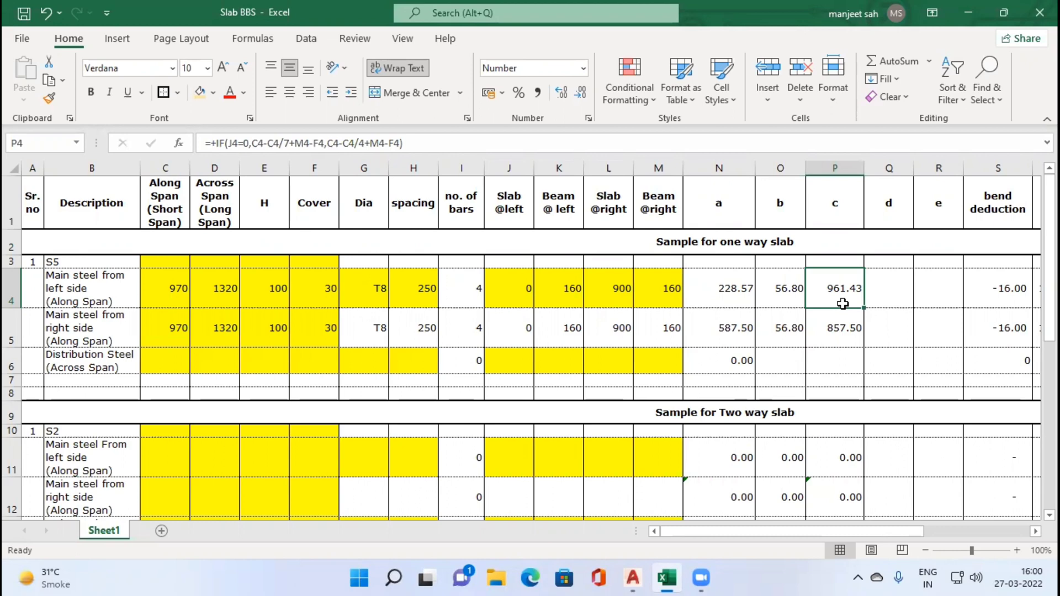
key(alt+Tab)
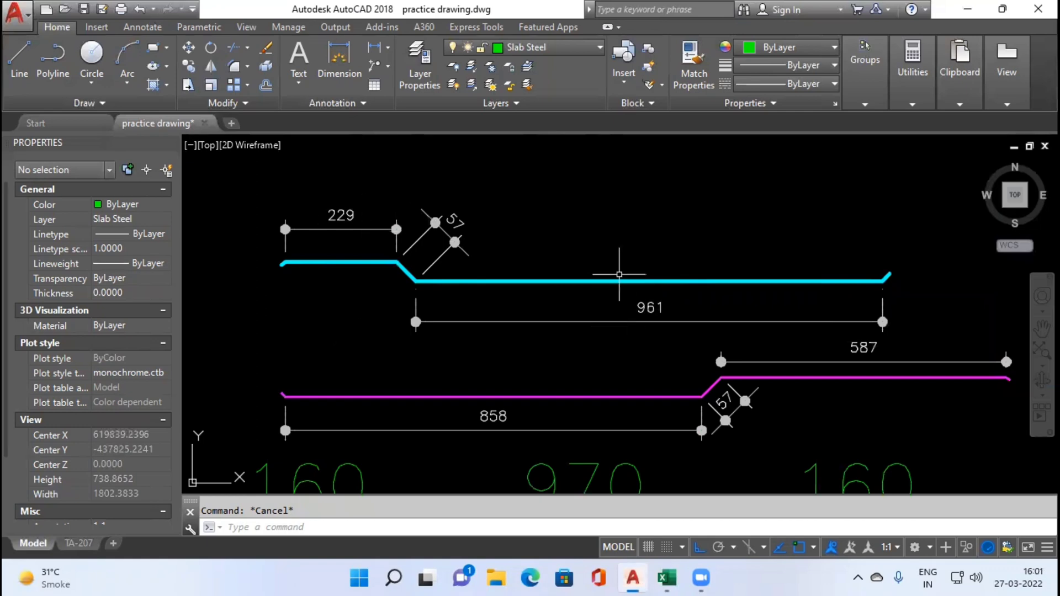
Compare the right-side main steel row's a value 587.50 in N5 with the drawing.
key(alt+Tab)
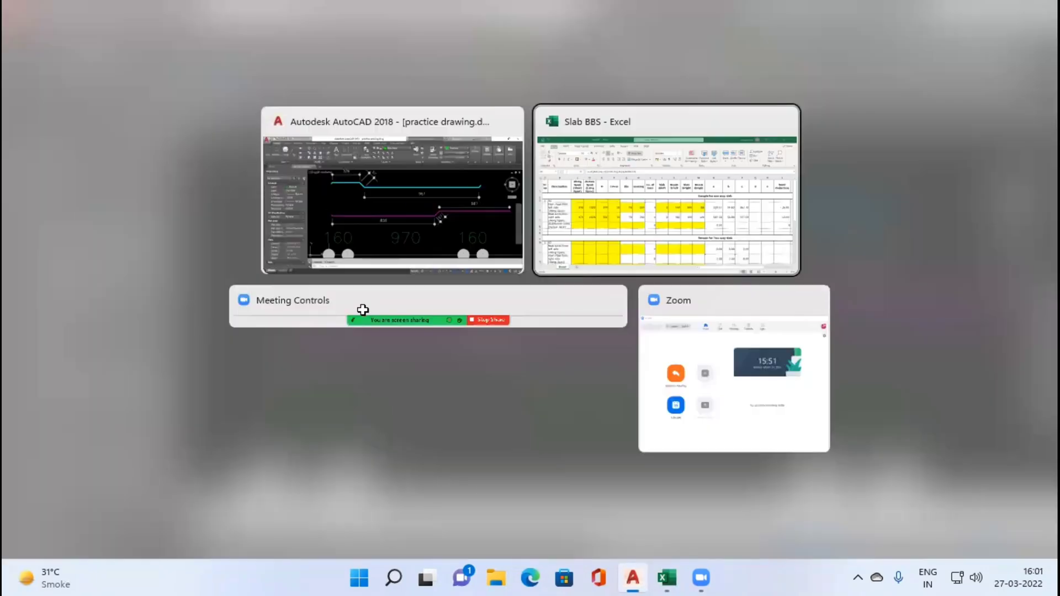
click(122, 338)
key(alt+Tab)
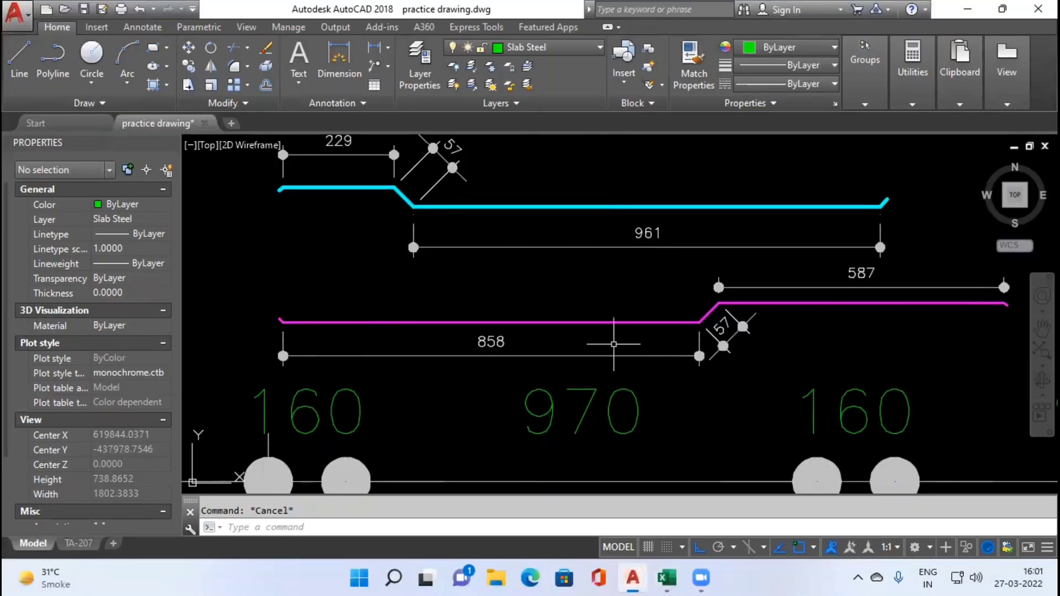
scroll(614, 344, right, 5)
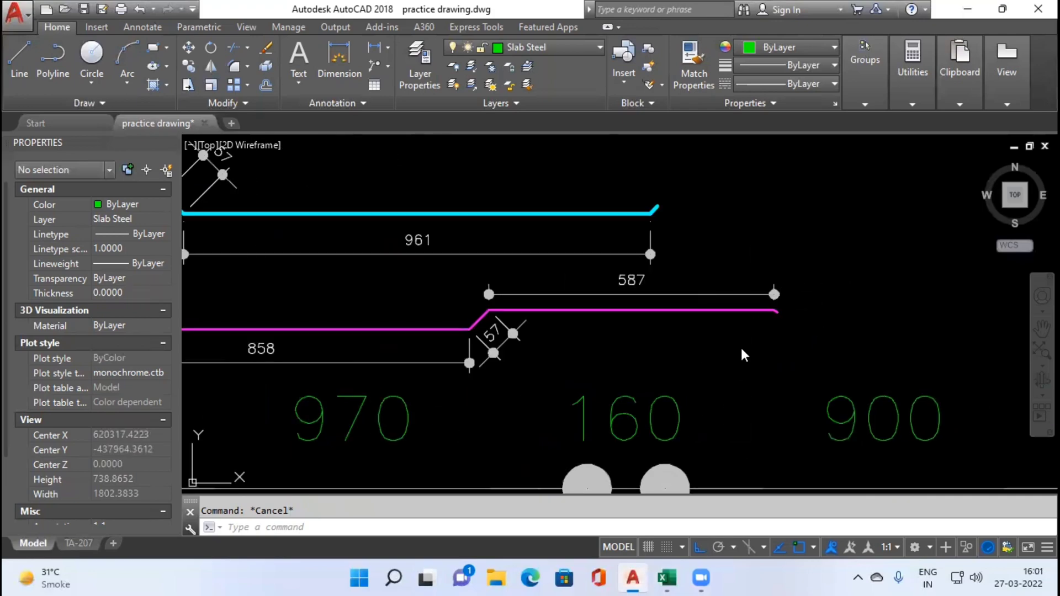
key(alt+Tab)
click(700, 334)
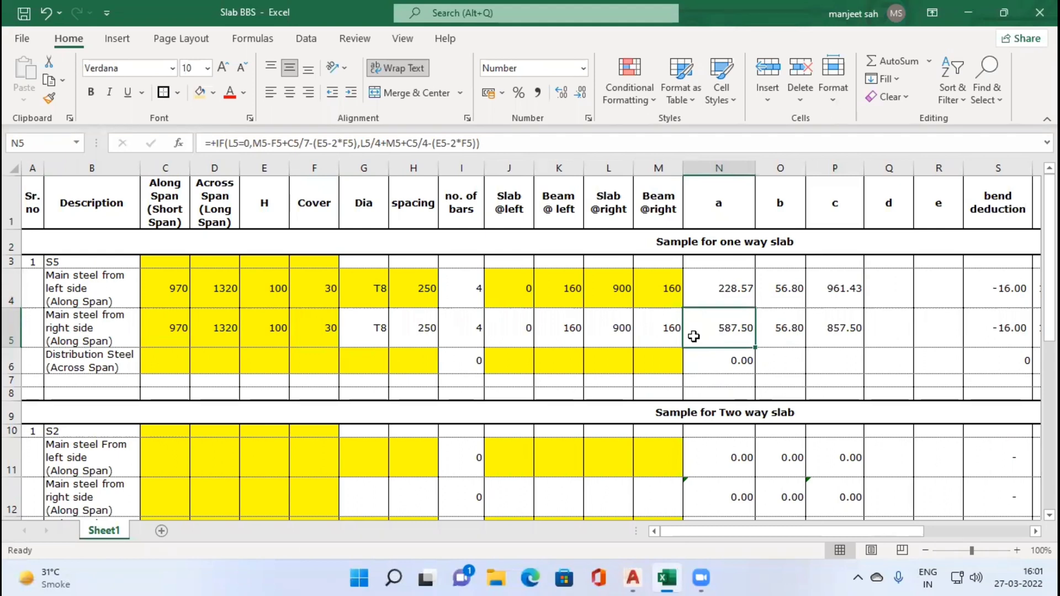
Compare the b and c formulas in O5 and P5 with the drawing's 858 dimension.
key(alt+Tab)
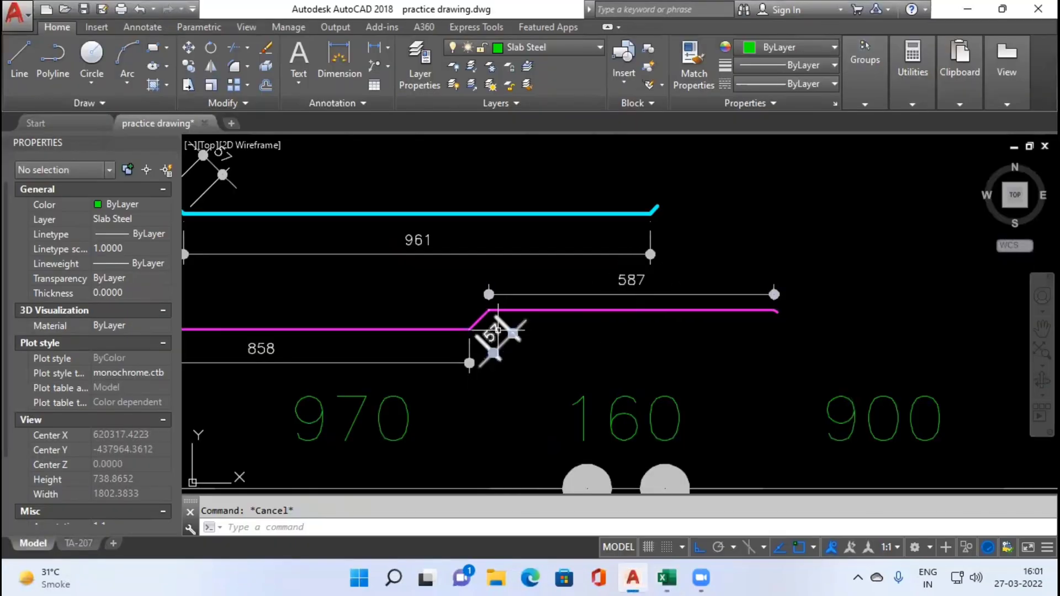
key(alt+Tab)
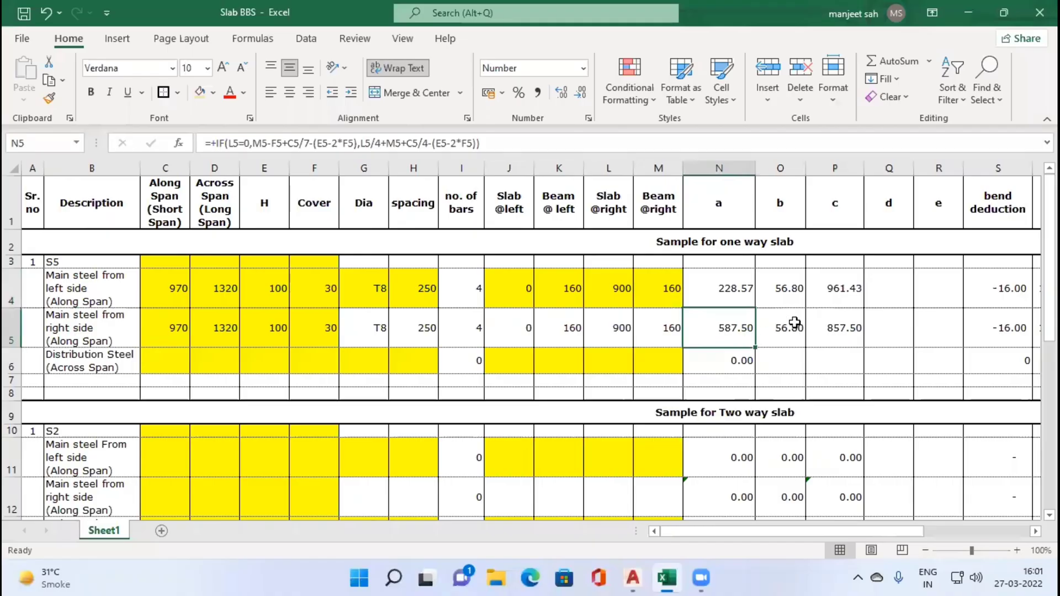
click(795, 323)
key(alt+Tab)
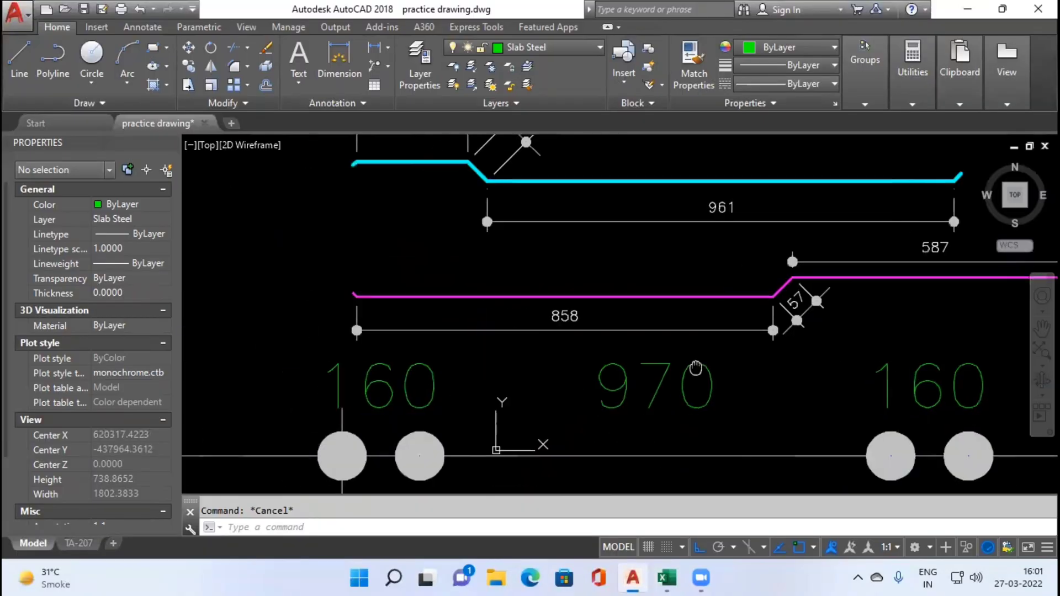
key(alt+Tab)
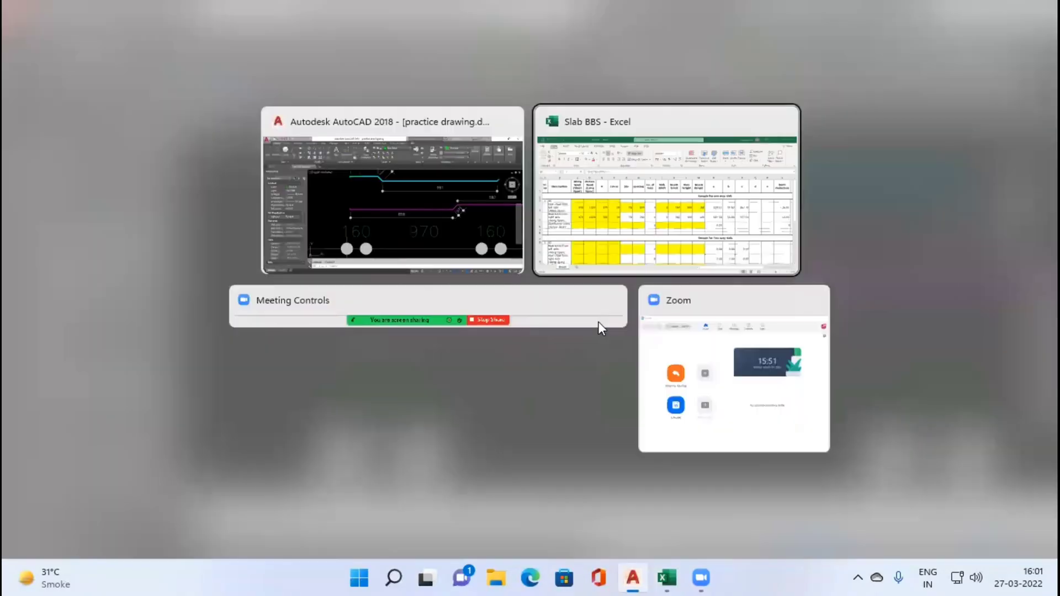
click(839, 334)
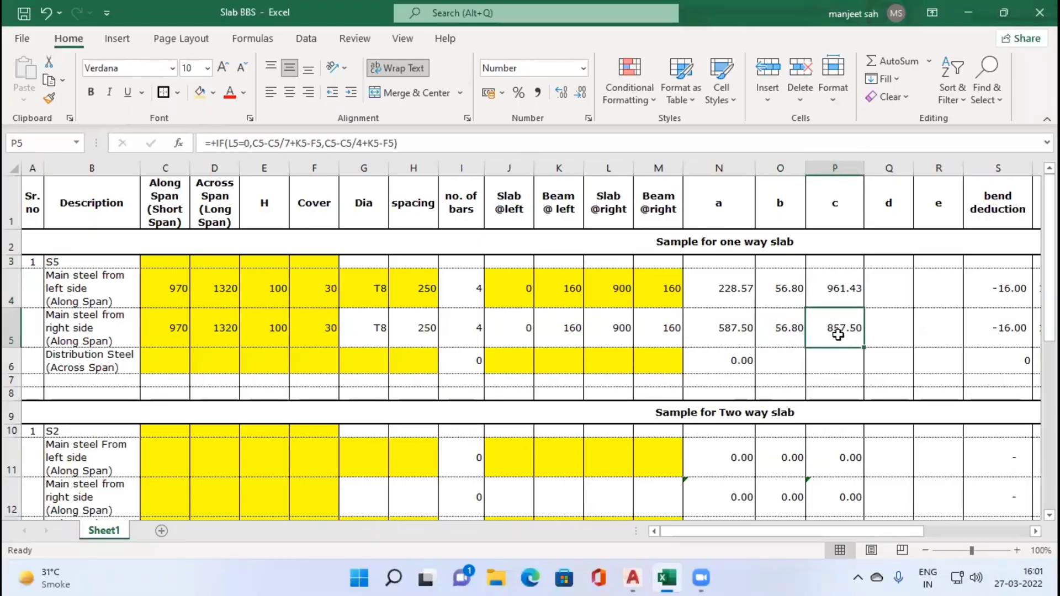
Inspect the a, b and c formulas across N4:P5.
click(742, 333)
click(784, 330)
click(834, 328)
click(839, 291)
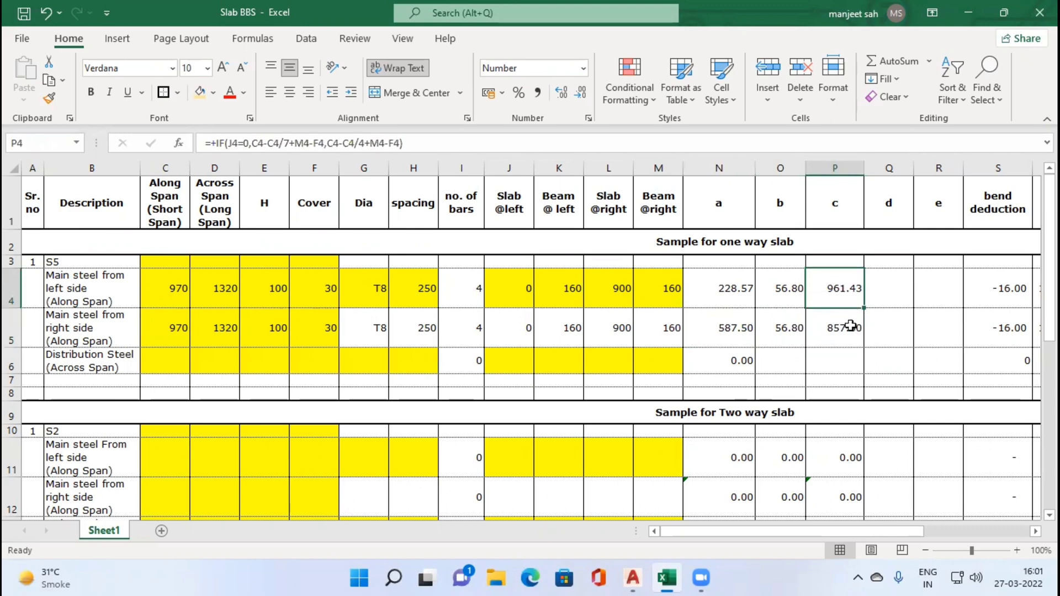
click(849, 328)
click(787, 329)
click(697, 332)
click(723, 291)
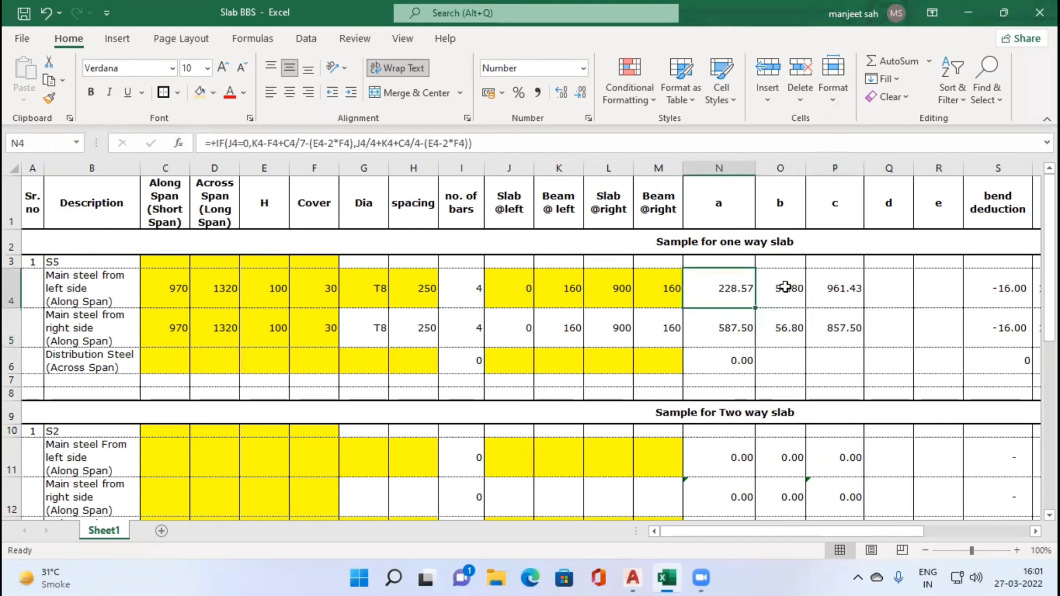
click(785, 287)
click(834, 288)
click(837, 331)
click(792, 338)
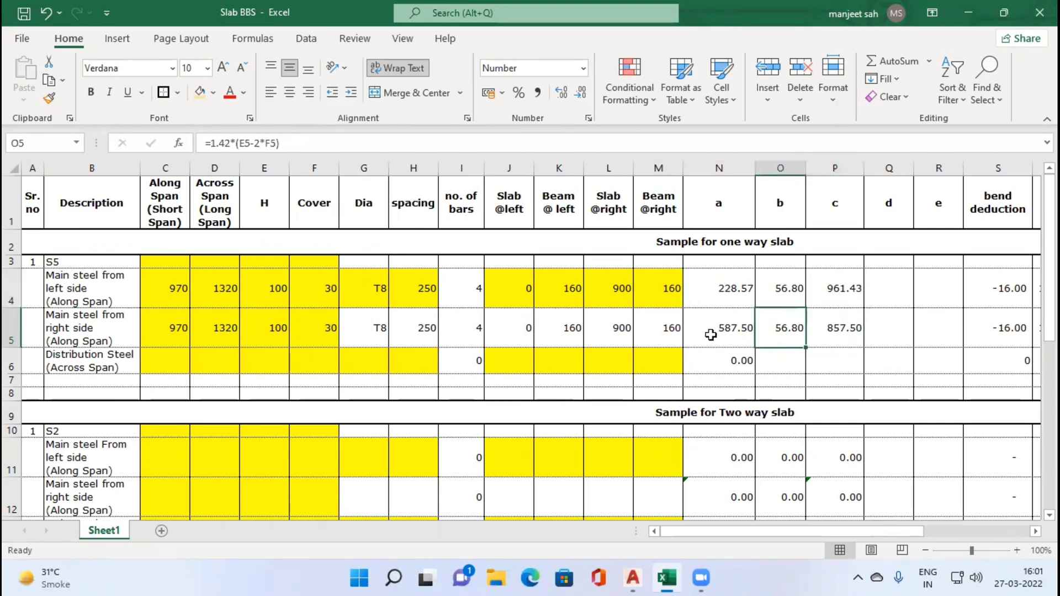
click(711, 334)
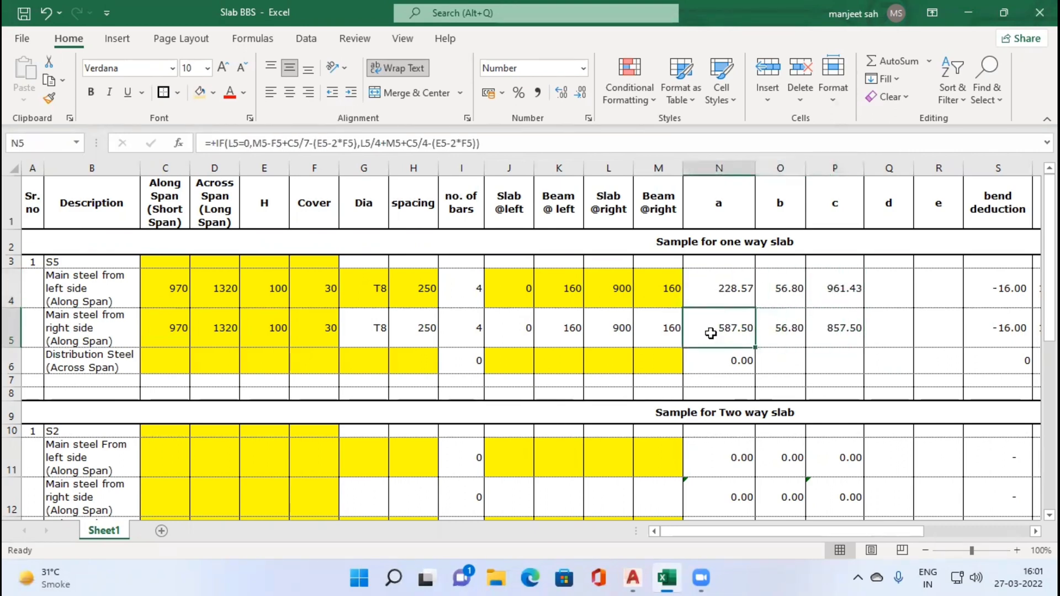
click(721, 241)
click(722, 283)
click(722, 332)
Scroll down to the first slab S2 row and review its Dia cell and S2 label.
scroll(721, 331, down, 1)
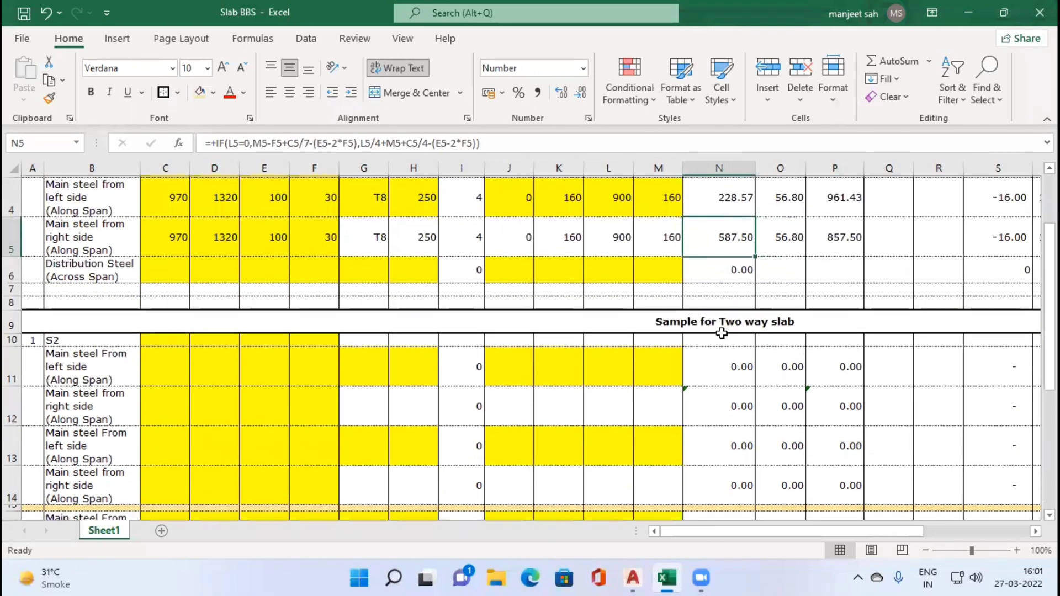
click(731, 319)
click(725, 353)
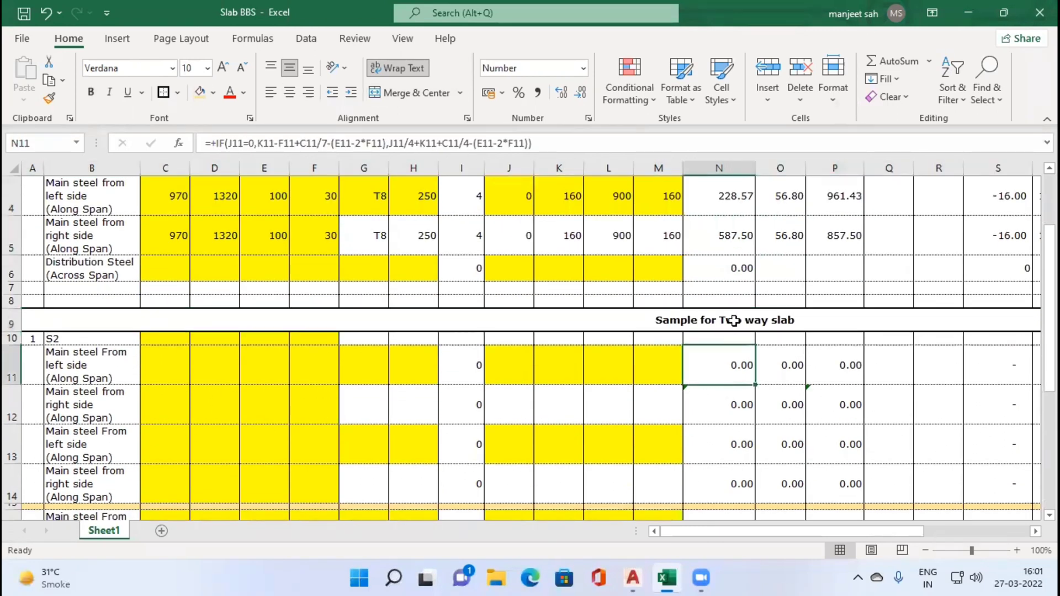
click(590, 359)
click(508, 362)
click(462, 362)
click(385, 365)
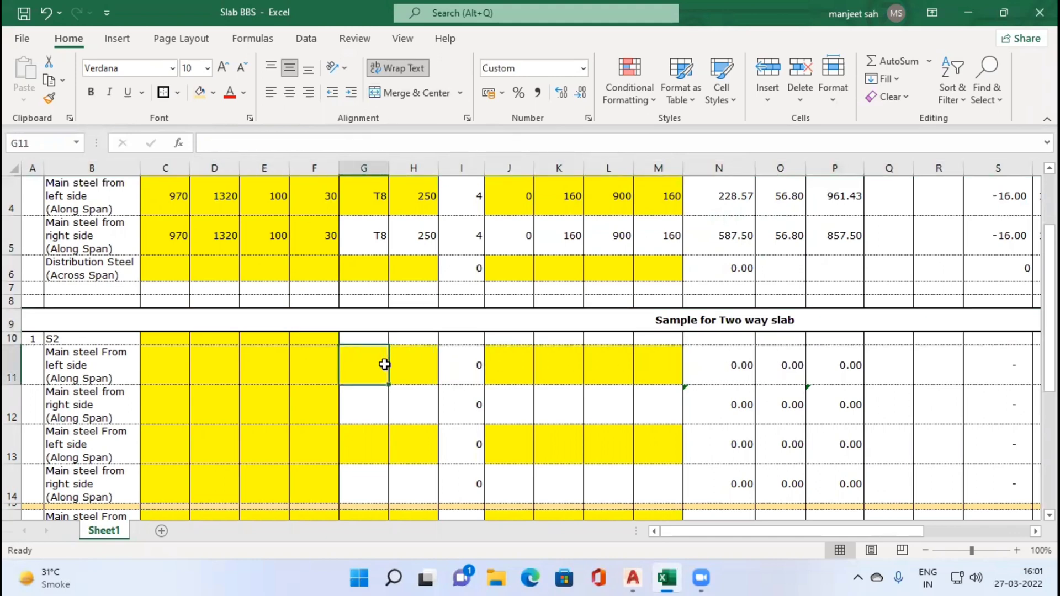
click(81, 338)
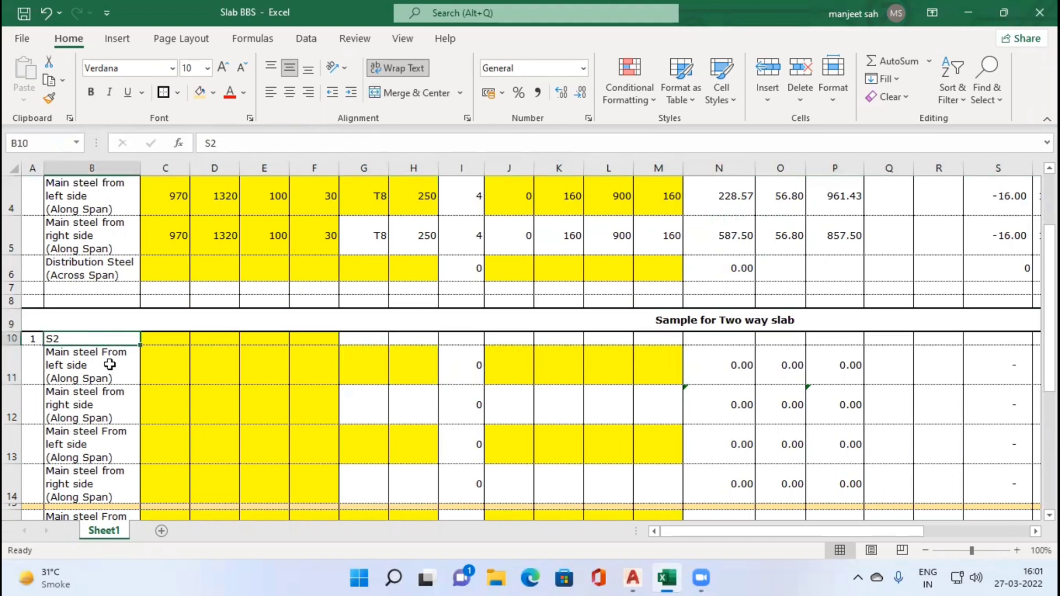
key(alt+Tab)
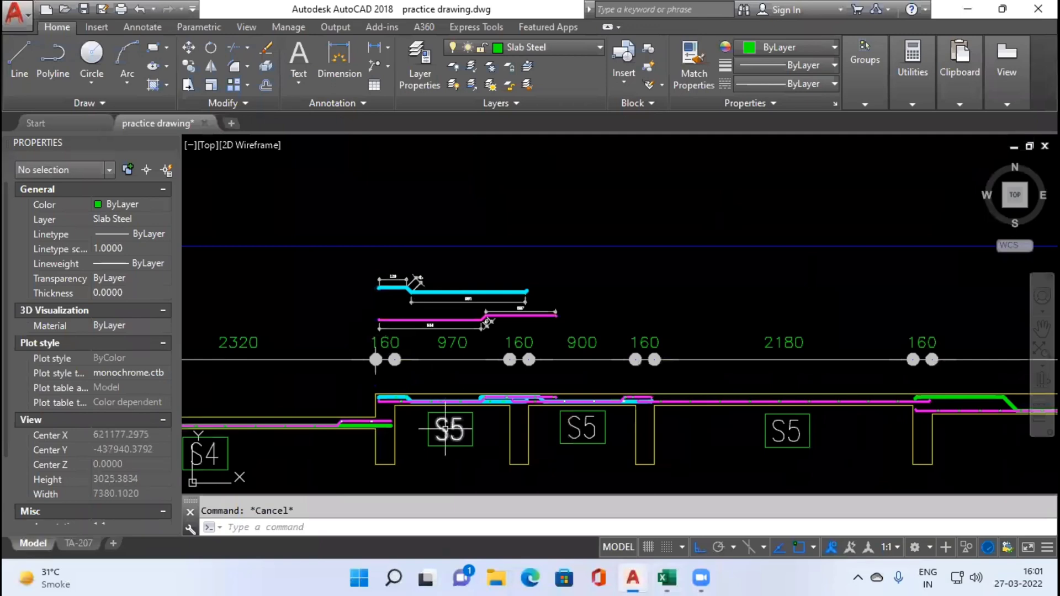
Centre the plan on slab S2, showing its lower 1060 and 1710 dimensions and upper edge.
scroll(445, 429, down, 5)
scroll(619, 475, up, 5)
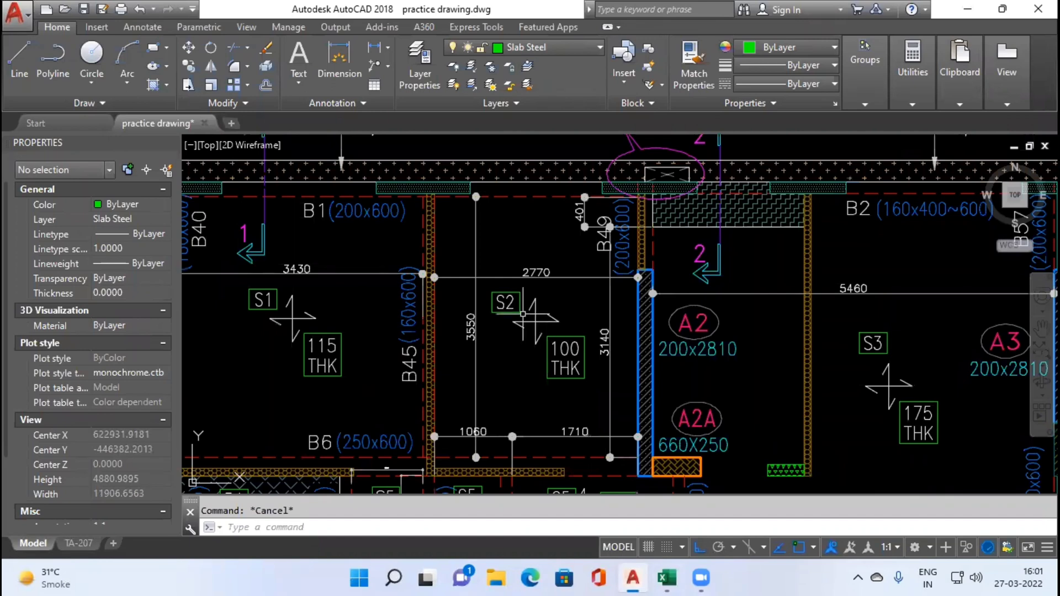
scroll(526, 311, up, 2)
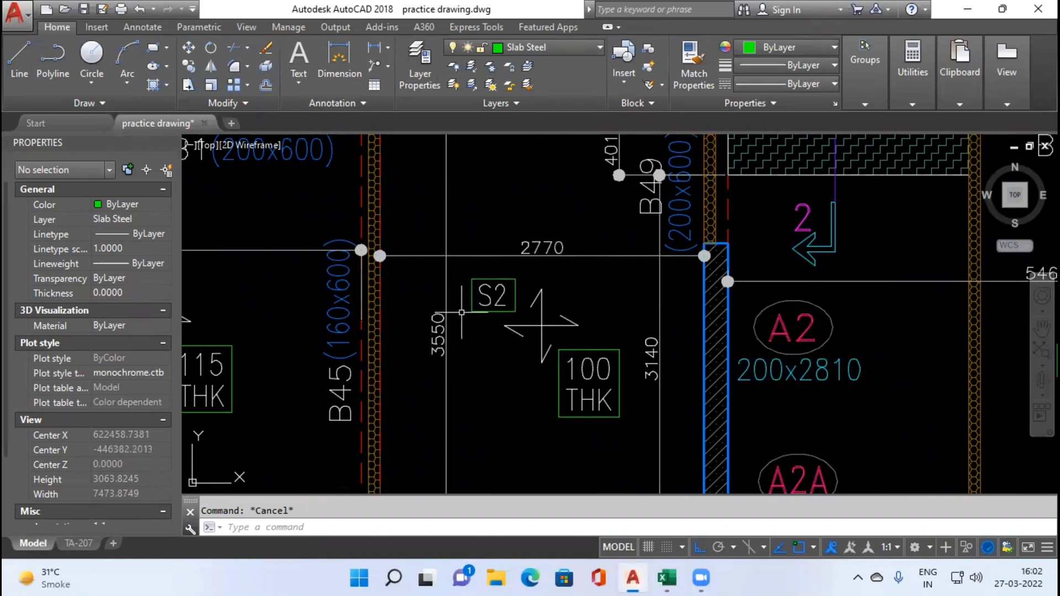
drag(461, 313, 452, 343)
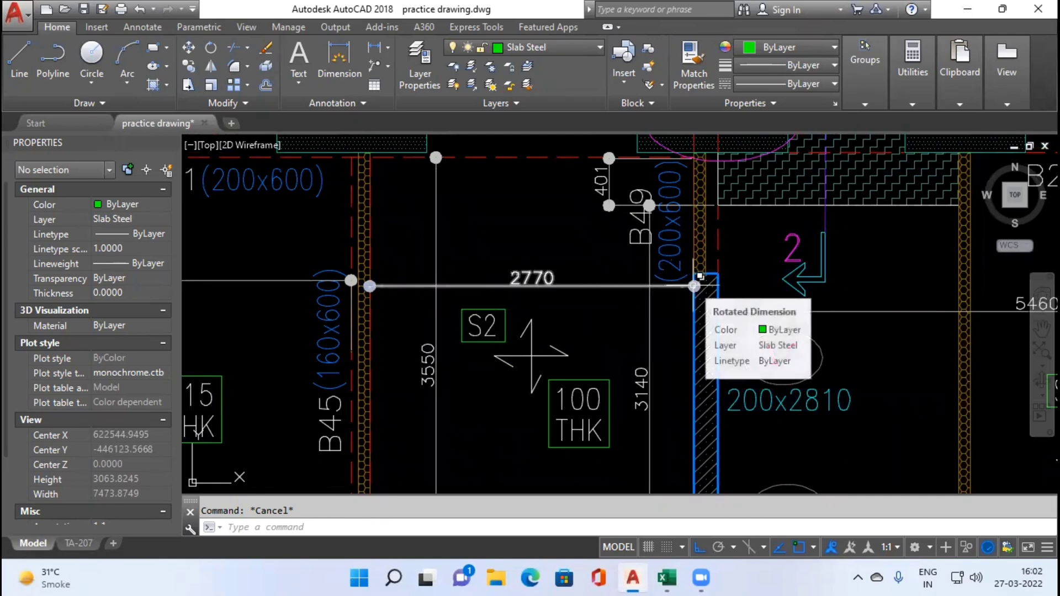
drag(459, 440, 454, 368)
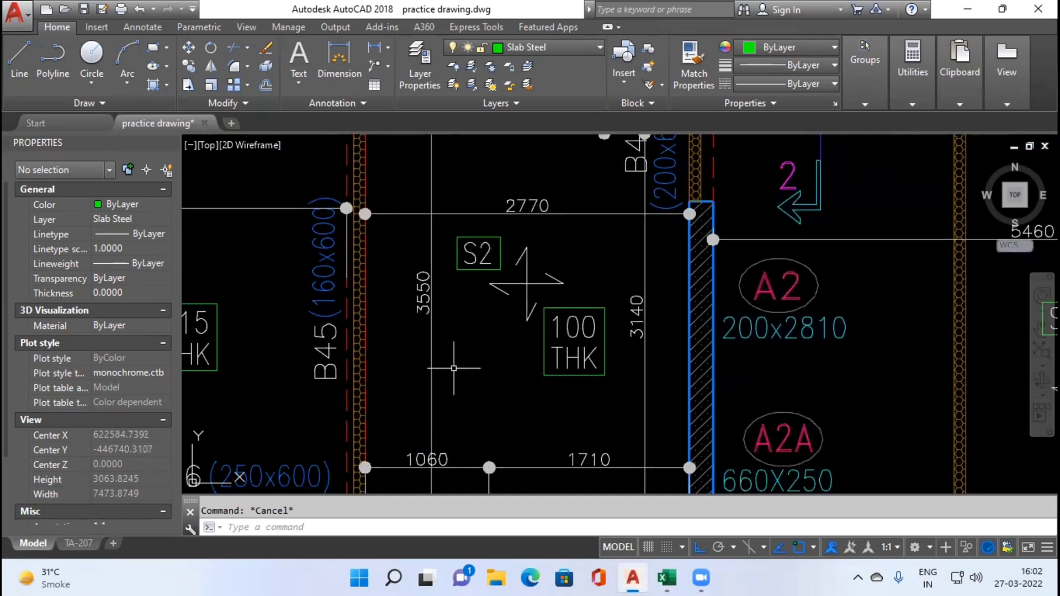
scroll(454, 368, down, 2)
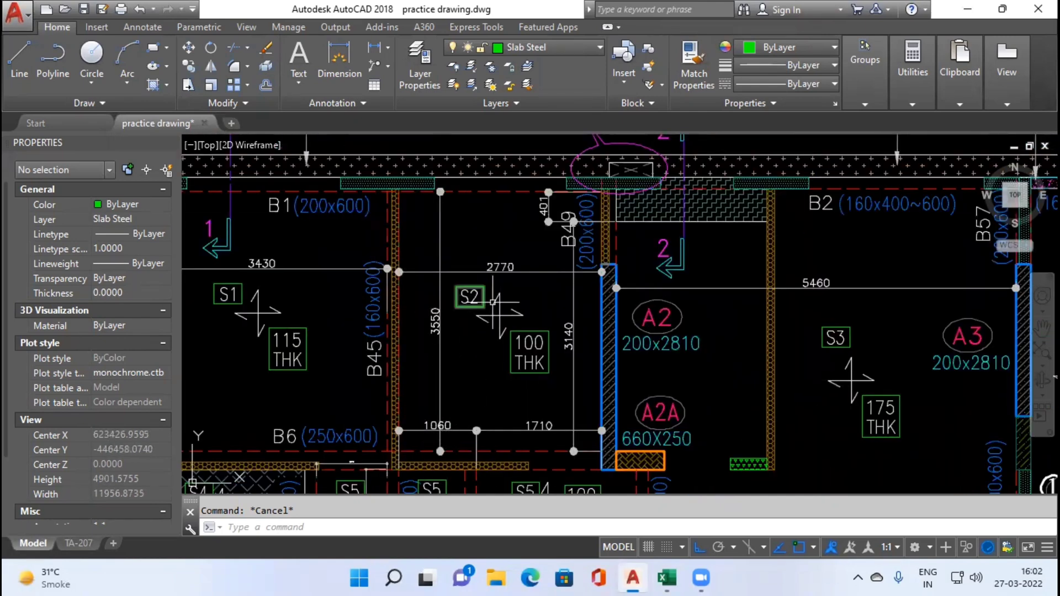
scroll(500, 298, up, 2)
mouse_move(510, 218)
mouse_down()
mouse_move(504, 259)
mouse_move(470, 256)
mouse_move(449, 278)
mouse_up()
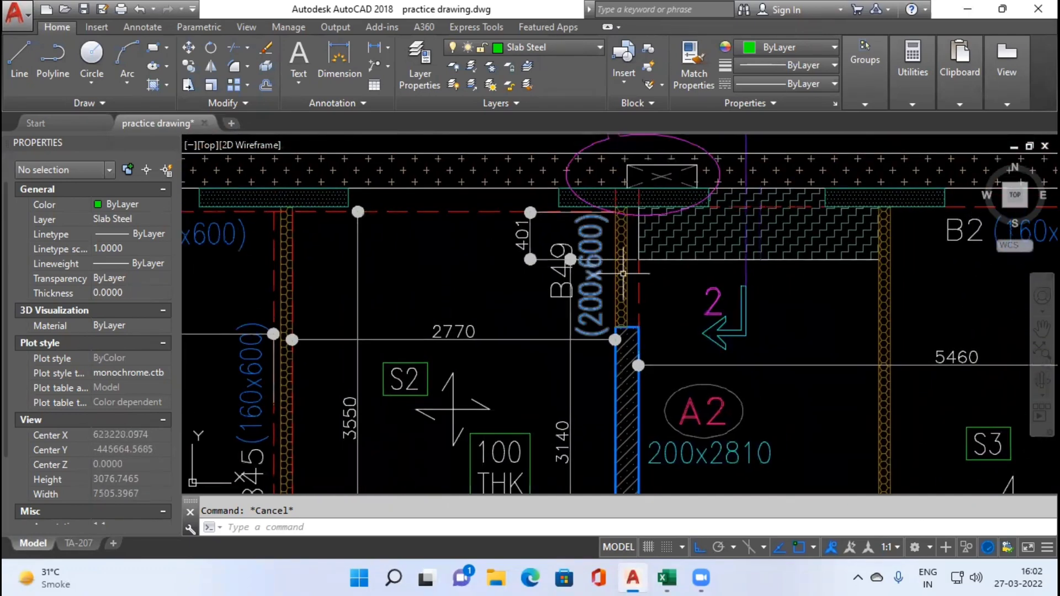
Select the ZIGZAG hatch above S2, clear it, and zoom in on the 401 dimension.
click(686, 235)
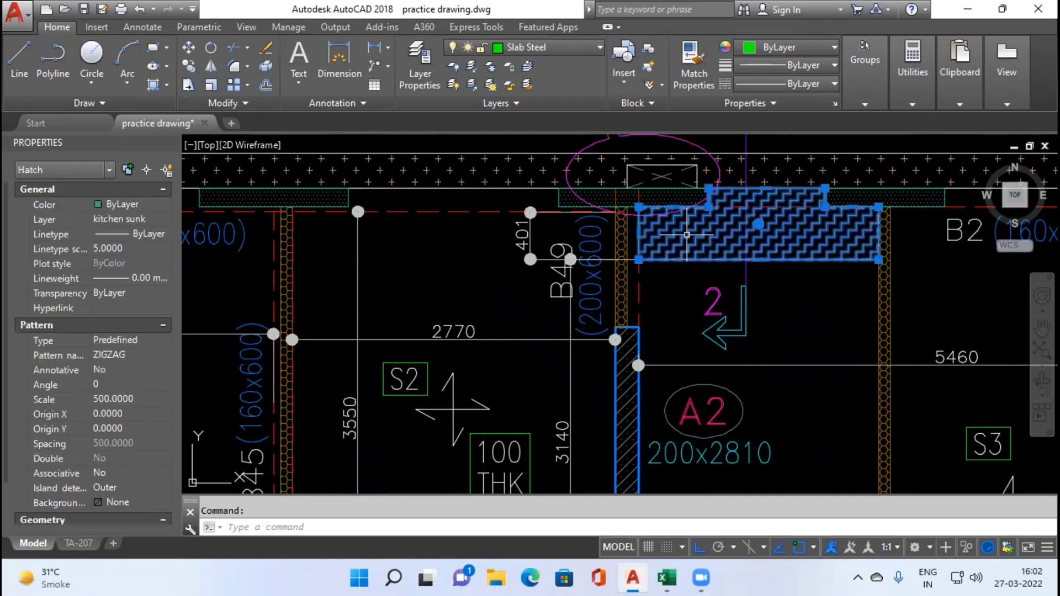
key(Escape)
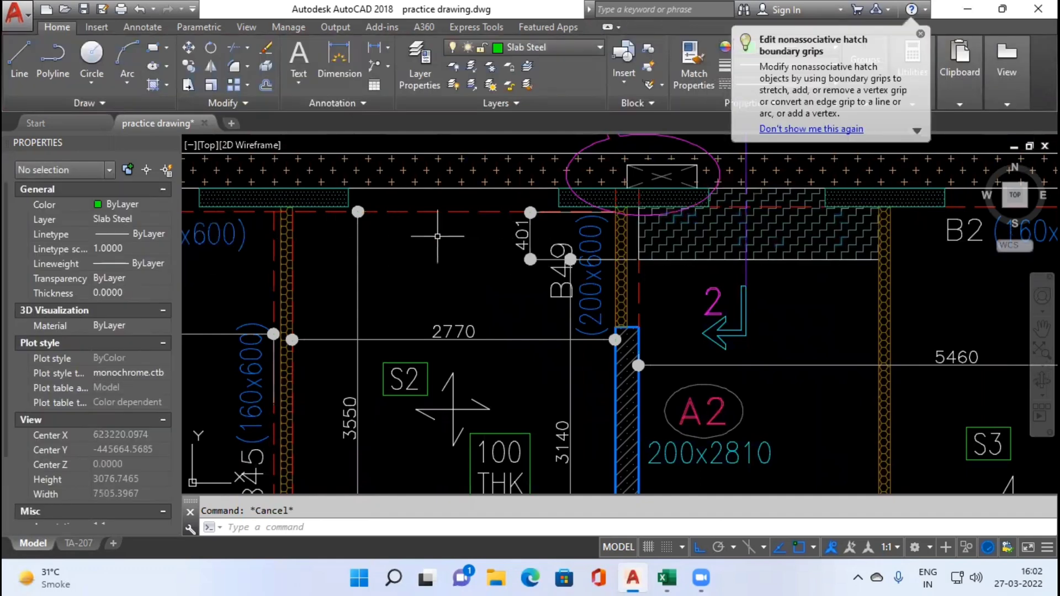
scroll(744, 234, down, 2)
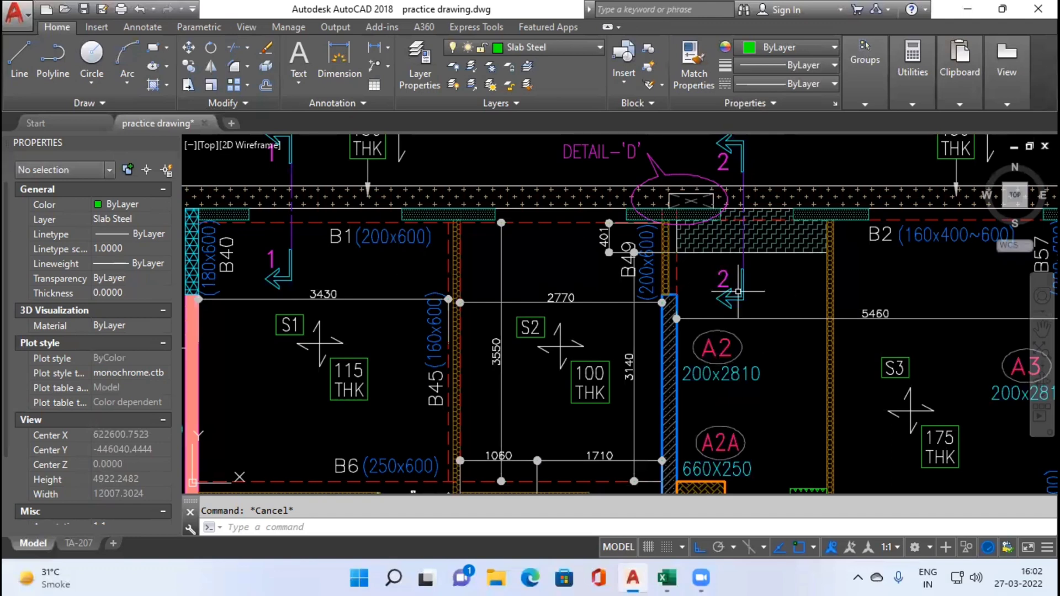
drag(544, 267, 541, 327)
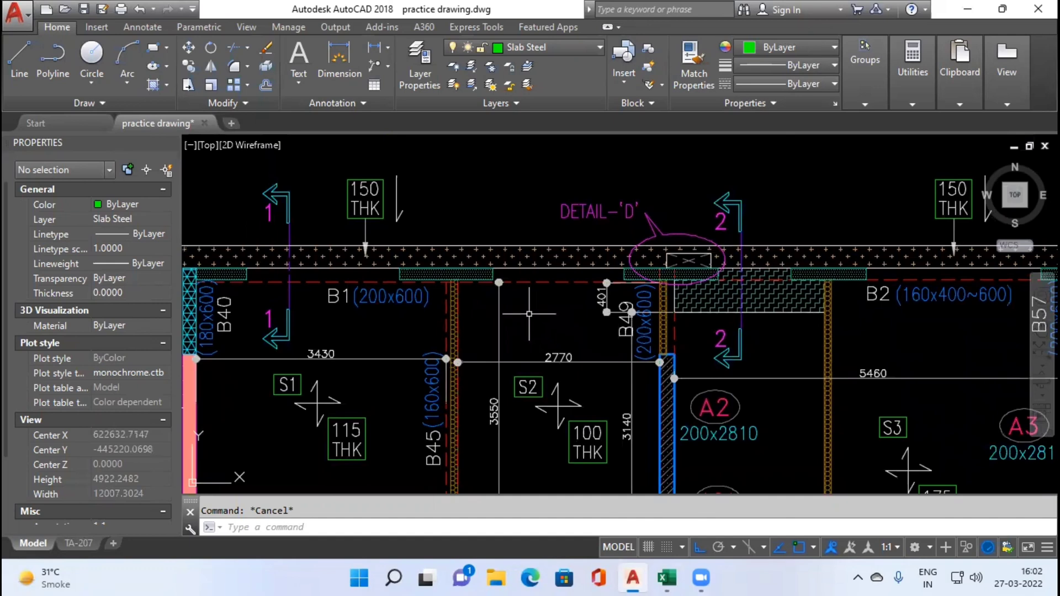
scroll(529, 313, up, 2)
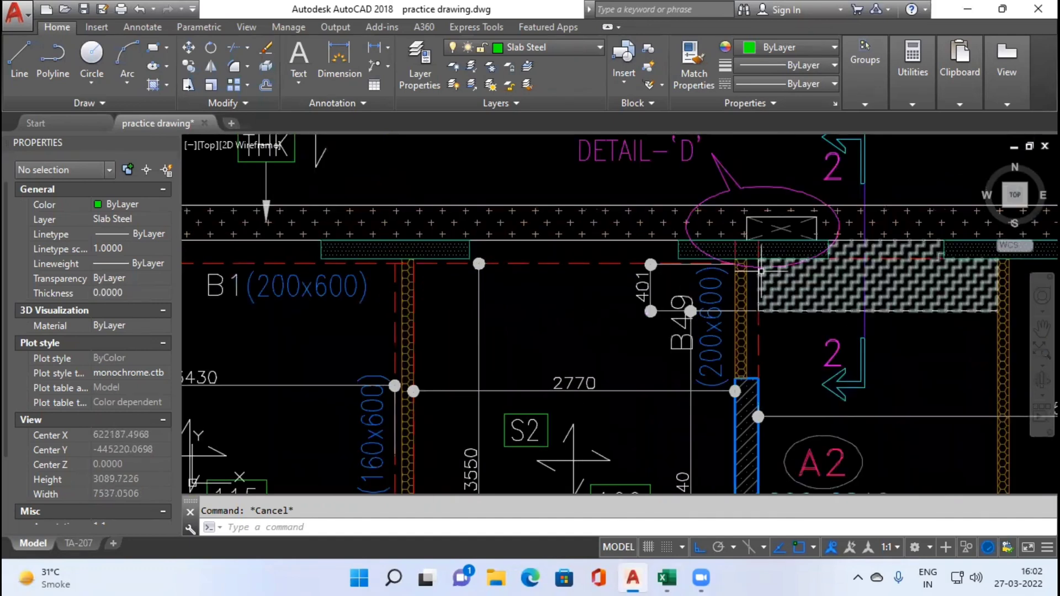
scroll(694, 289, up, 2)
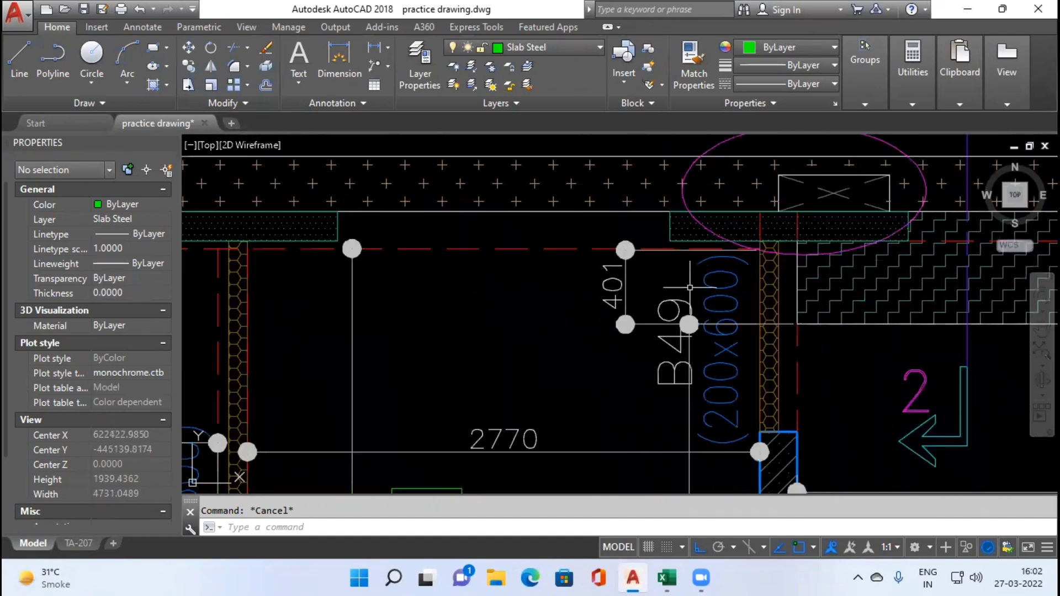
click(631, 290)
scroll(796, 246, up, 2)
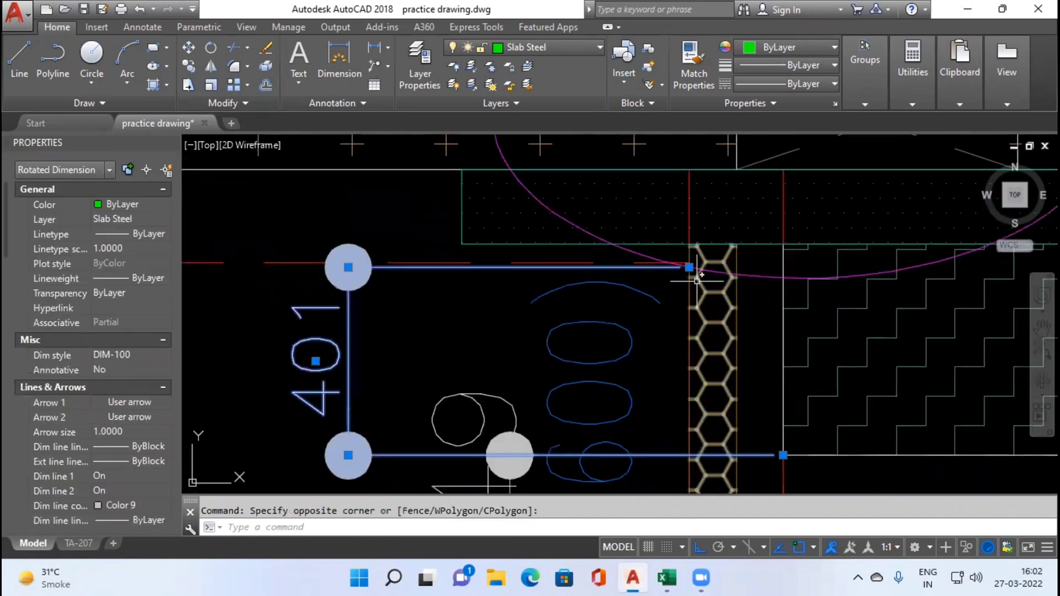
click(689, 267)
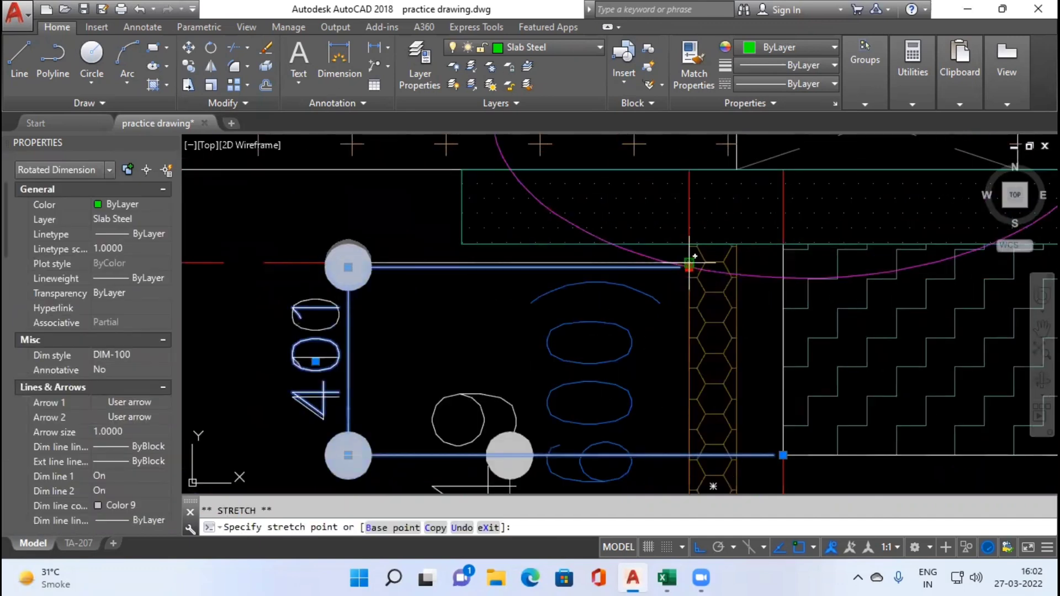
click(690, 262)
key(Escape)
scroll(522, 326, down, 4)
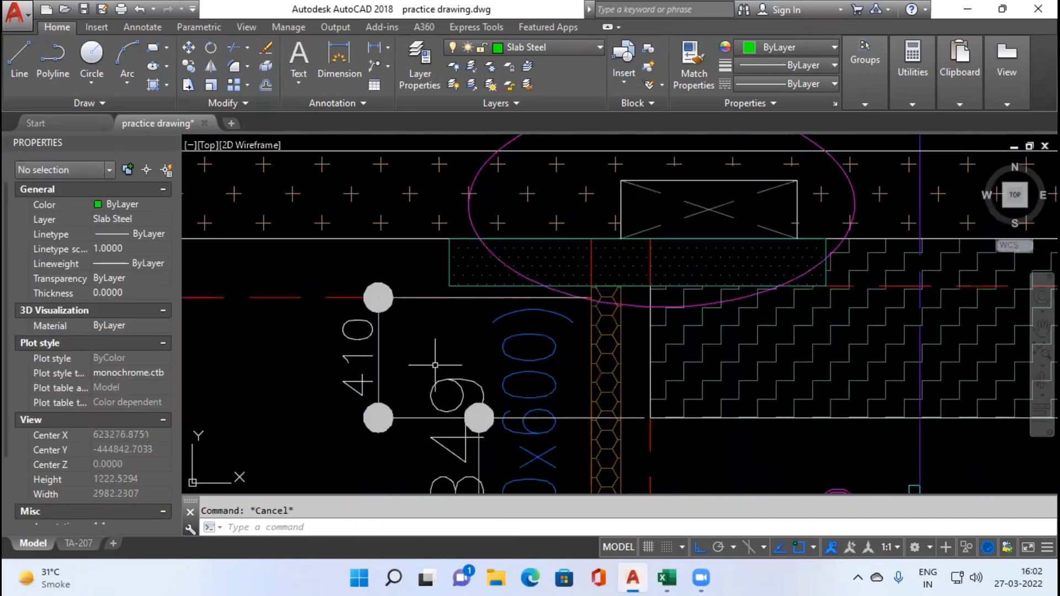
scroll(522, 327, down, 2)
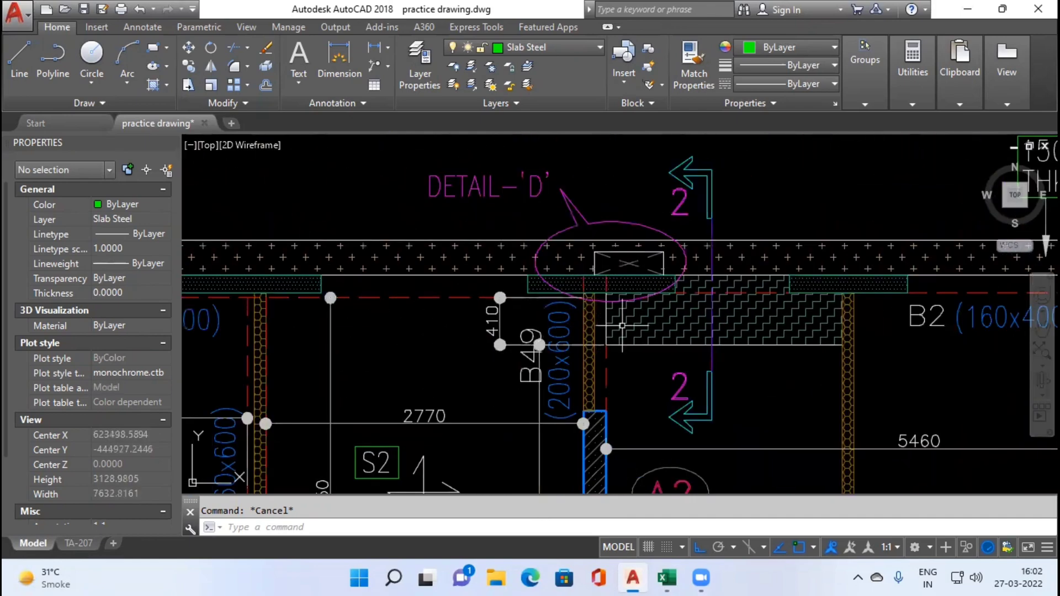
scroll(623, 325, down, 2)
drag(598, 402, 630, 303)
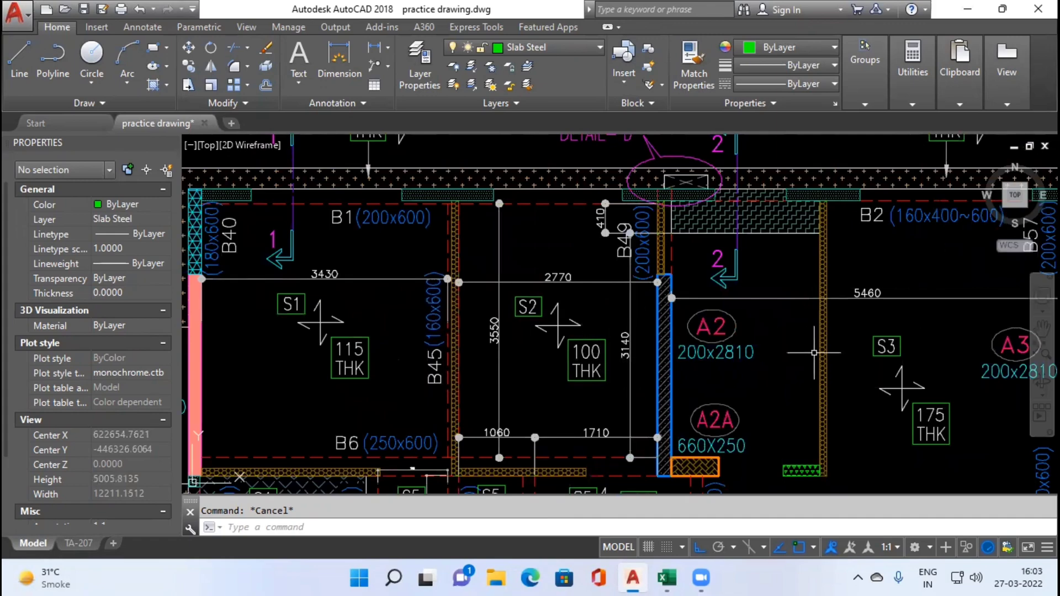
View slabs S4 and S5 below beam B6, then centre on the 1060 and 1710 dimensions.
drag(572, 421, 569, 314)
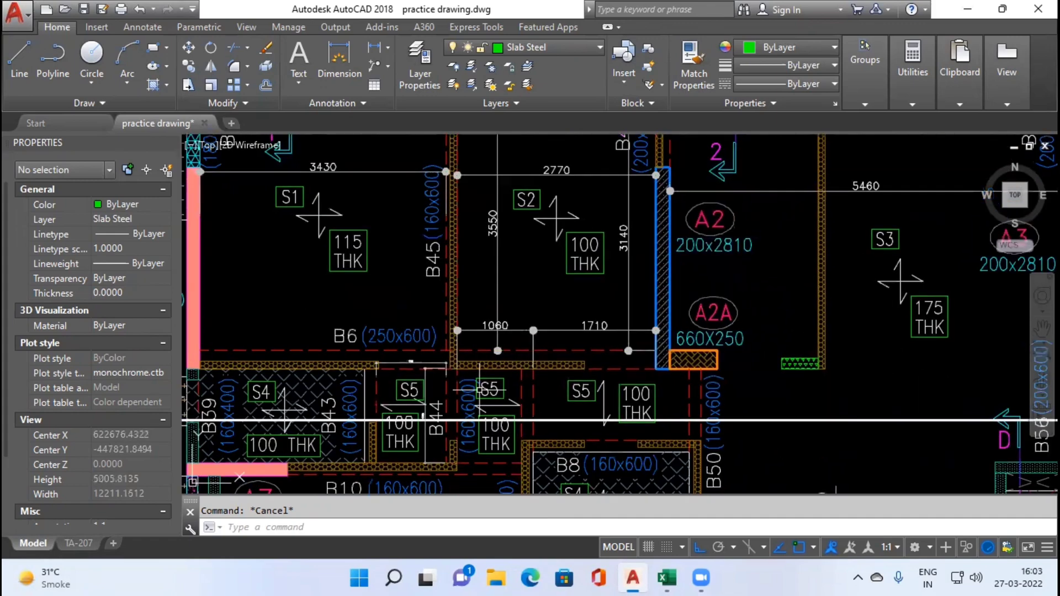
scroll(479, 391, up, 2)
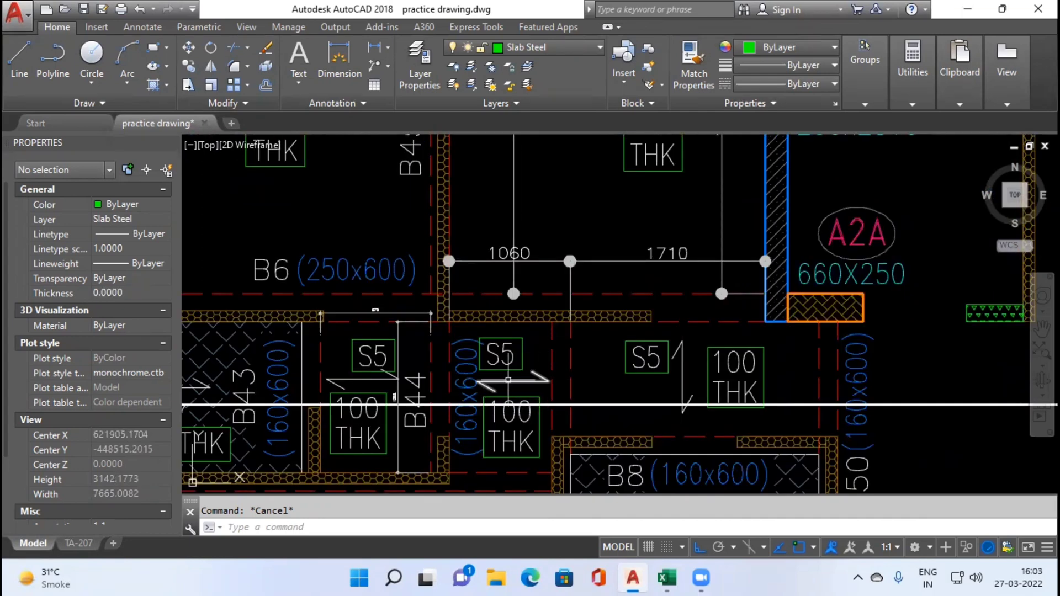
scroll(509, 380, down, 2)
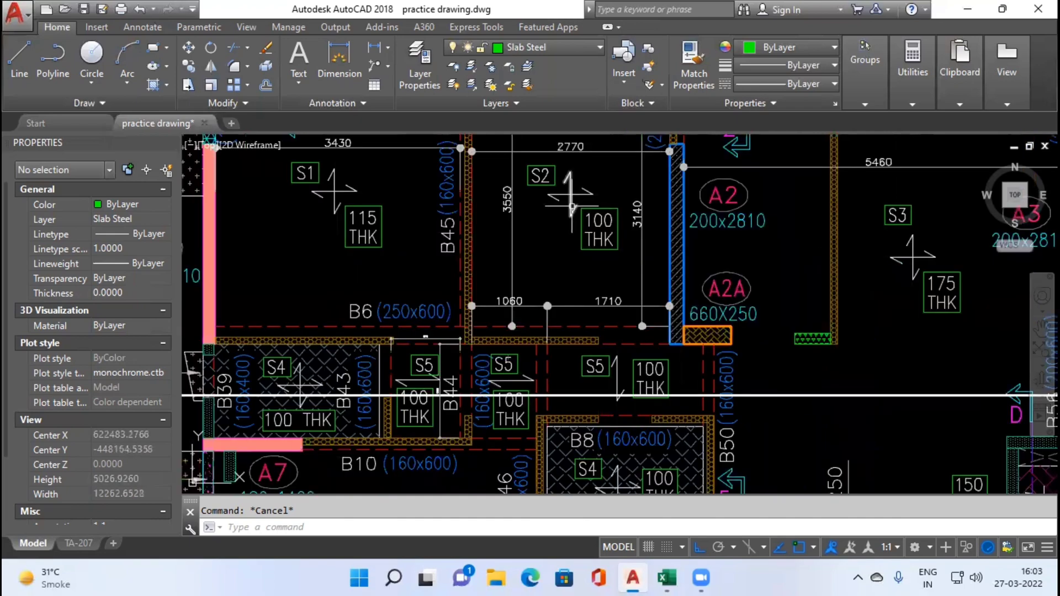
scroll(484, 347, up, 4)
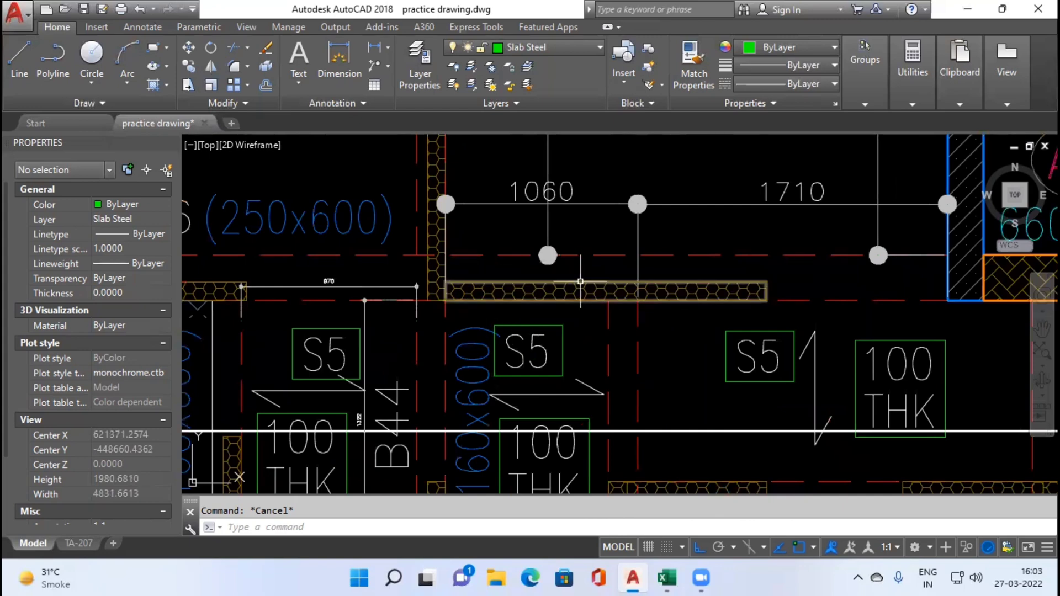
scroll(581, 278, down, 2)
drag(745, 343, 563, 353)
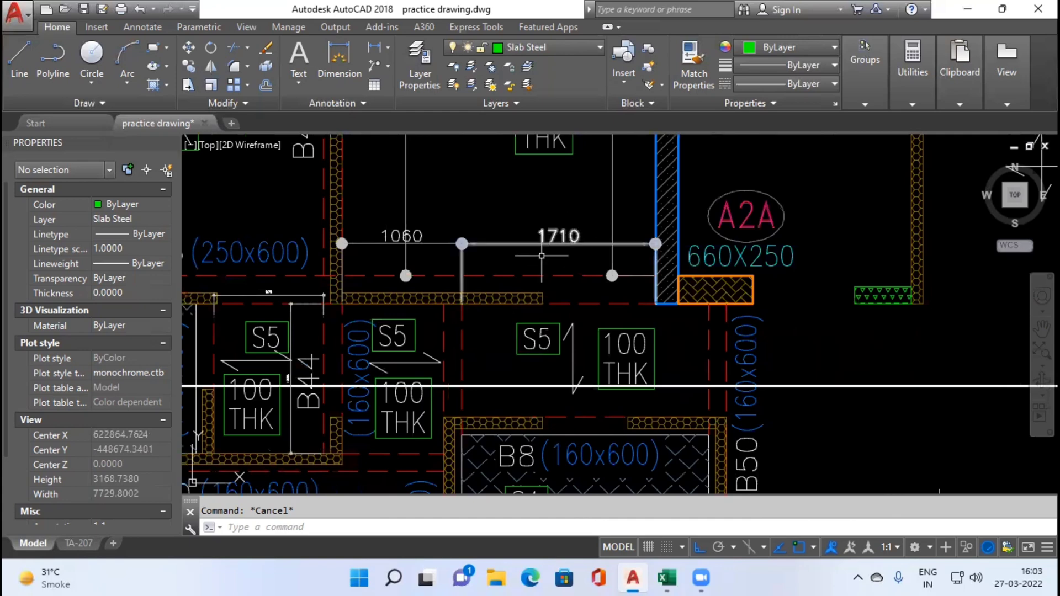
scroll(542, 256, down, 2)
Bring slabs S1, S2, S3 and top beams B1, B2 into view, then return to Excel.
drag(543, 221, 543, 242)
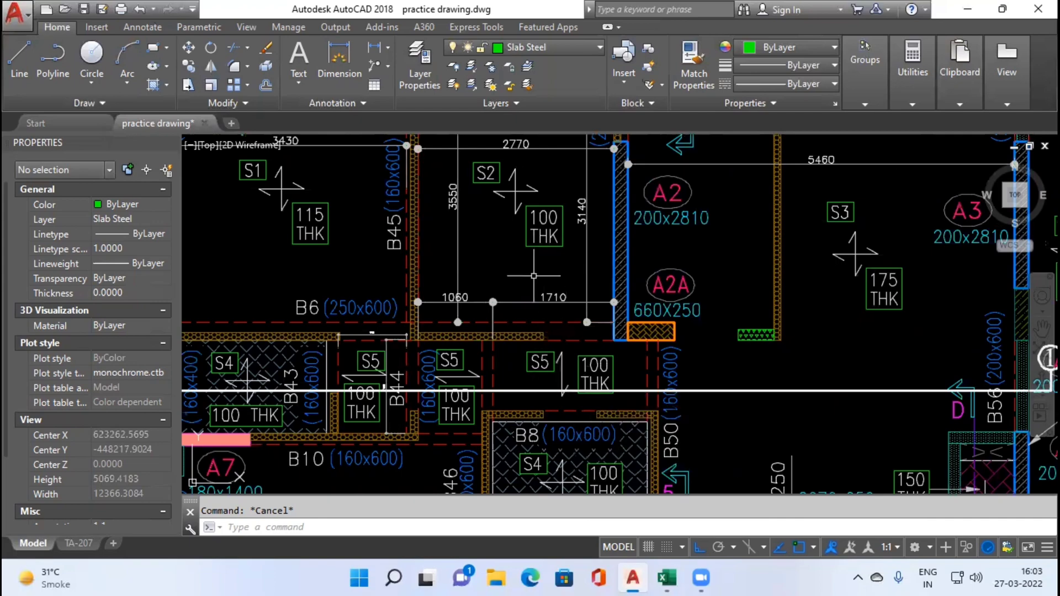
drag(534, 269, 534, 322)
drag(508, 202, 508, 259)
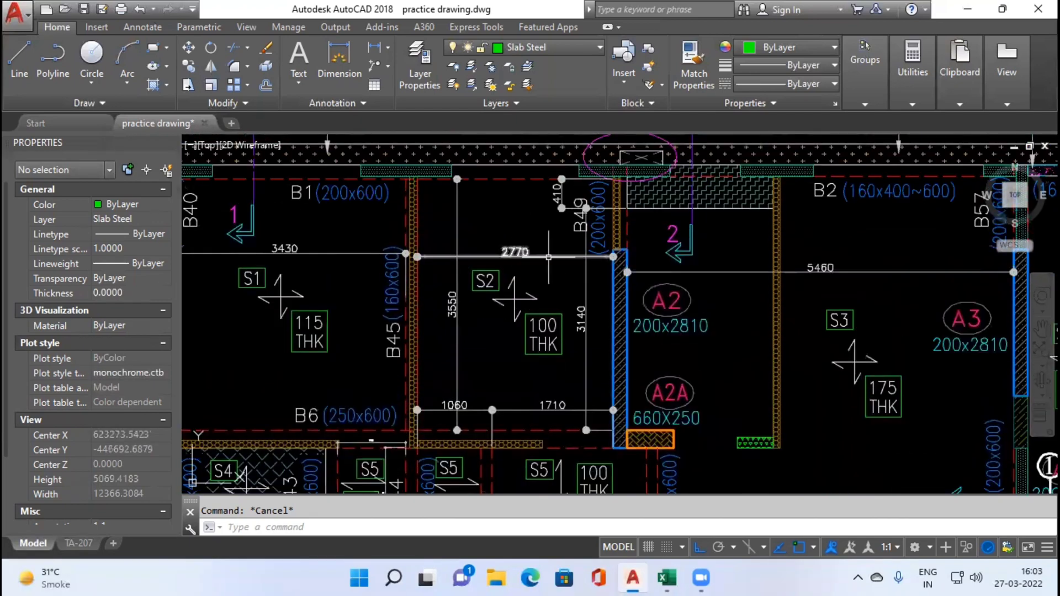
scroll(509, 258, up, 2)
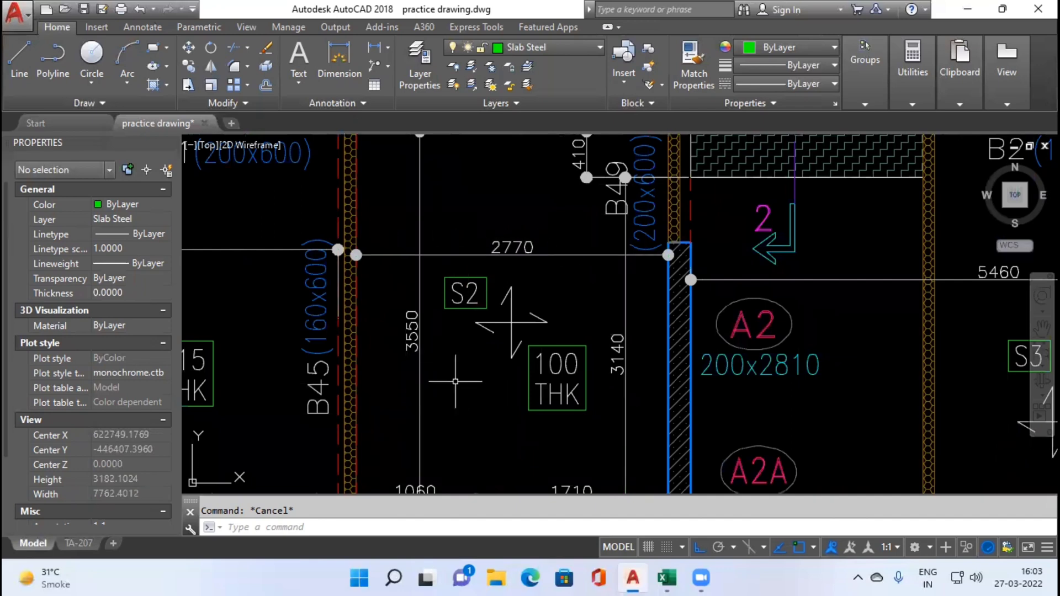
key(alt+Tab)
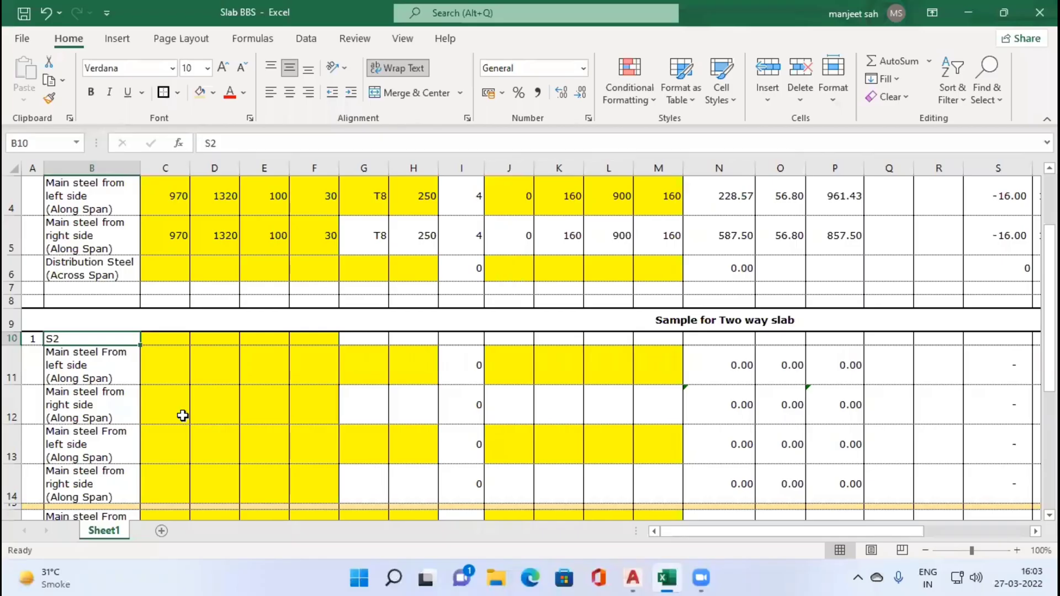
Freeze the heading row by applying Freeze Panes at cell A2.
click(162, 363)
scroll(160, 358, up, 1)
click(41, 251)
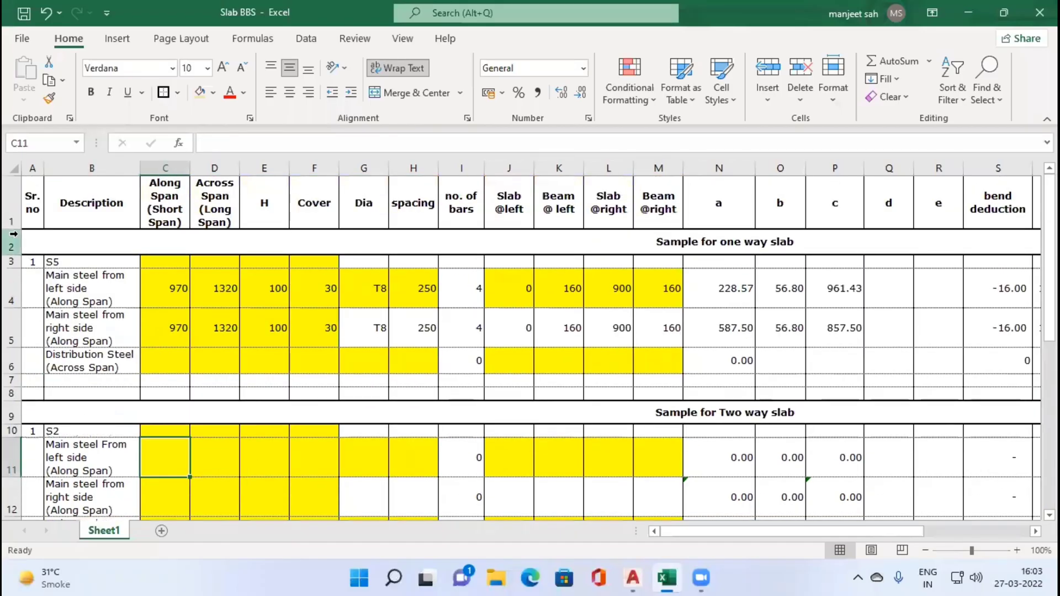
click(401, 45)
click(526, 88)
click(557, 127)
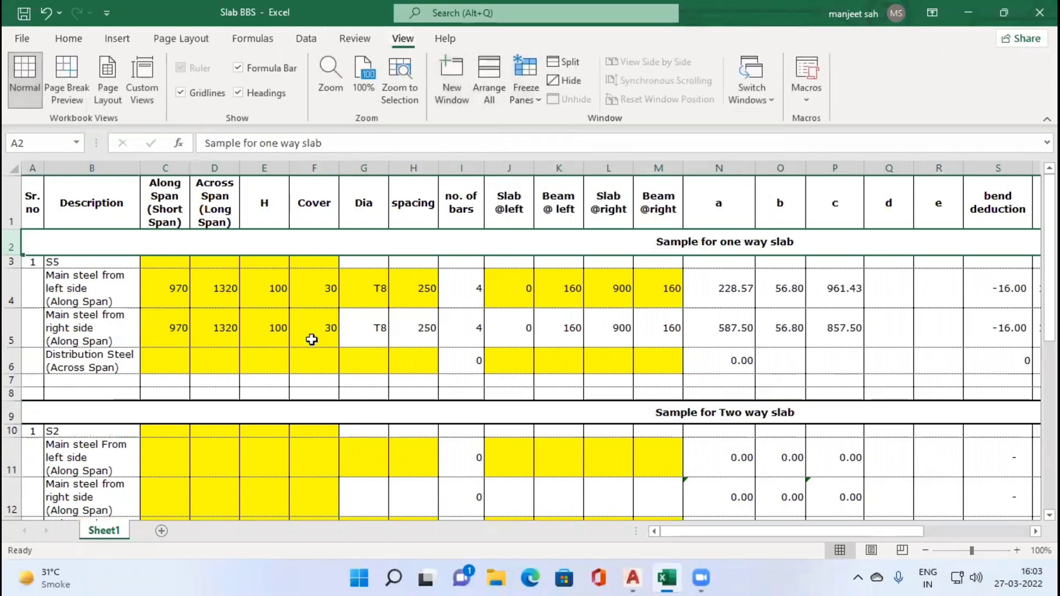
Scroll to slab S2's rows, select B11, and check the drawing for the span.
scroll(312, 339, down, 2)
click(98, 301)
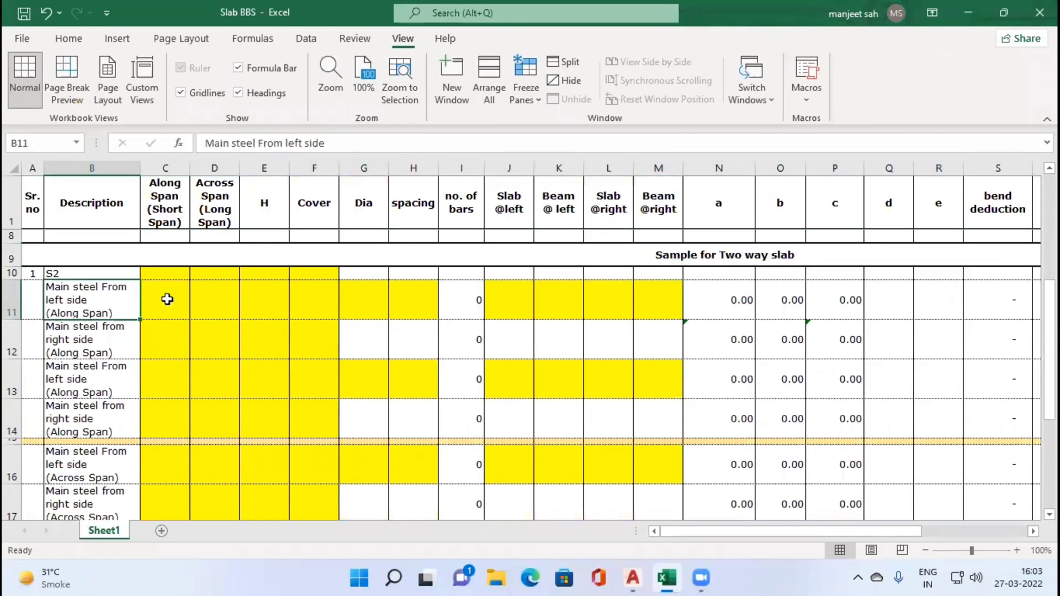
click(170, 274)
click(93, 312)
key(alt+Tab)
scroll(386, 304, down, 5)
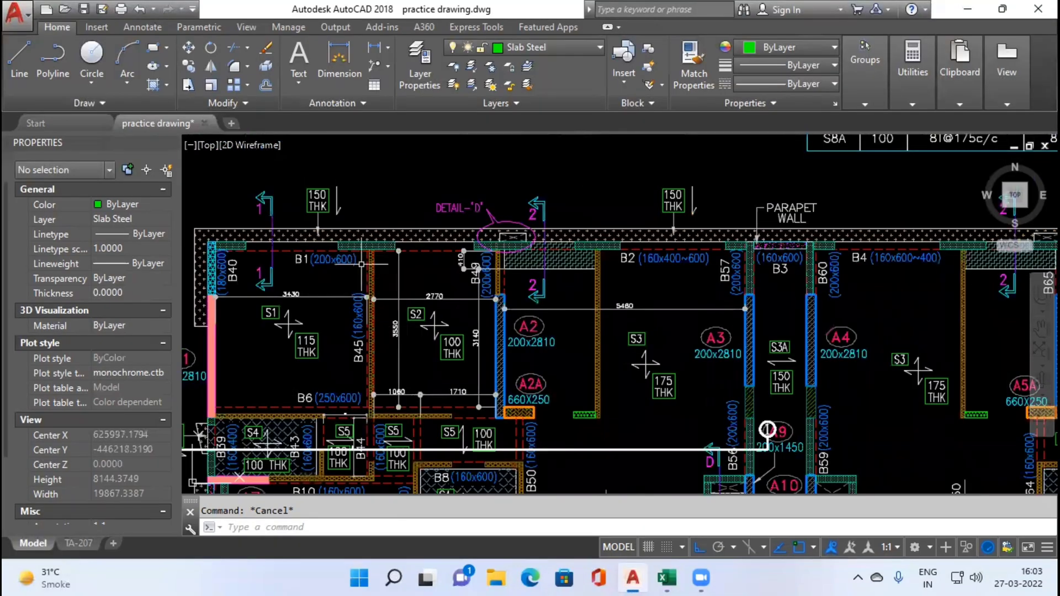
scroll(424, 290, up, 2)
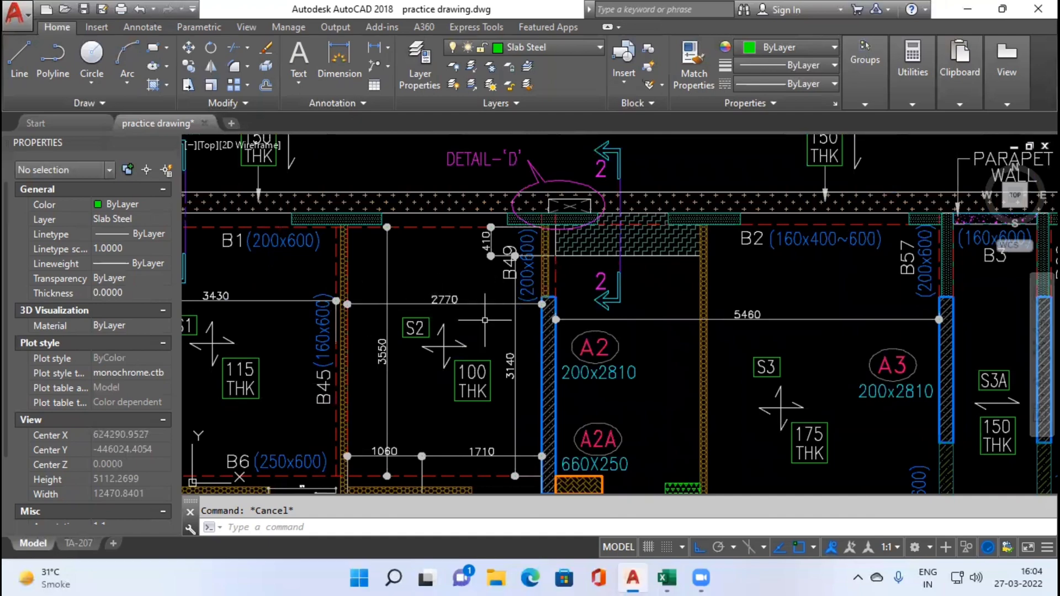
key(alt+Tab)
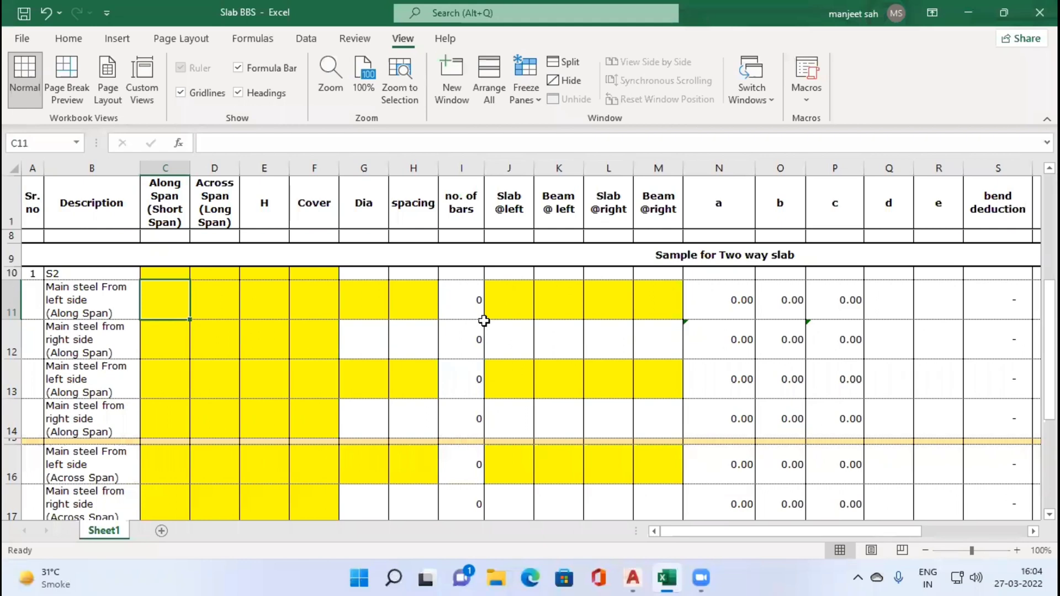
Enter S2's row 11 along span 2770 and across span 410, read from the drawing.
text(2)
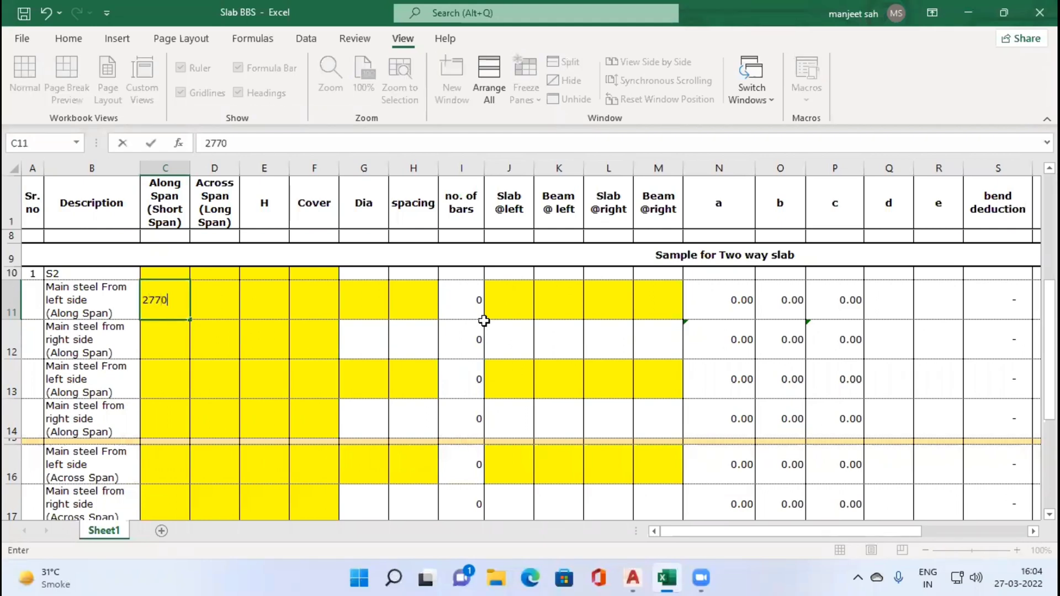
text(770)
key(Tab)
key(alt+Tab)
scroll(521, 265, up, 3)
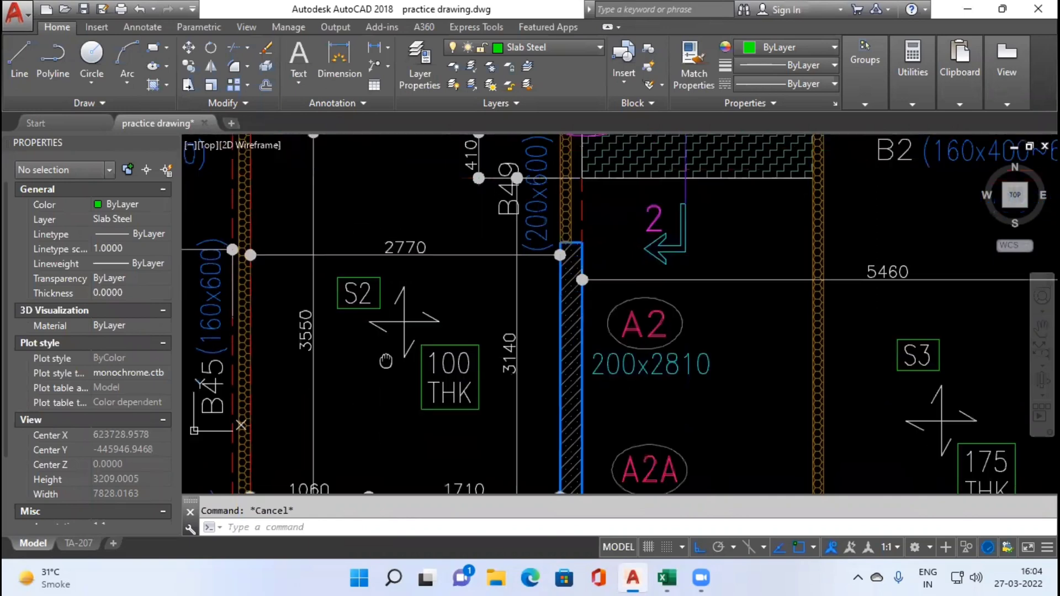
drag(382, 430, 384, 369)
drag(398, 199, 386, 270)
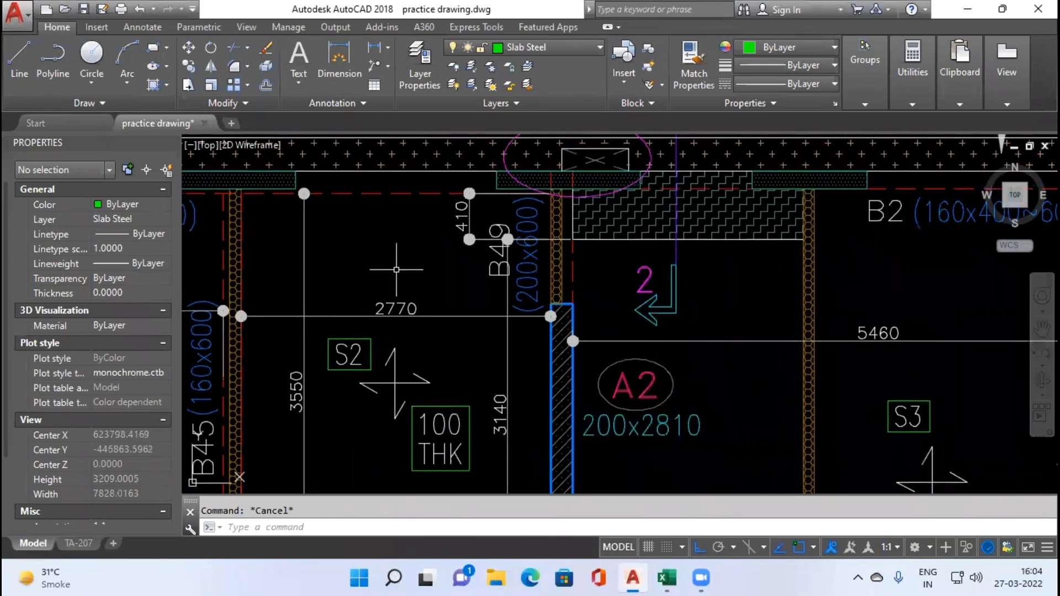
key(alt+Tab)
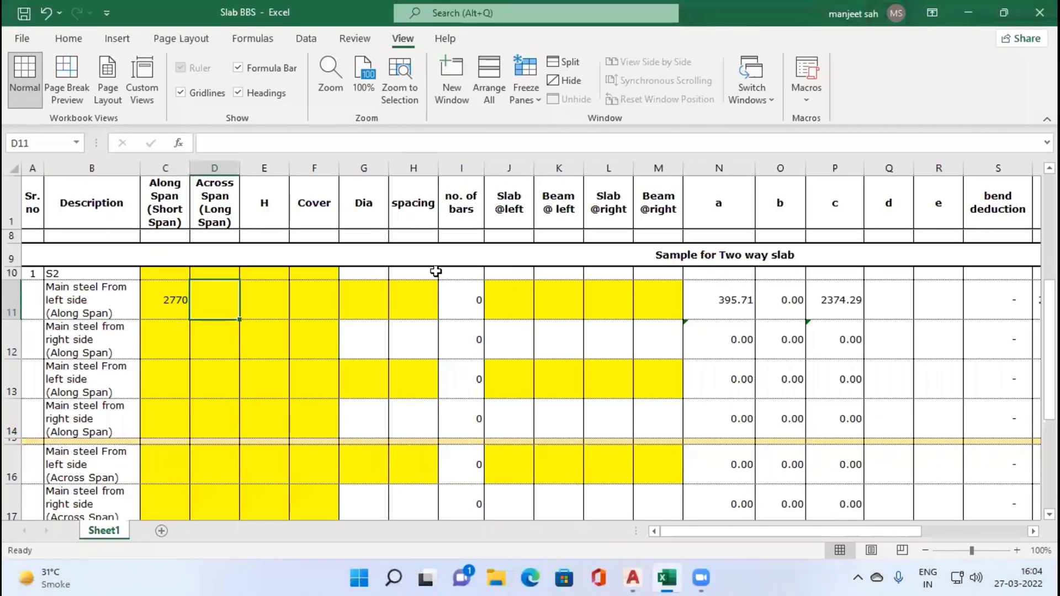
text(410)
key(Tab)
Enter slab thickness 100 and cover 30 for row 11.
key(alt+Tab)
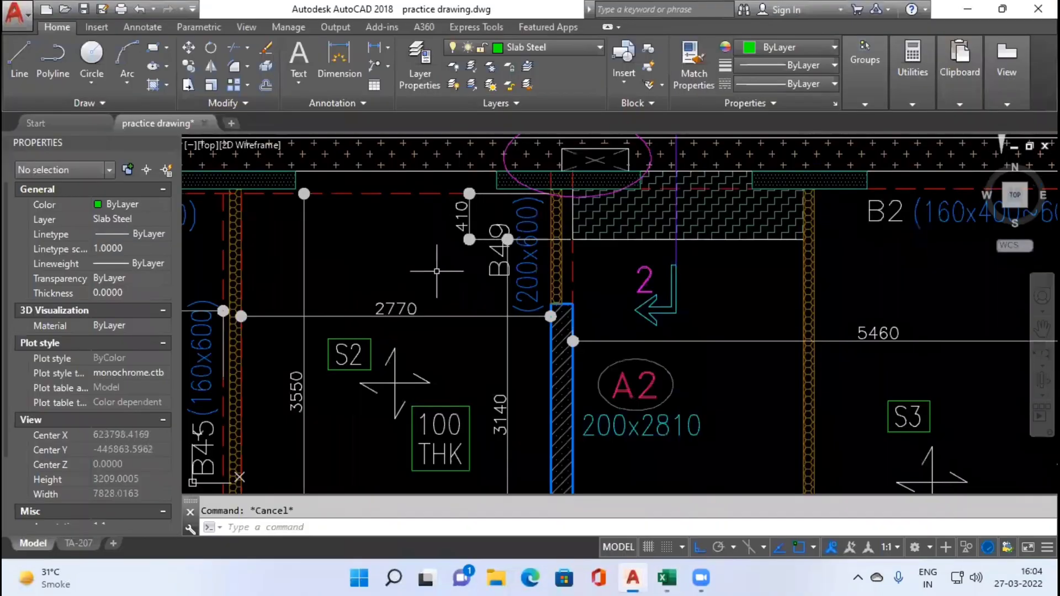
key(alt+Tab)
text(10)
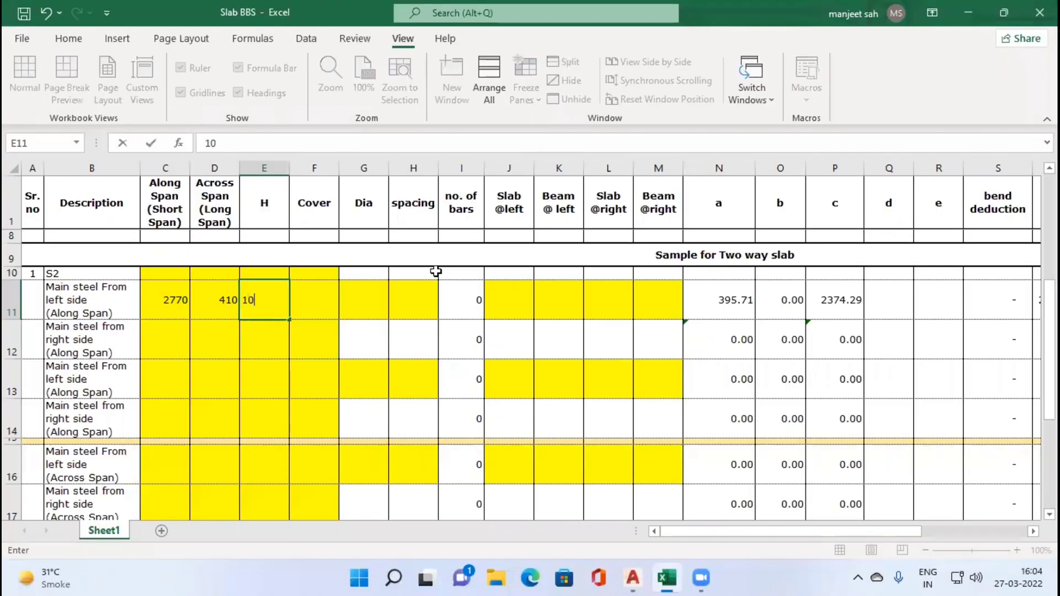
key(Tab)
text(3)
key(Tab)
Enter T8 bars at 175 spacing from the slab schedule, moving on to Slab@left.
key(alt+Tab)
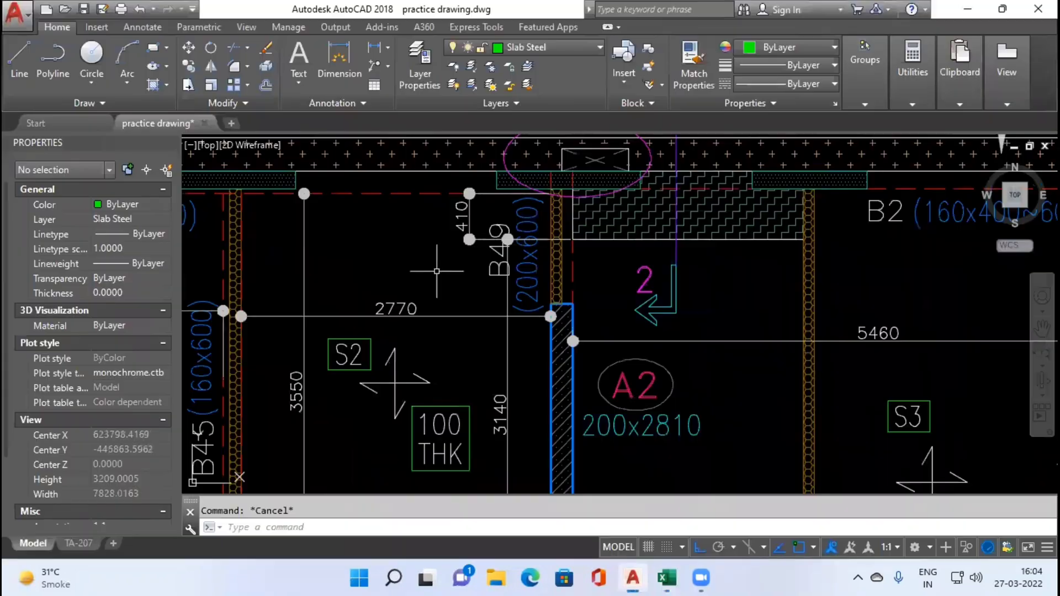
scroll(437, 272, down, 2)
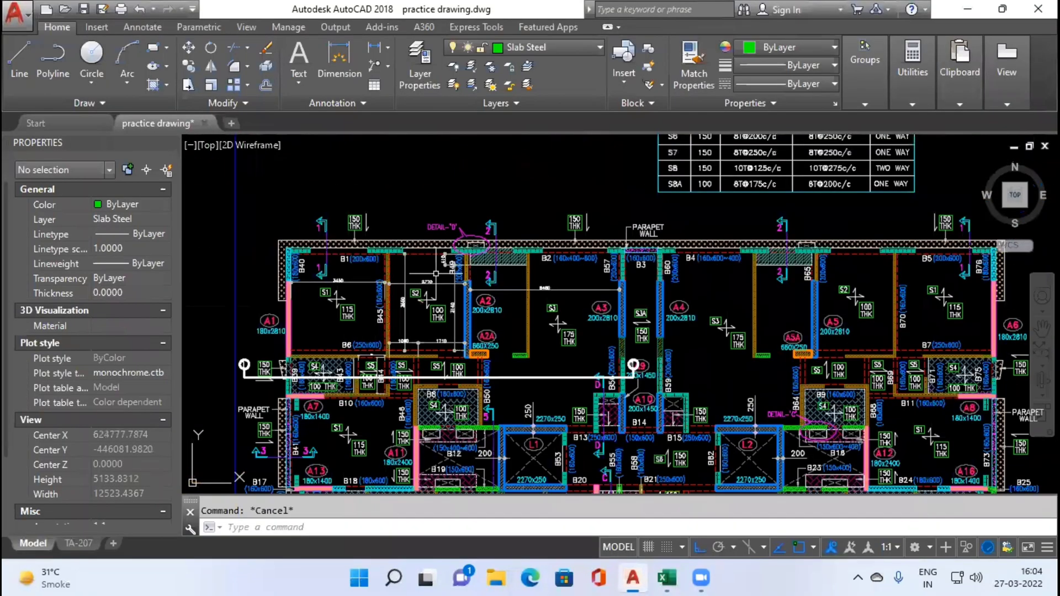
scroll(735, 304, up, 3)
scroll(735, 304, up, 1)
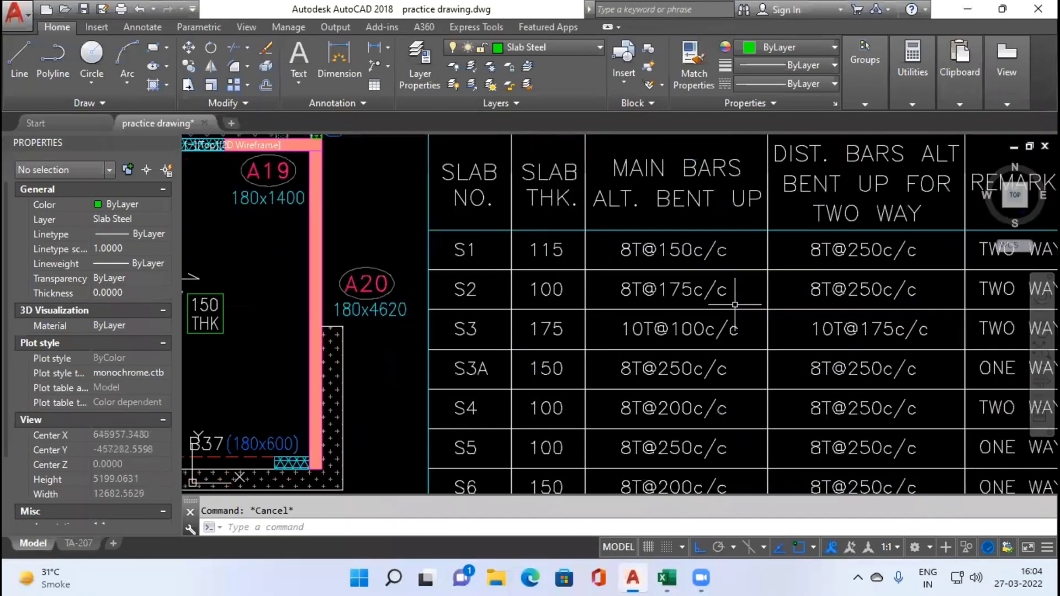
drag(735, 304, 669, 307)
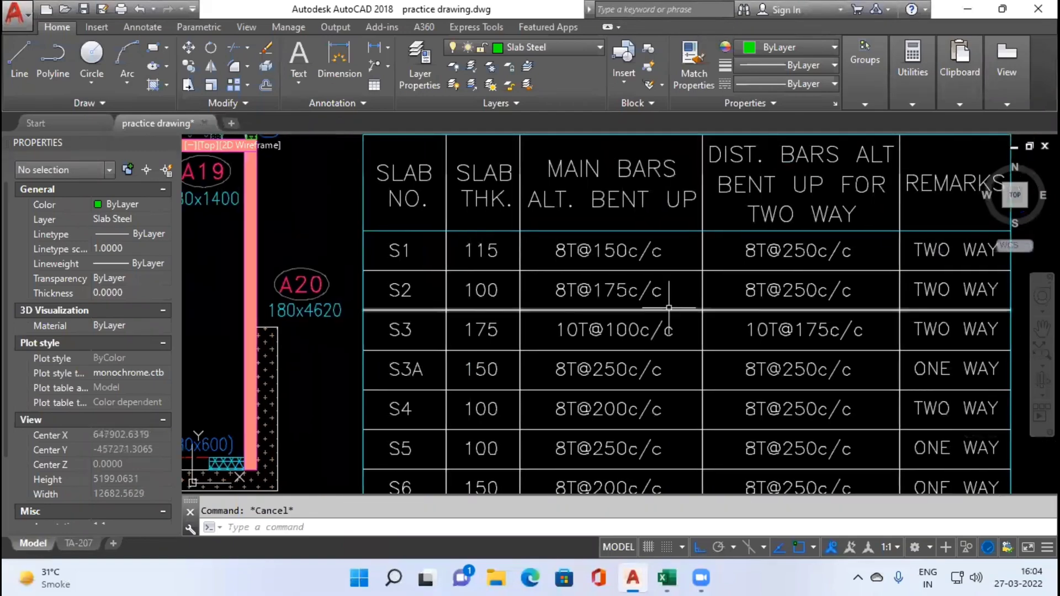
key(alt+Tab)
text(T8)
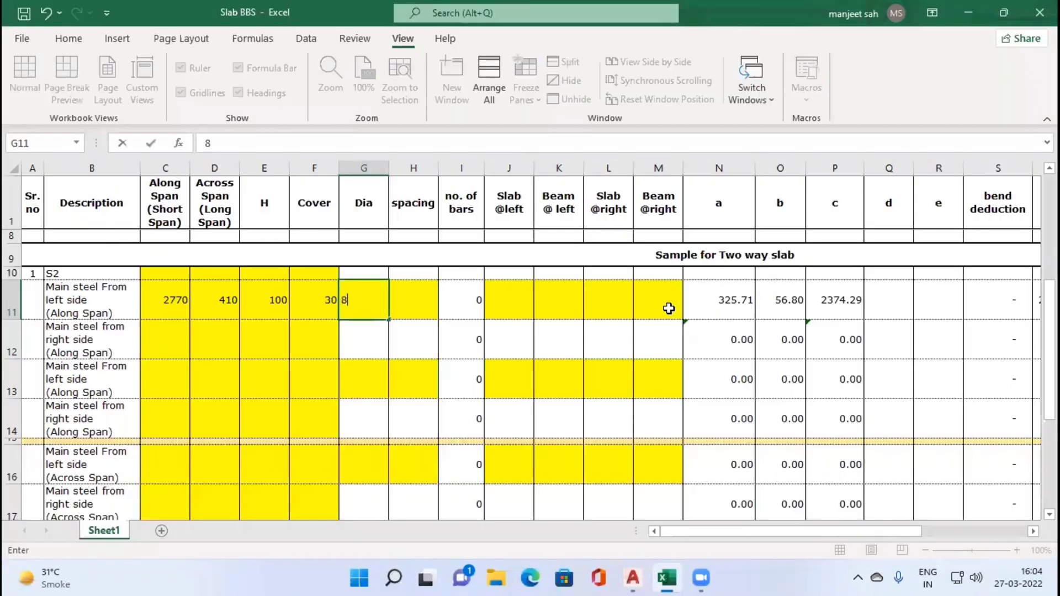
key(Tab)
text(1)
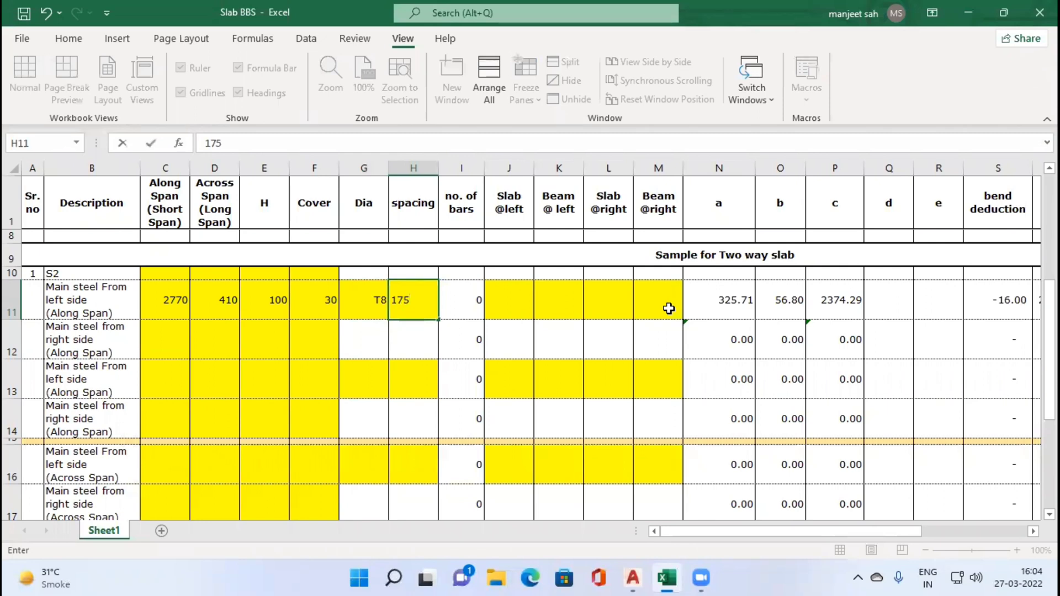
key(Tab)
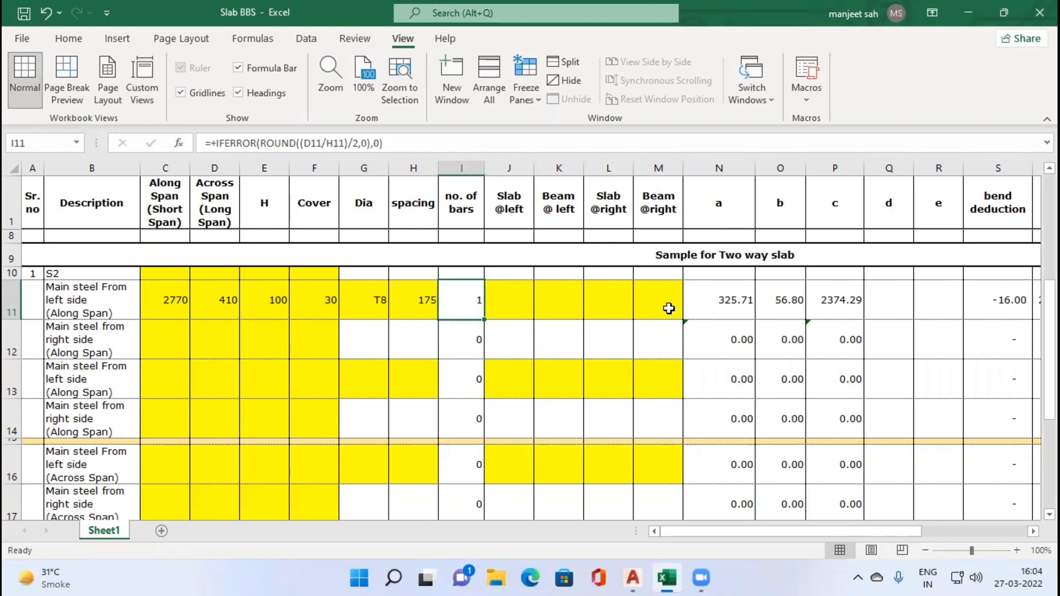
key(Tab)
Enter left supports from the drawing: slab 3430 and beam 160.
key(alt+Tab)
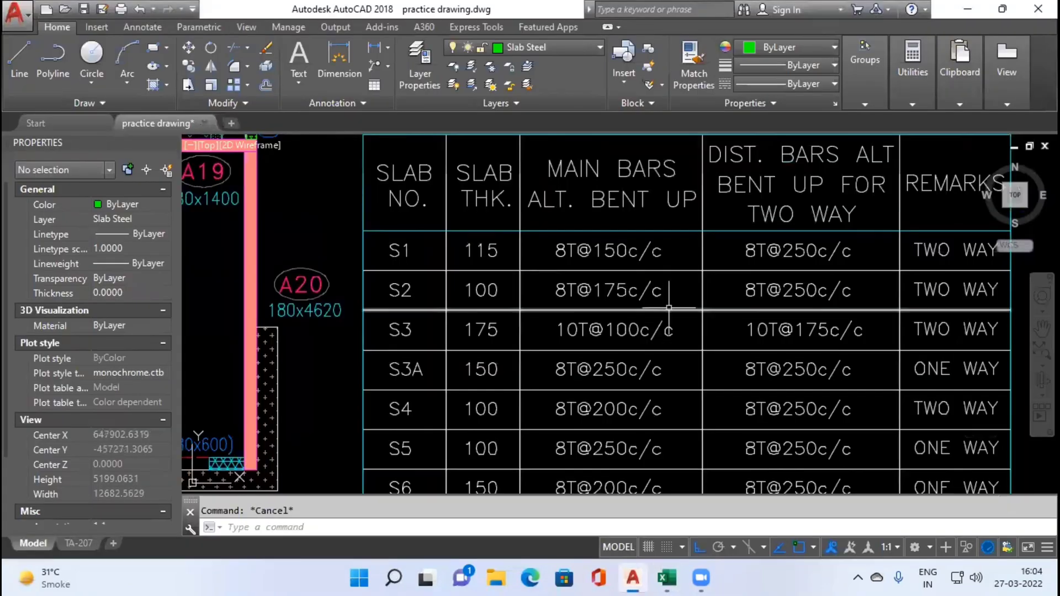
scroll(669, 297, down, 3)
scroll(668, 297, down, 2)
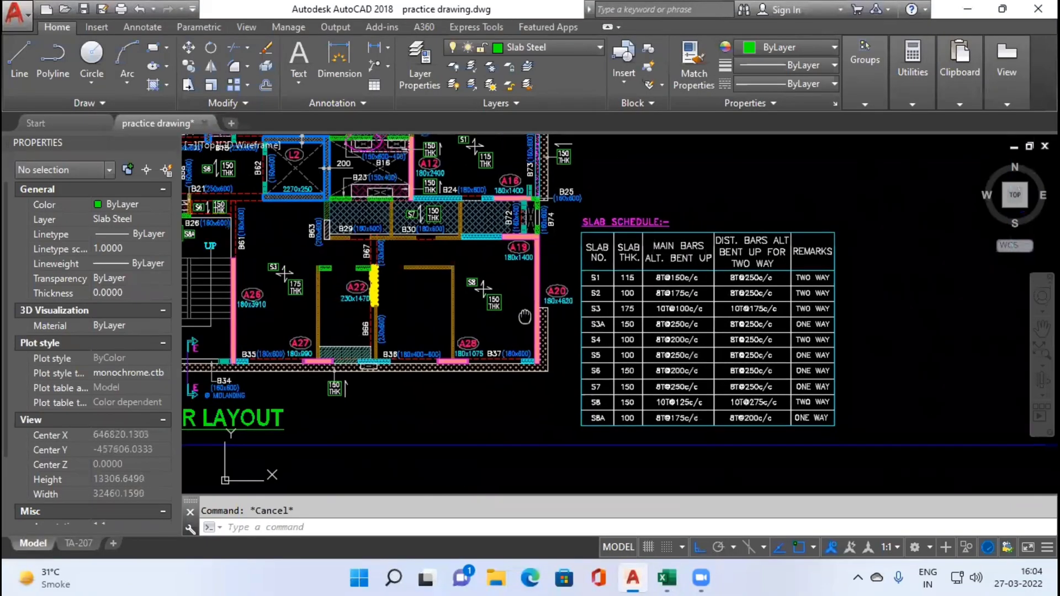
scroll(668, 297, up, 2)
drag(668, 297, 739, 434)
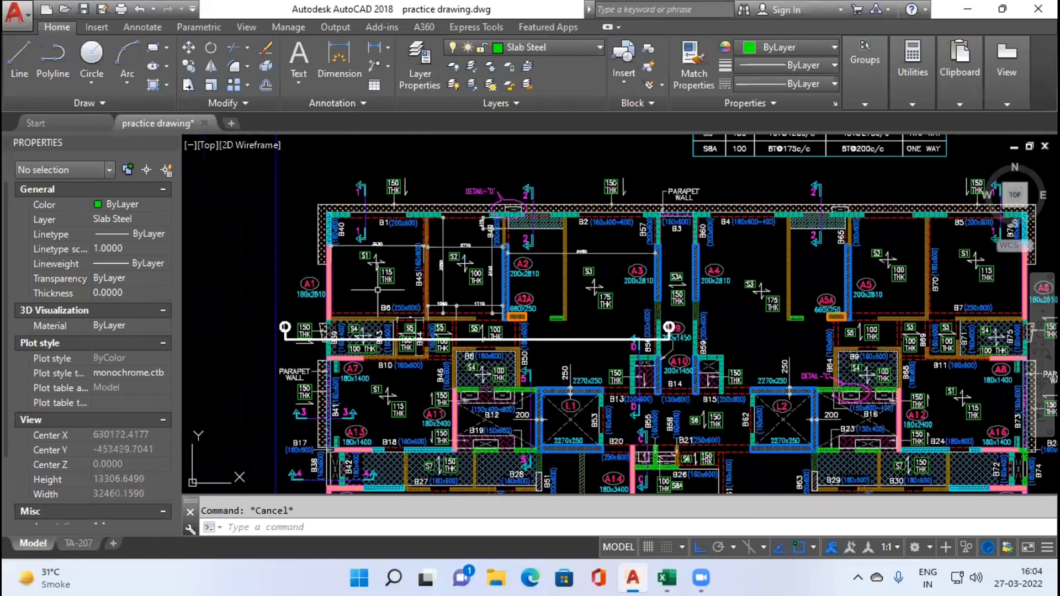
scroll(378, 289, up, 5)
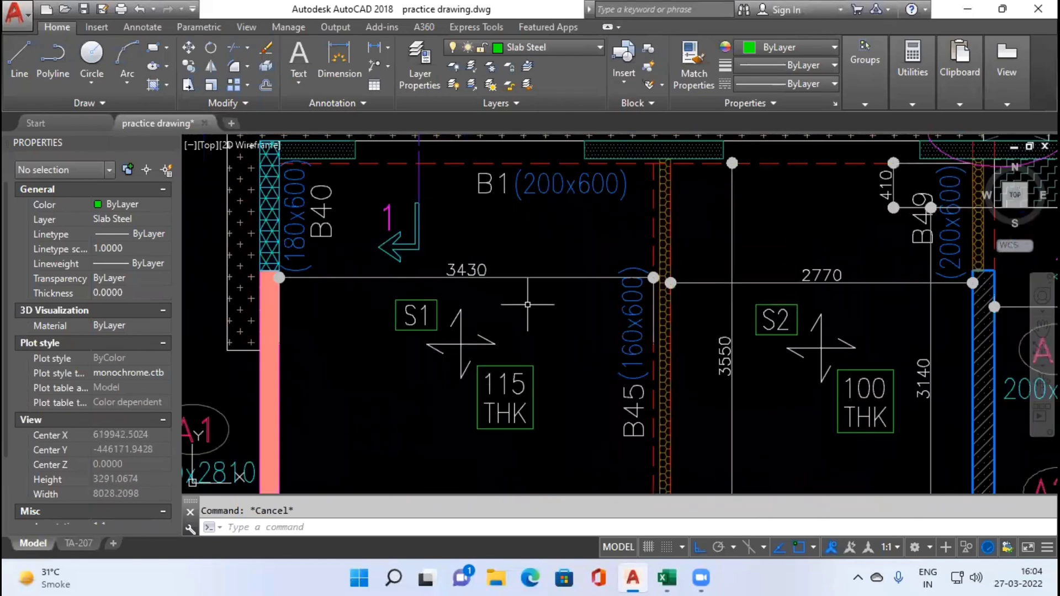
key(alt+Tab)
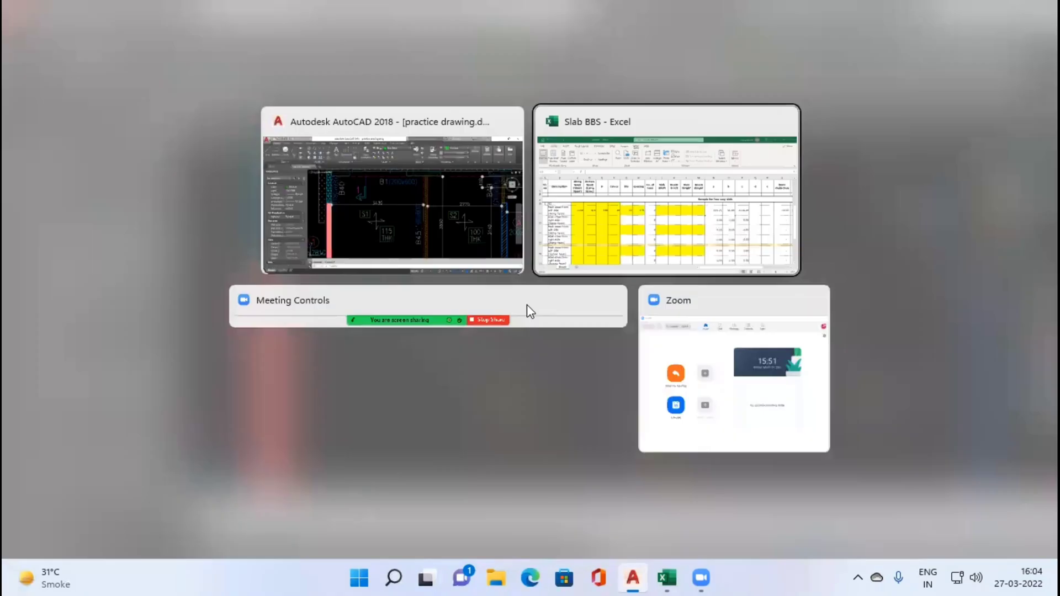
text(3430)
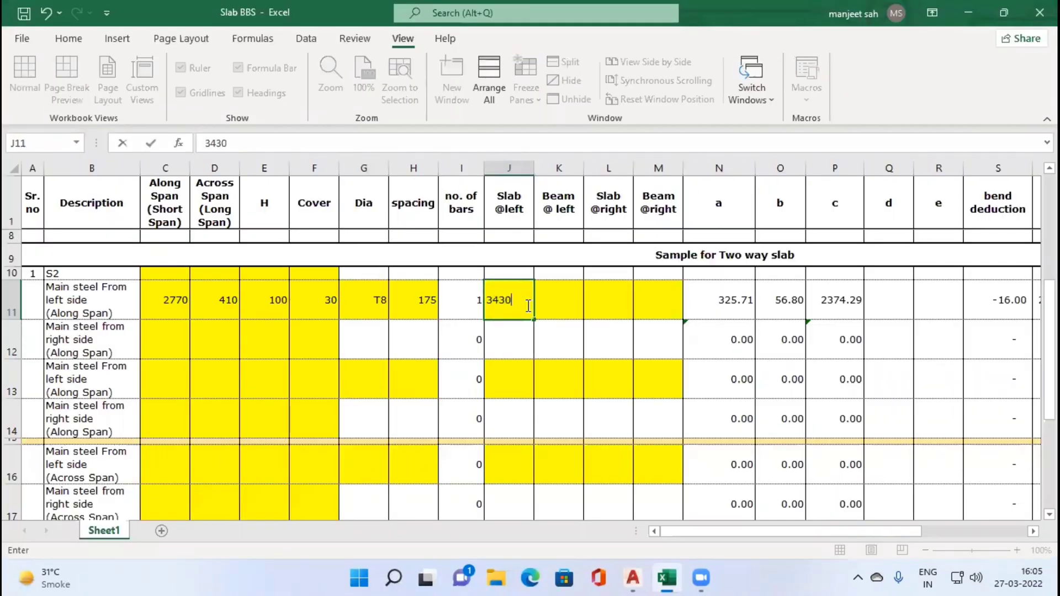
key(Tab)
key(alt+Tab)
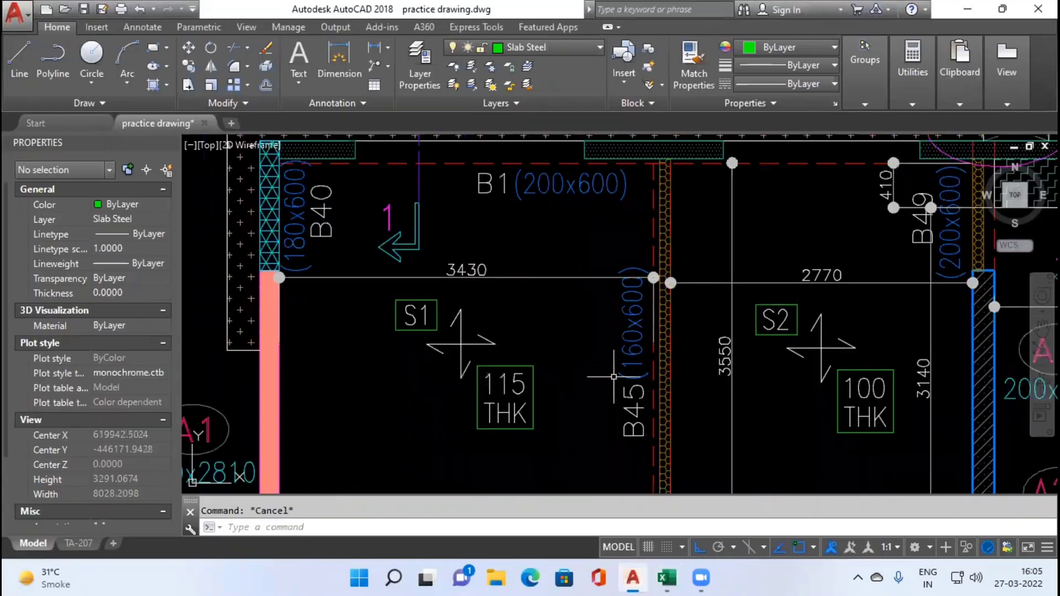
key(alt+Tab)
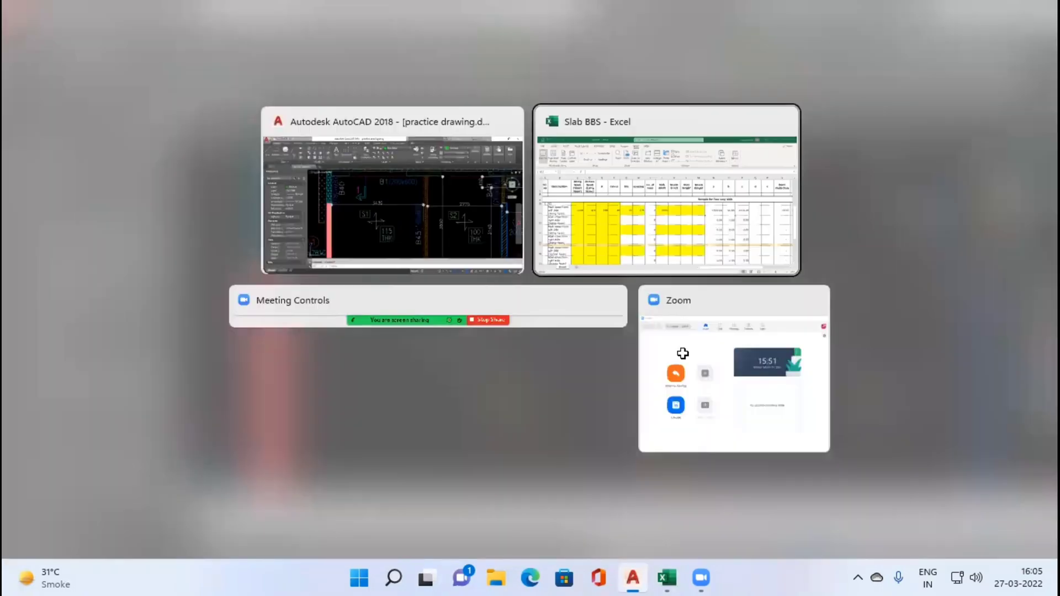
text(160)
key(Tab)
Enter right supports from the drawing: slab 0 and beam 200.
key(alt+Tab)
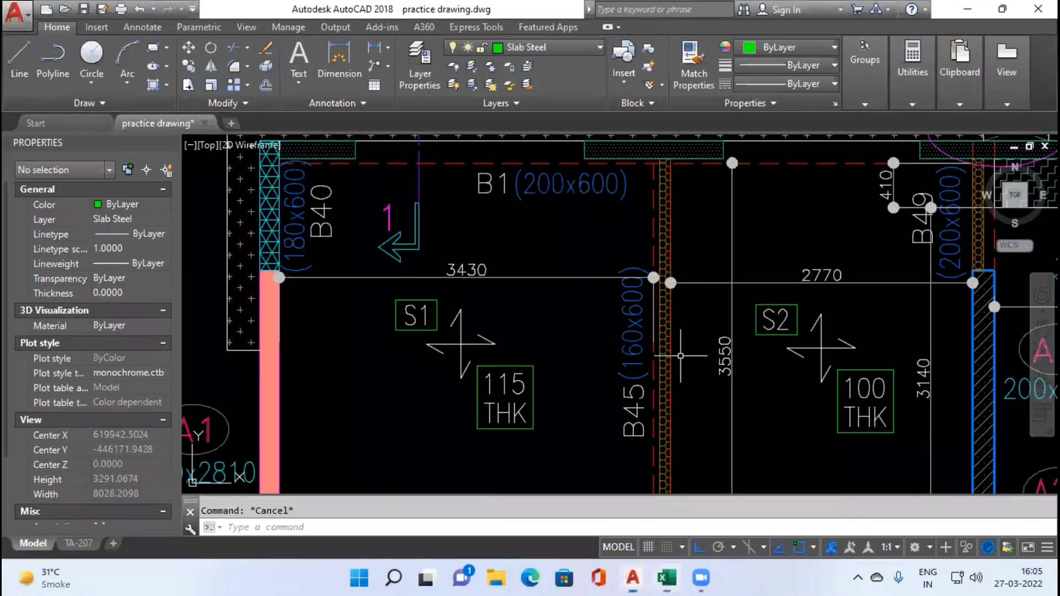
mouse_move(994, 403)
mouse_down()
mouse_move(566, 406)
mouse_move(574, 399)
mouse_move(562, 383)
mouse_up()
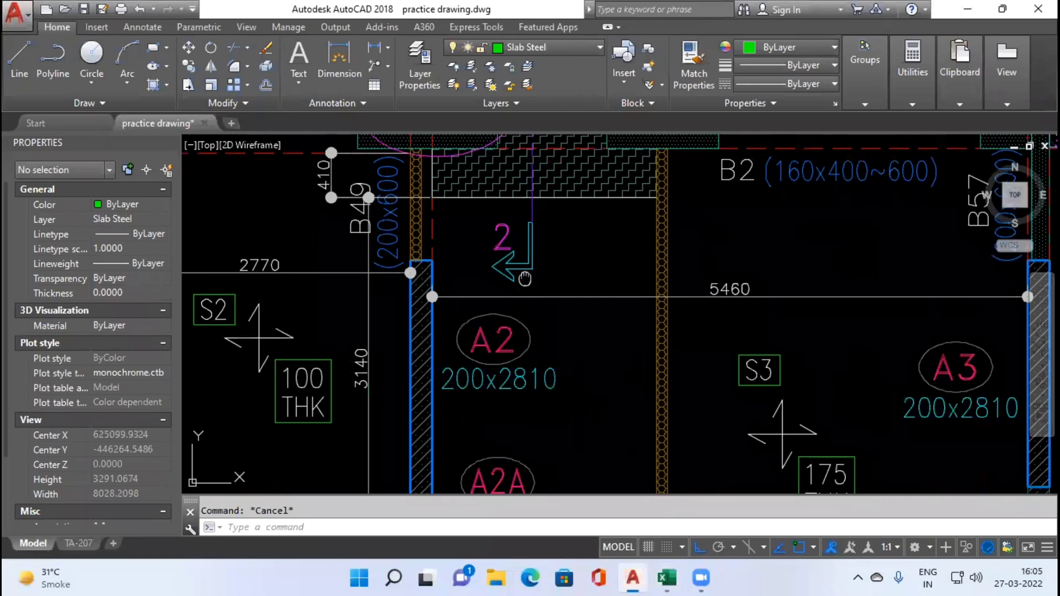
scroll(578, 398, down, 2)
scroll(524, 253, up, 2)
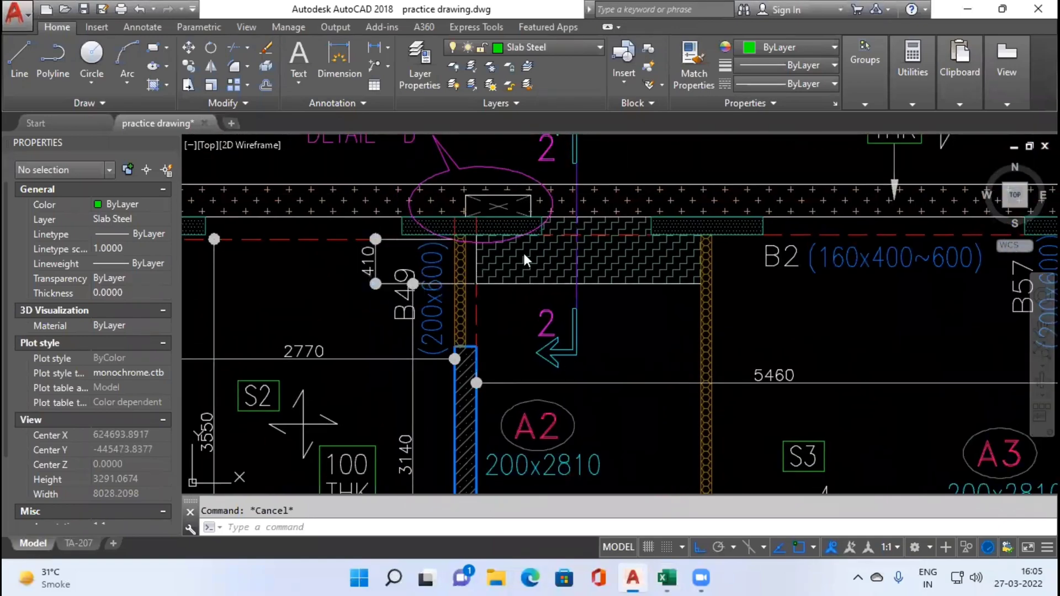
key(alt+Tab)
text(0)
key(Tab)
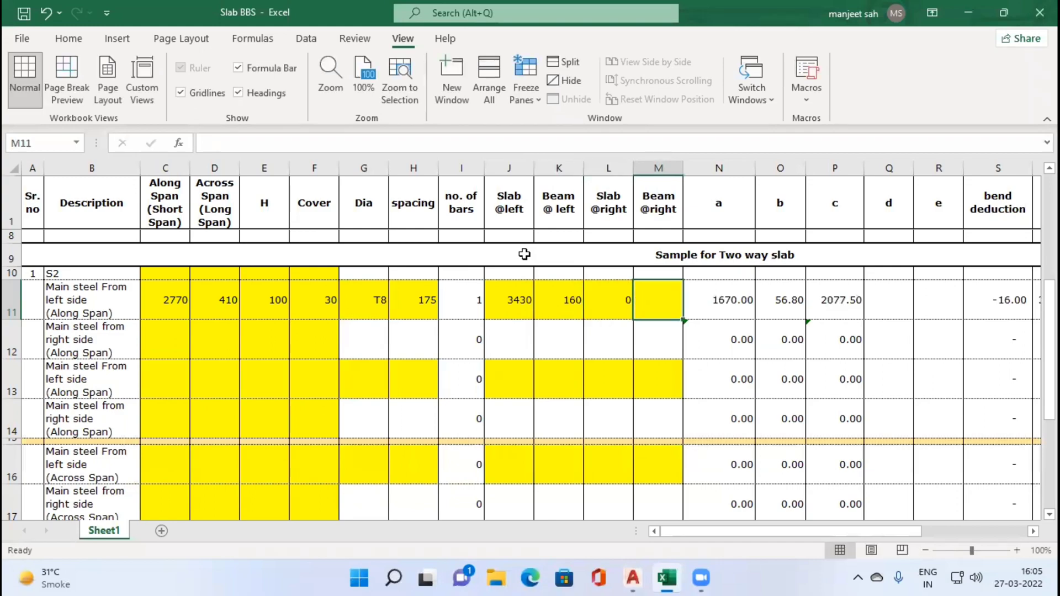
key(alt+Tab)
drag(486, 332, 548, 287)
key(alt+Tab)
text(2)
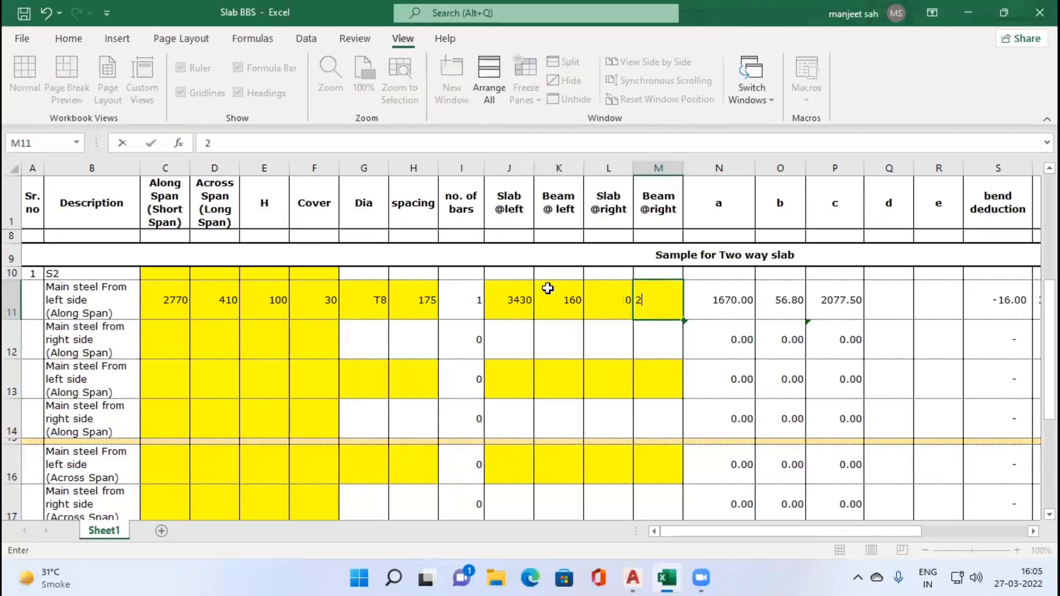
text(00)
key(Return)
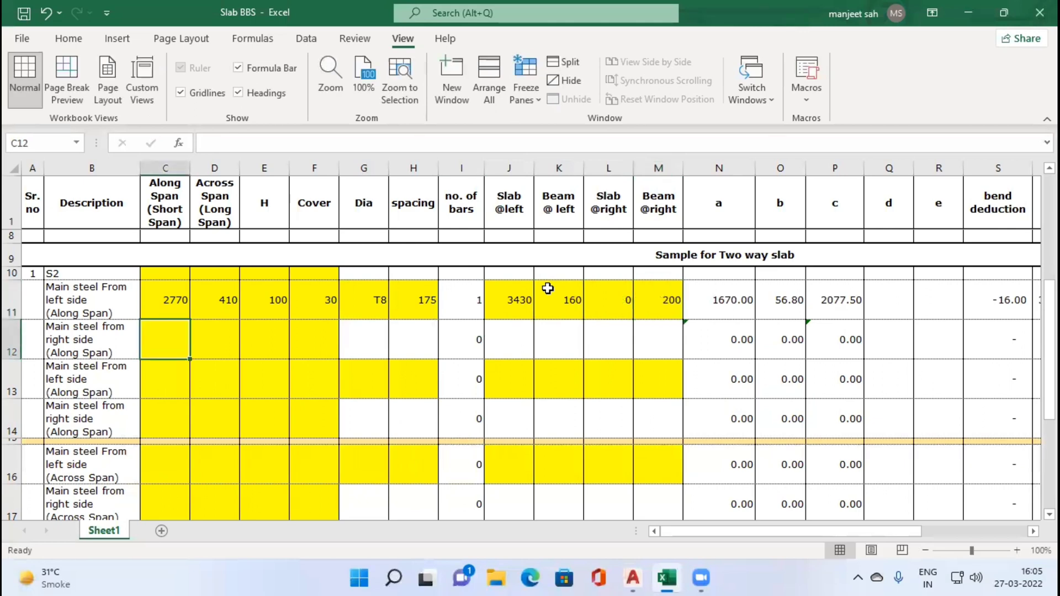
Fill row 12 with 2770 along span, 410 across, 100 thick, 30 cover, T8 at 175.
text(2)
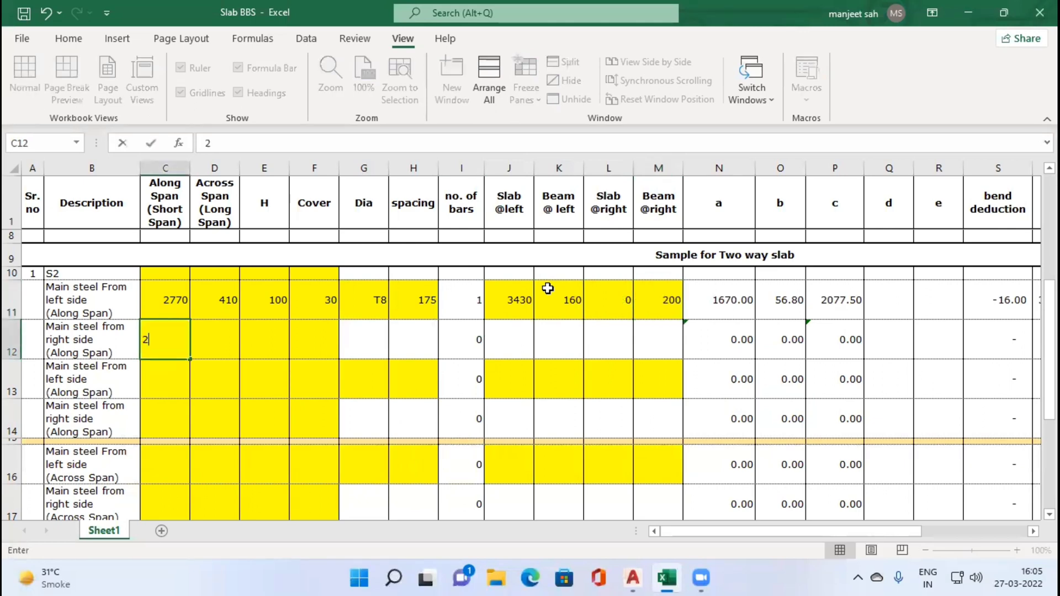
text(770)
key(Tab)
text(41)
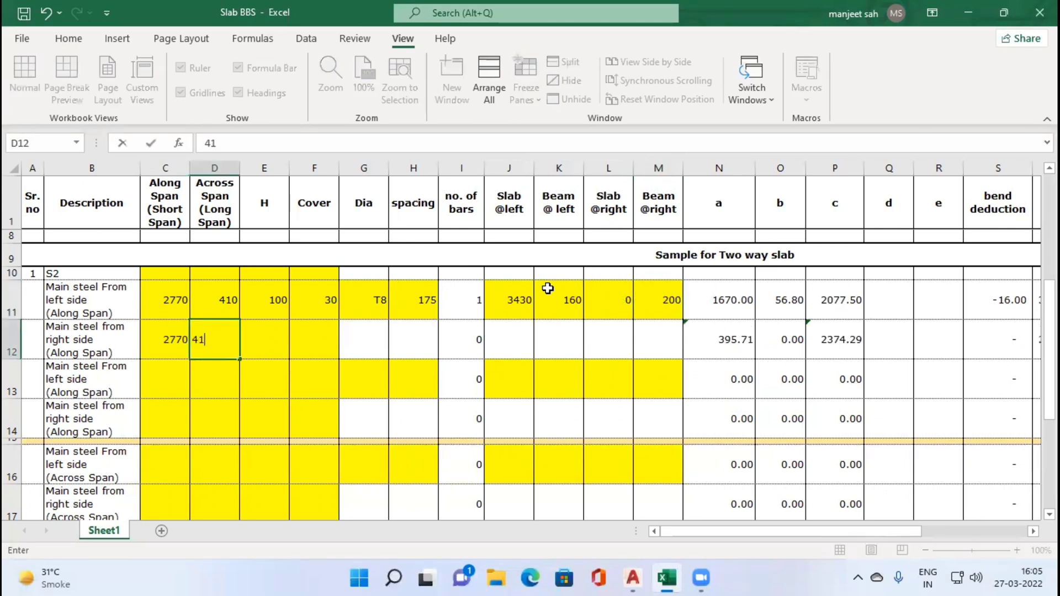
text(0)
key(Tab)
text(100)
key(Tab)
text(30)
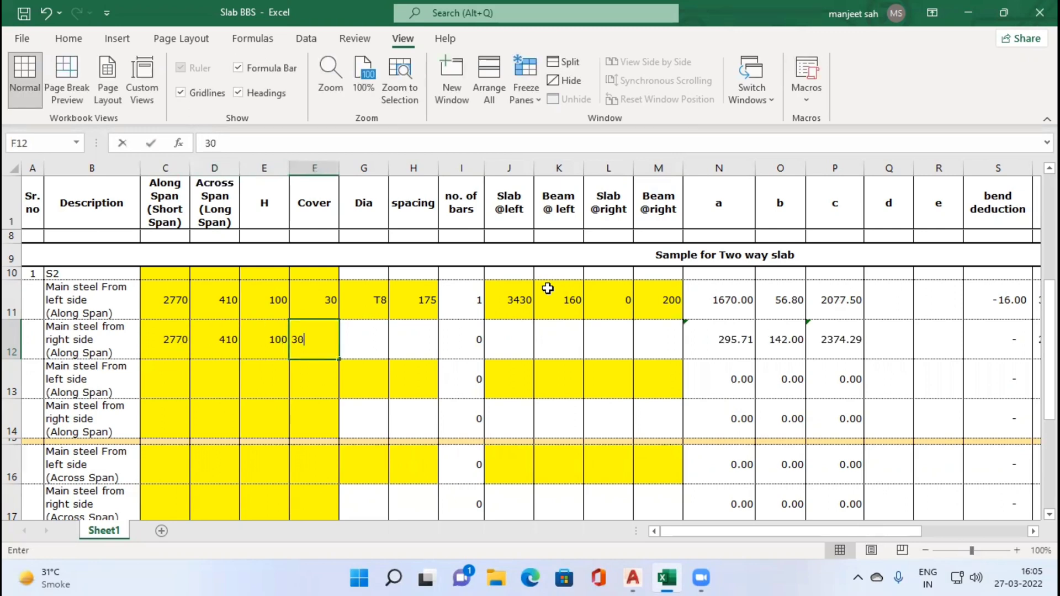
key(Tab)
text(T8)
key(Tab)
text(175)
key(Tab)
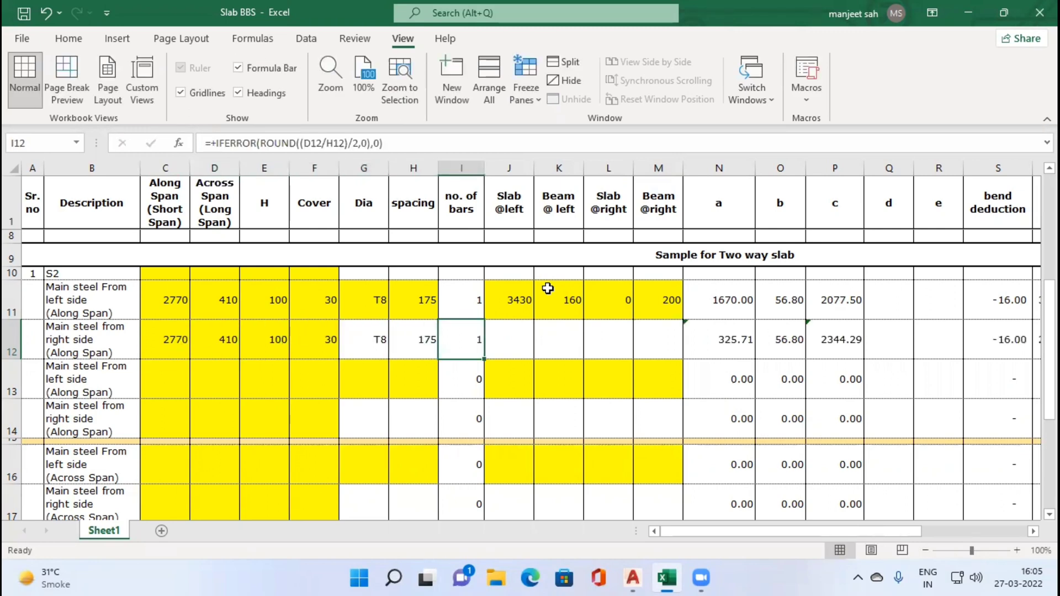
Enter row 12 supports 3430, 160, 0 and 200.
key(Tab)
text(3430)
key(Tab)
text(160)
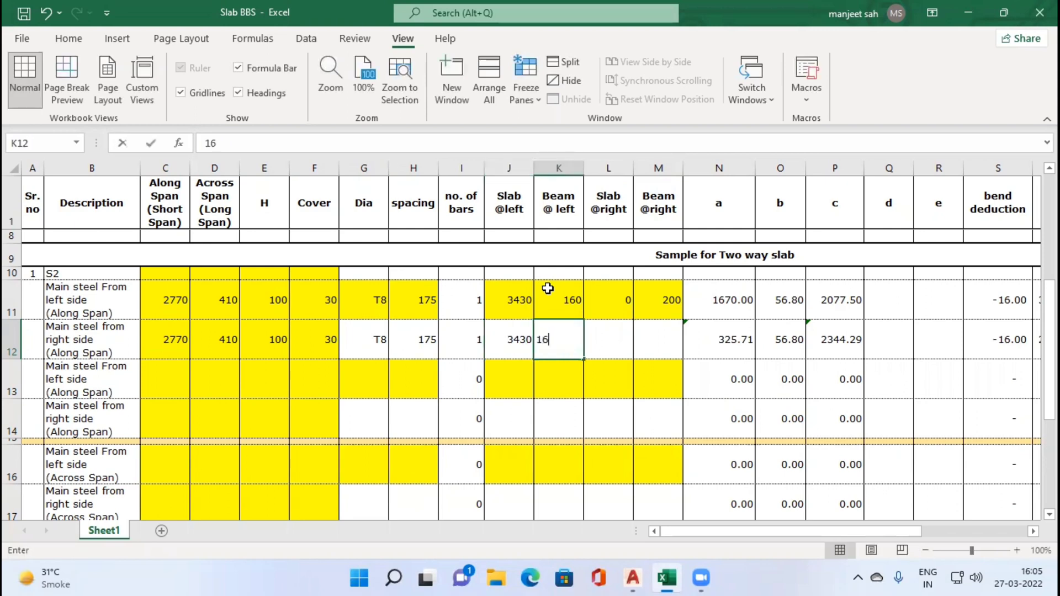
key(Tab)
text(0)
key(Tab)
text(200)
key(Return)
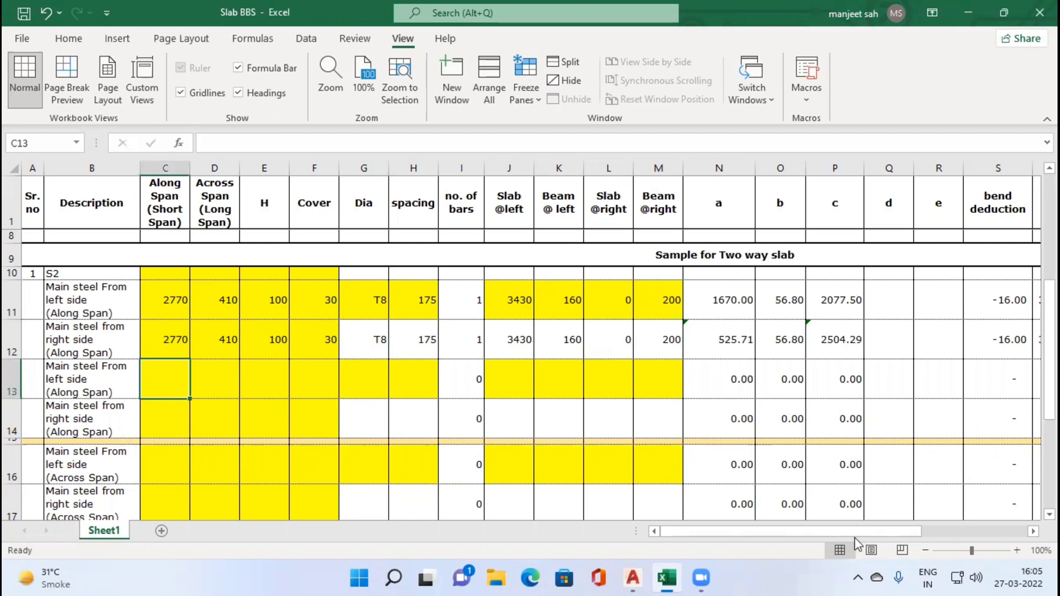
Compare row 12's 3,070.80 cut length with row 11 in column T.
drag(860, 531, 887, 530)
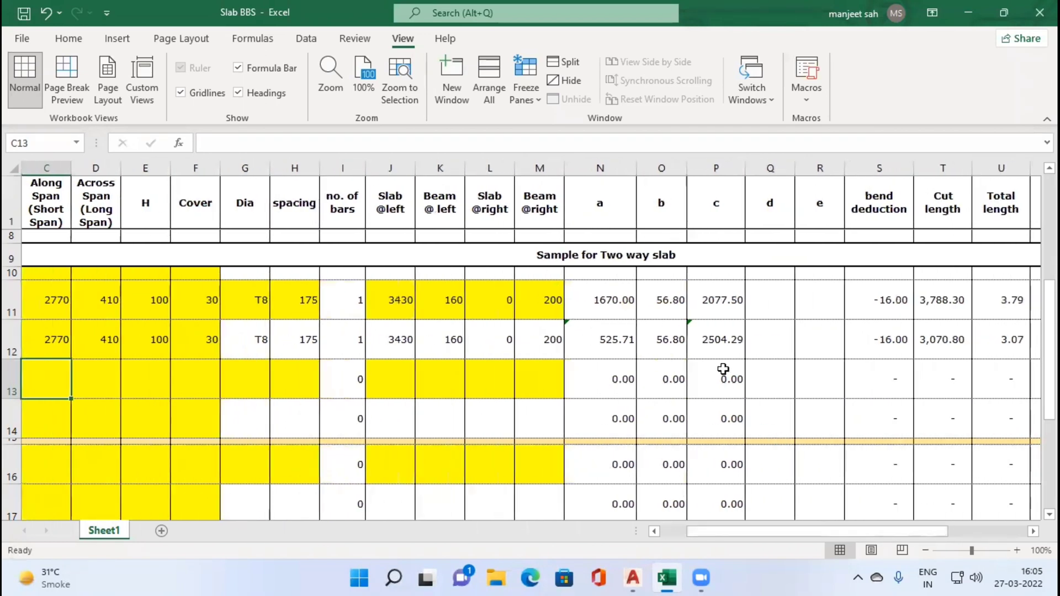
click(953, 301)
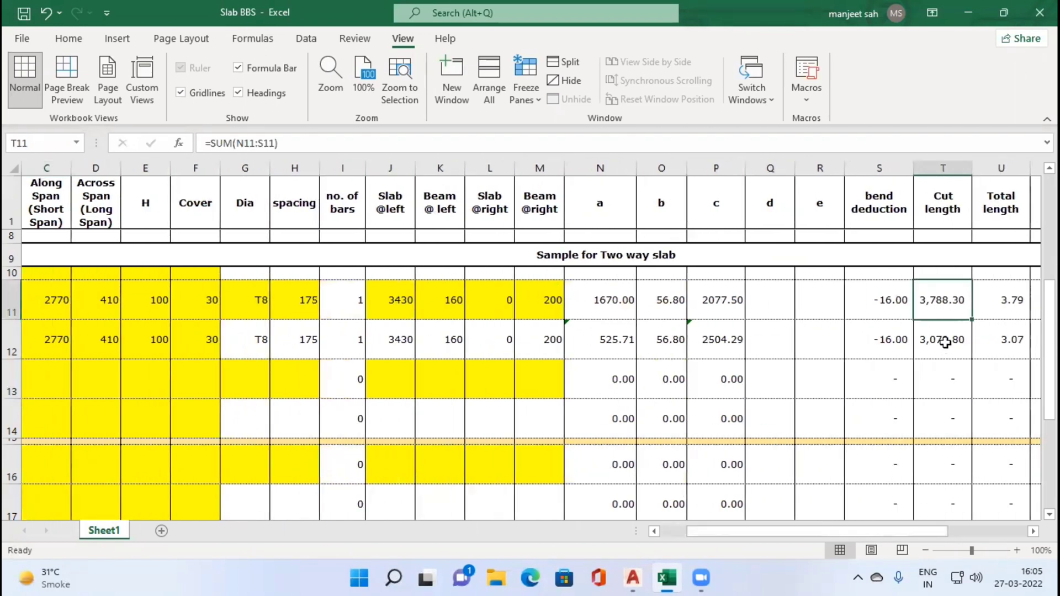
click(946, 342)
click(945, 301)
click(944, 336)
click(944, 303)
click(944, 338)
key(Left)
key(Left)
key(Left)
key(Home)
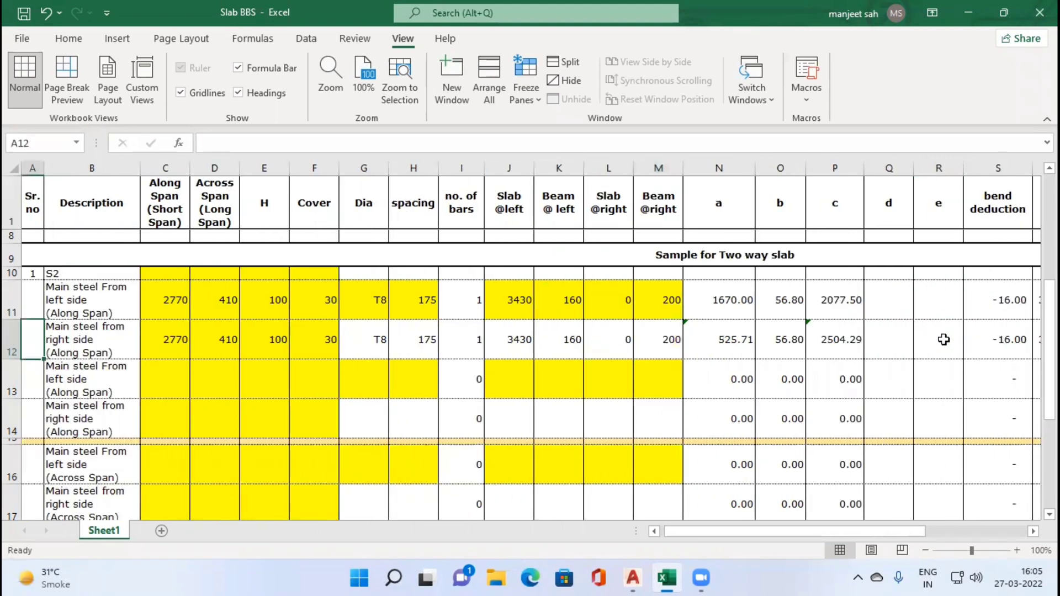
key(Right)
key(Down)
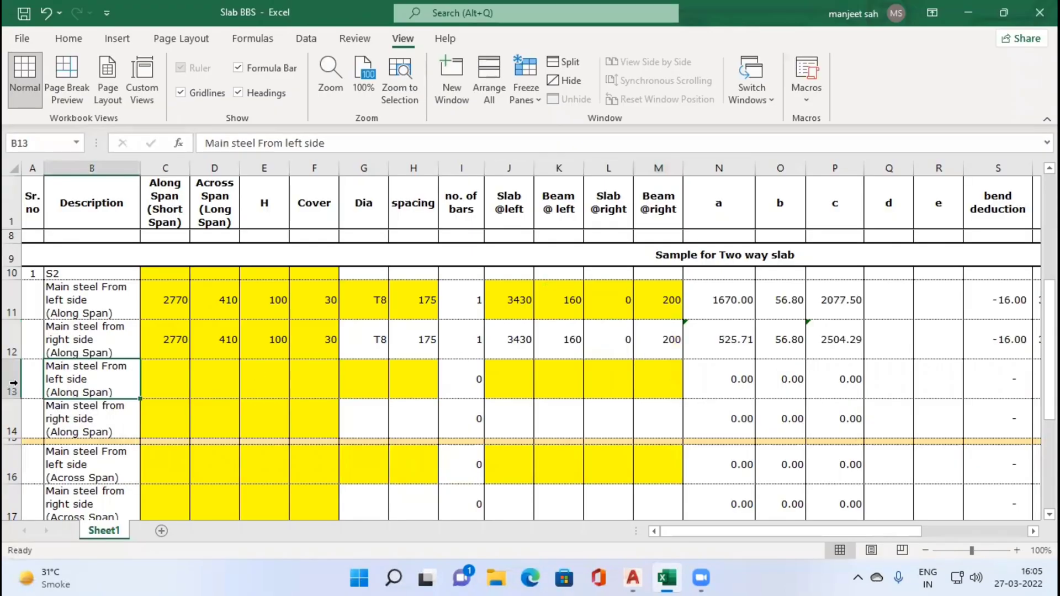
key(alt+Tab)
Enter 2770 as row 13's along span.
scroll(517, 295, up, 3)
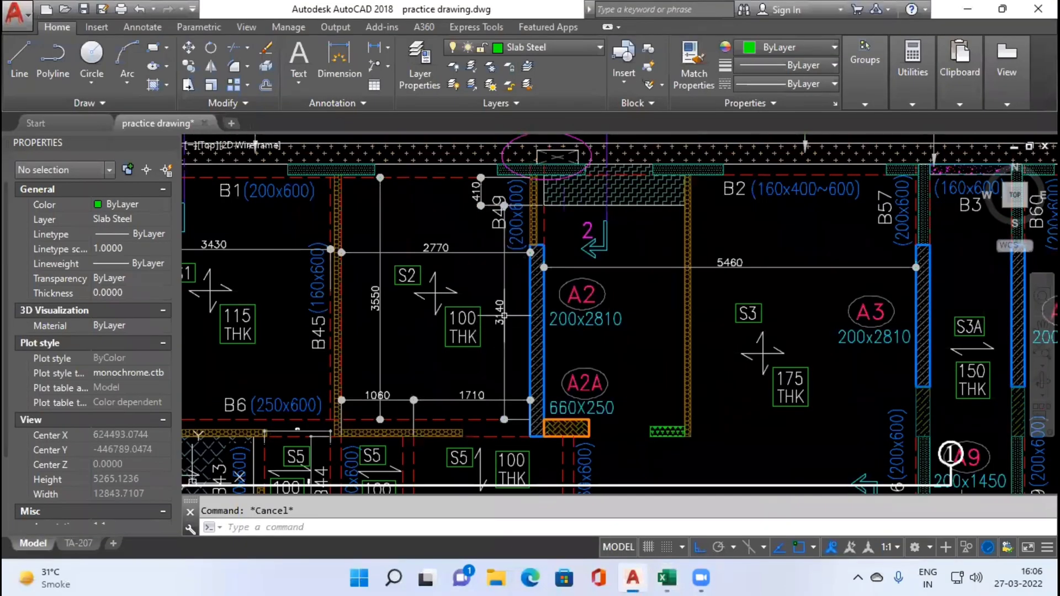
key(alt+Tab)
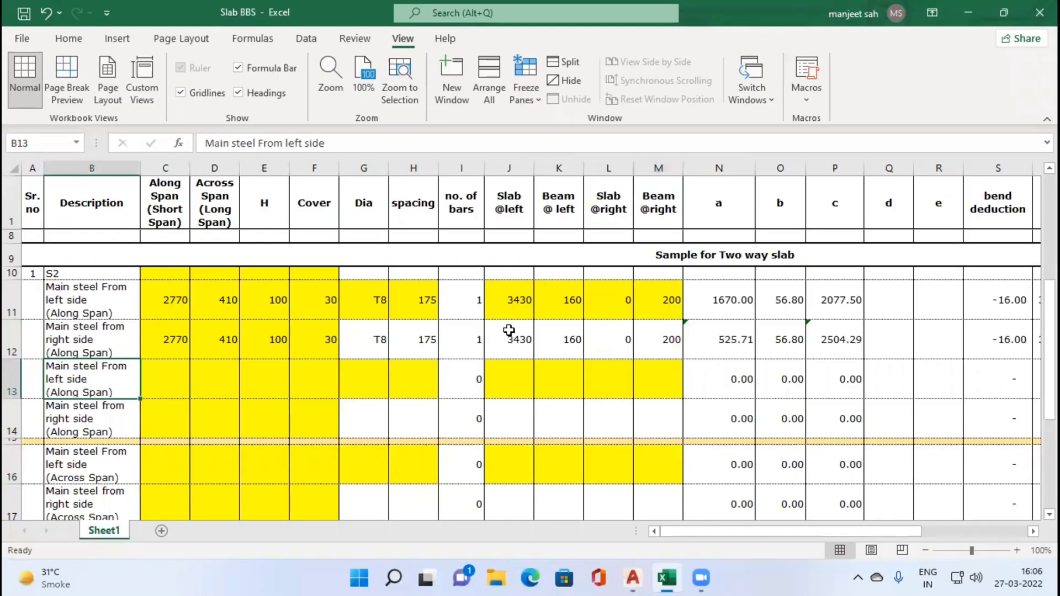
key(Right)
text(27)
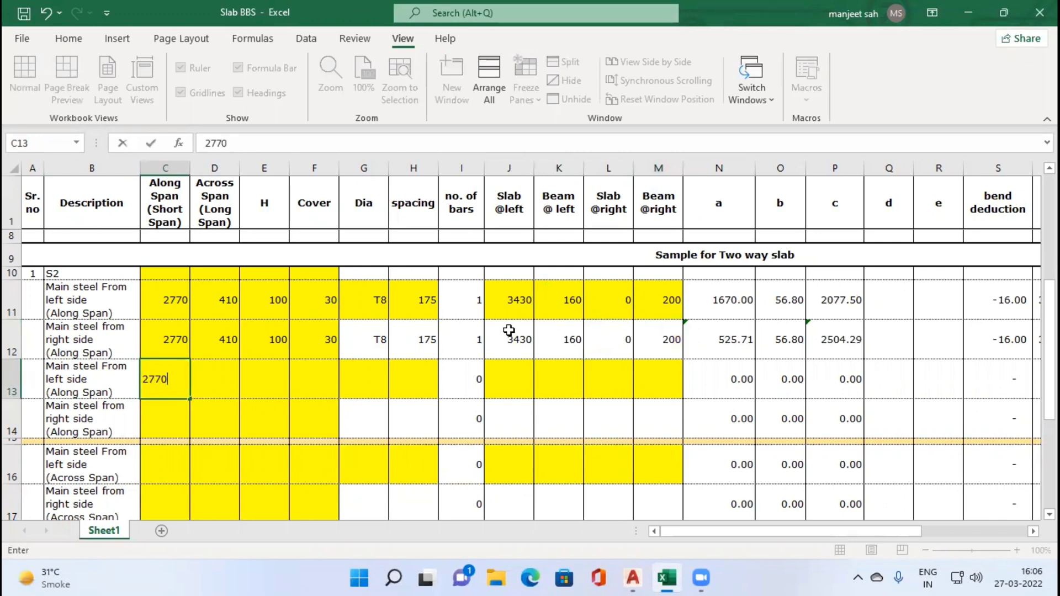
key(Return)
Enter row 13 across span 3140, thickness 100, cover 30, T8 bars at 175.
key(alt+Tab)
key(alt+Tab)
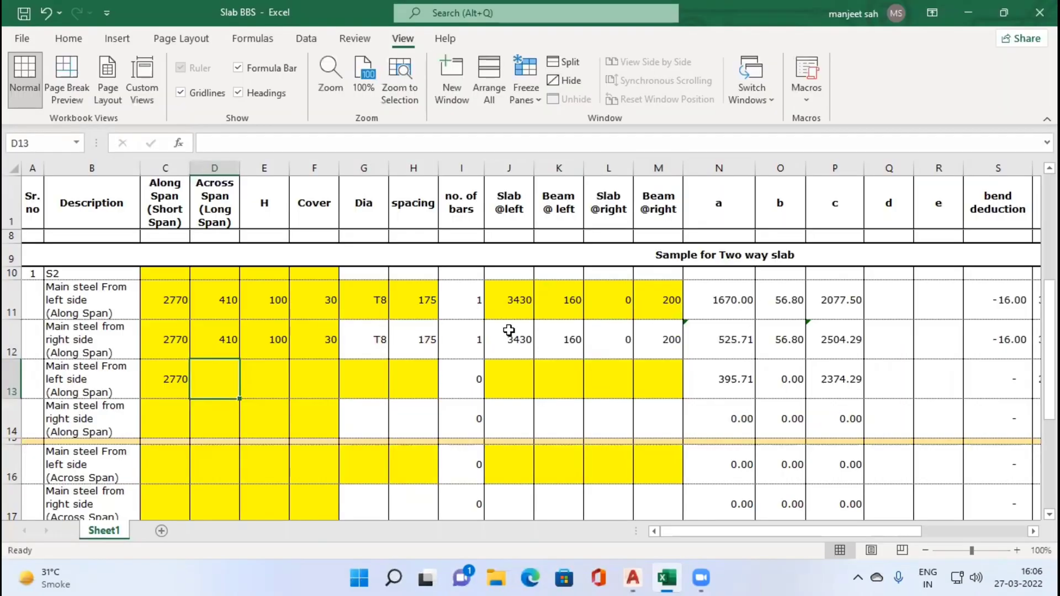
text(3140)
key(Tab)
text(100)
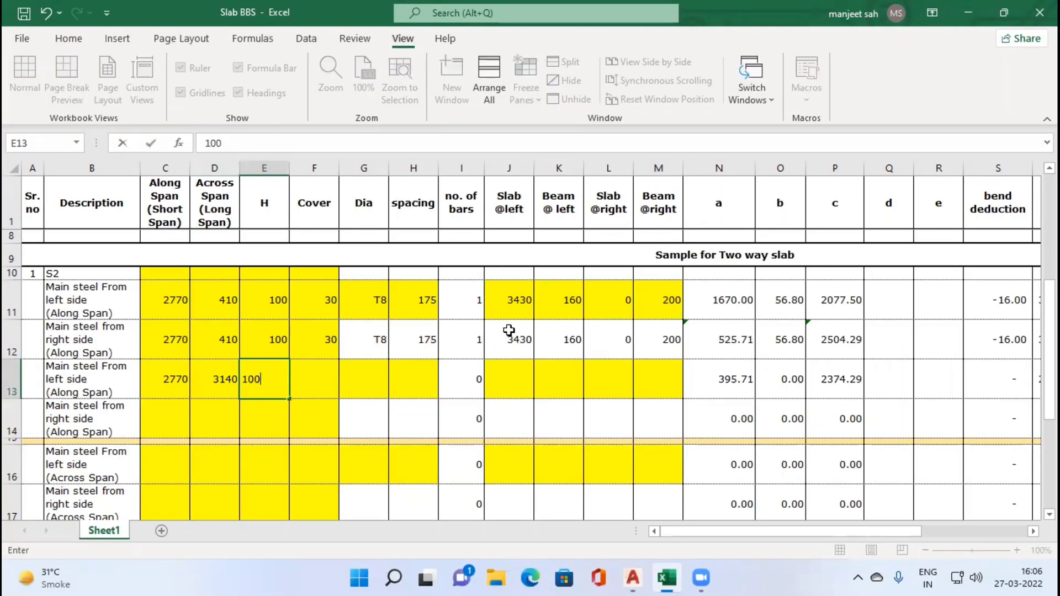
key(Tab)
text(30)
key(Tab)
text(T8)
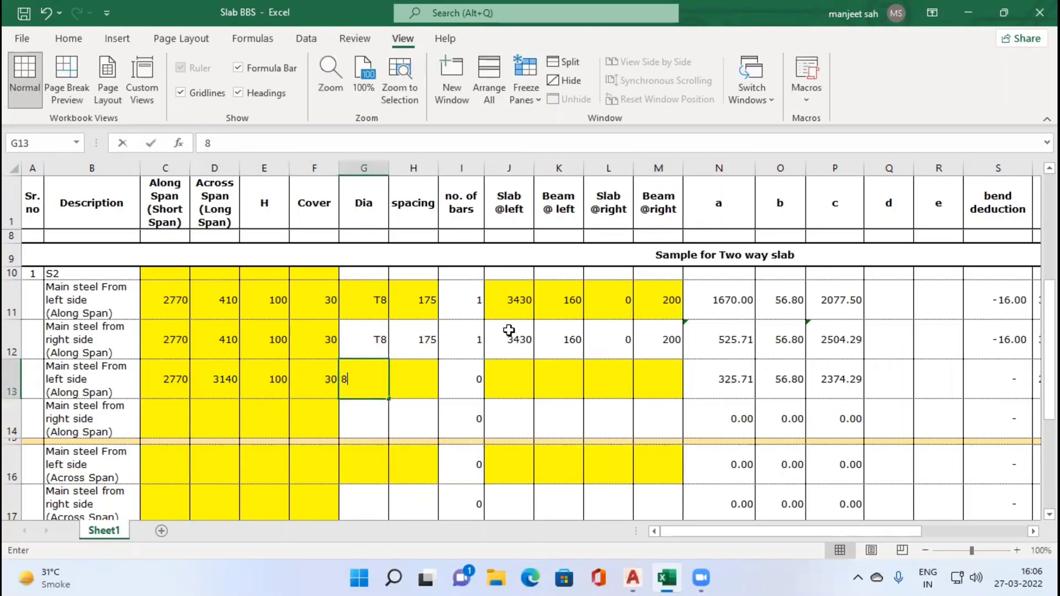
key(Tab)
text(175)
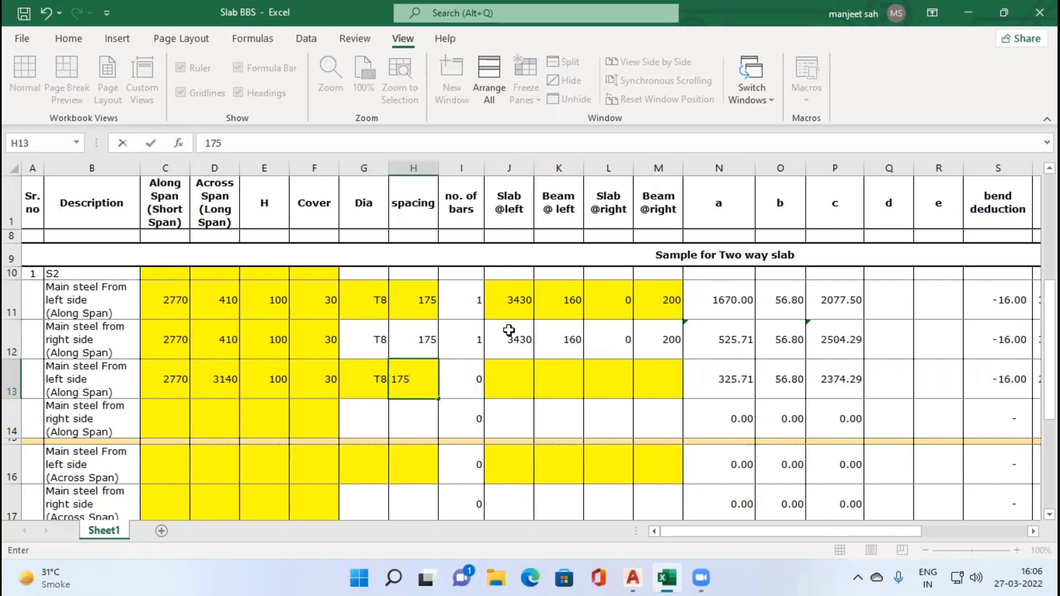
key(Tab)
key(Tab)
Enter row 13 left supports: slab 3430 and beam 160.
key(alt+Tab)
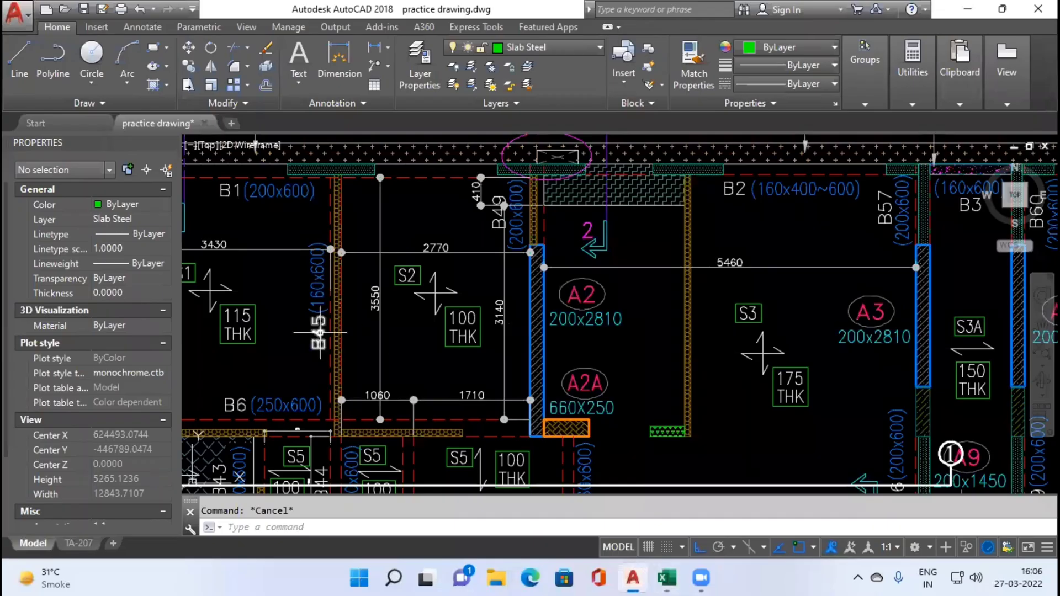
key(alt+Tab)
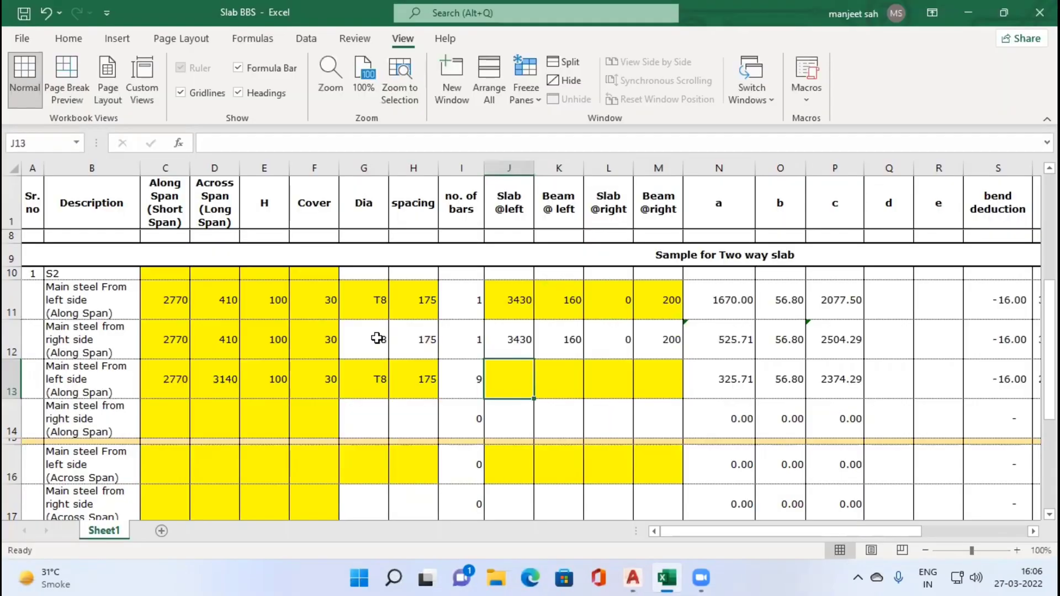
text(3430)
key(Tab)
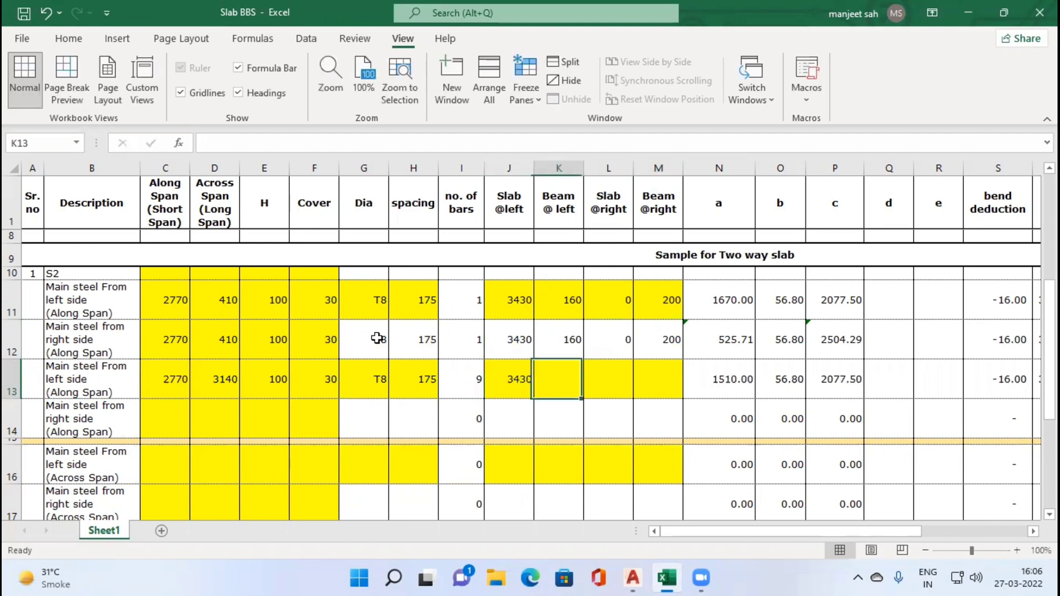
text(160)
key(Tab)
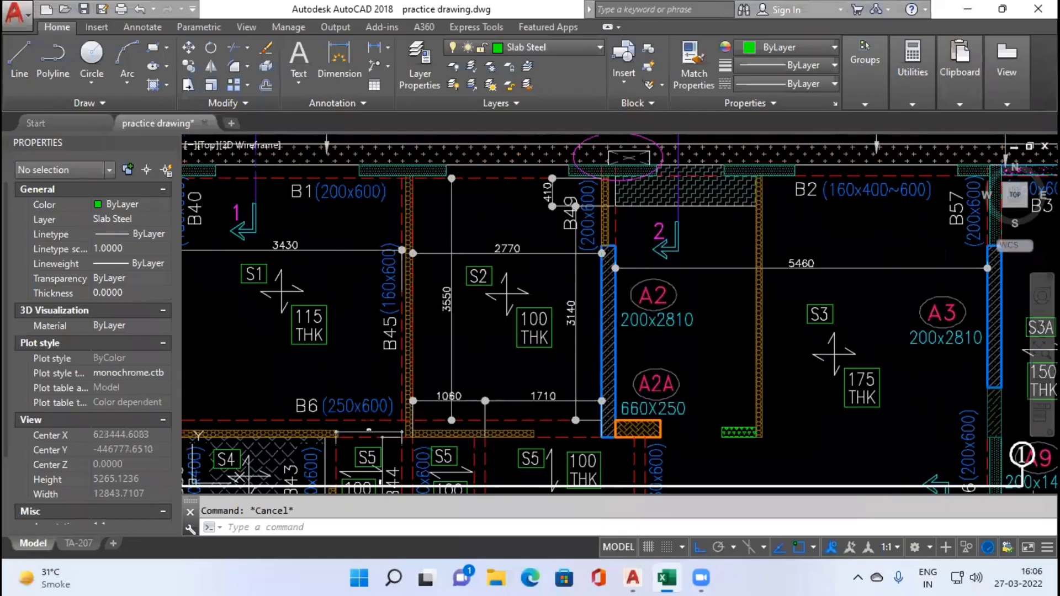
Read the 5460 S3 span from the drawing and enter it as Slab@right.
key(alt+Tab)
drag(798, 299, 672, 294)
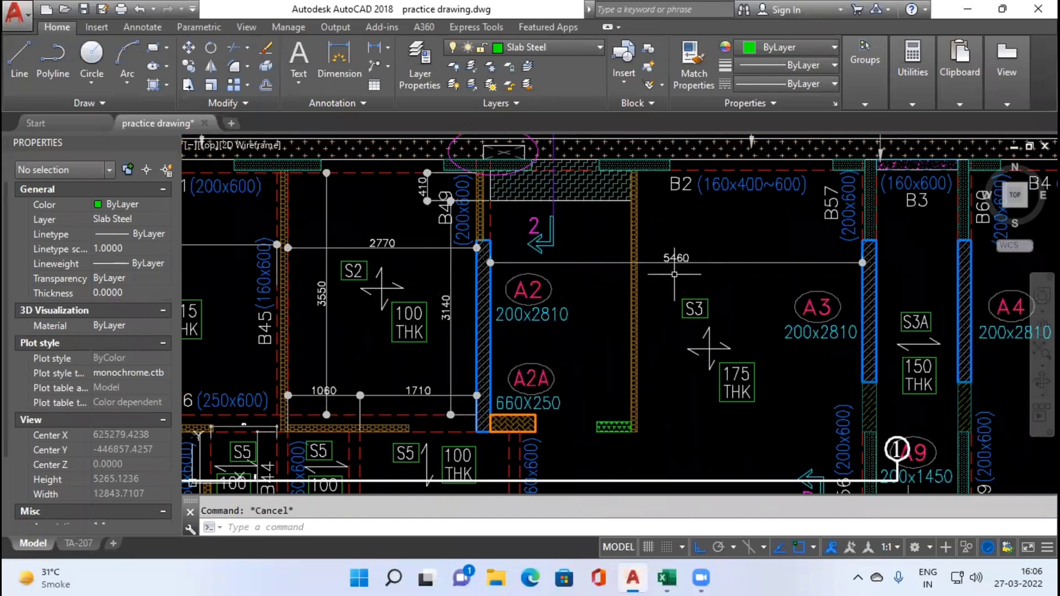
key(alt+Tab)
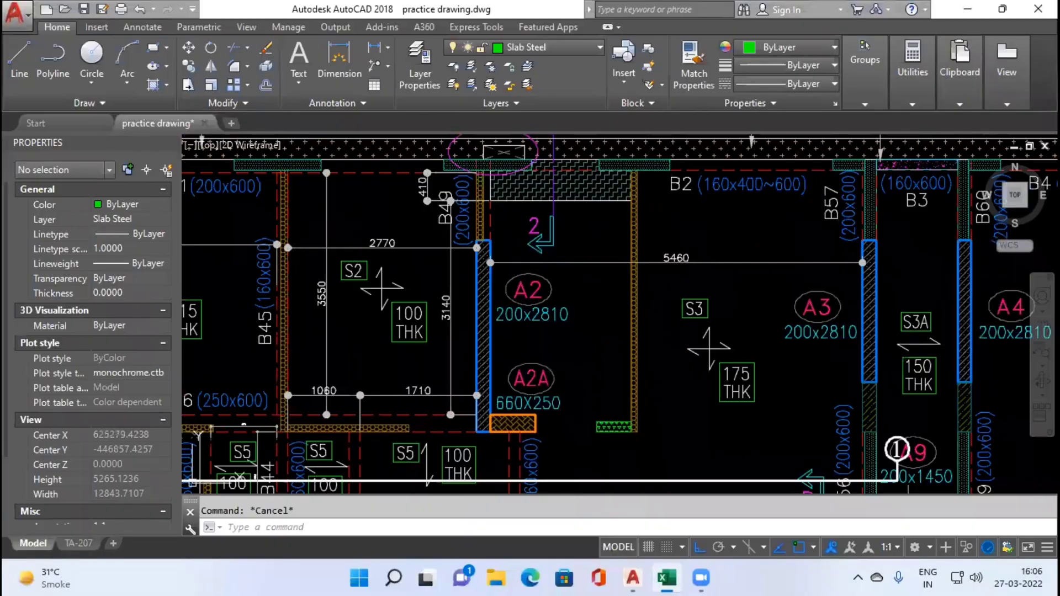
text(5460)
key(Tab)
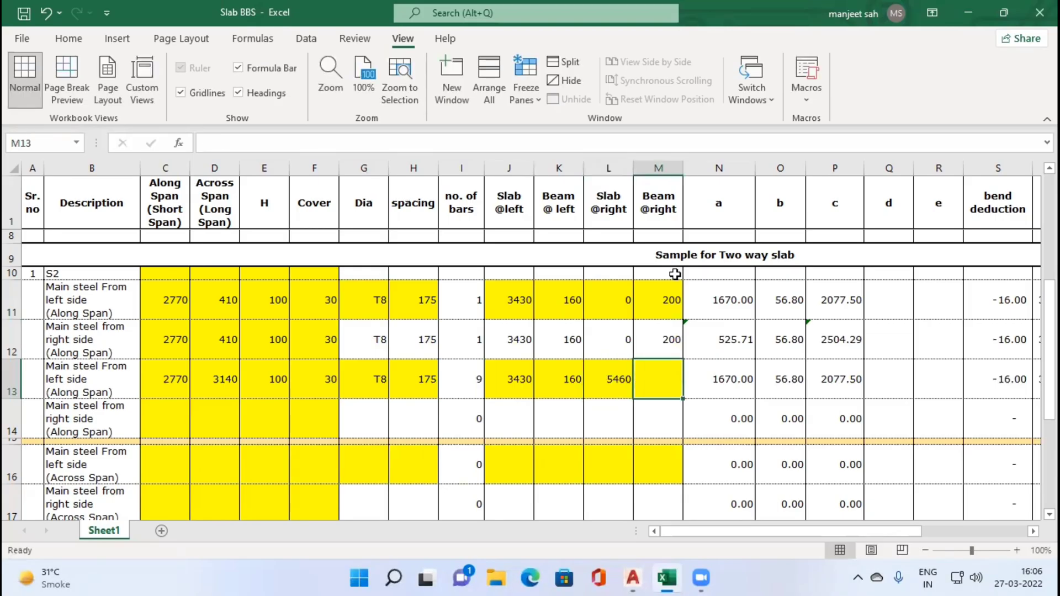
Finish row 13 with beam-right 200, then copy 2770, 3140, 100, 30 and T8 into row 14.
text(200)
key(Return)
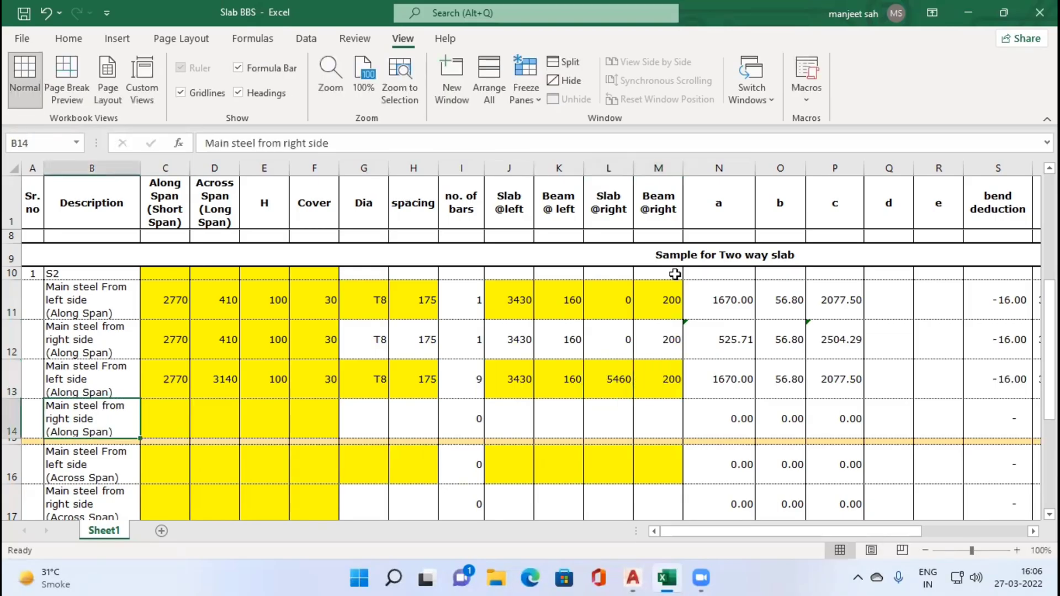
key(Tab)
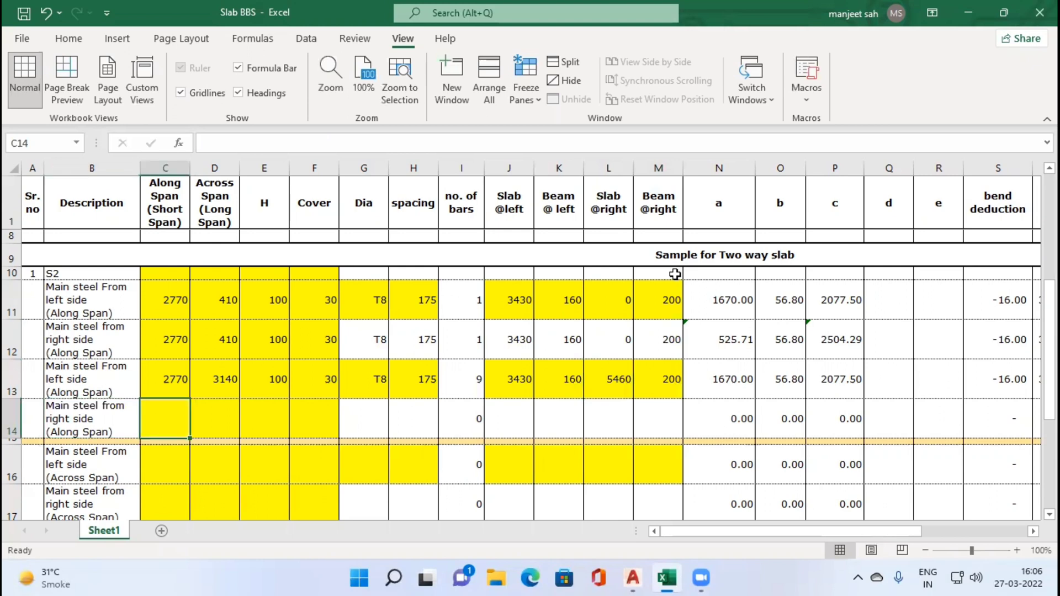
key(ctrl+d)
key(Tab)
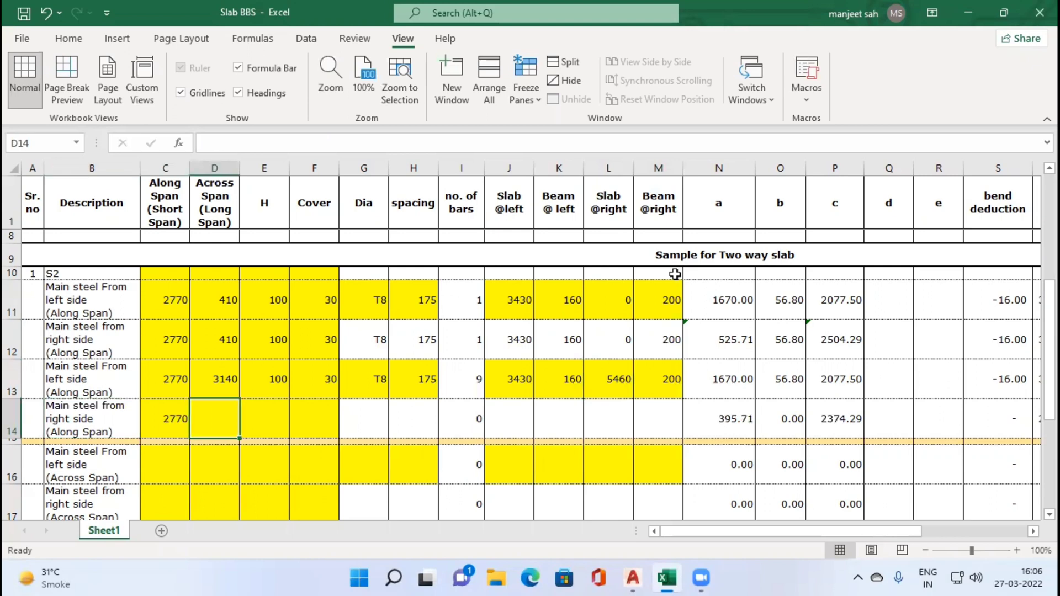
key(ctrl+d)
key(Tab)
key(ctrl+d)
key(Tab)
key(ctrl+d)
key(Tab)
key(ctrl+d)
key(Tab)
Fill row 14's spacing 175, bar count 9 and edge values 3430, 160, 5460, 200 from row 13.
key(ctrl+d)
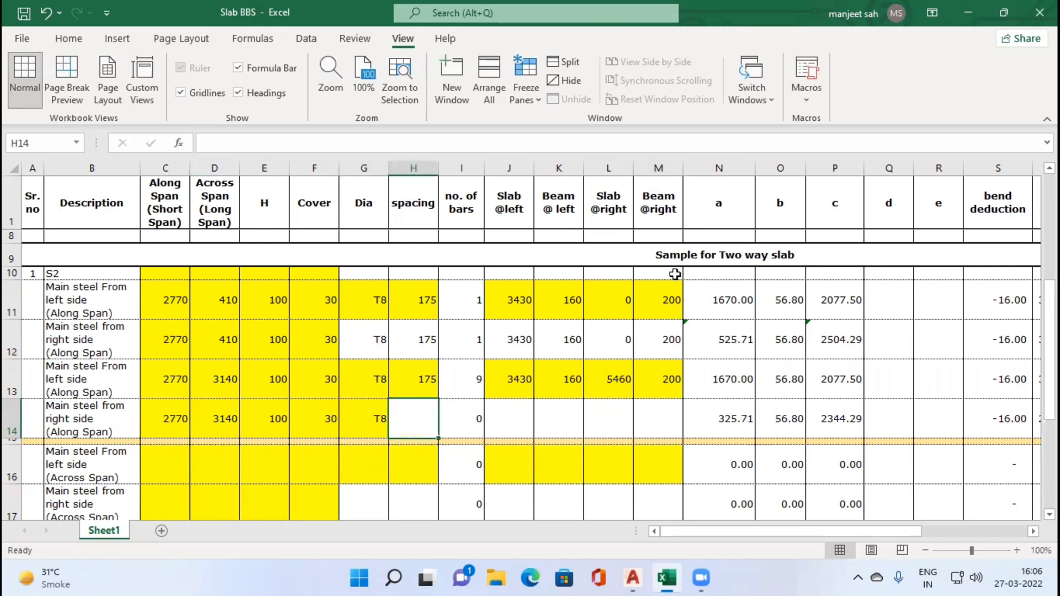
key(Tab)
key(ctrl+d)
key(Tab)
key(ctrl+d)
key(Tab)
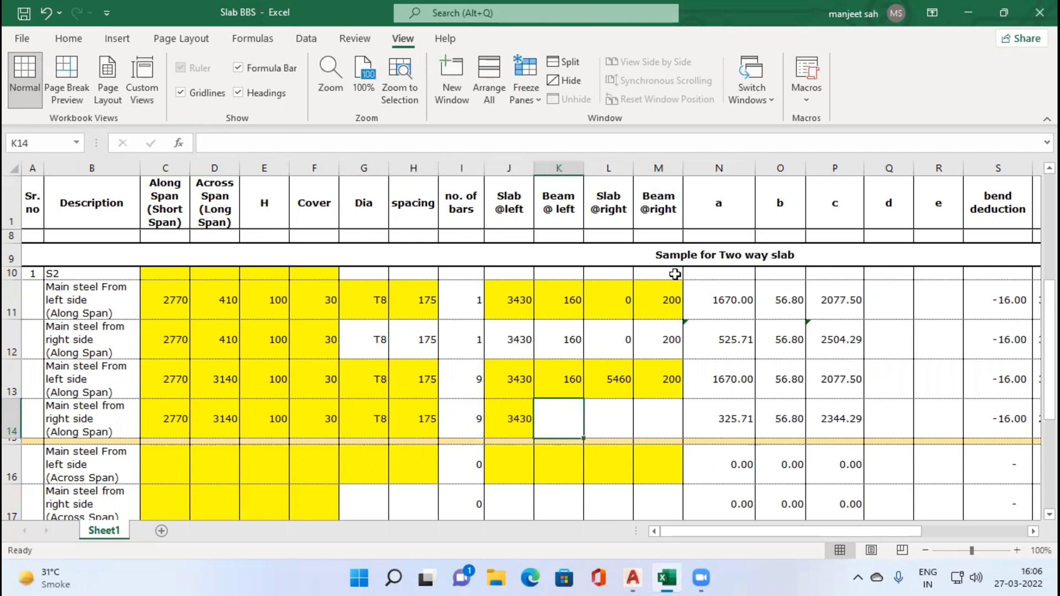
key(ctrl+d)
key(Tab)
key(ctrl+d)
key(Tab)
key(ctrl+d)
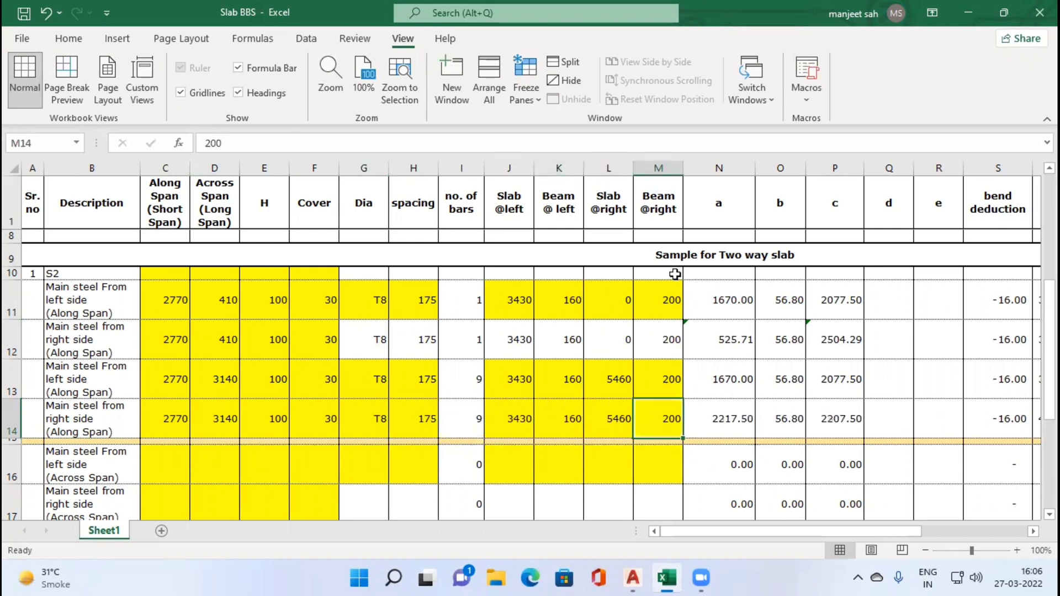
Check row 14's a = 2217.50, cut length 4,465.80 and total length 40.19 against row 13's formulas.
key(Left)
key(Left)
key(Right)
key(Right)
key(Right)
key(Right)
key(Right)
key(Right)
key(Right)
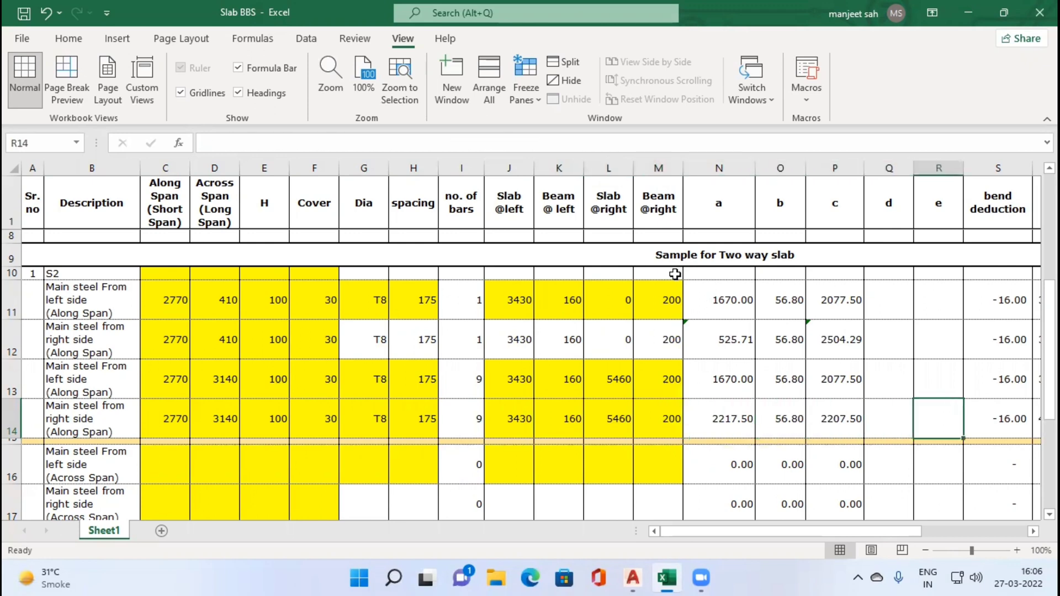
key(Right)
key(Right)
key(Right)
key(Right)
key(Left)
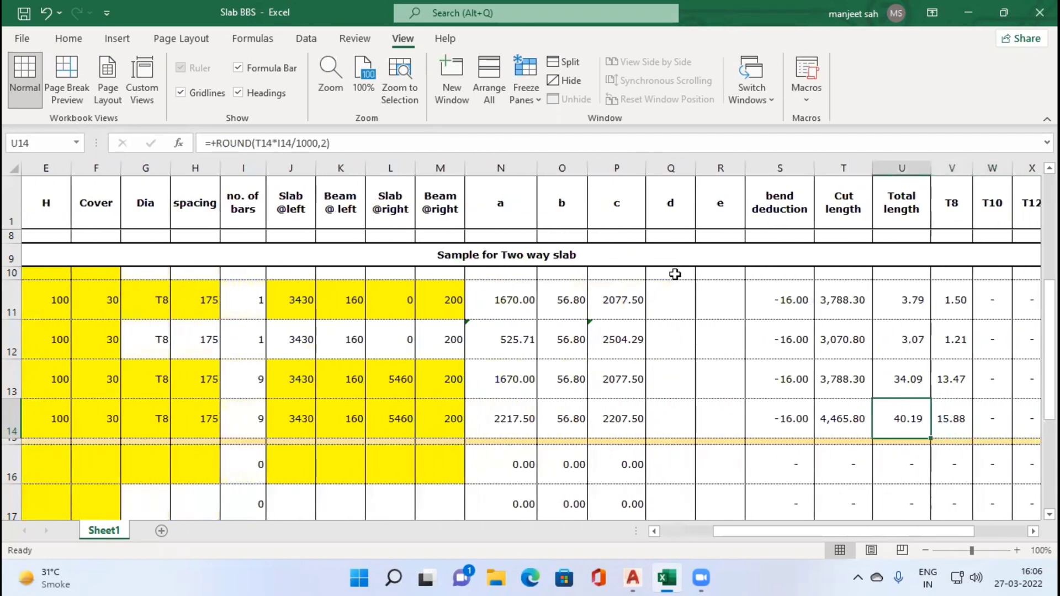
key(Left)
key(Left)
key(Left)
key(Left)
key(Right)
key(Right)
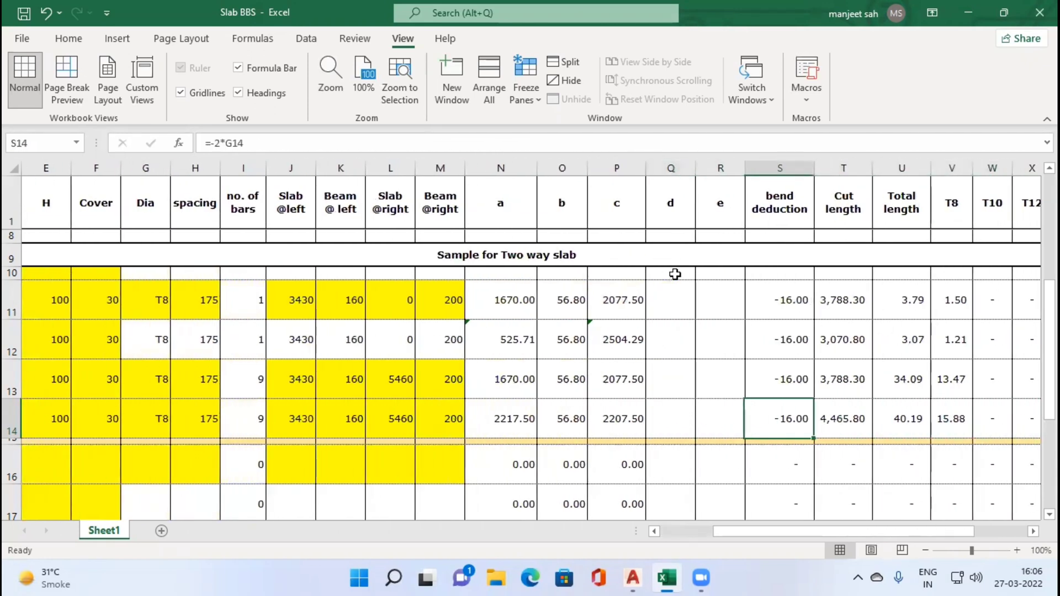
key(Right)
key(Right)
key(Left)
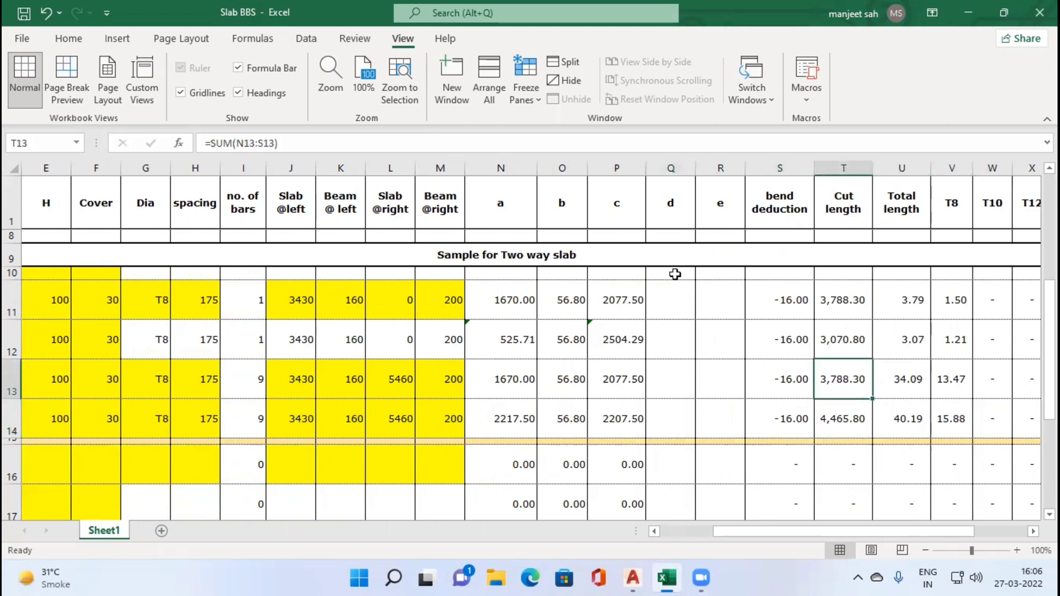
key(Up)
key(Down)
key(ctrl+Left)
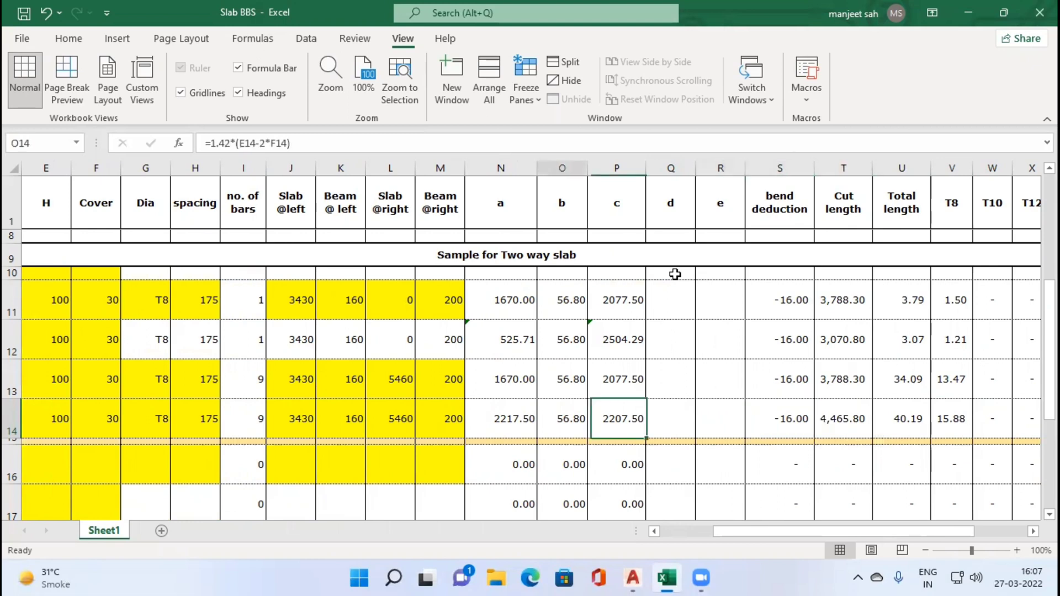
key(Home)
key(Right)
key(Right)
key(Right)
key(Right)
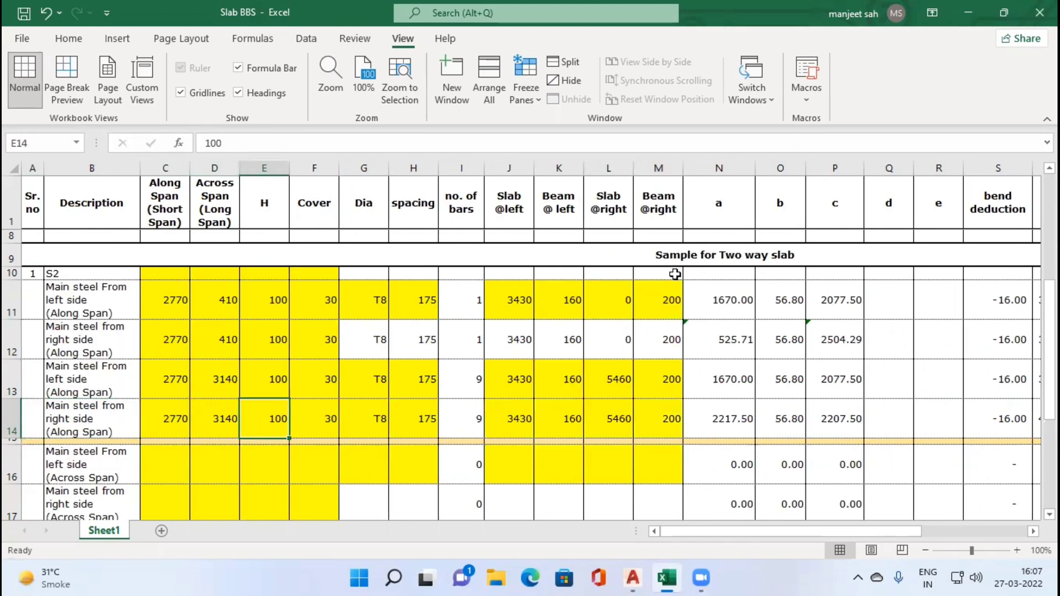
Pan and zoom the AutoCAD plan to read slab S2's lower 1060 and 1710 dimensions.
key(alt+Tab)
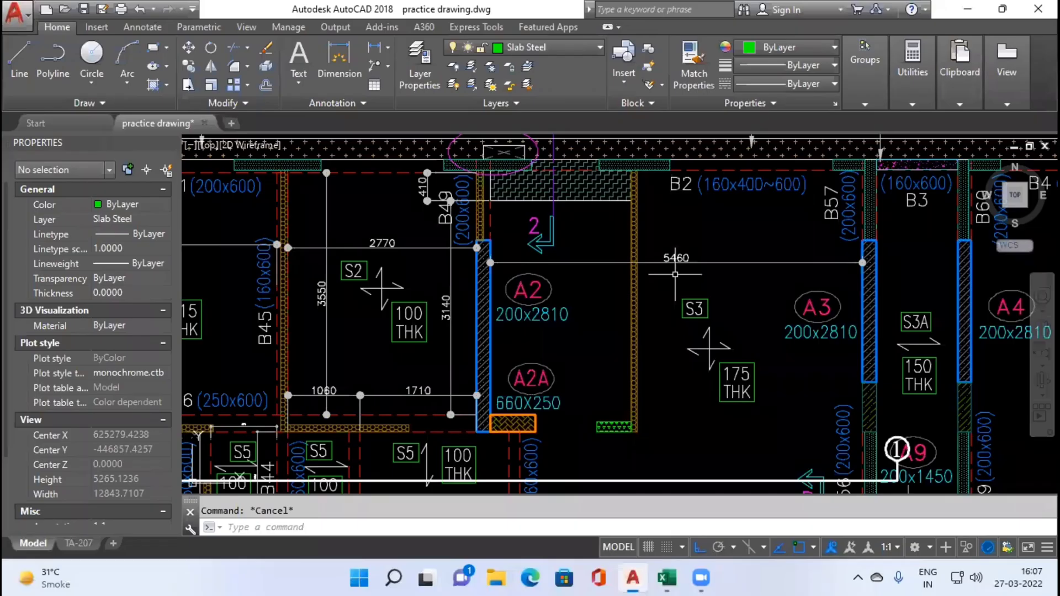
drag(377, 329, 486, 311)
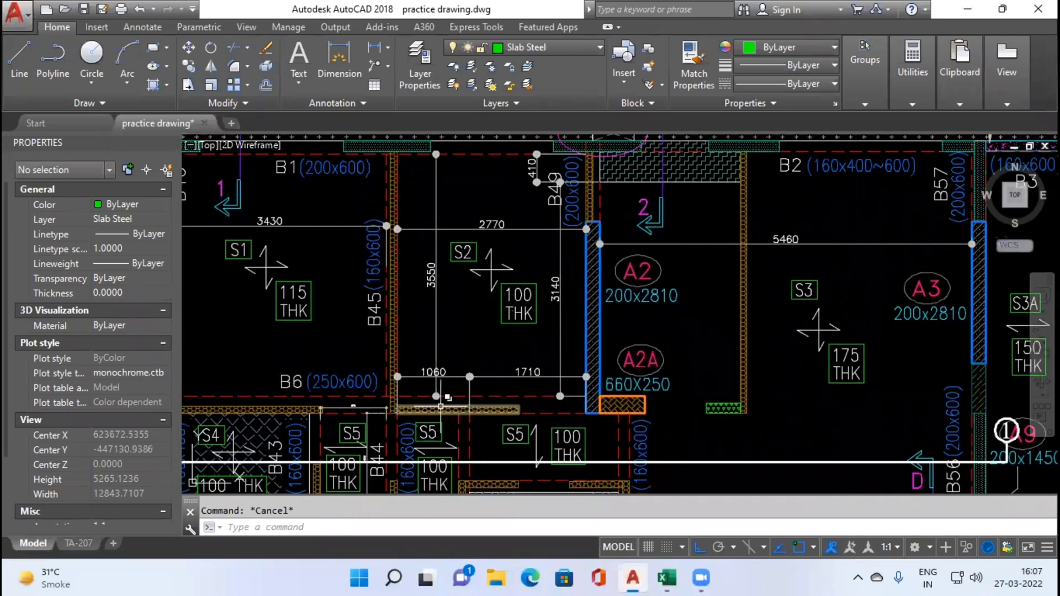
drag(556, 373, 502, 290)
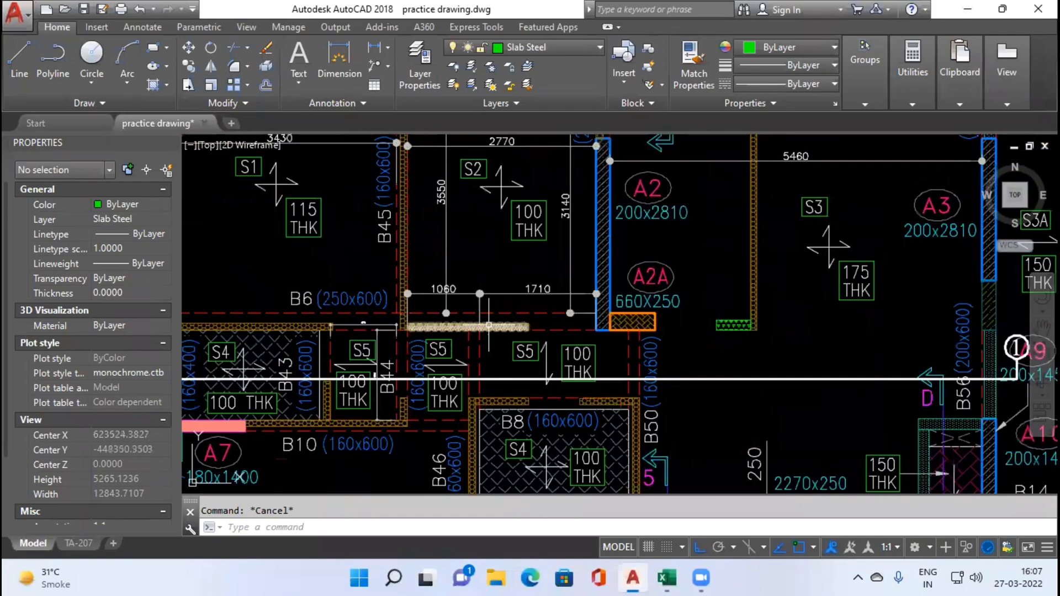
scroll(502, 291, up, 2)
scroll(462, 306, down, 2)
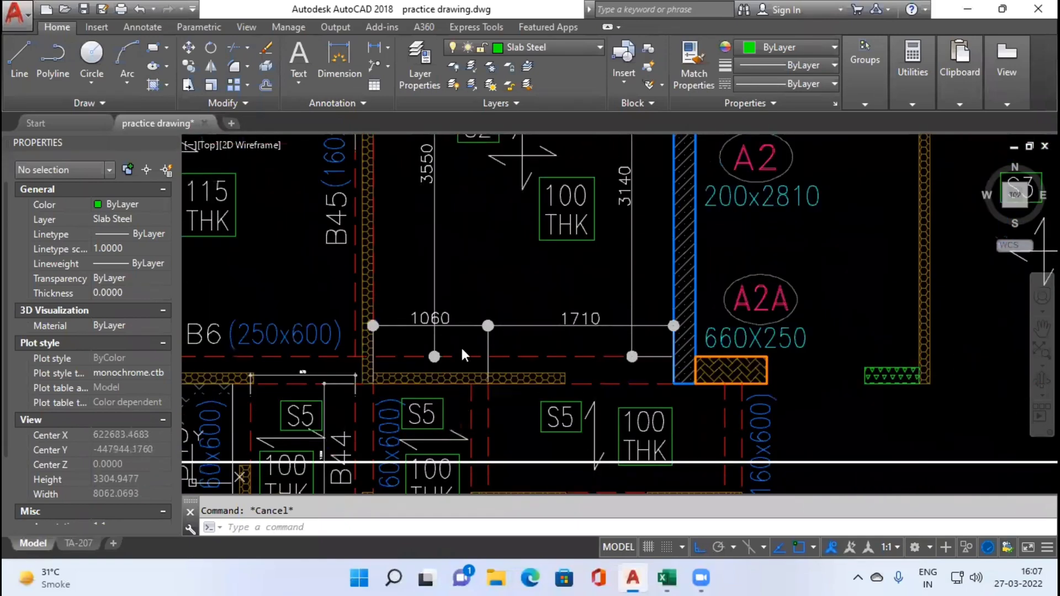
key(alt+Tab)
click(606, 235)
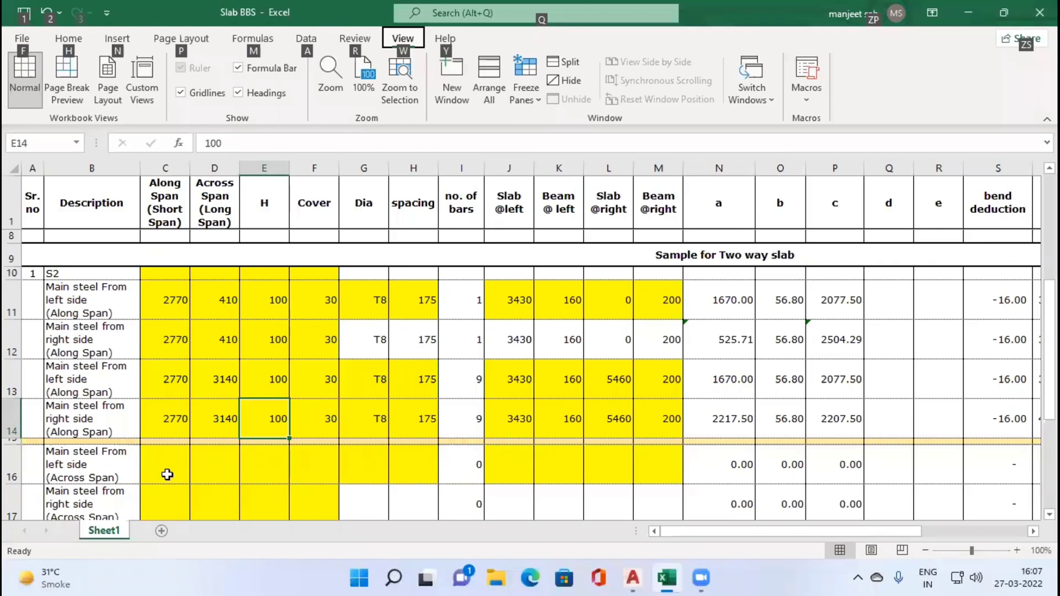
scroll(307, 388, down, 1)
key(alt+Tab)
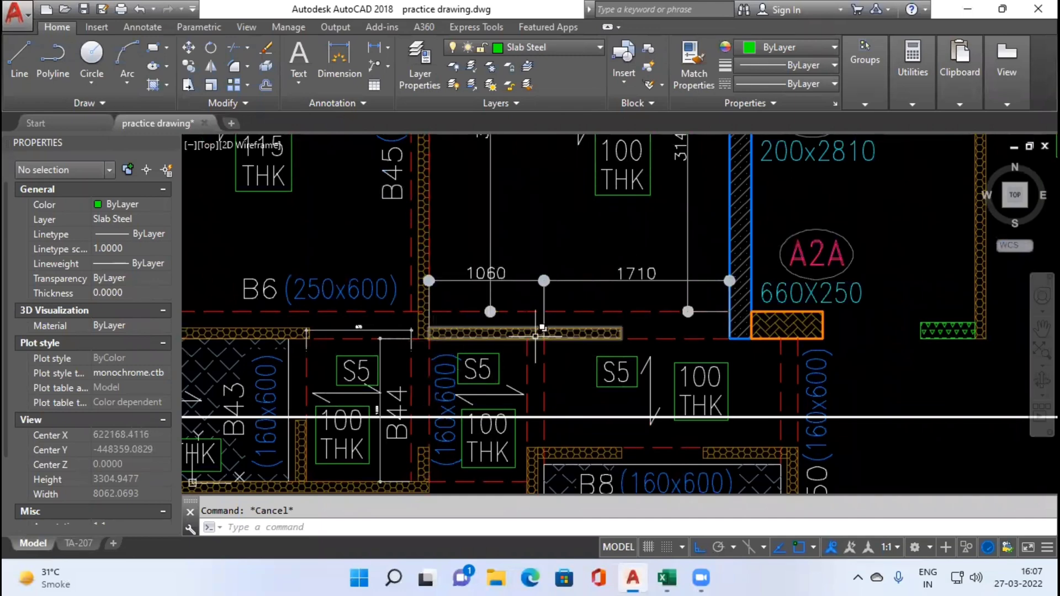
key(alt+Tab)
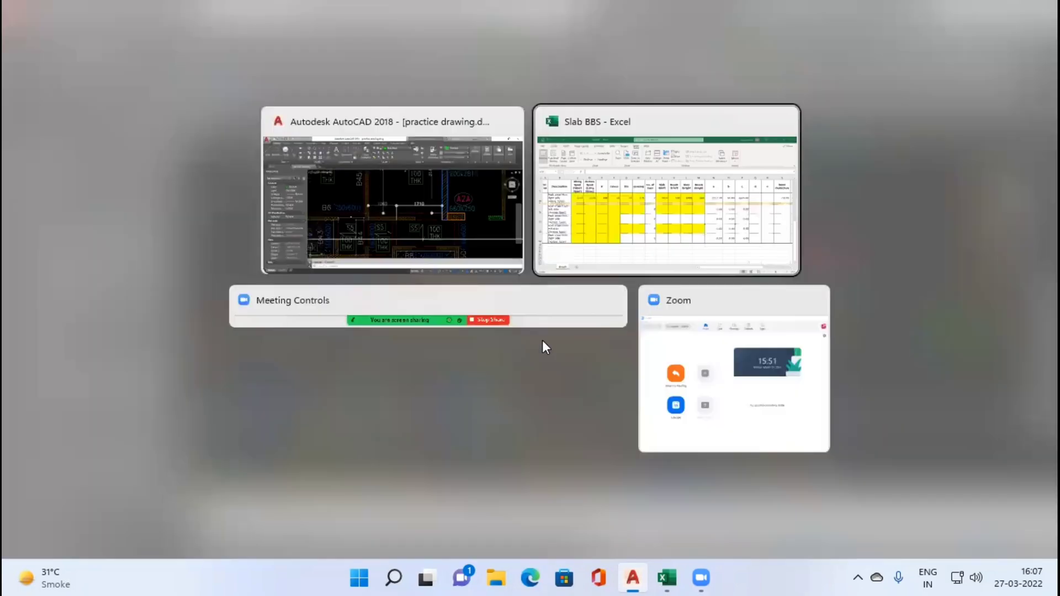
Enter 1060 as row 16's along-span length and look up S2's across span in AutoCAD.
text(1060)
key(Tab)
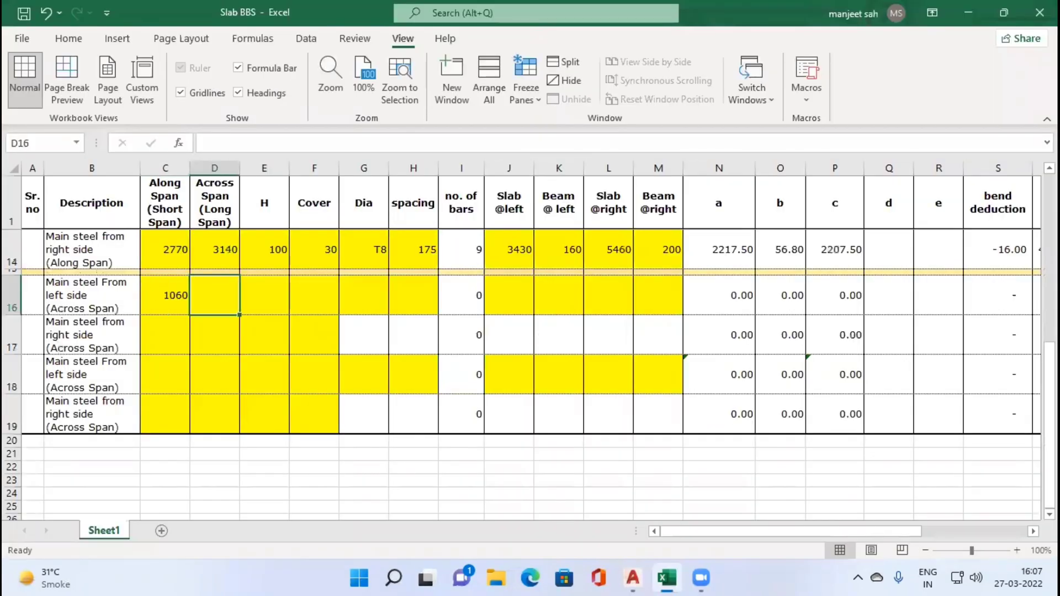
key(alt+Tab)
drag(528, 218, 534, 301)
scroll(534, 301, up, 2)
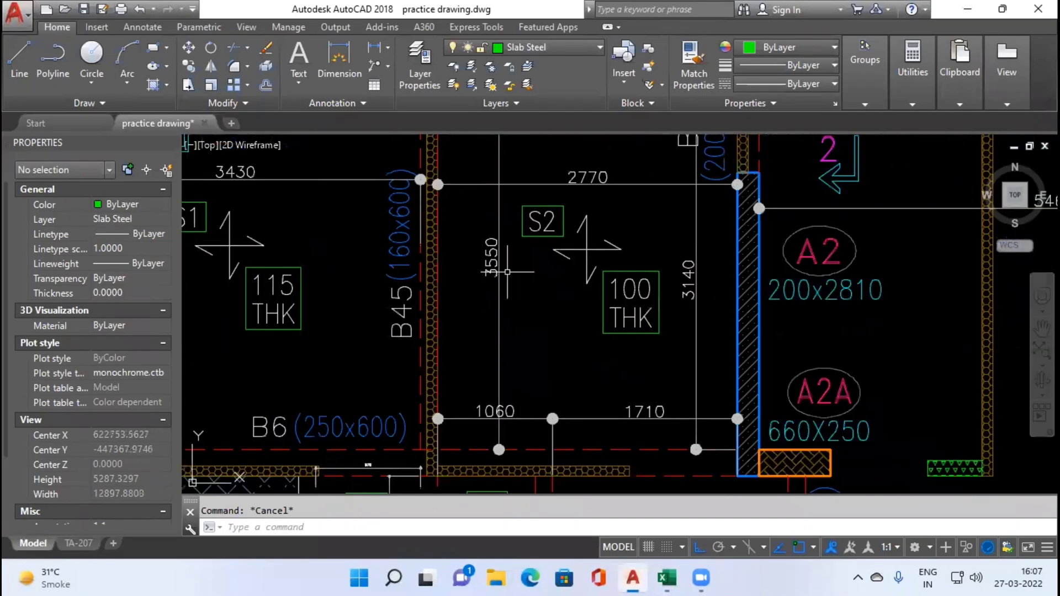
key(alt+Tab)
Enter row 16's across span 3550, depth 100 and cover 30.
text(3)
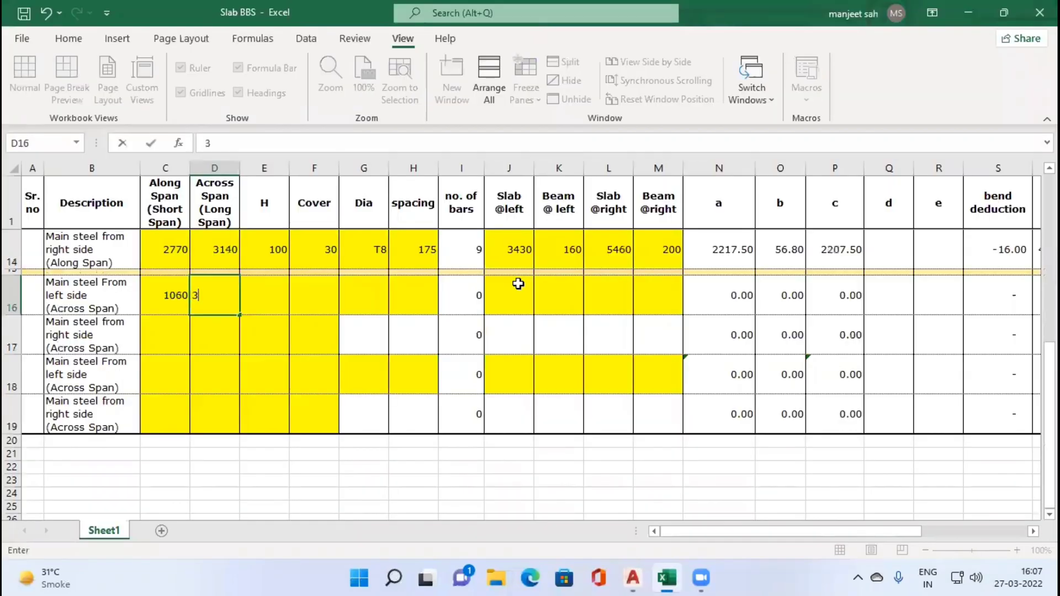
text(550)
key(Tab)
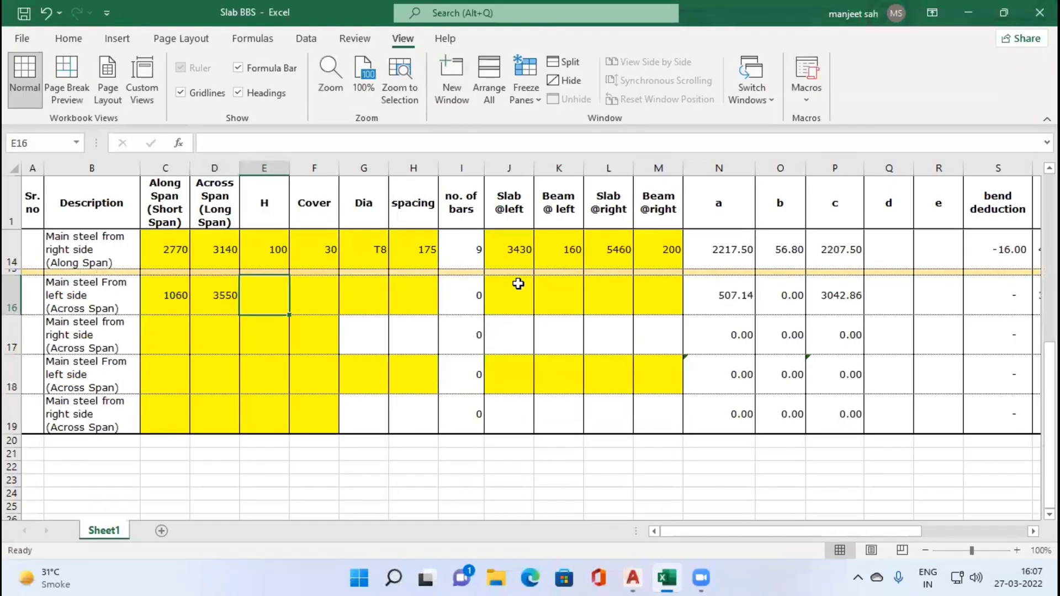
text(100)
key(Tab)
text(30)
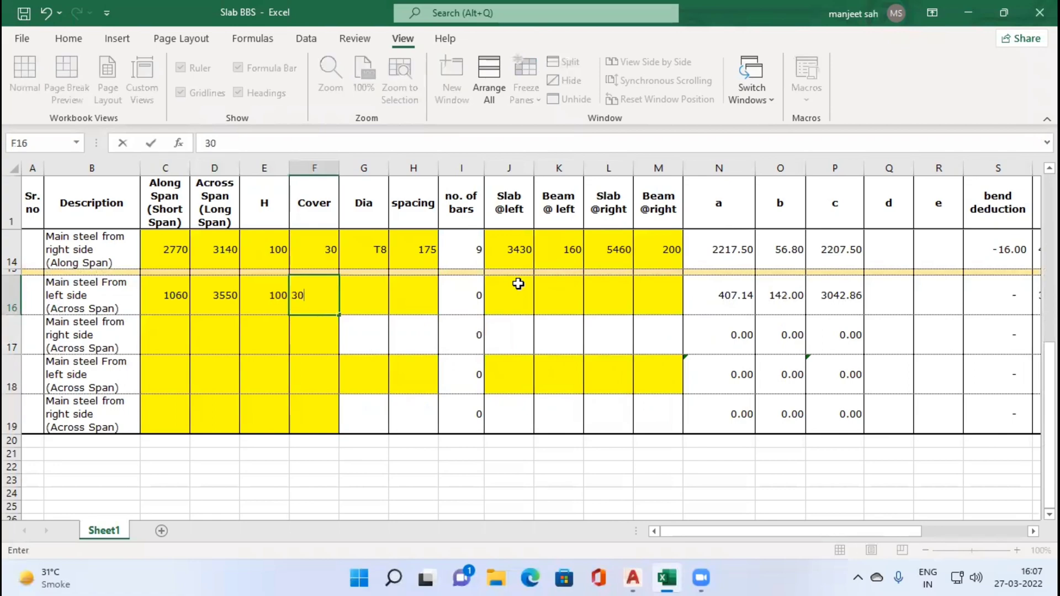
key(Tab)
Set row 16's bars to T8 at 250 spacing after checking the bar details in the drawing.
text(8)
key(alt+Tab)
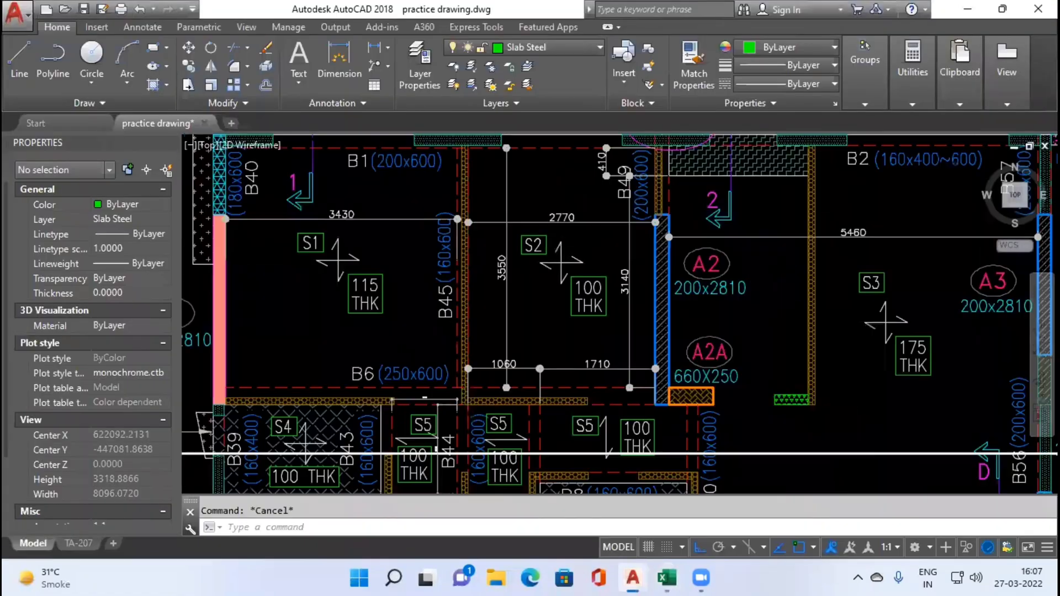
scroll(890, 343, down, 6)
scroll(769, 455, up, 5)
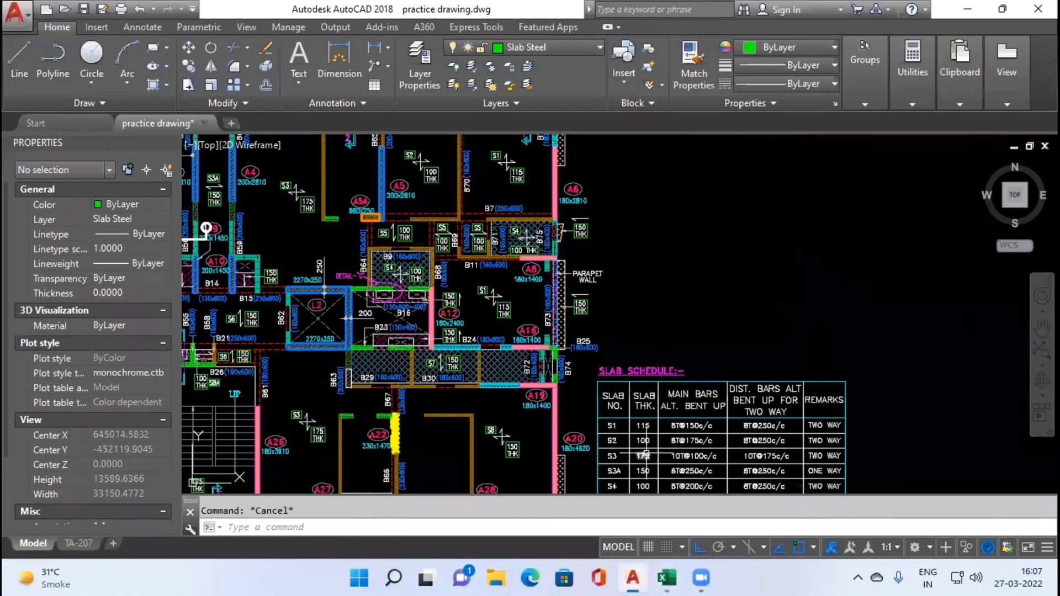
key(alt+Tab)
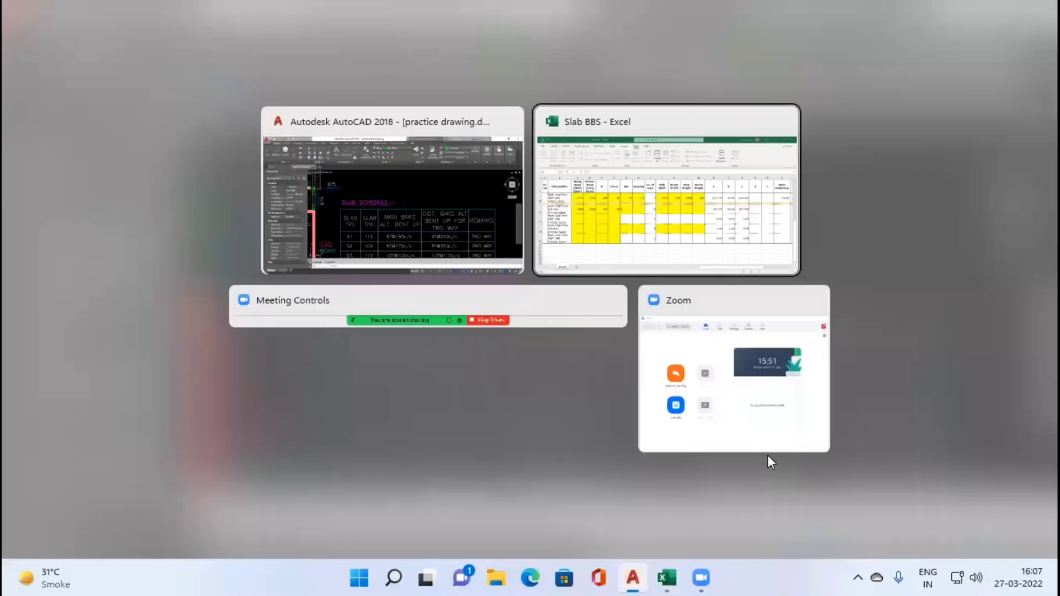
key(Tab)
text(25)
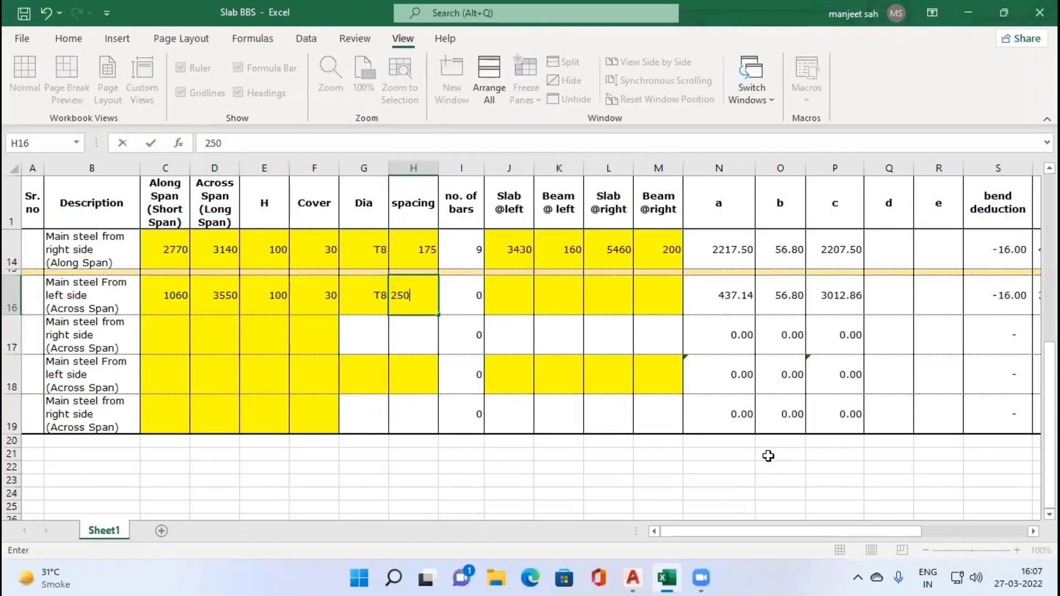
text(0)
key(Tab)
Pan and zoom the AutoCAD floor plan around slab S2 to read its edge supports.
key(alt+Tab)
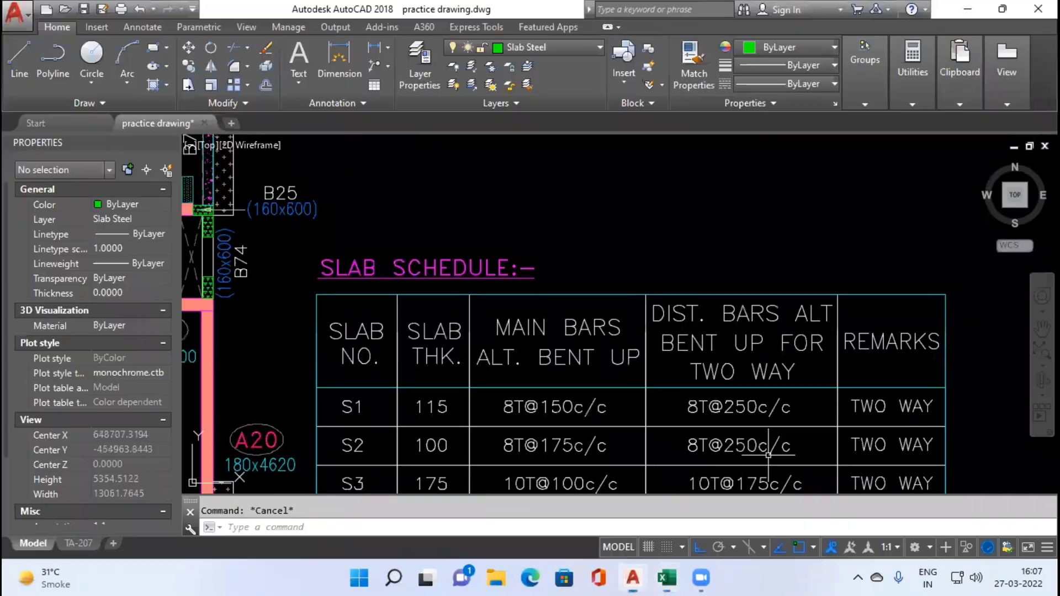
scroll(674, 362, down, 3)
drag(320, 310, 540, 402)
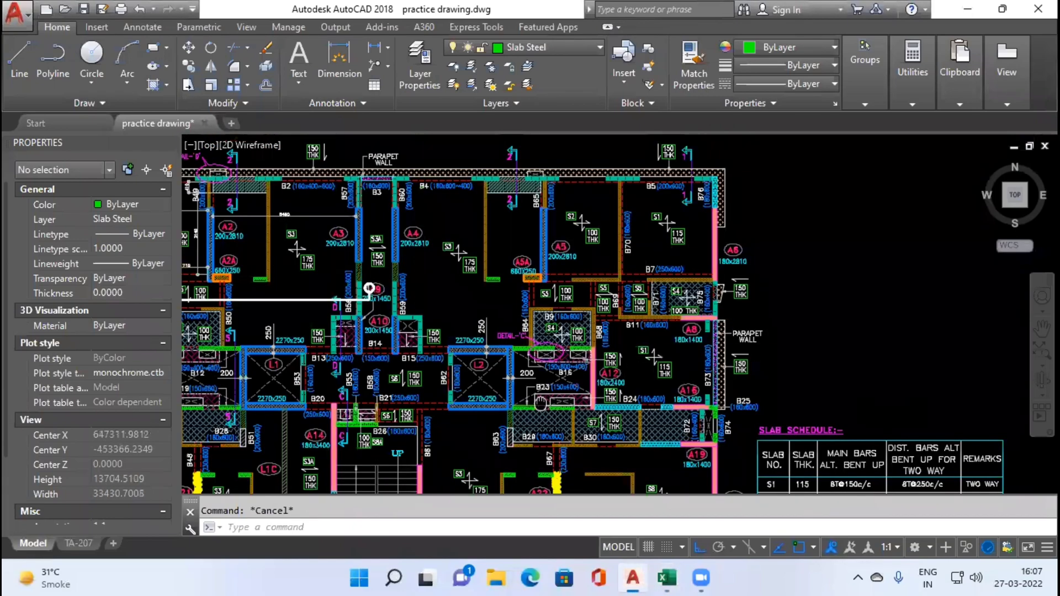
scroll(369, 288, up, 2)
drag(369, 289, 740, 393)
scroll(401, 327, up, 4)
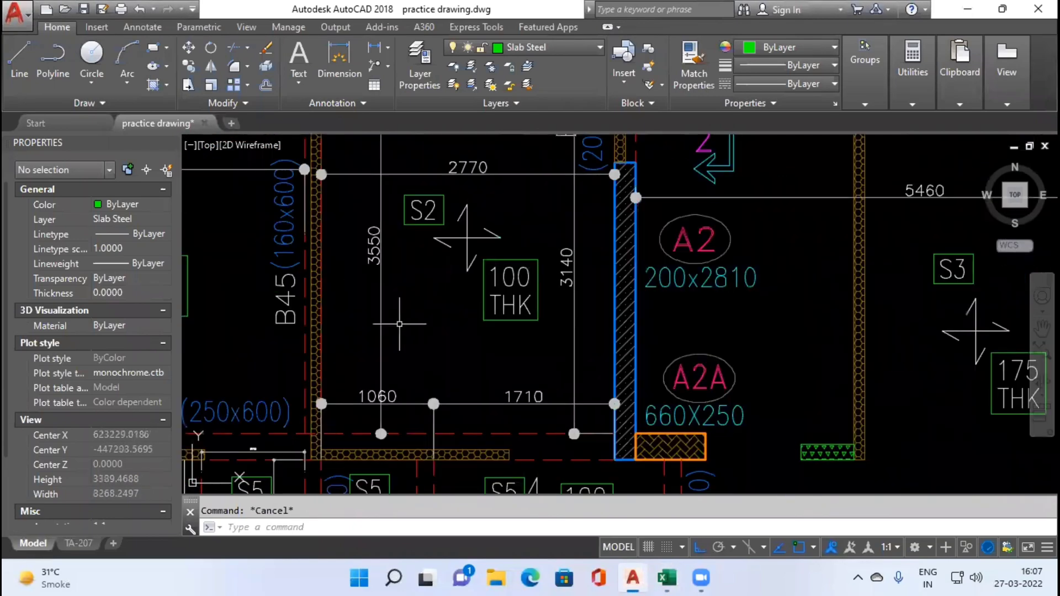
scroll(416, 206, down, 2)
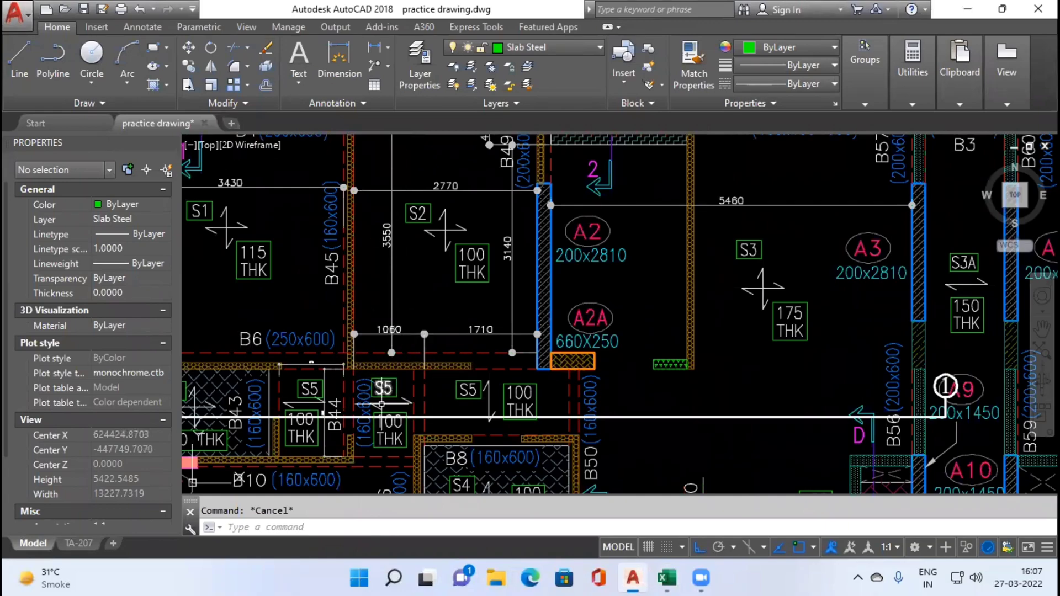
scroll(391, 415, up, 2)
scroll(391, 411, up, 2)
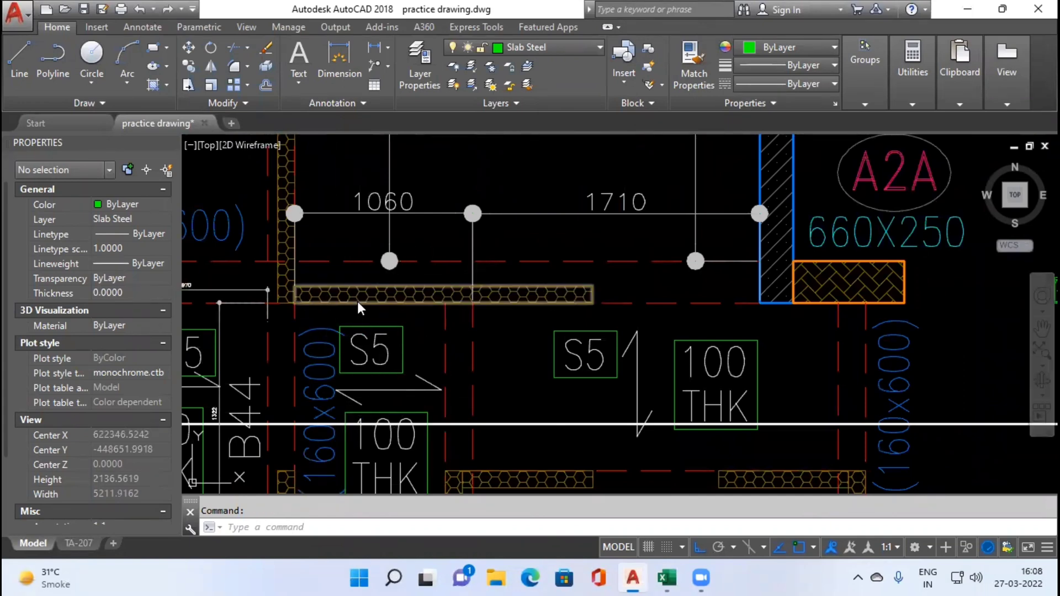
key(alt+Tab)
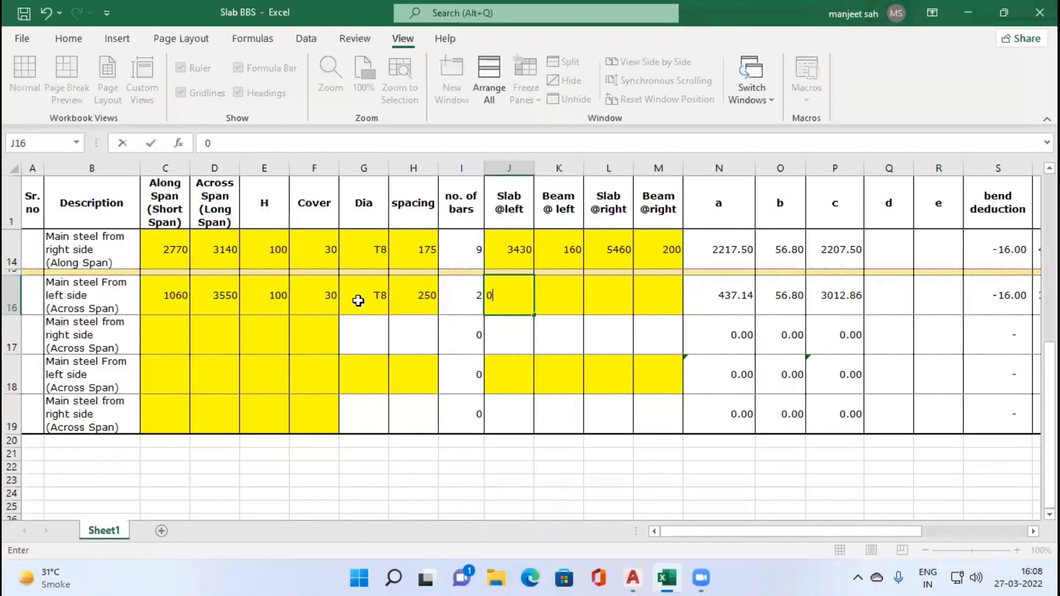
Enter row 16's slab-left 0 and beam-left 250 from the B6 beam width.
text(0)
key(Tab)
key(alt+Tab)
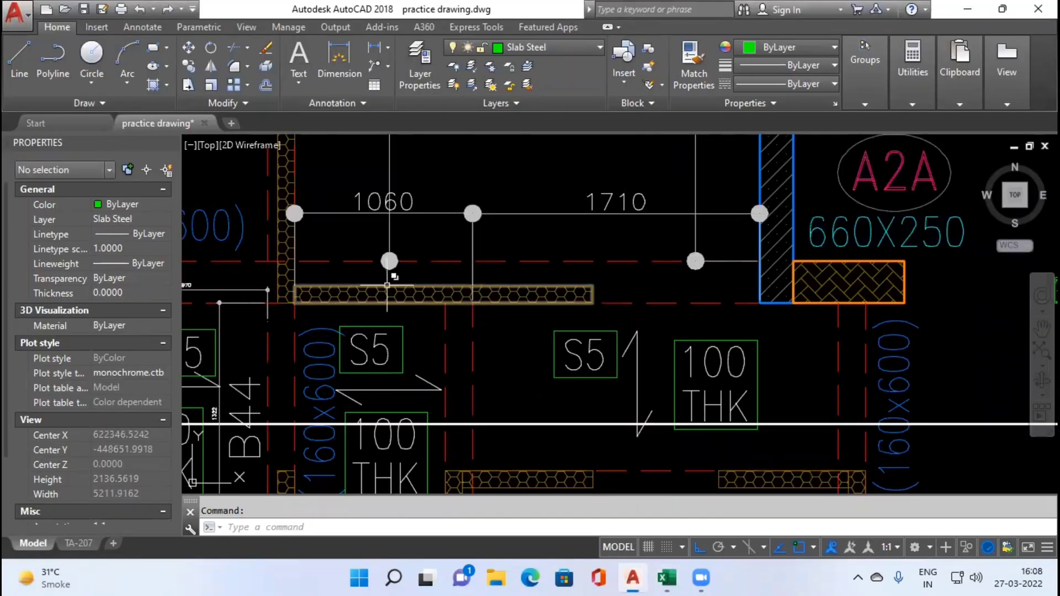
drag(366, 292, 598, 276)
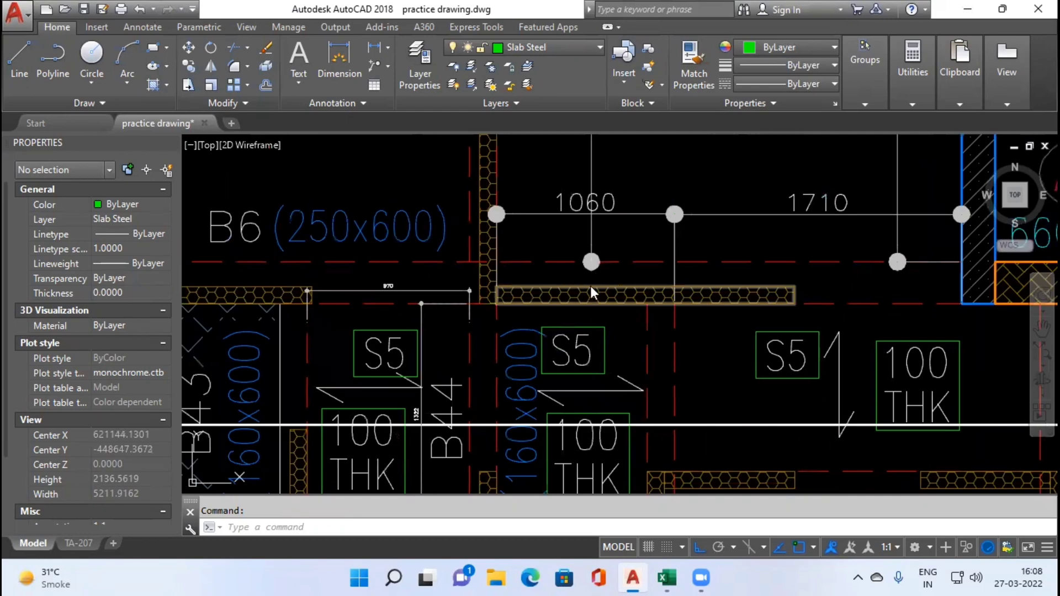
key(alt+Tab)
text(25)
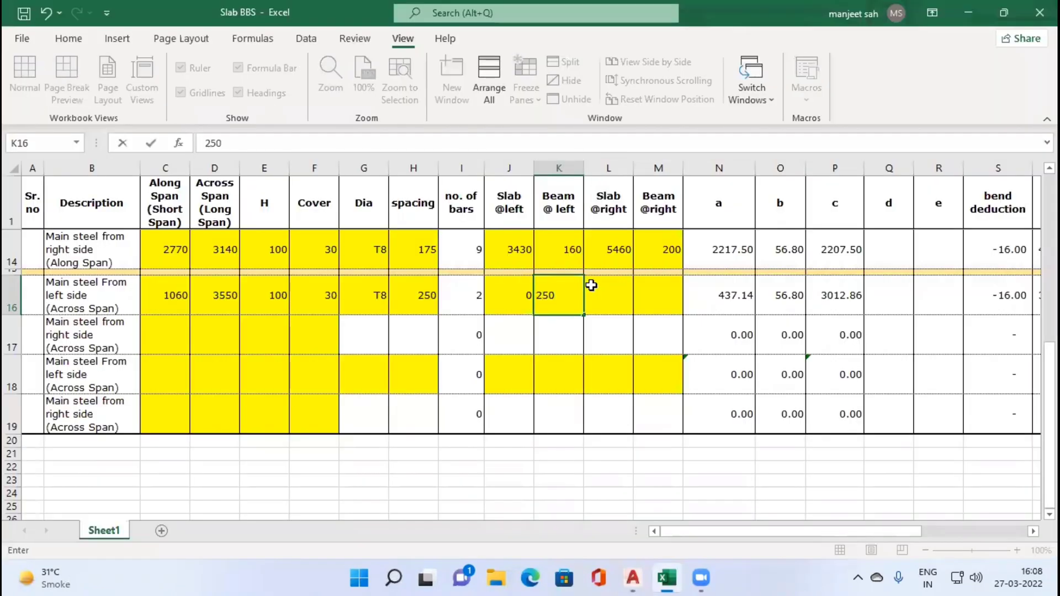
key(Tab)
Enter row 16's slab-right 0 and beam-right 200 after checking S2's top edge.
key(alt+Tab)
scroll(608, 276, down, 3)
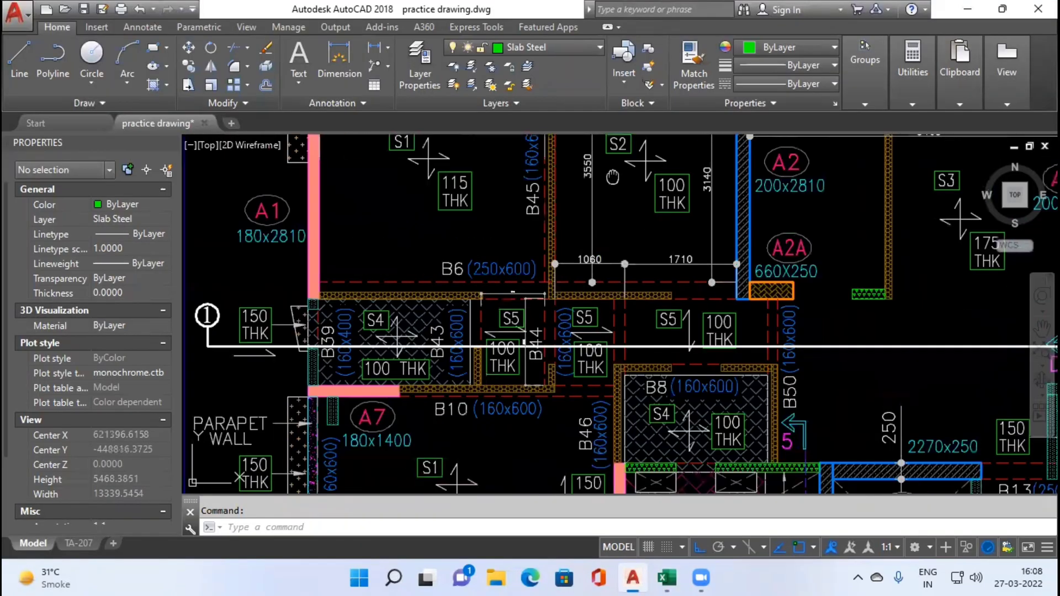
drag(613, 177, 602, 356)
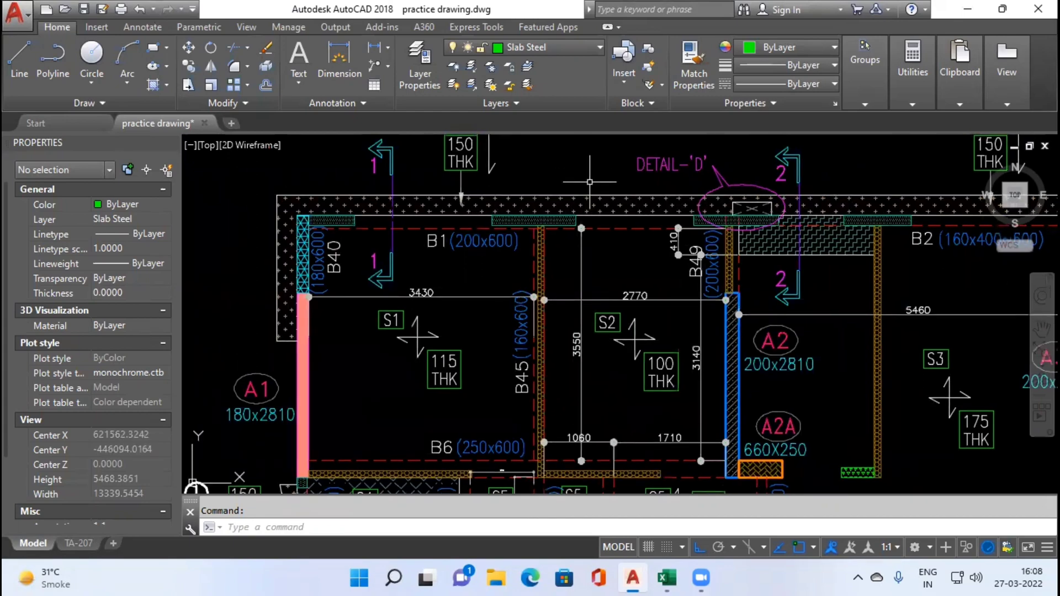
key(alt+Tab)
text(0)
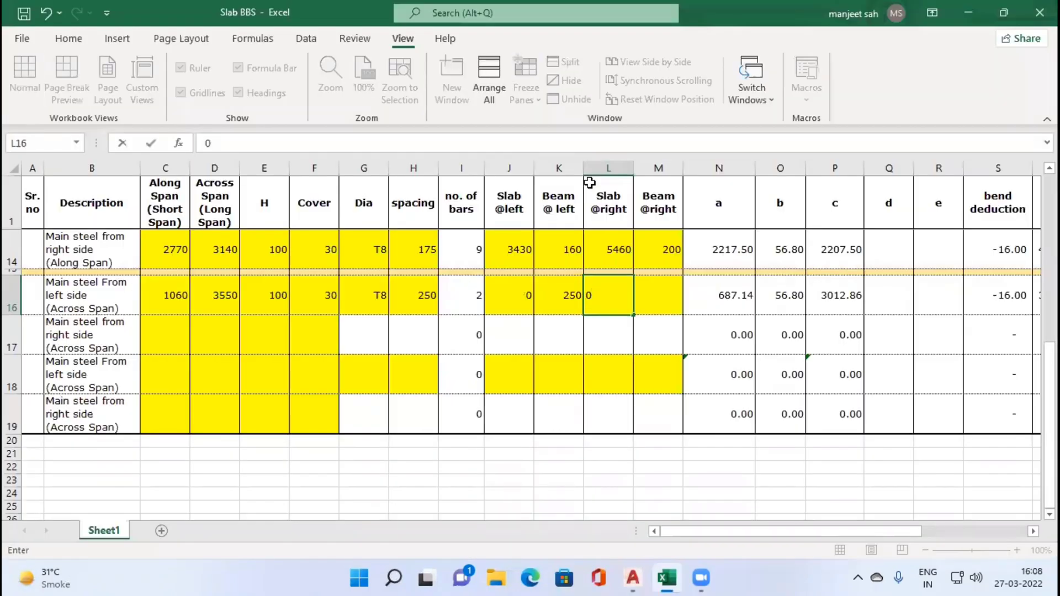
key(Tab)
key(alt+Tab)
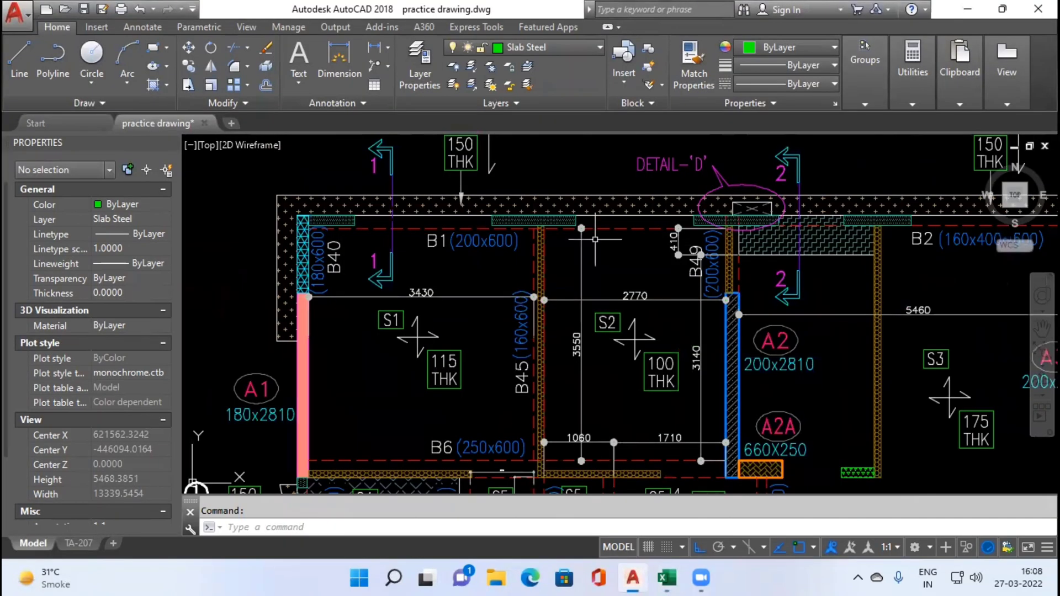
scroll(595, 239, up, 3)
key(alt+Tab)
text(20)
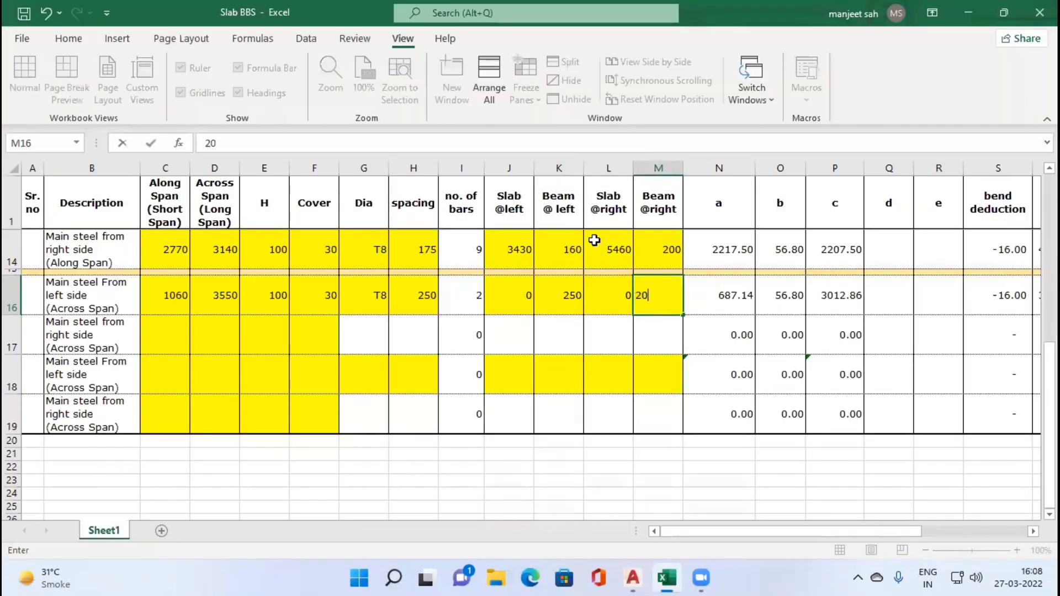
key(Return)
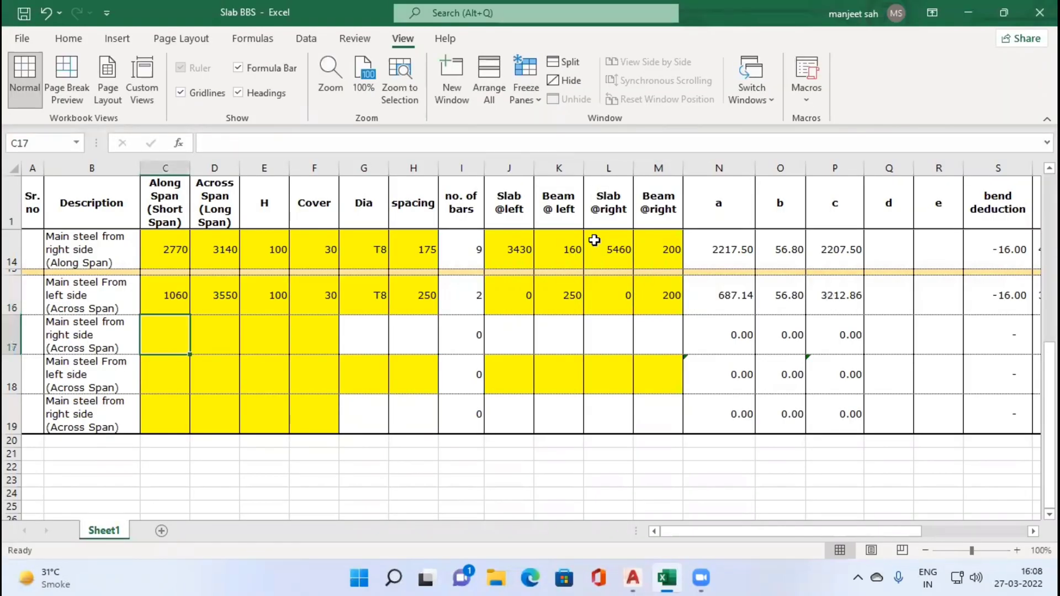
Copy 1060, 3550, 100, 30 and T8 from row 16 down into row 17.
key(ctrl+d)
key(Tab)
key(ctrl+d)
key(Tab)
key(ctrl+d)
key(Tab)
key(ctrl+d)
key(Tab)
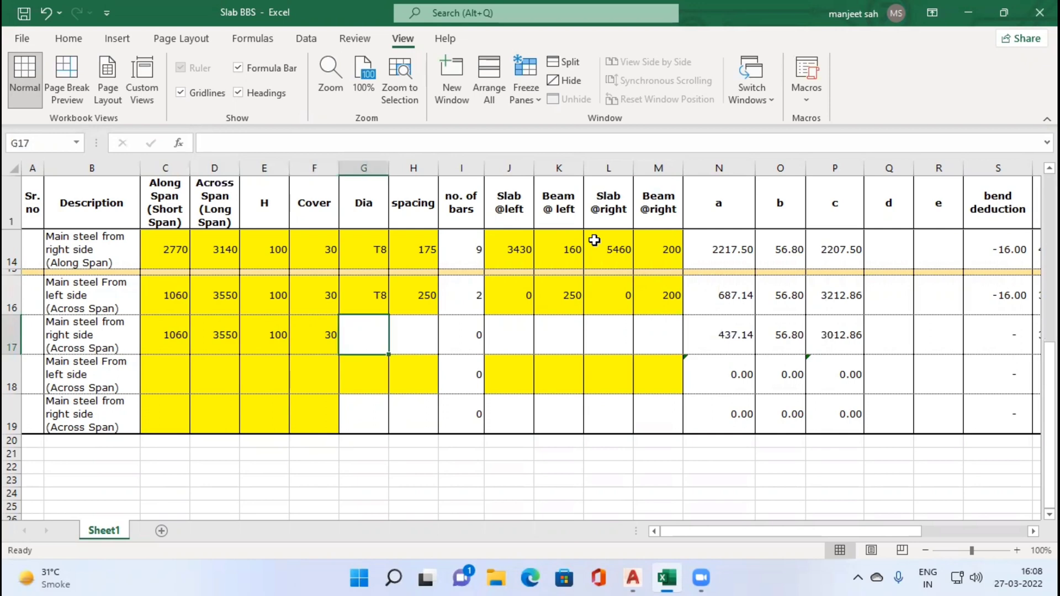
key(ctrl+d)
key(Tab)
key(ctrl+d)
Enter row 17's edge values 0, 250, 0, 200 and move to row 18.
key(Tab)
key(Tab)
text(0)
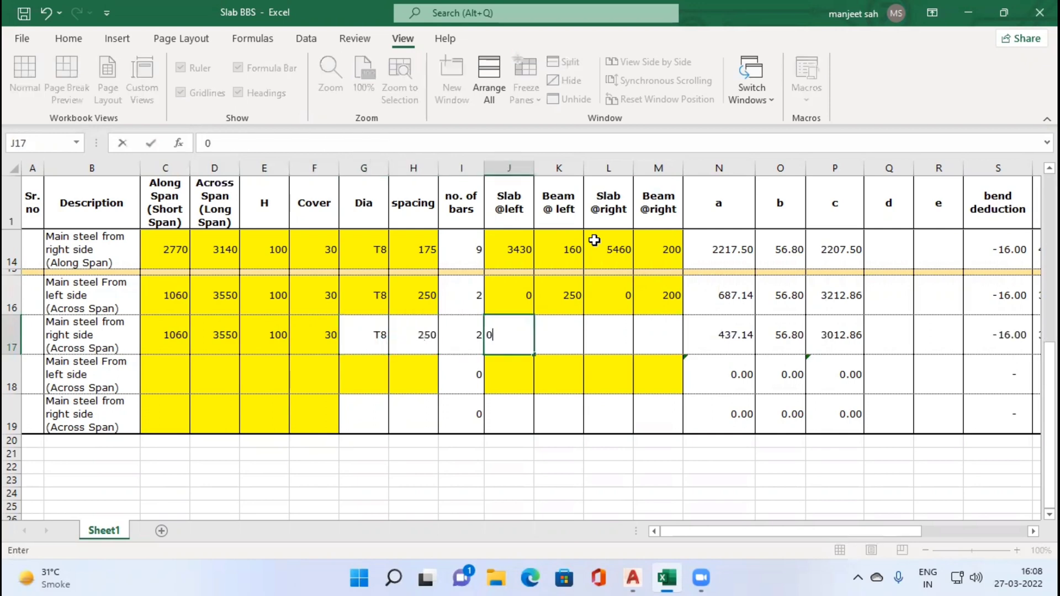
key(Tab)
text(250)
key(Tab)
text(0)
key(Tab)
text(20)
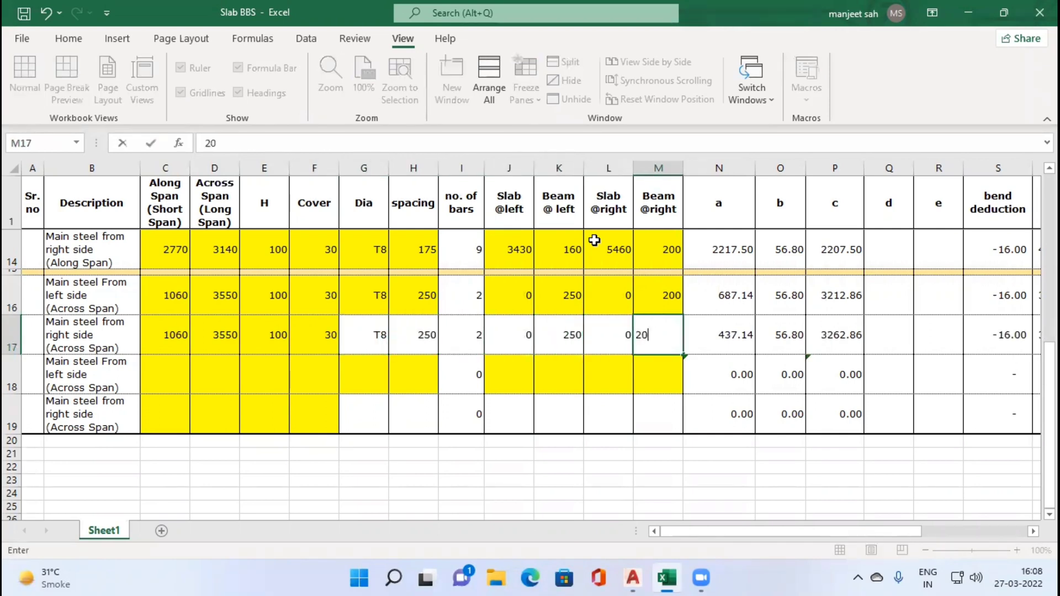
text(0)
key(Return)
key(Left)
key(Left)
key(Left)
key(Left)
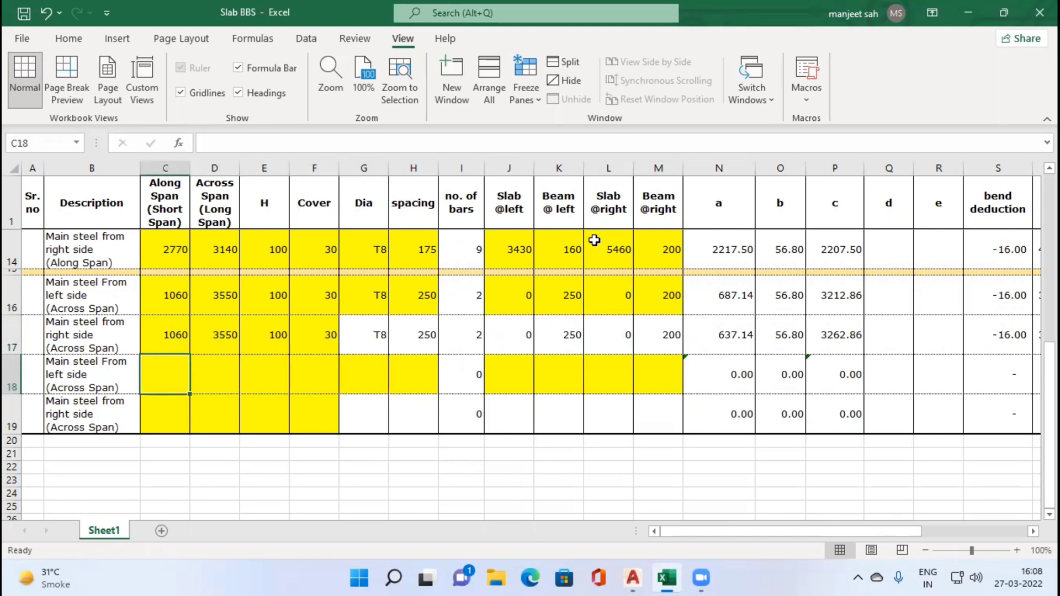
key(alt+Tab)
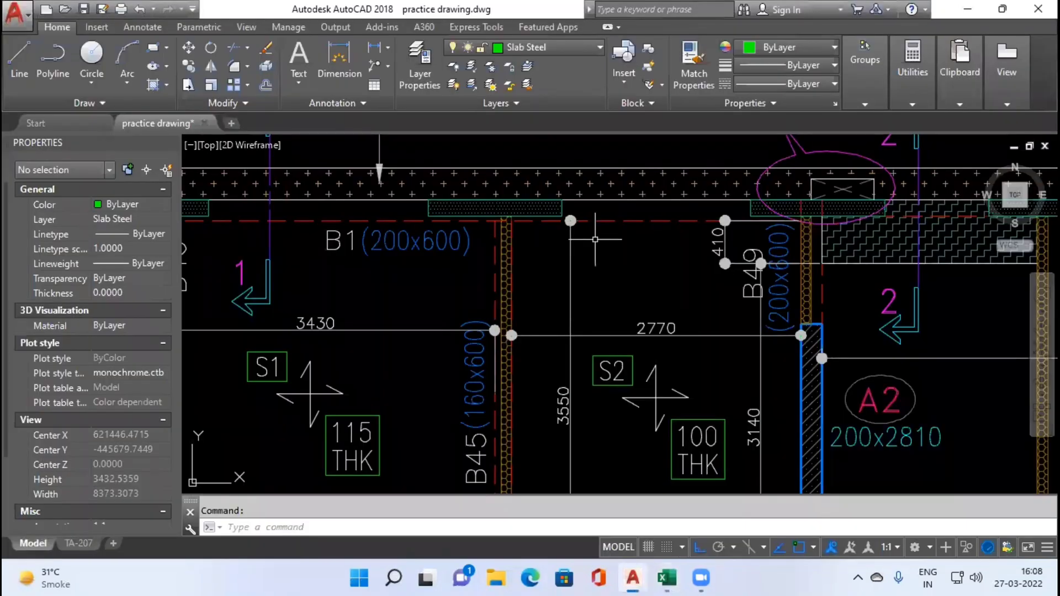
Read the 1710 span in AutoCAD and enter it as row 18's along-span length.
scroll(599, 276, down, 3)
drag(607, 370, 582, 262)
scroll(671, 309, up, 3)
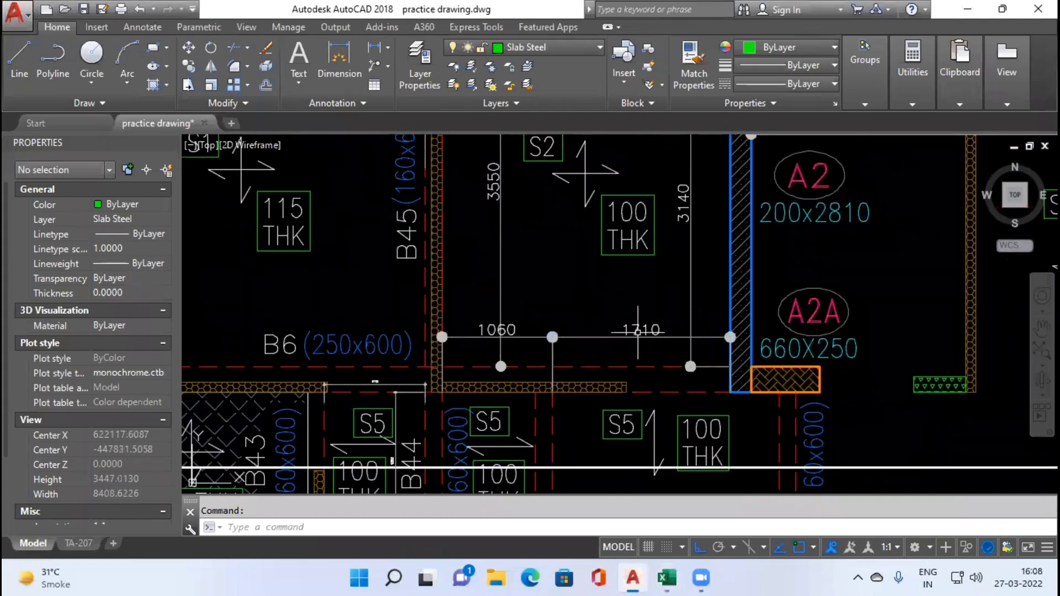
key(alt+Tab)
text(17)
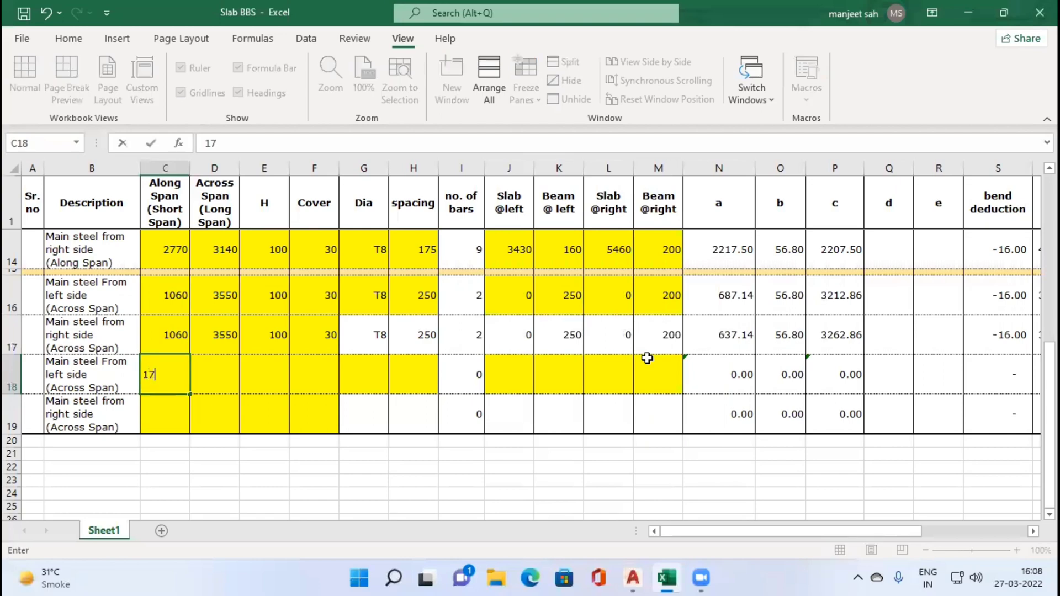
key(Return)
Fill row 18 with across span 3550, depth 100, cover 30 and T8 bars at 250 spacing.
key(alt+Tab)
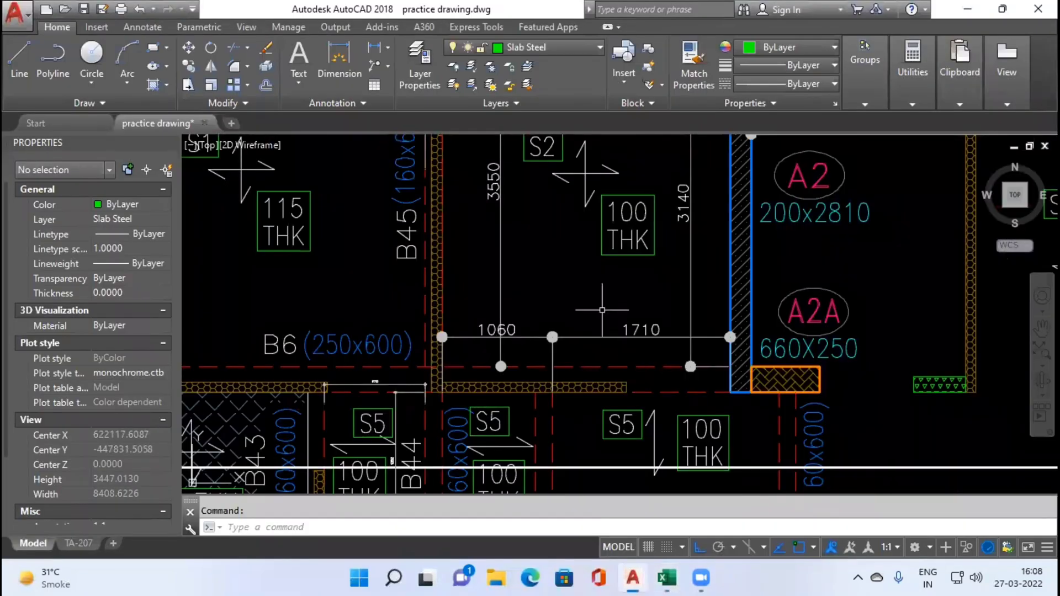
scroll(597, 360, down, 2)
key(alt+Tab)
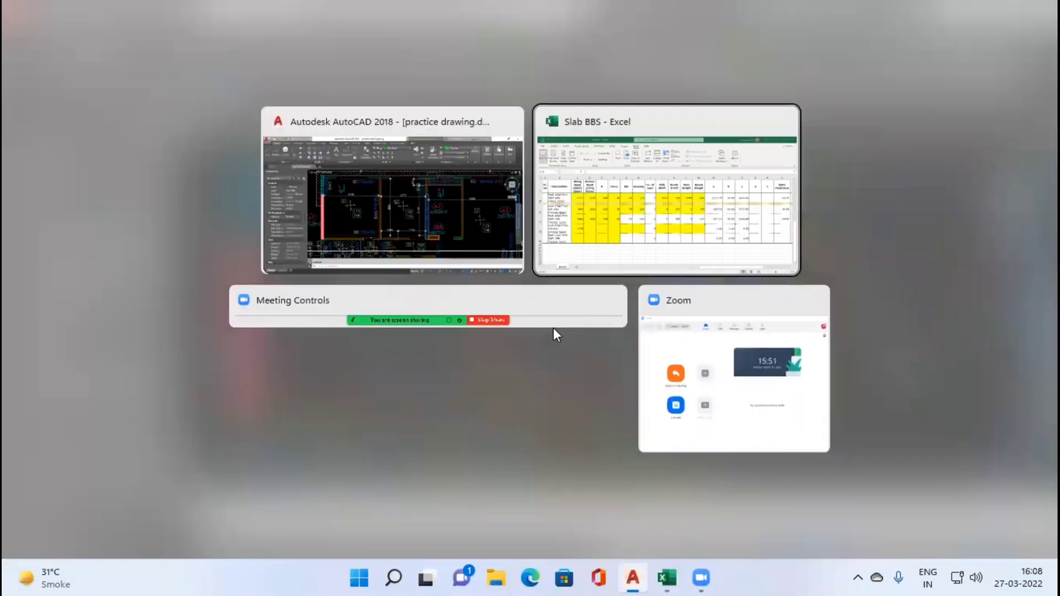
text(3550)
key(Tab)
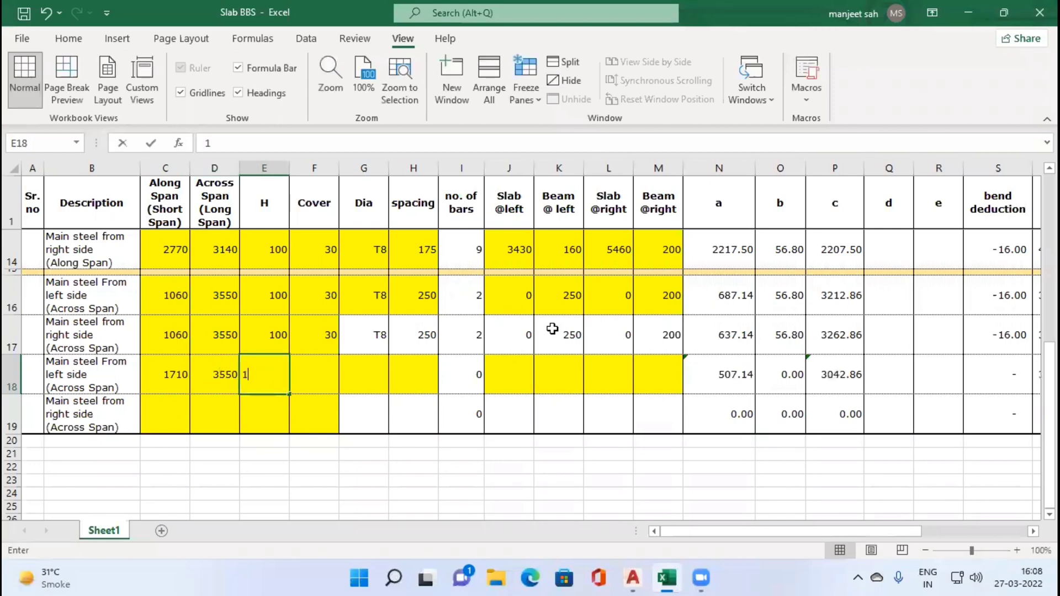
text(100)
key(Tab)
text(30)
key(Tab)
text(T8)
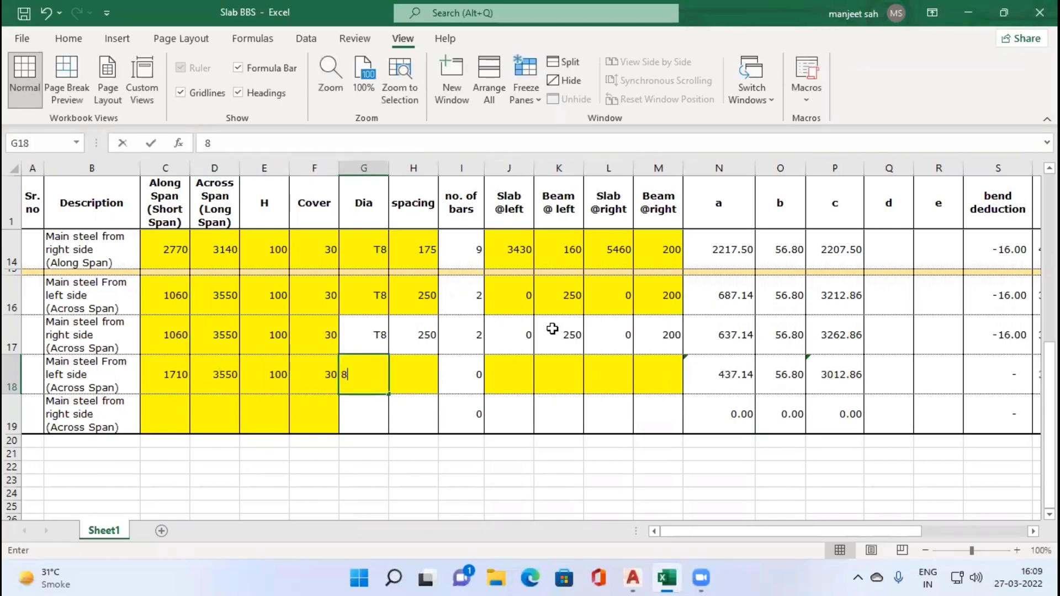
key(Tab)
text(250)
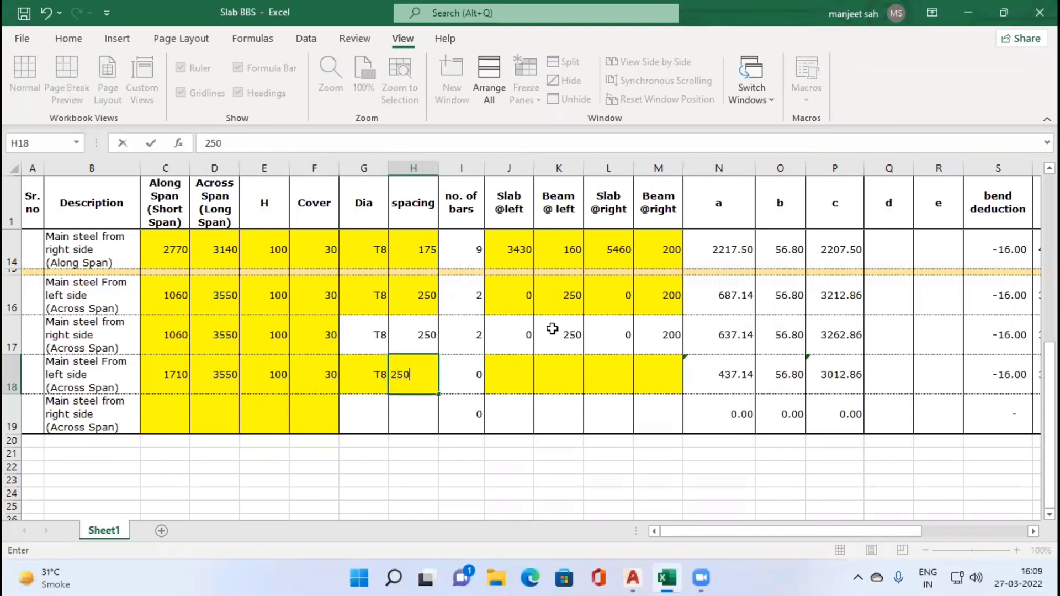
key(Tab)
key(Tab)
key(alt+Tab)
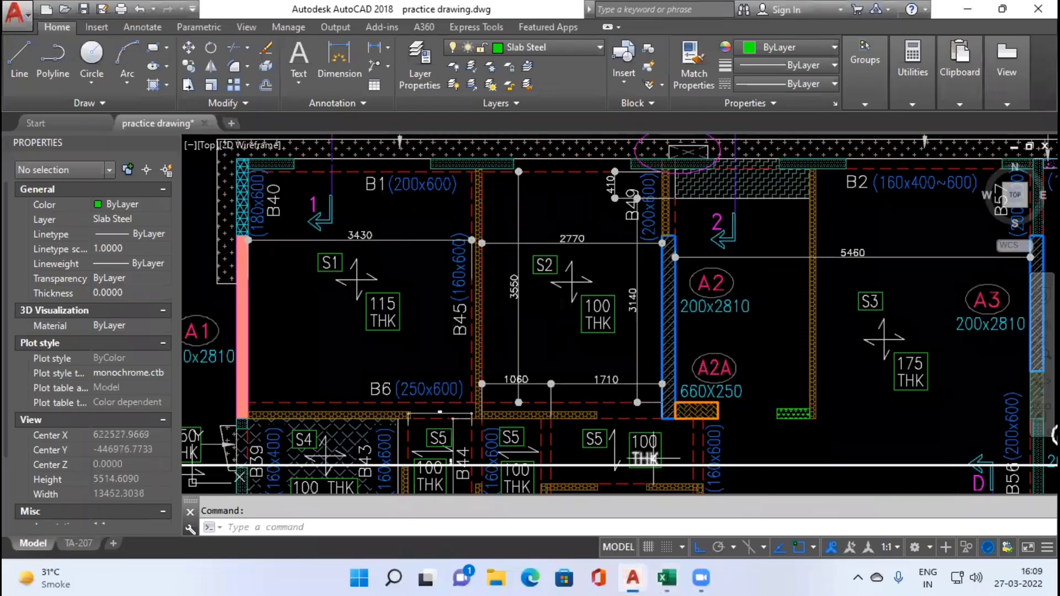
Dimension the vertical slab strip near the S5 label as 1000 and return to the Slab BBS workbook.
scroll(591, 458, up, 3)
key(space)
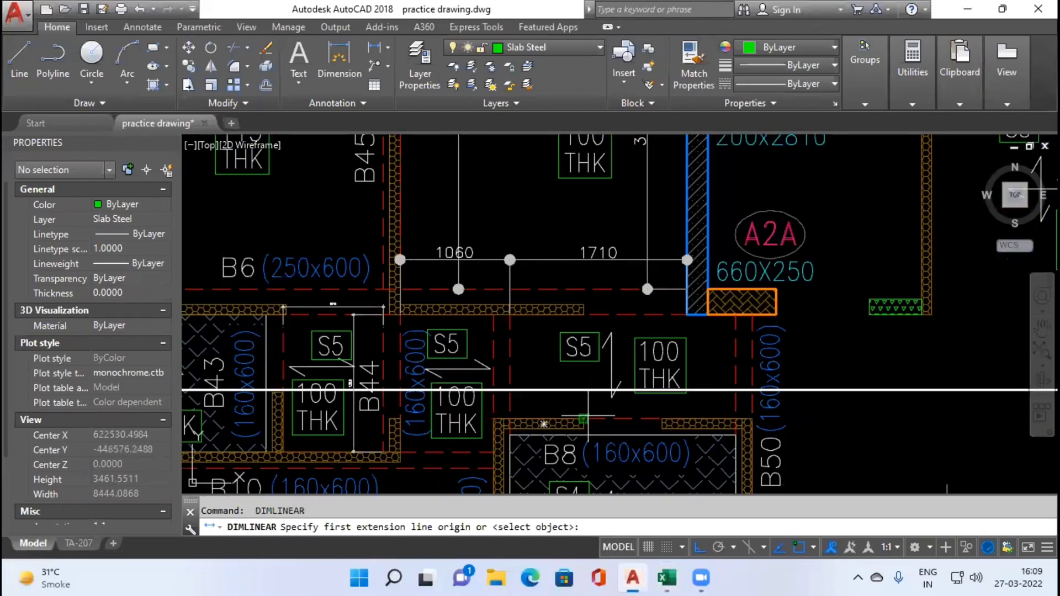
click(584, 422)
click(583, 318)
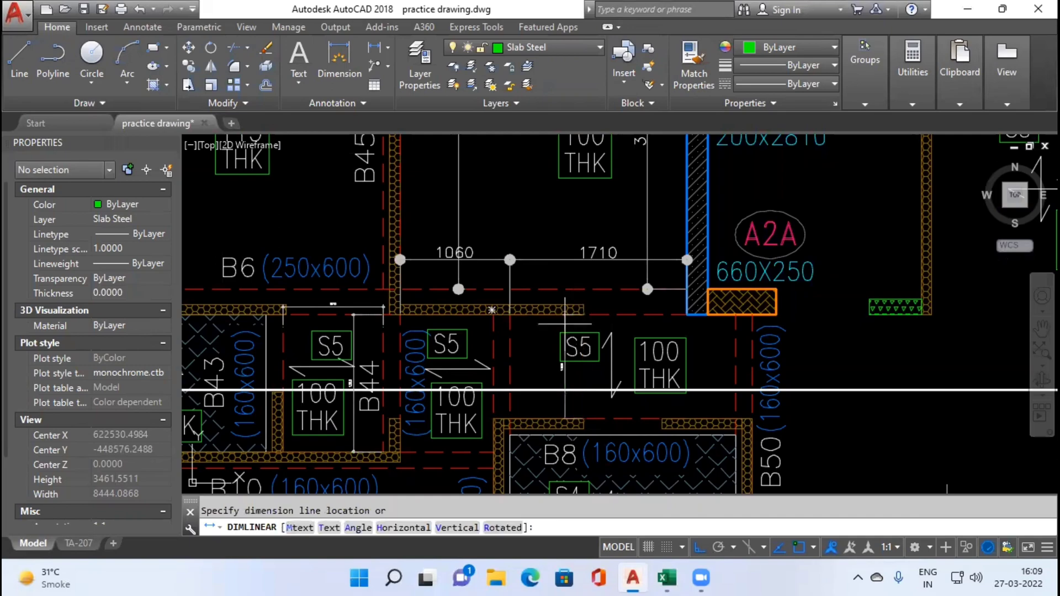
click(575, 386)
scroll(589, 396, up, 8)
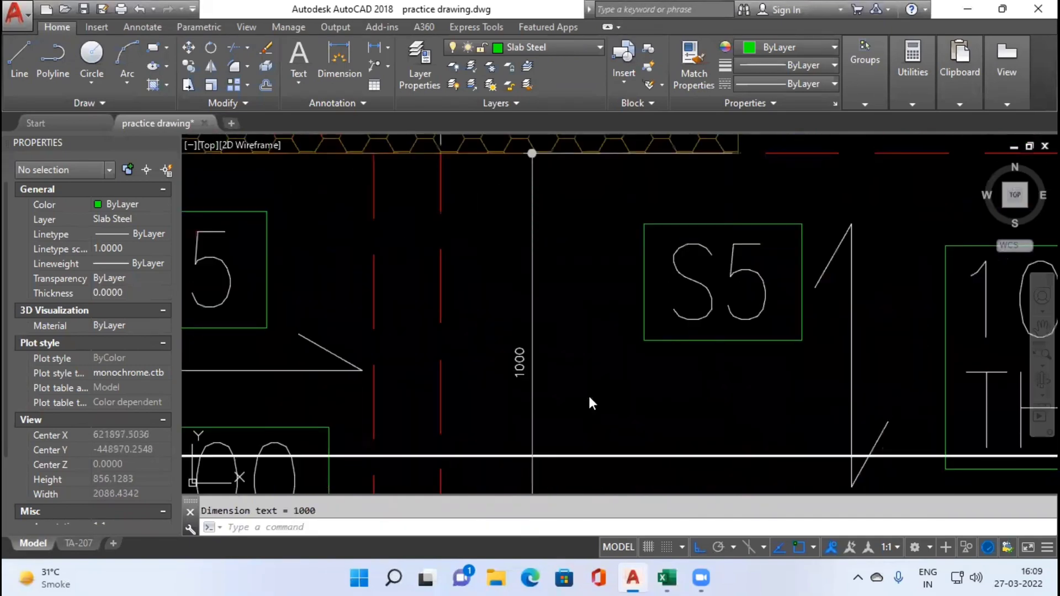
key(alt+Tab)
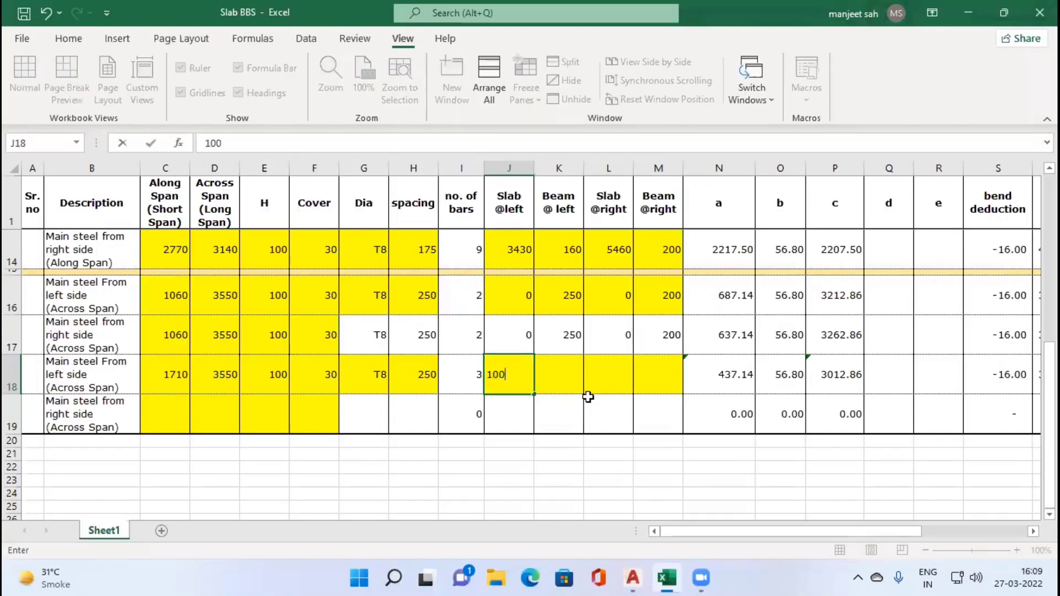
Check the measured strip in AutoCAD, then enter 250 as beam at left in K18.
key(alt+Tab)
scroll(640, 373, down, 4)
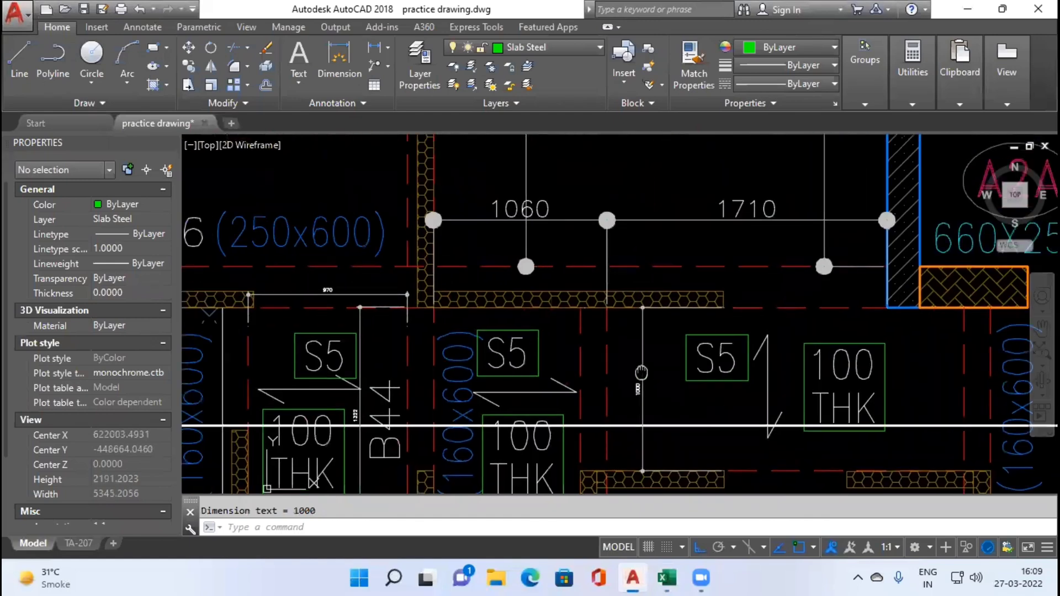
drag(640, 373, 613, 389)
key(alt+Tab)
text(250)
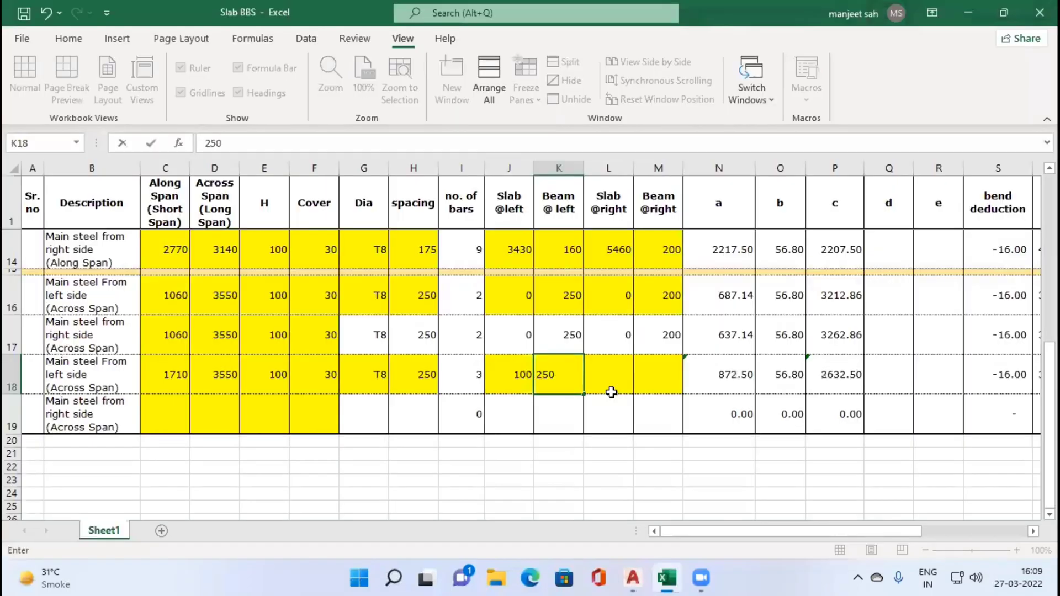
key(Tab)
Correct the slab at left value in J18 to 1000.
click(506, 379)
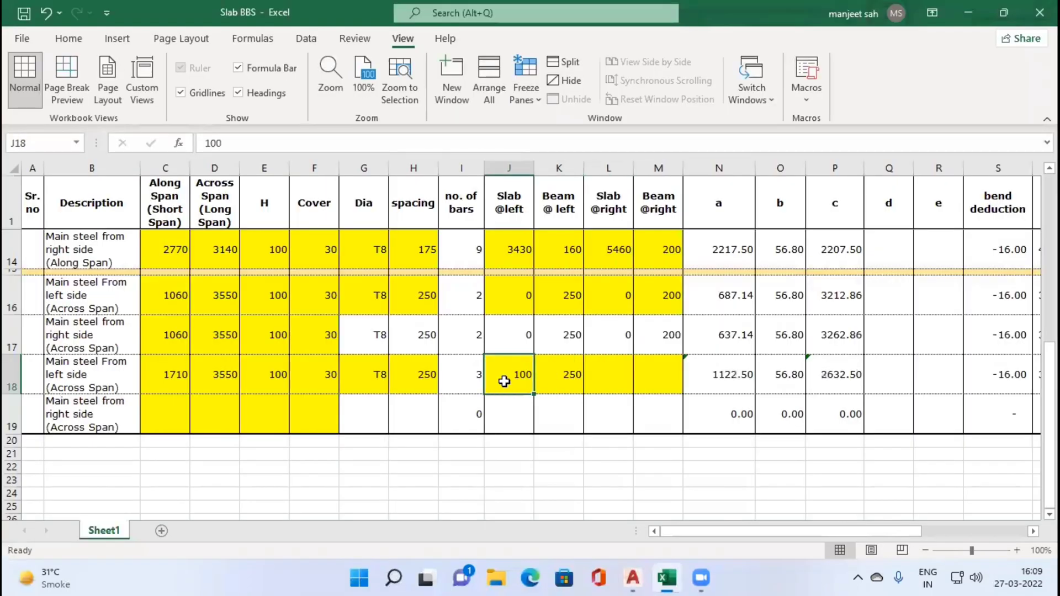
text(1000)
key(Tab)
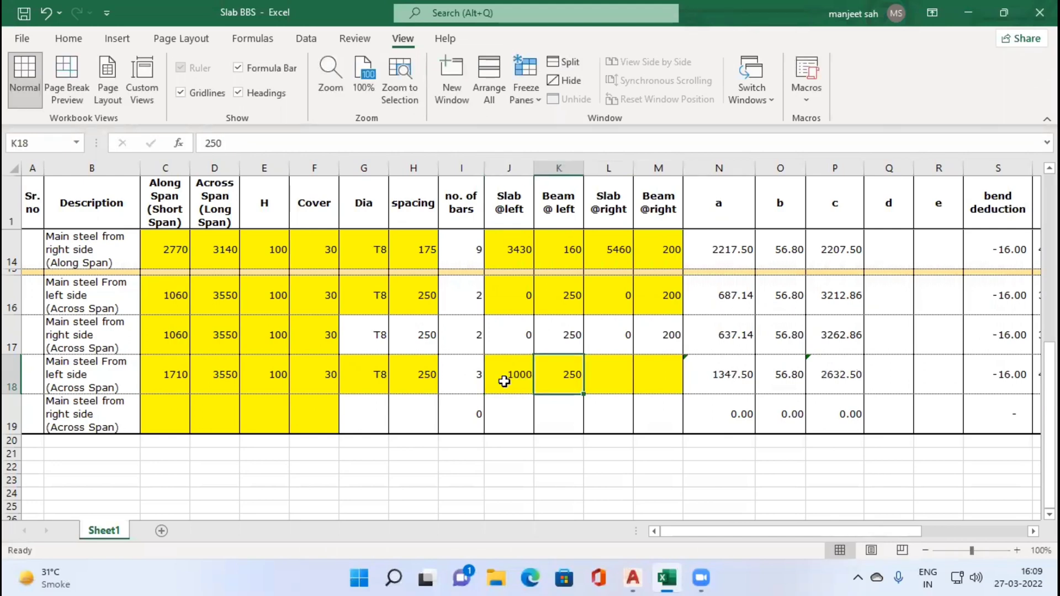
key(Tab)
Check the beam widths in AutoCAD and enter 200 as beam at right in M18.
key(alt+Tab)
drag(633, 273, 636, 390)
key(alt+Tab)
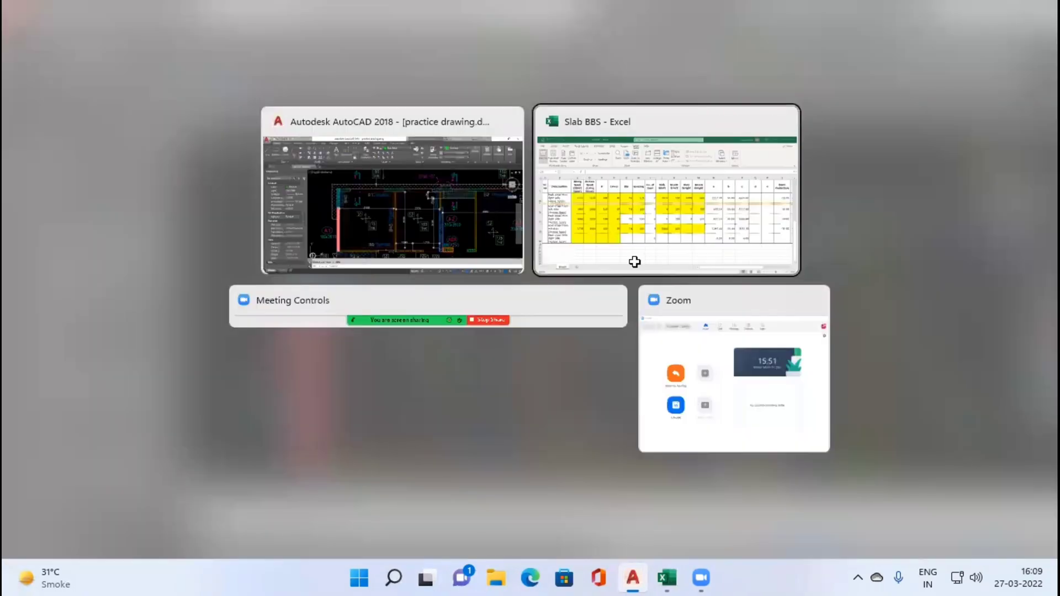
key(Tab)
text(20)
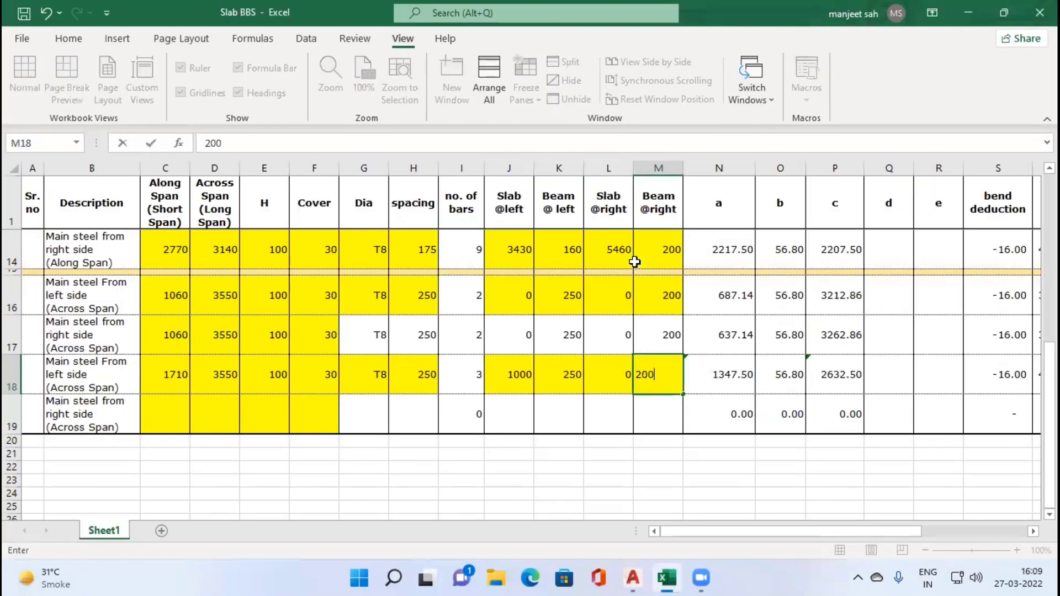
key(Return)
key(Left)
key(Left)
key(Left)
key(Left)
key(Left)
key(Left)
key(Left)
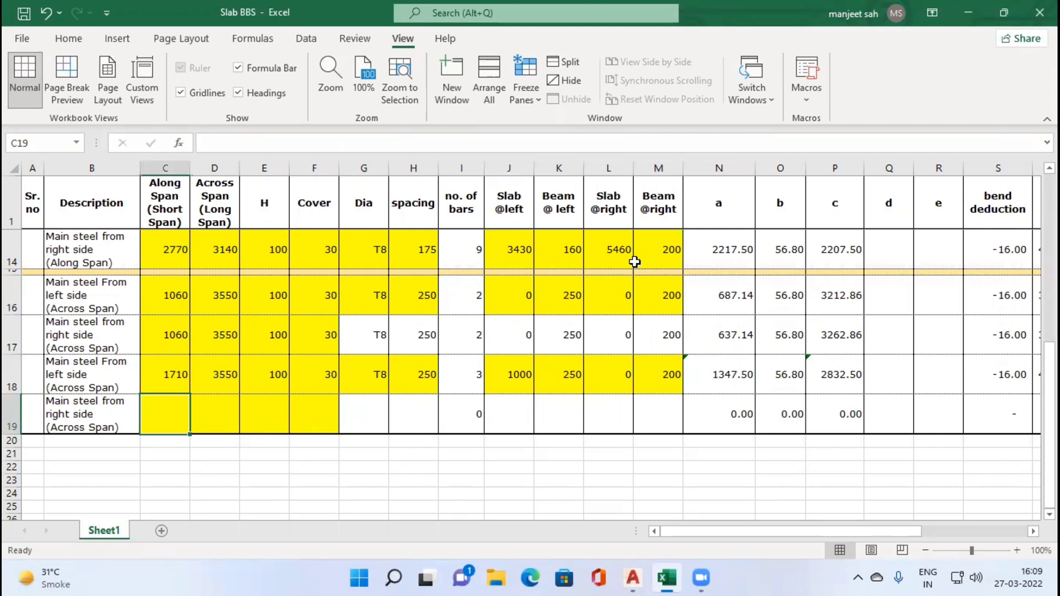
Enter row 19 bar details in C19:H19: 1710, 3550, 100, 30, T8, 250 spacing.
text(1710)
key(Tab)
text(3)
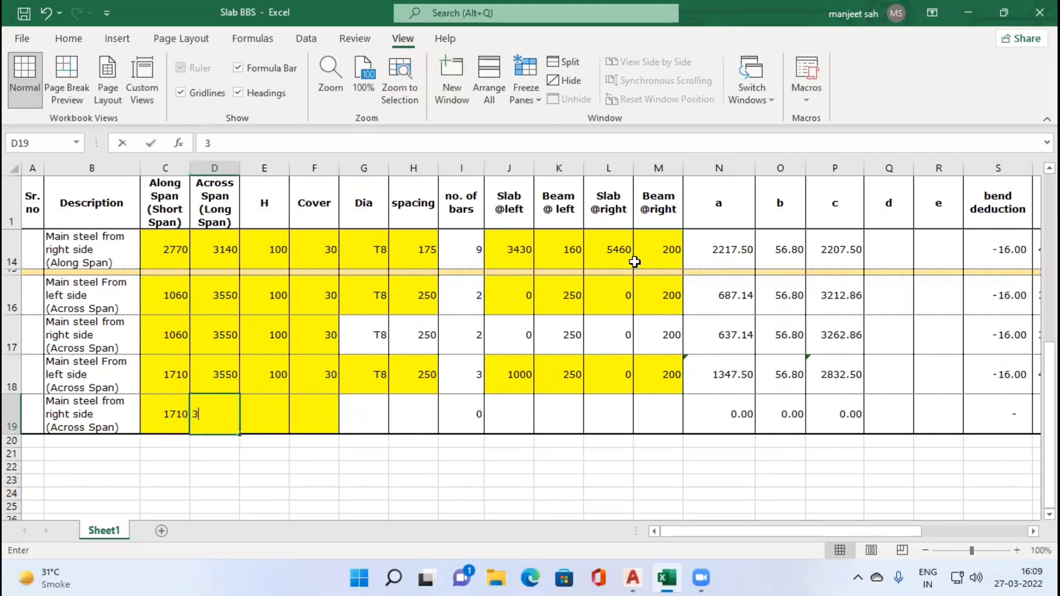
text(550)
key(Tab)
text(100)
key(Tab)
text(30)
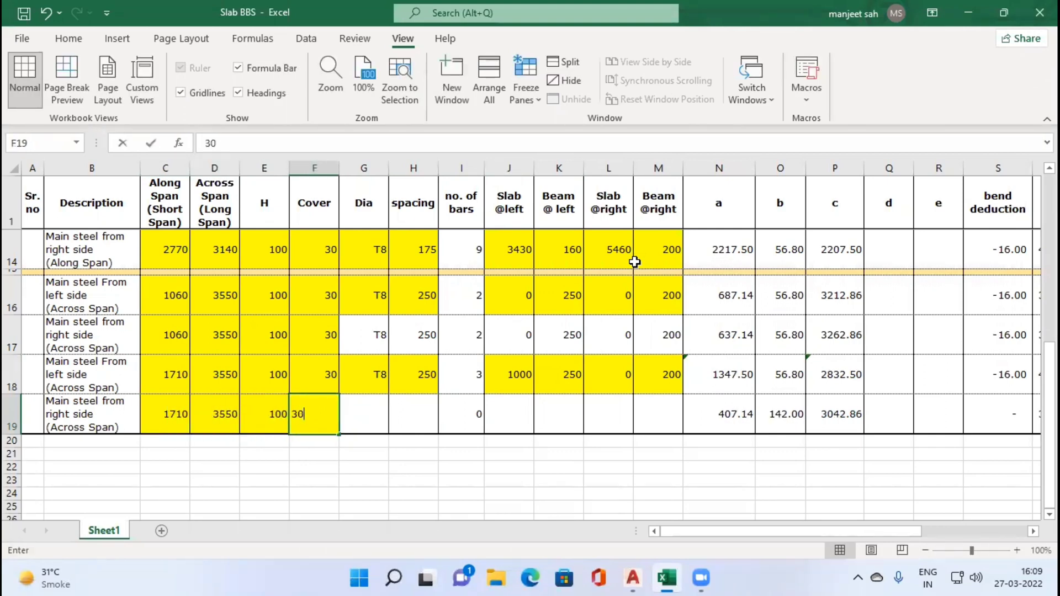
key(Tab)
text(T8)
key(Tab)
text(250)
key(Tab)
key(Tab)
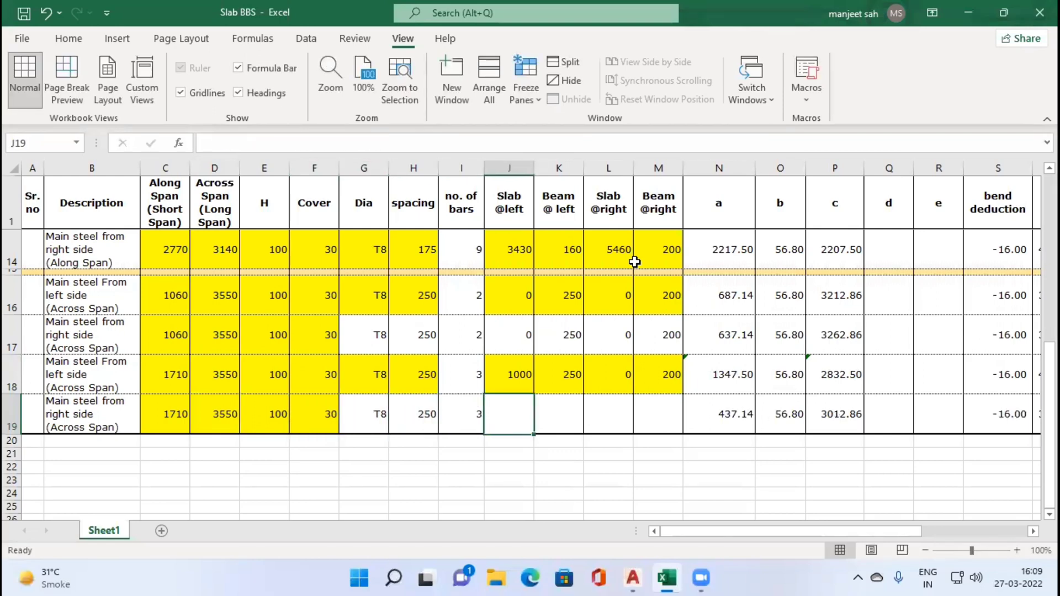
Enter row 19 supports in J19:M19 as 1000, 250, 0 and 200.
text(1000)
key(Tab)
text(250)
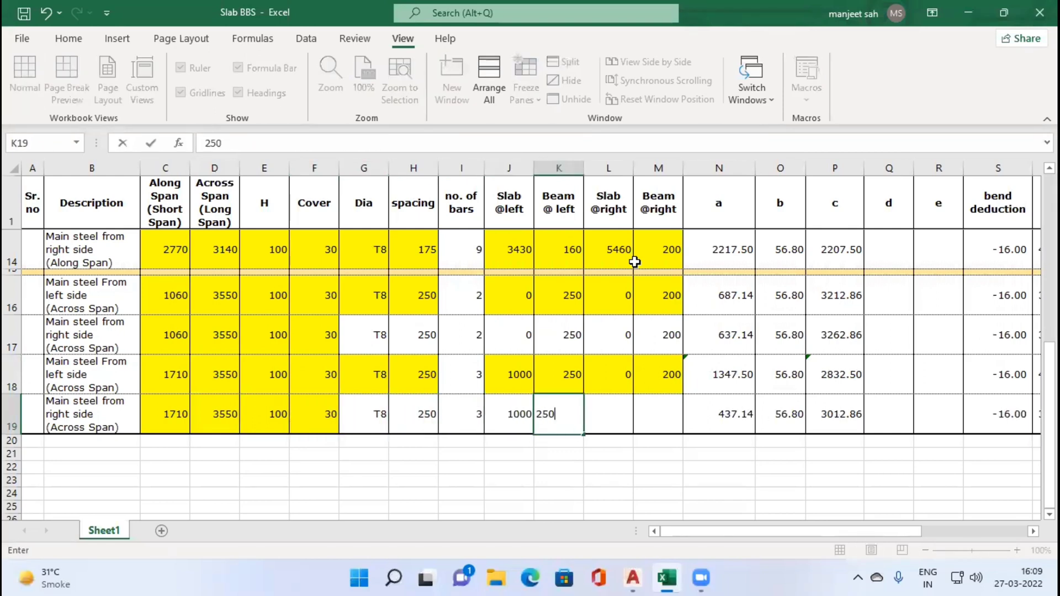
key(Tab)
text(0)
key(Tab)
text(20)
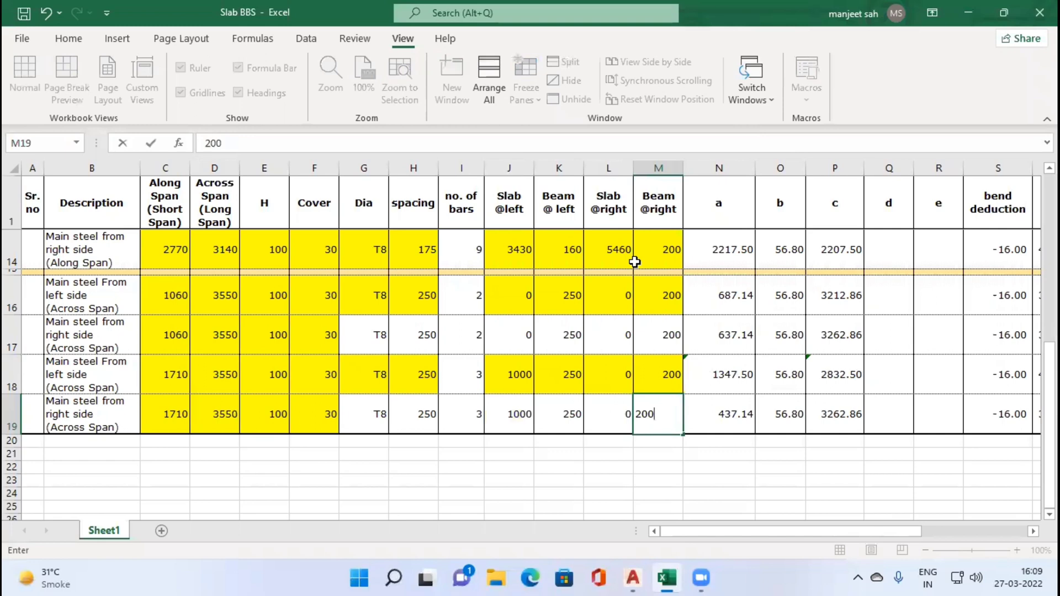
key(Tab)
key(Tab)
key(Tab)
key(Tab)
key(Tab)
key(Tab)
key(Tab)
key(Tab)
key(Tab)
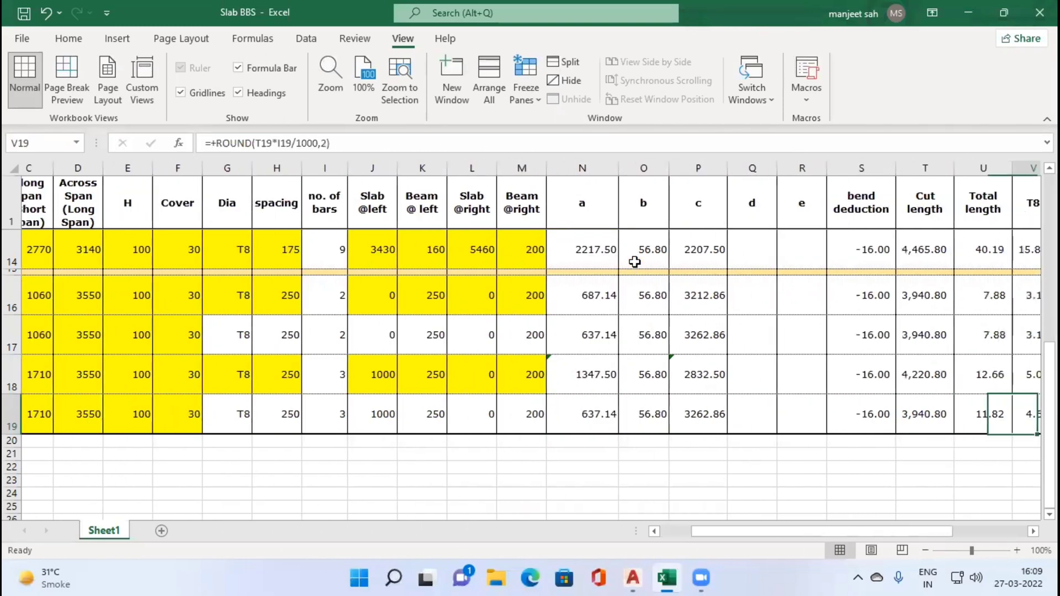
key(Left)
key(Left)
key(Up)
key(Down)
key(Up)
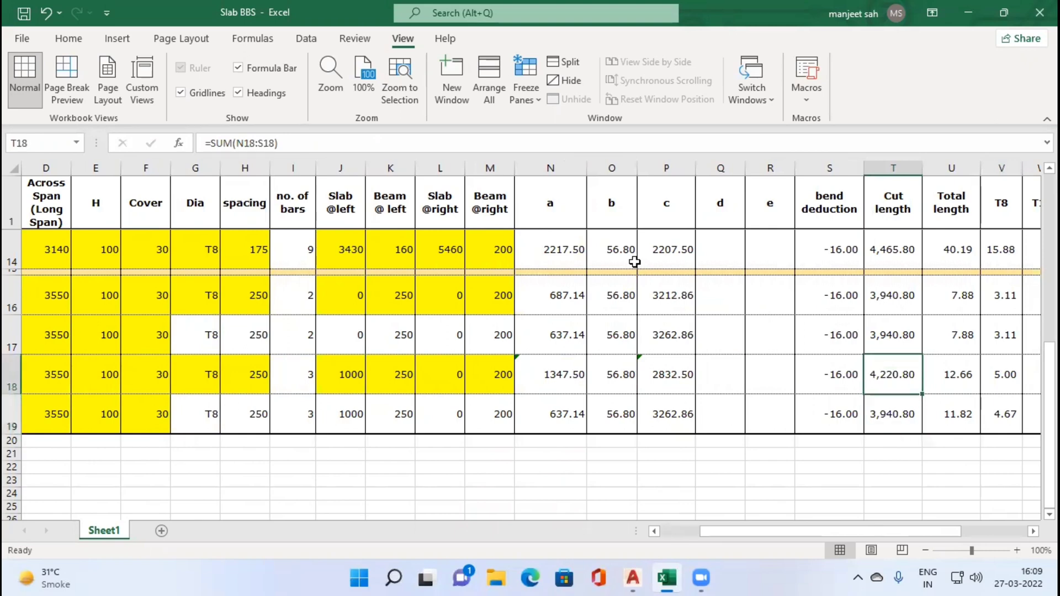
key(Left)
key(Left)
key(Left)
key(Left)
key(Left)
key(Left)
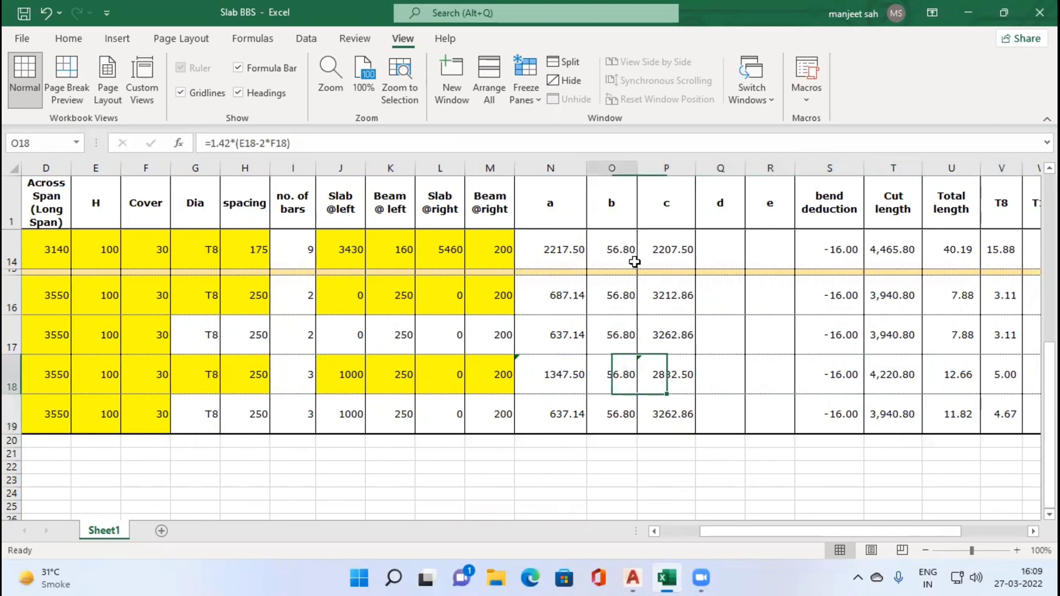
key(Left)
key(Right)
key(Right)
key(Right)
key(Right)
key(Right)
key(Right)
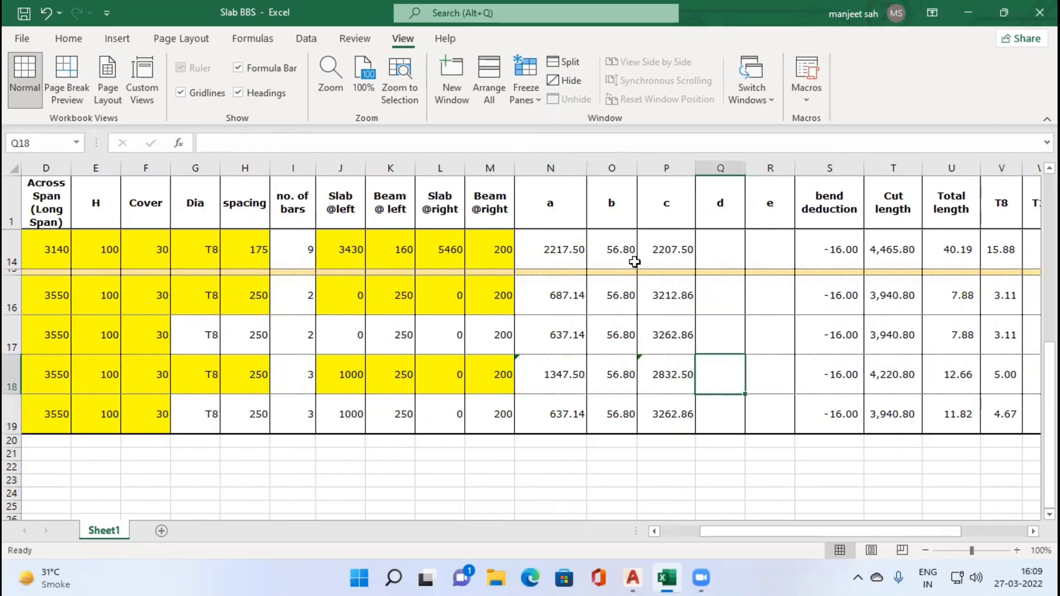
key(Right)
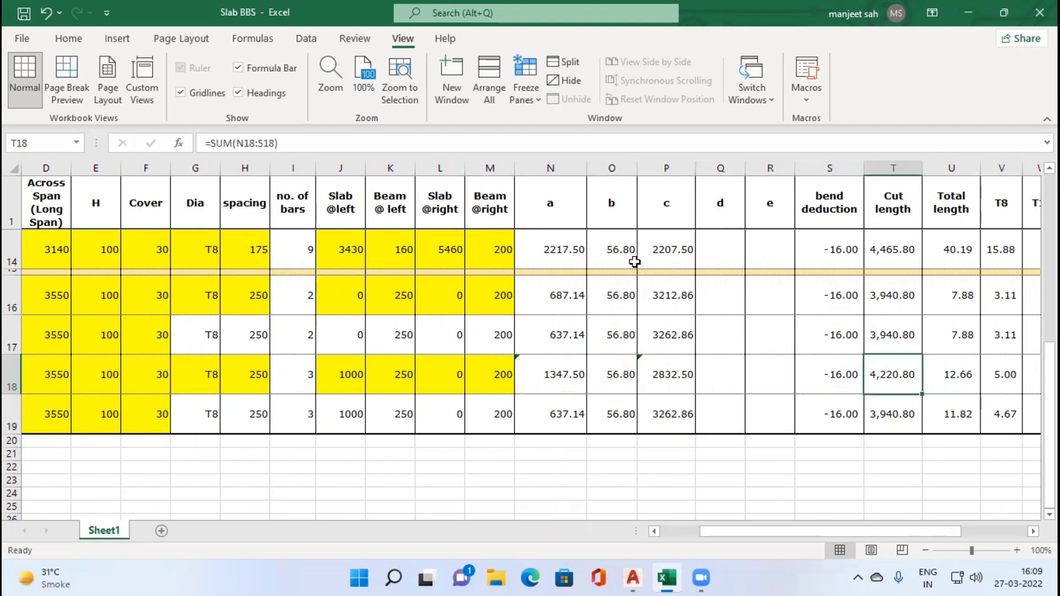
key(Down)
key(Left)
key(Left)
key(Left)
key(Left)
key(Left)
key(Left)
key(Home)
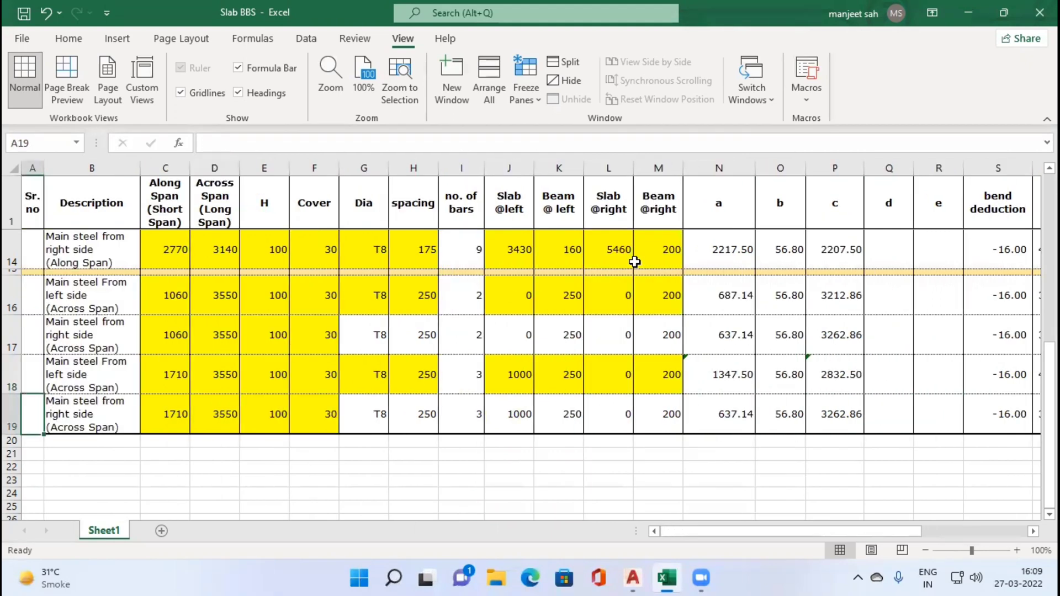
key(Right)
key(Right)
key(Right)
key(Right)
key(Right)
key(Right)
key(Right)
key(Right)
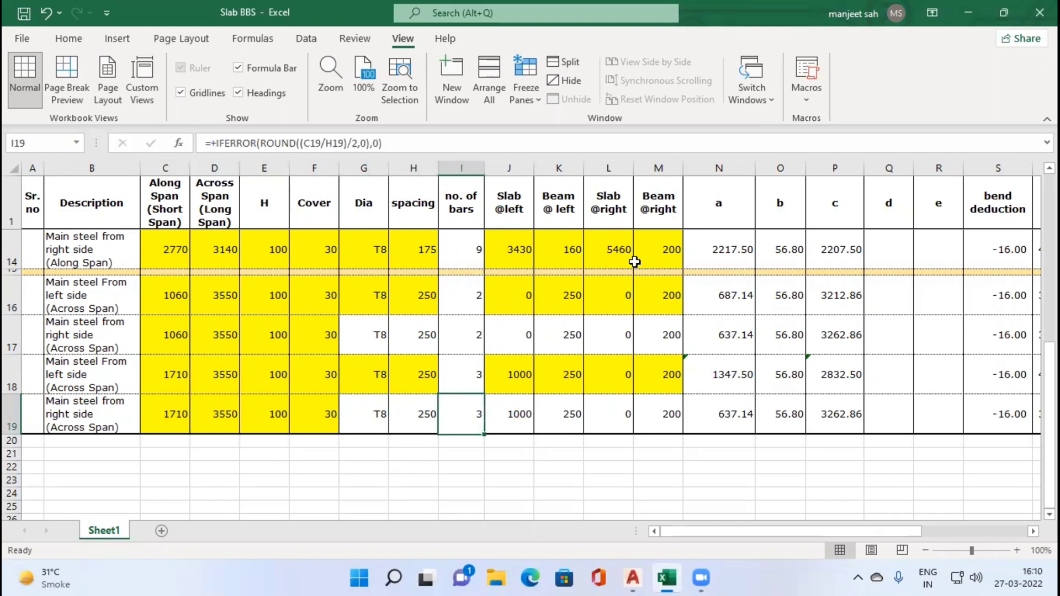
key(Up)
key(Up)
key(Up)
key(Up)
key(Up)
key(Up)
key(Up)
key(Up)
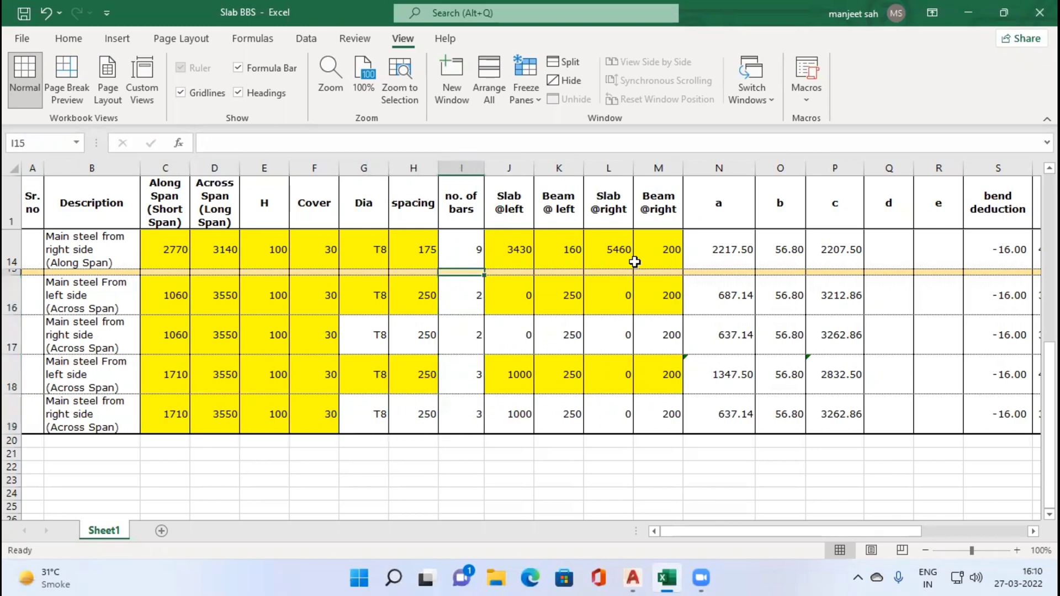
key(Up)
key(Up)
key(Up)
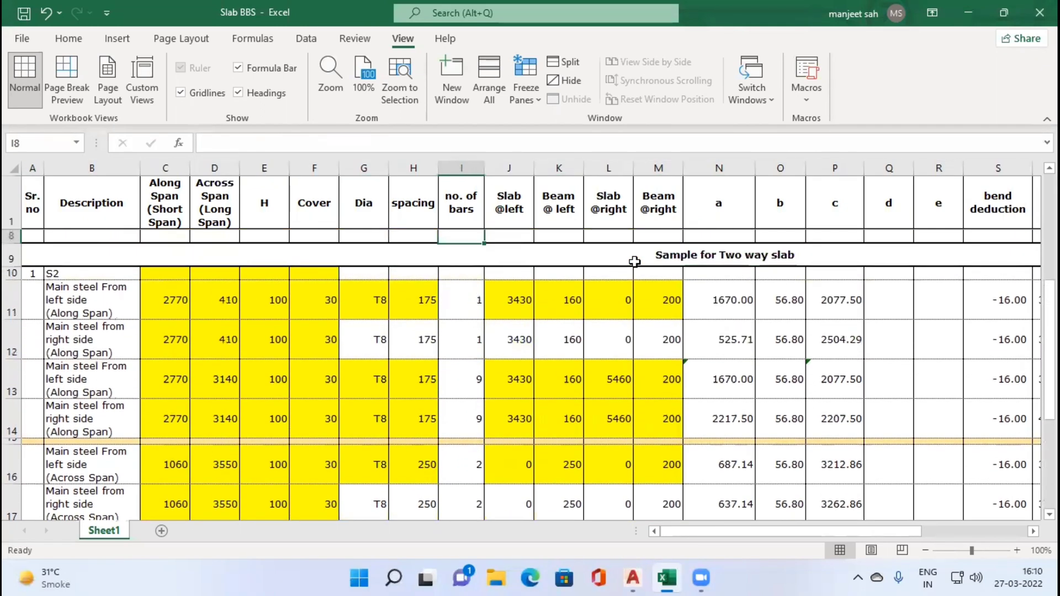
key(Up)
key(Up)
key(Up)
key(Up)
key(Up)
key(Up)
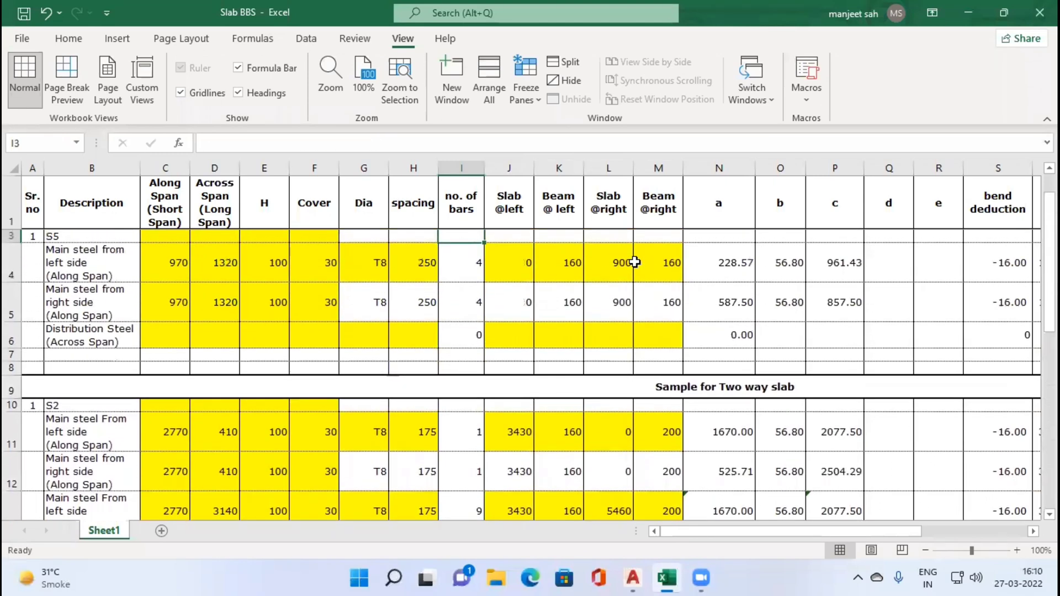
key(Down)
key(Down)
key(Down)
key(Down)
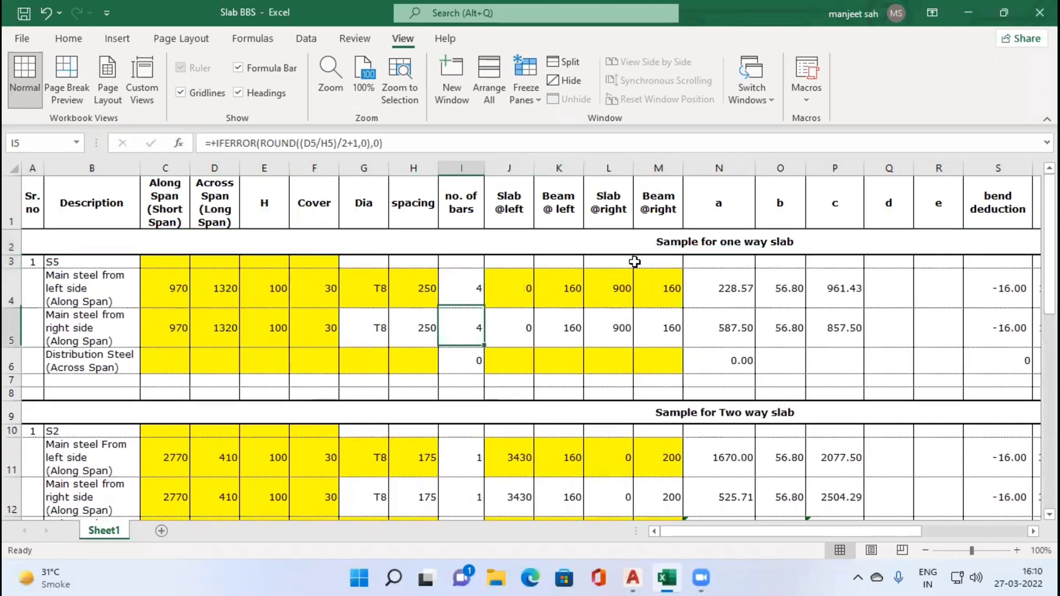
key(Down)
key(Right)
key(Right)
key(Right)
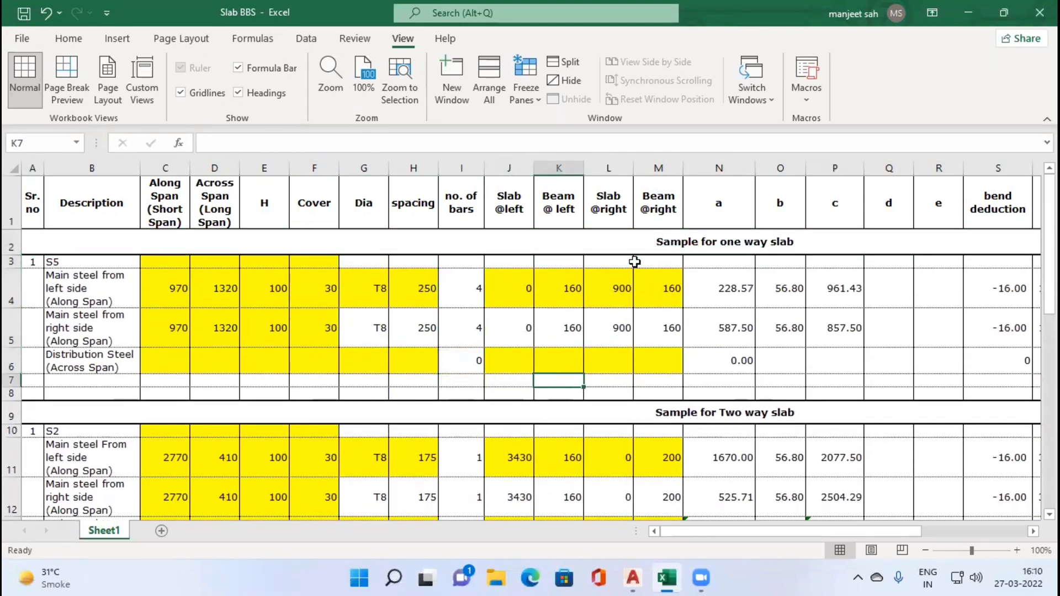
key(Right)
key(Right)
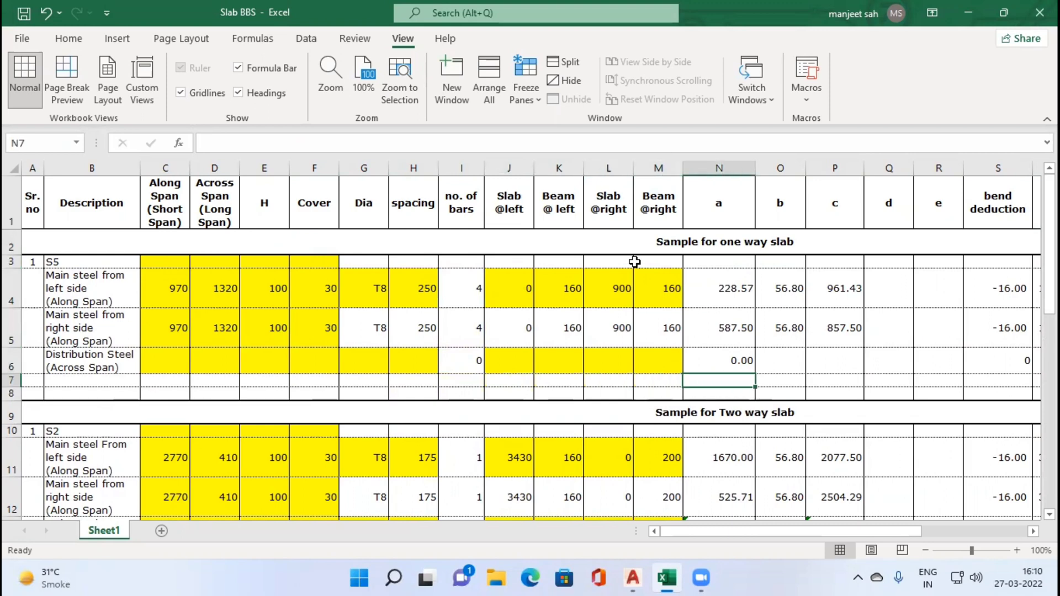
key(Right)
key(Right)
key(Right)
key(Right)
key(Right)
key(Right)
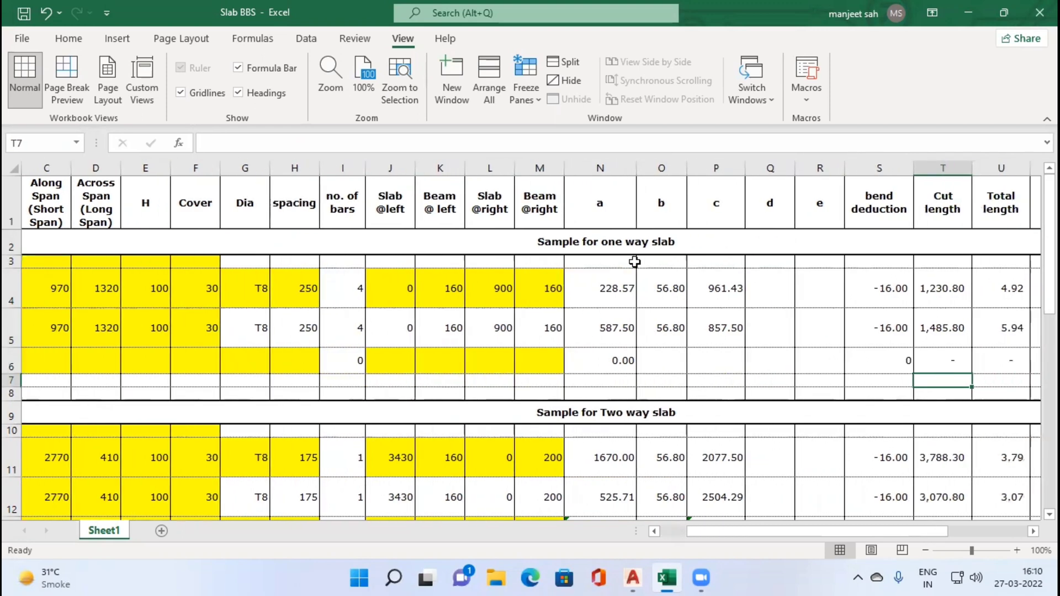